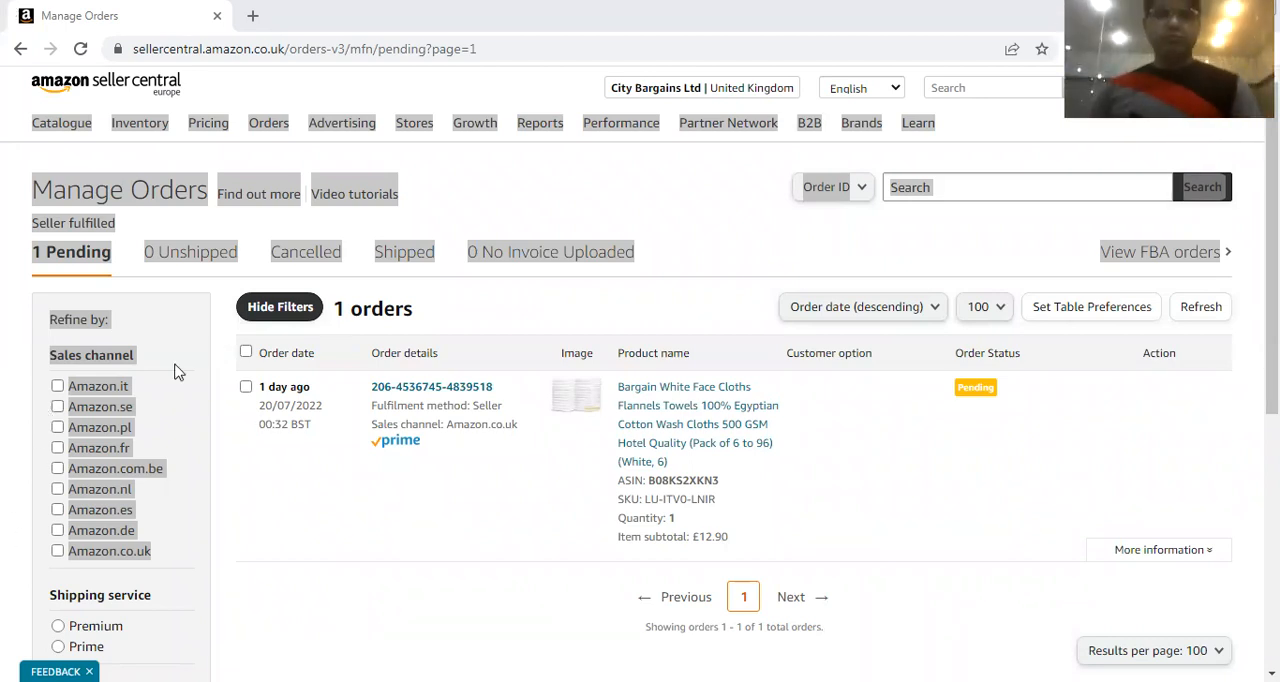
Open amazon.co.uk in a new browser tab and search all departments for jeans
left_click(366, 510)
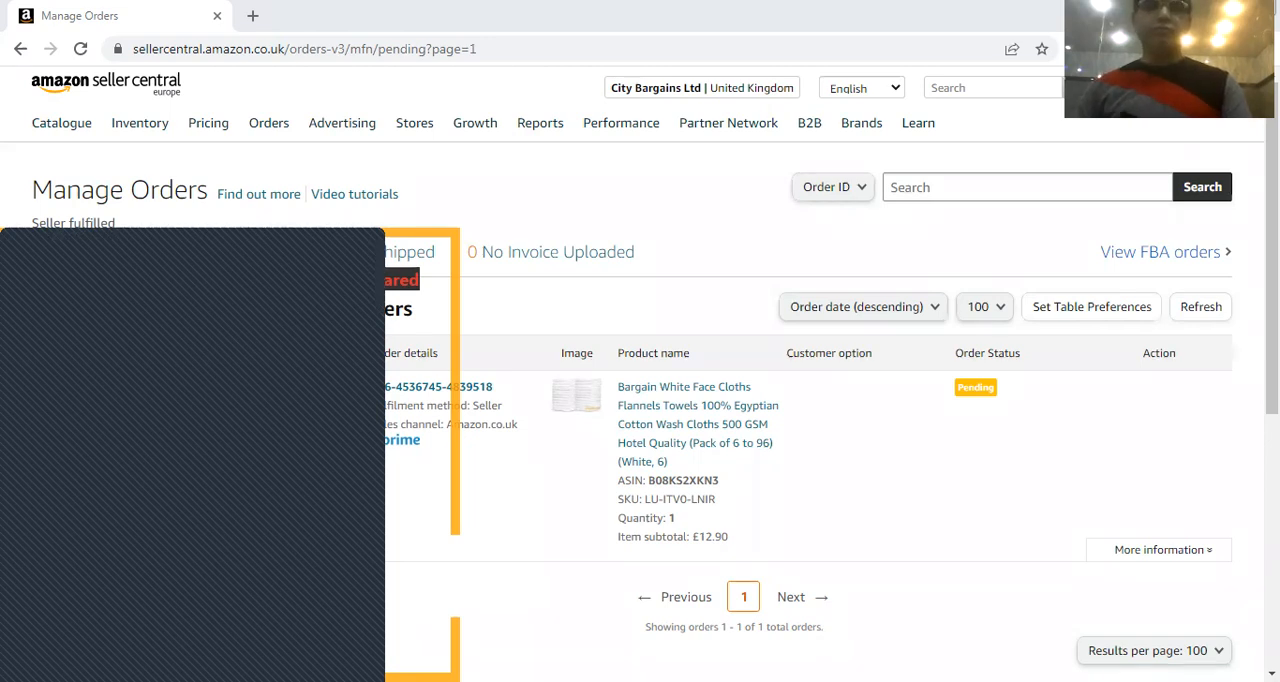
left_click(253, 15)
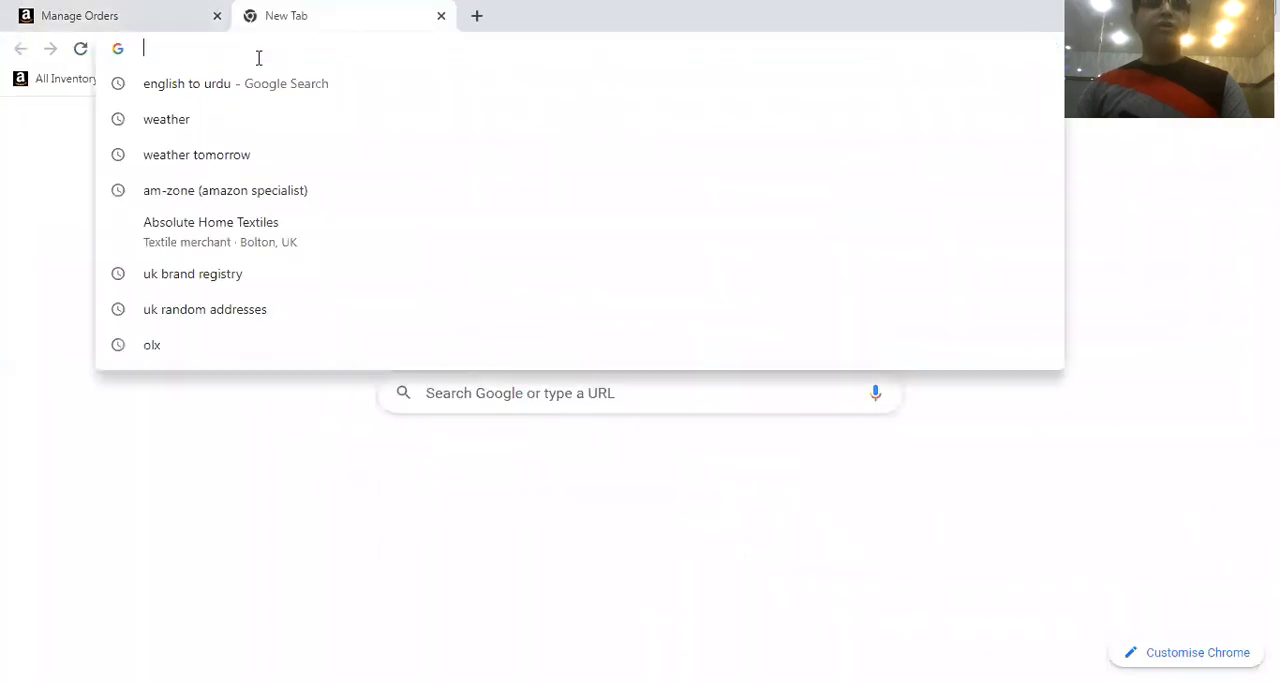
type("AM")
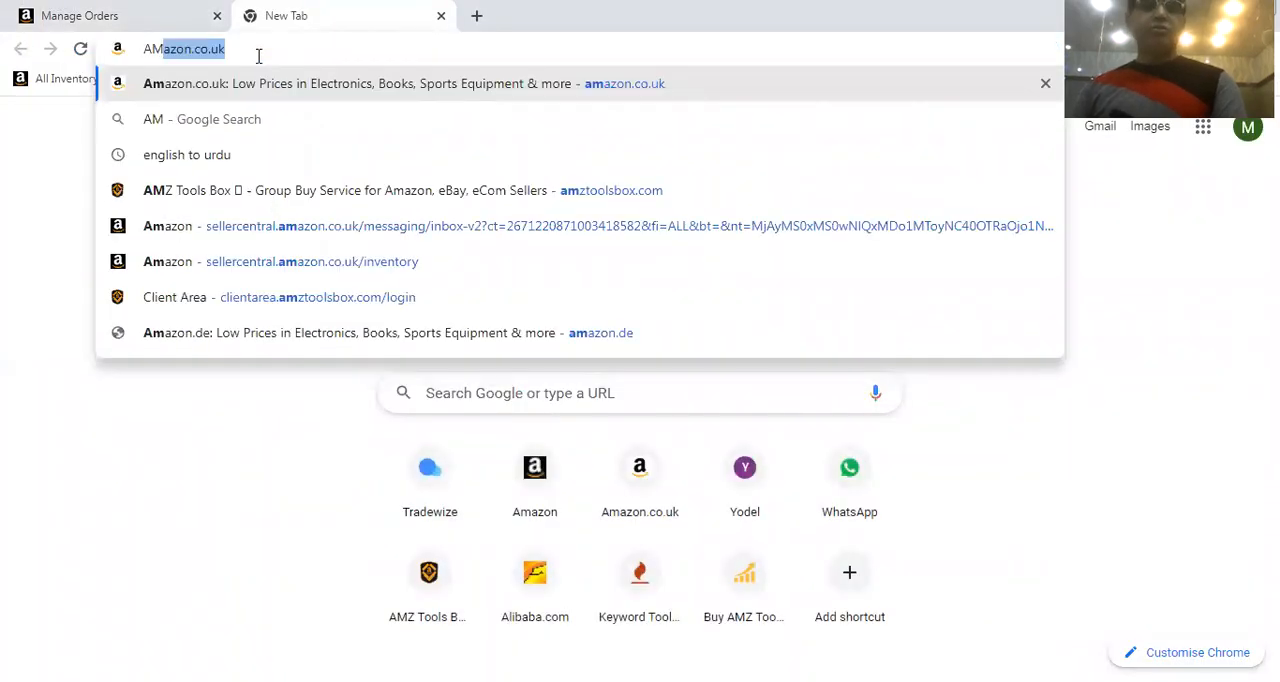
left_click(245, 85)
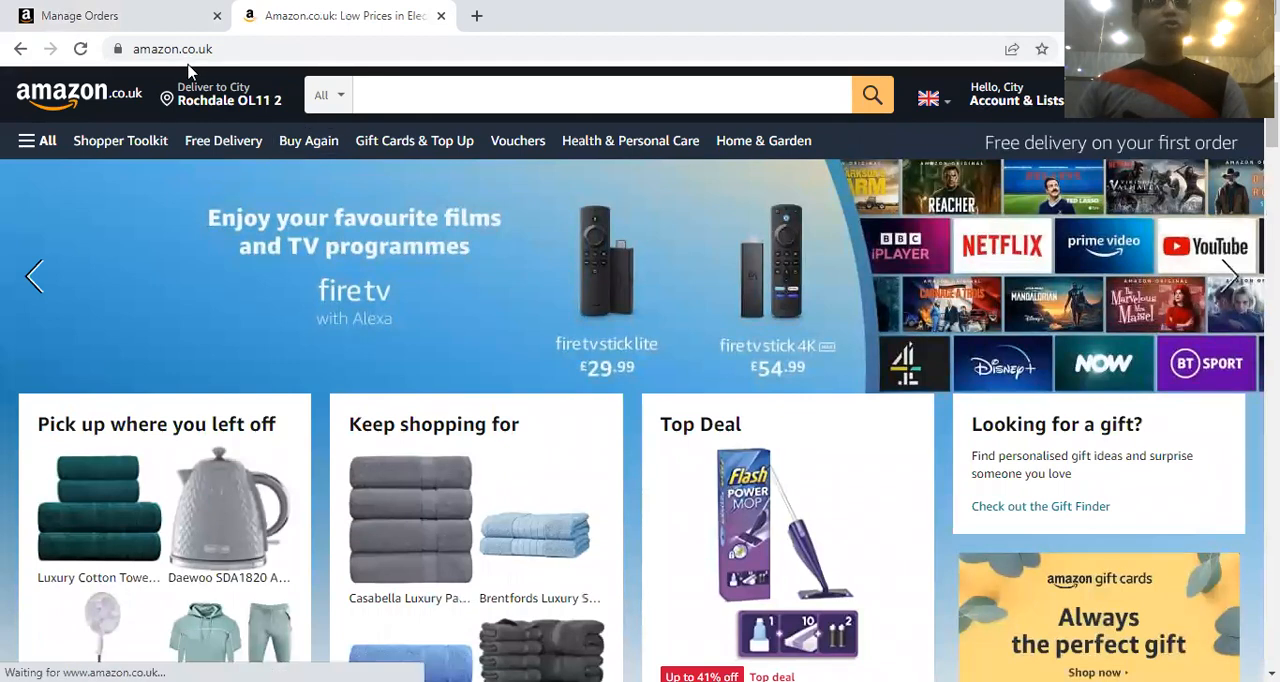
left_click(472, 87)
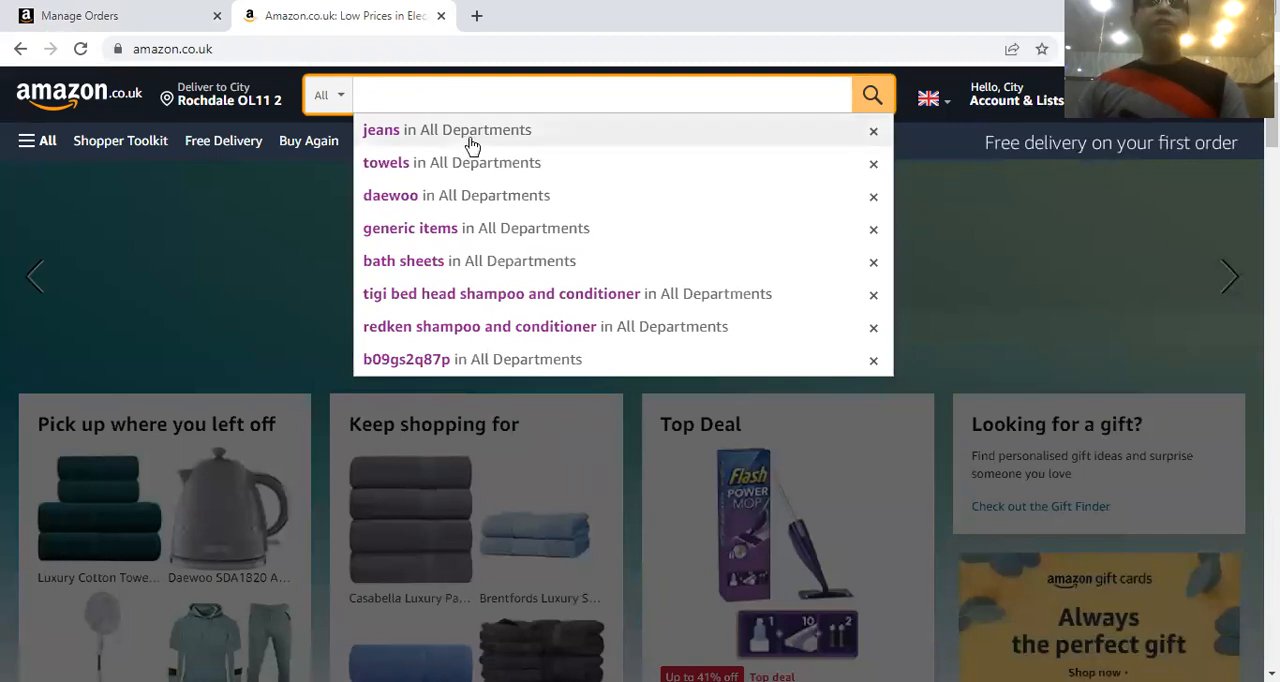
left_click(472, 140)
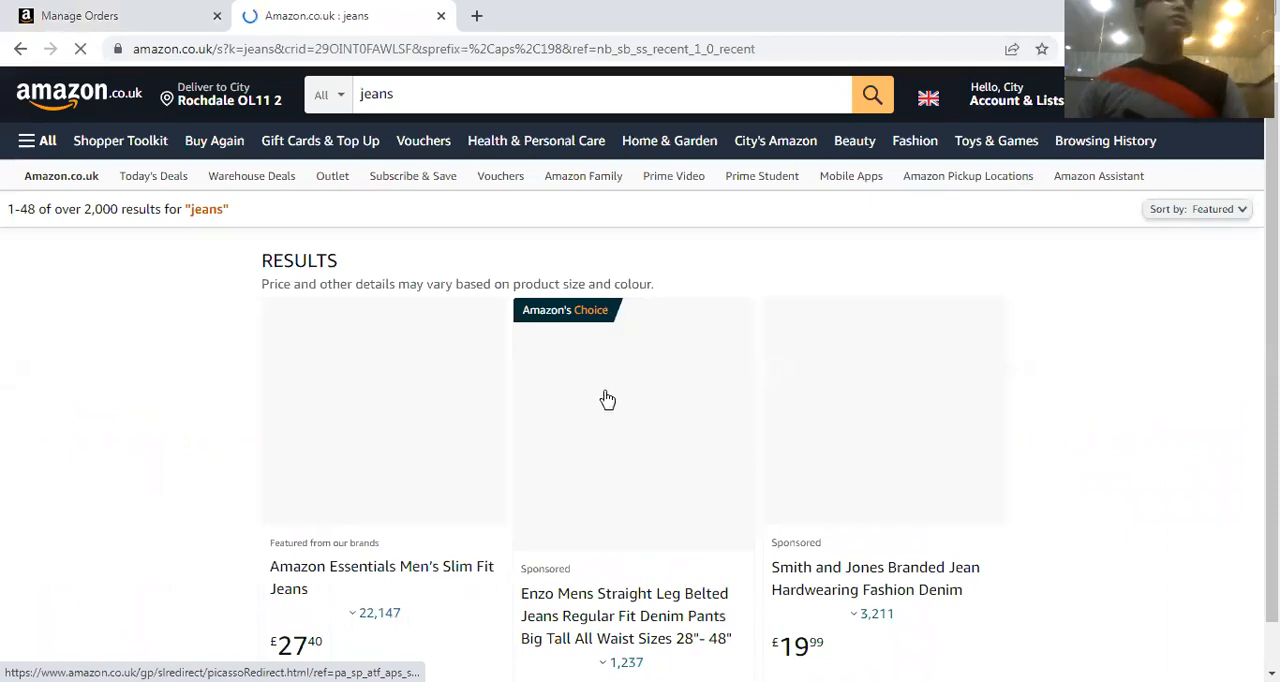
Look through the jeans results and open the sponsored Enzo Mens Straight Leg Belted Jeans listing
scroll(607, 400, "down", 5)
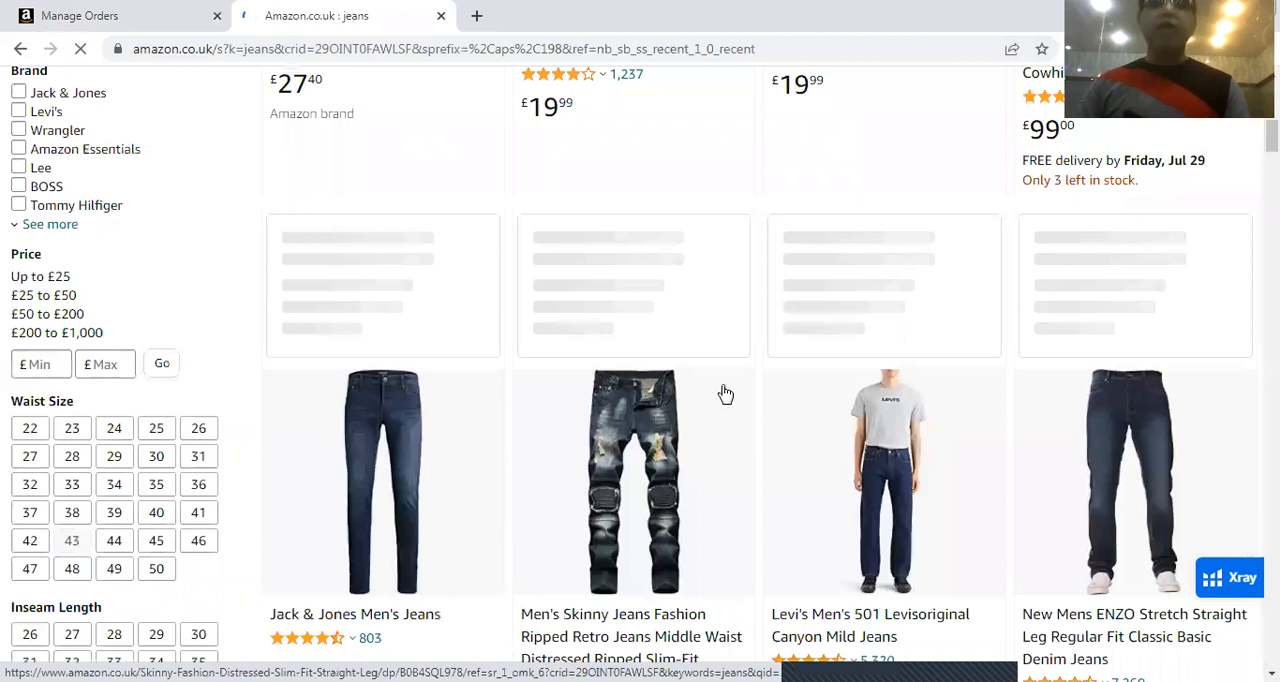
scroll(720, 395, "down", 5)
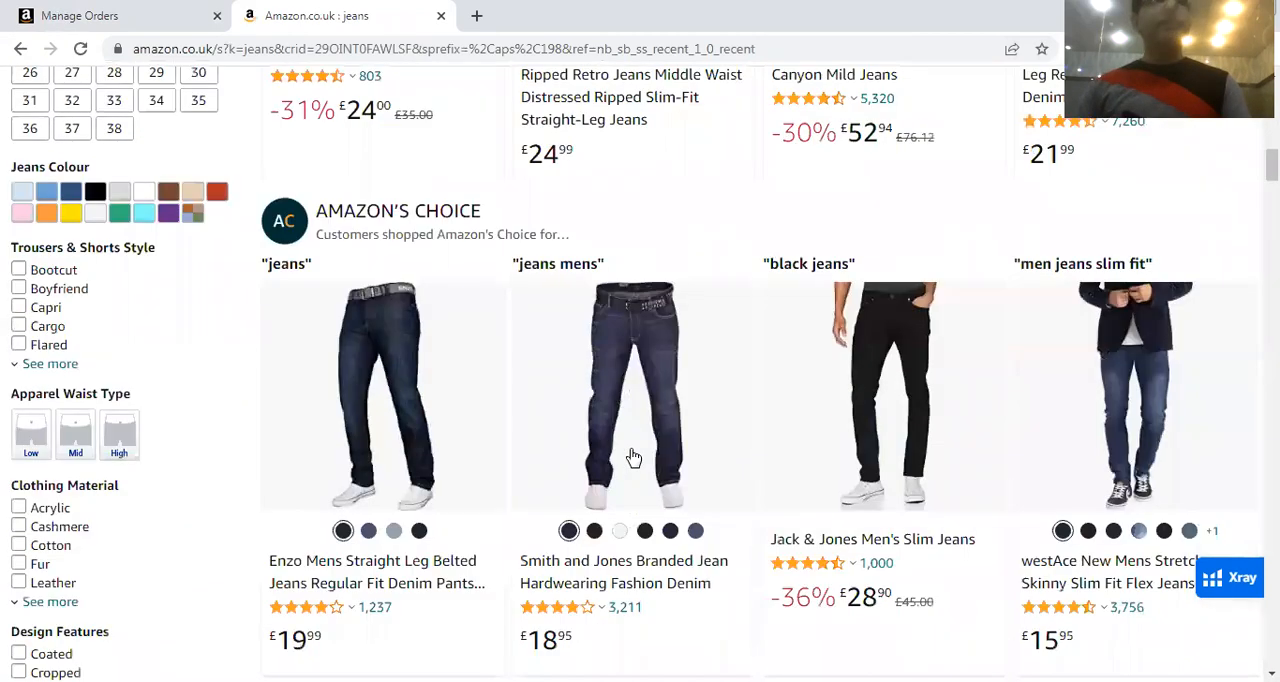
scroll(633, 457, "down", 1)
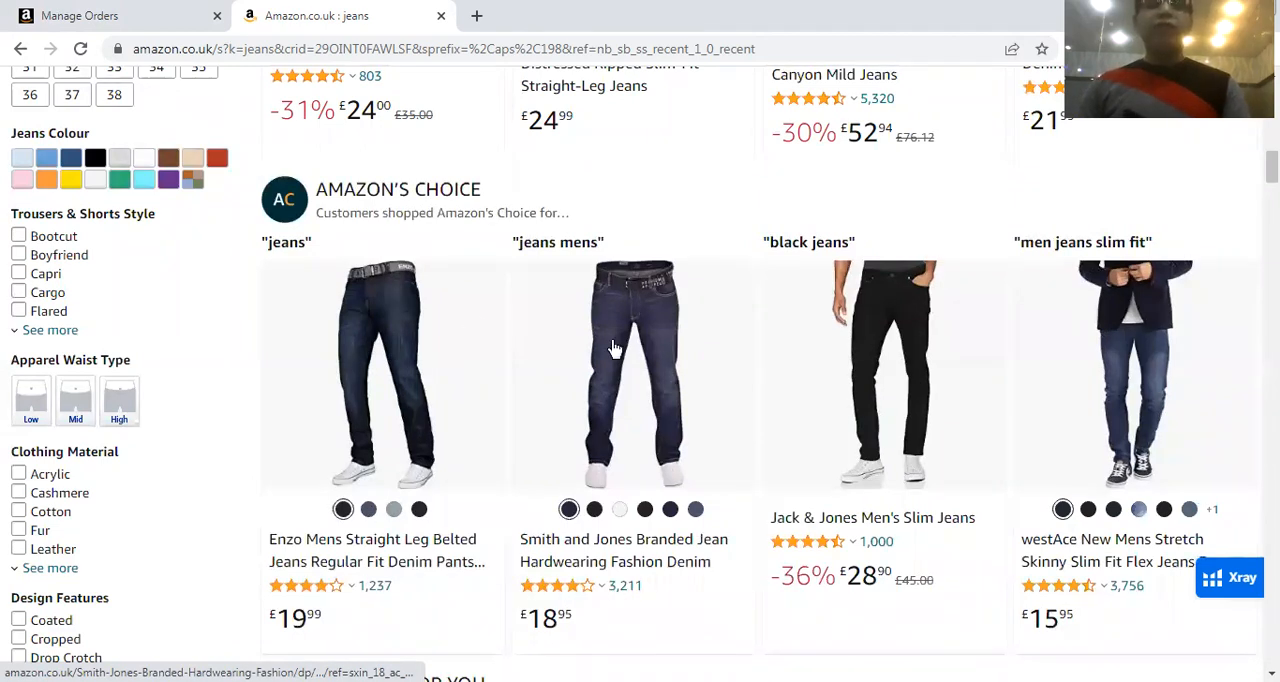
scroll(618, 390, "up", 5)
left_click(618, 450)
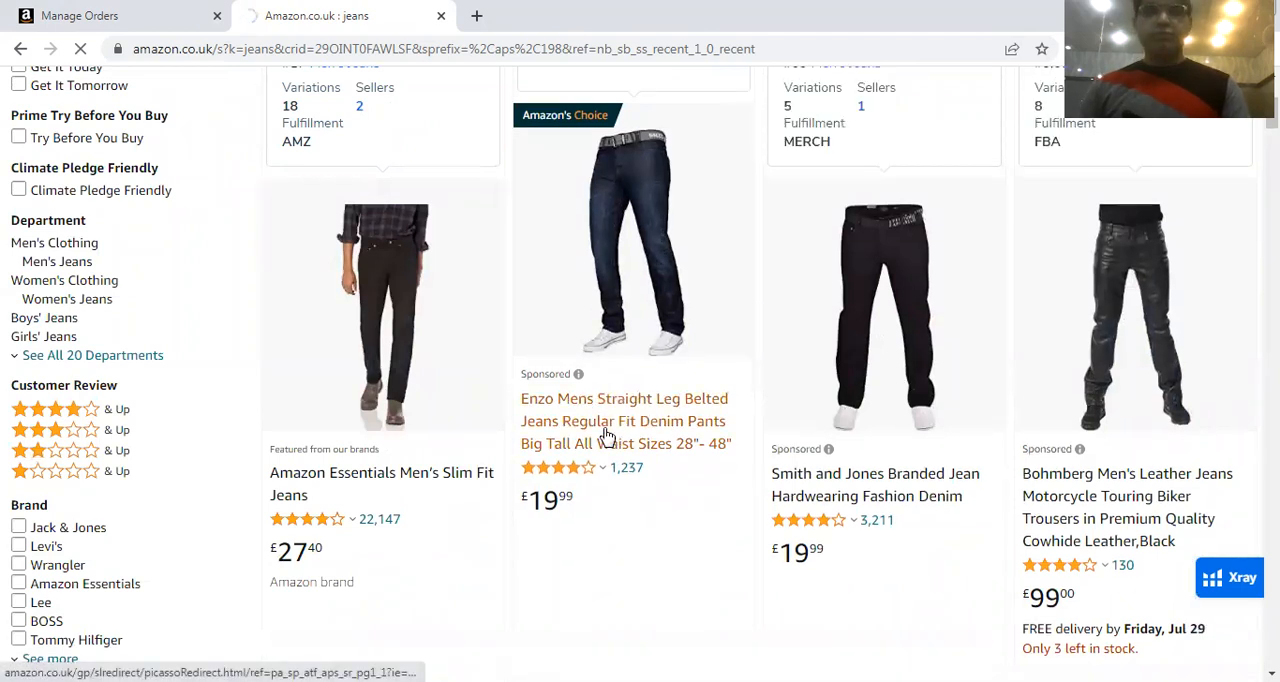
left_click(676, 430)
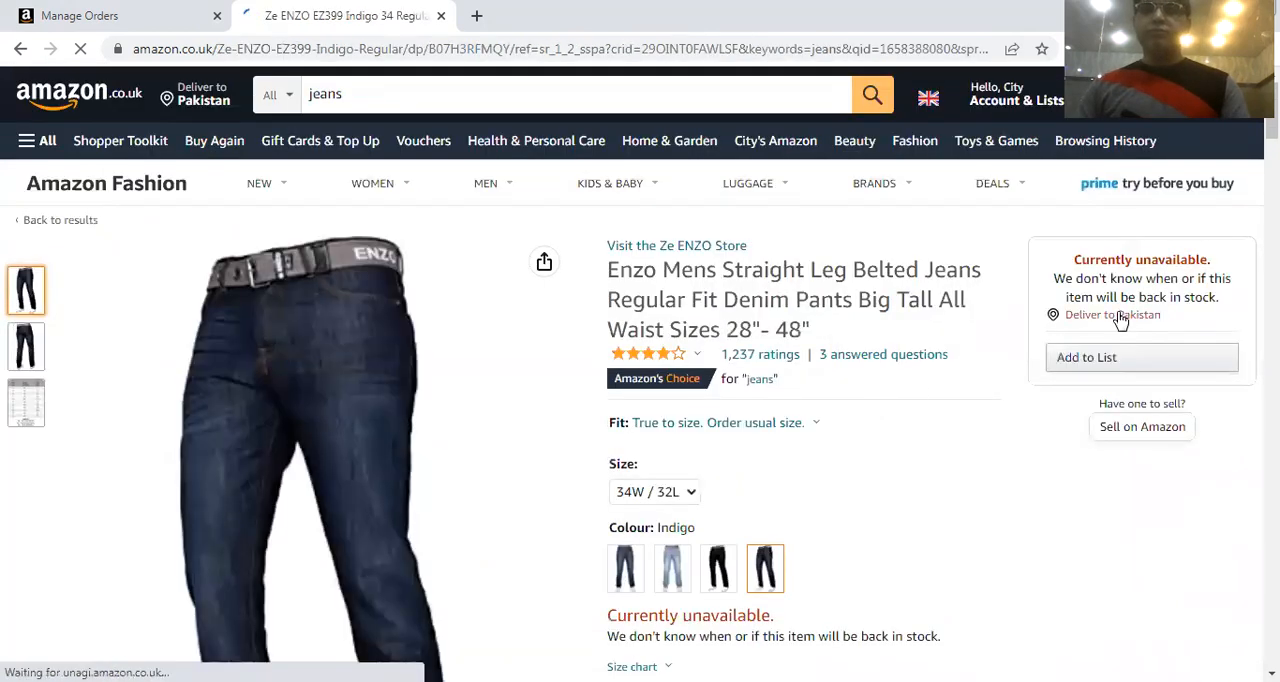
Change the delivery location from Pakistan to the first saved UK address
left_click(1121, 317)
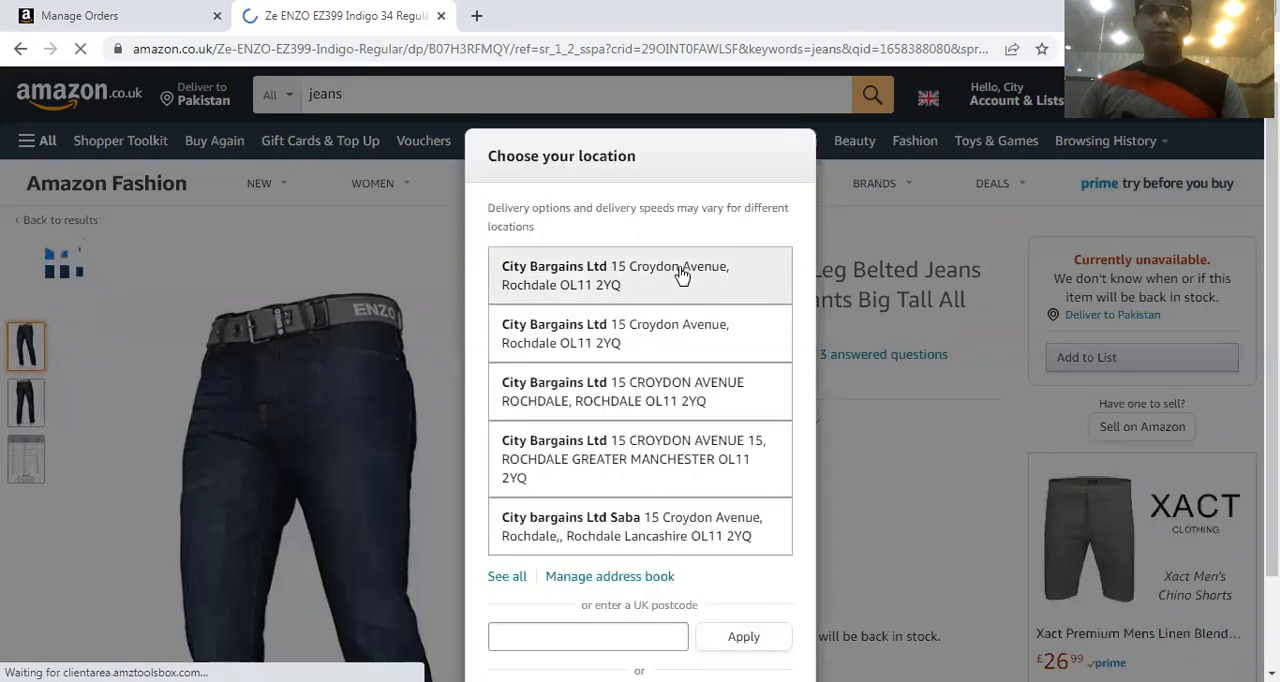
left_click(681, 275)
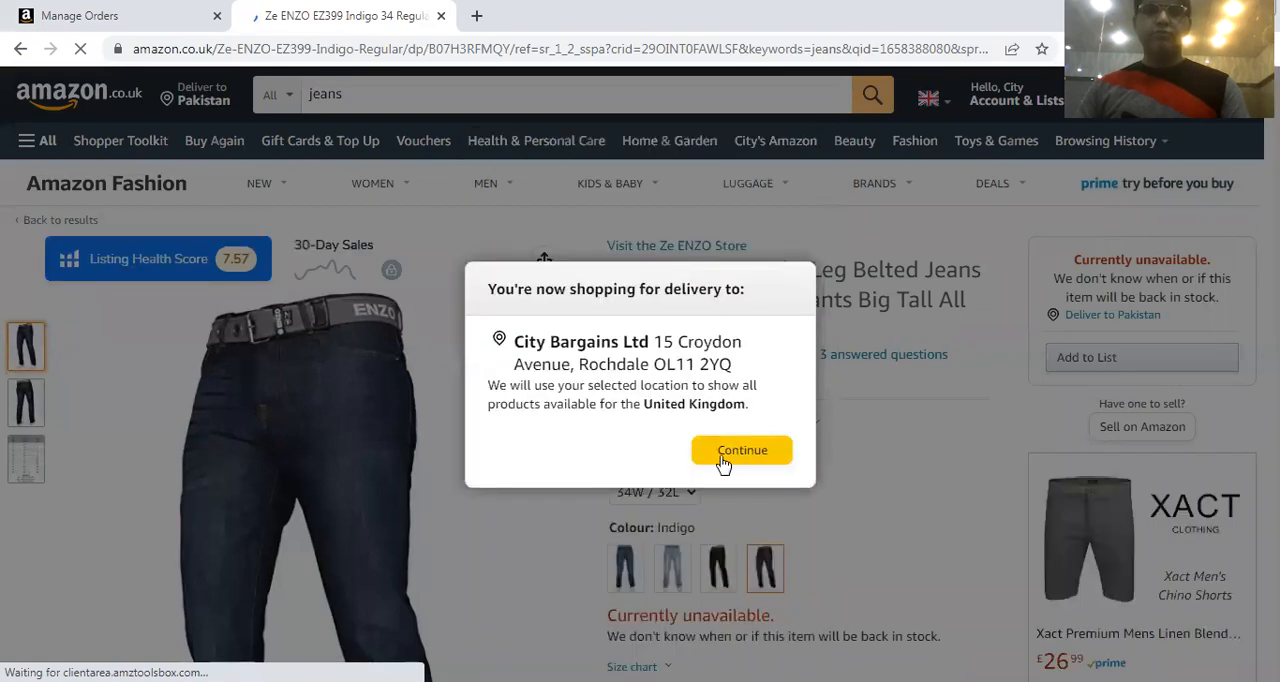
left_click(871, 407)
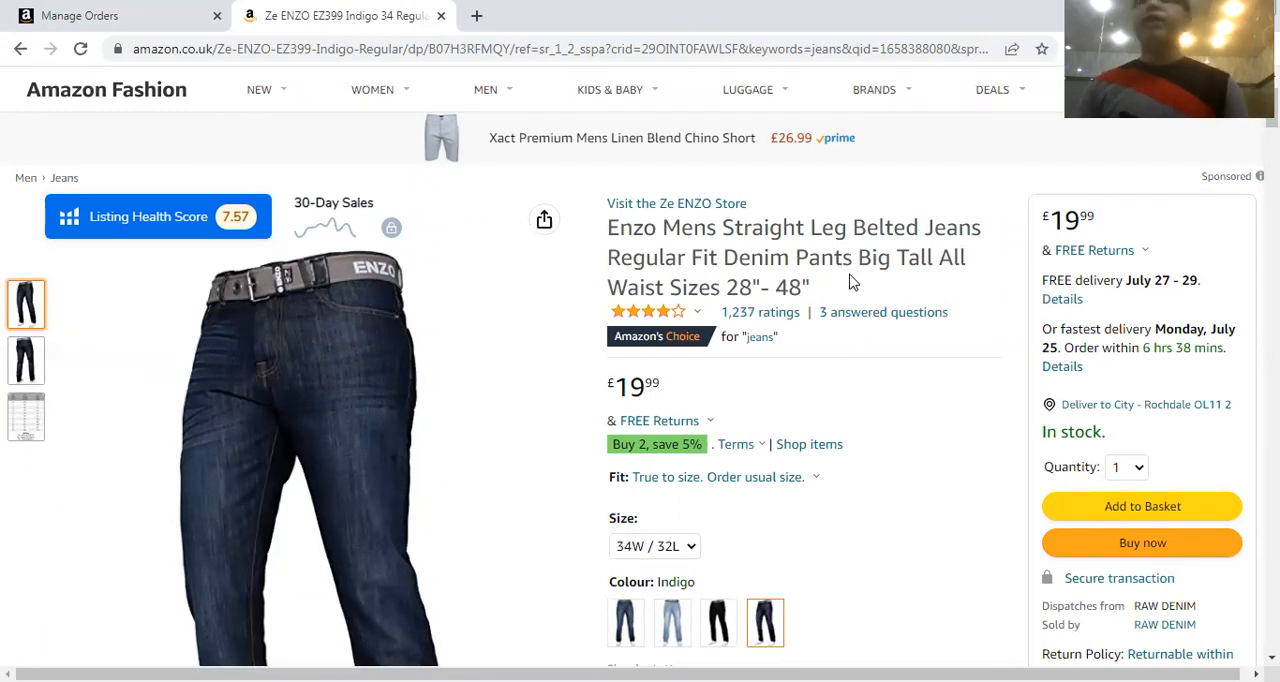
Examine the jeans listing's product photos, waist size chart image and title
scroll(851, 283, "down", 4)
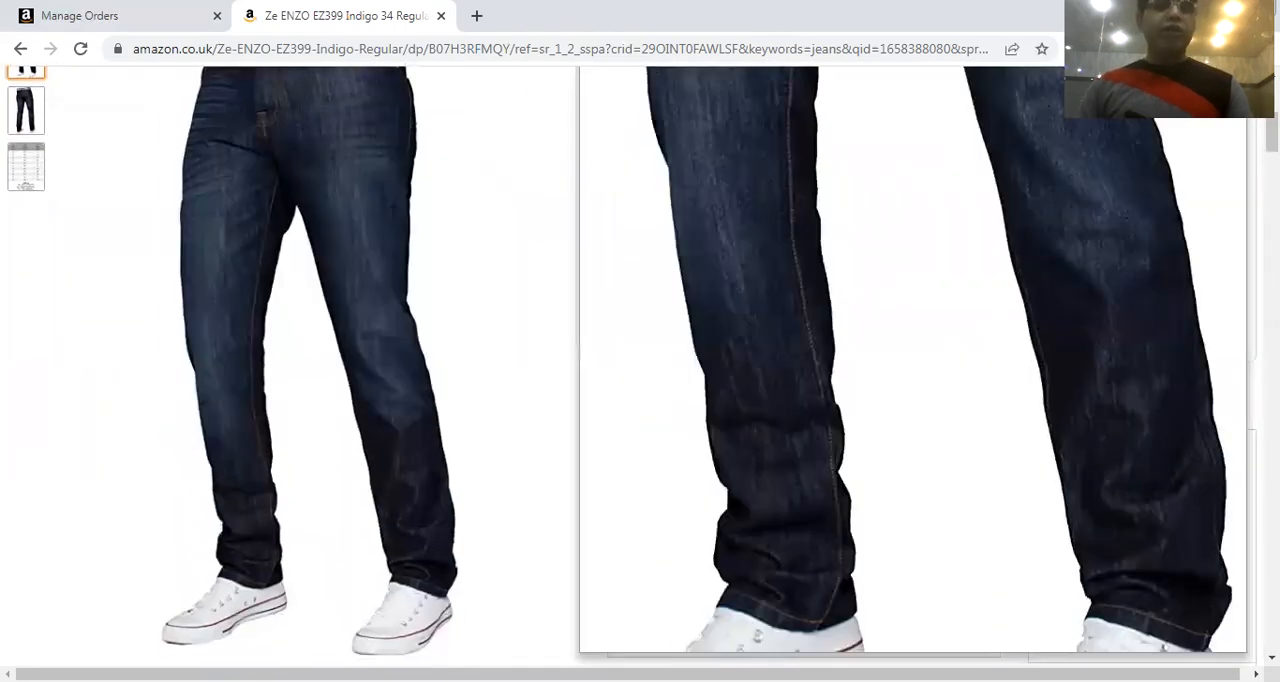
scroll(886, 470, "up", 5)
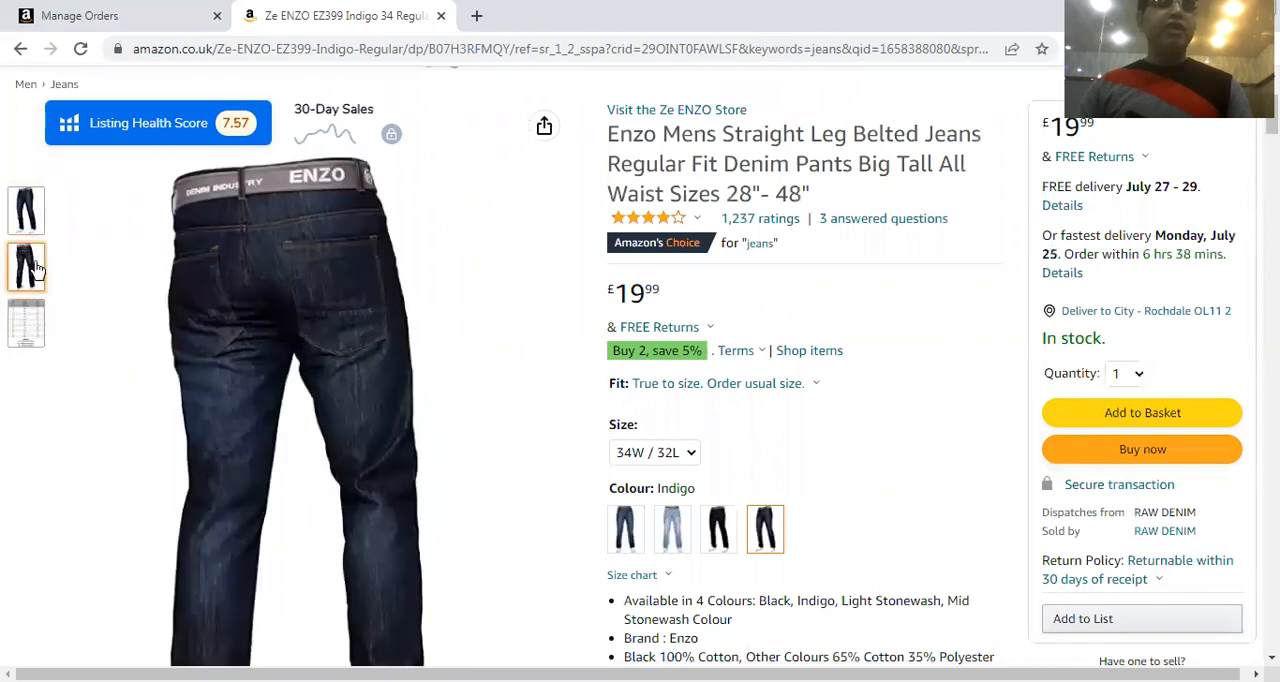
mouse_move(27, 328)
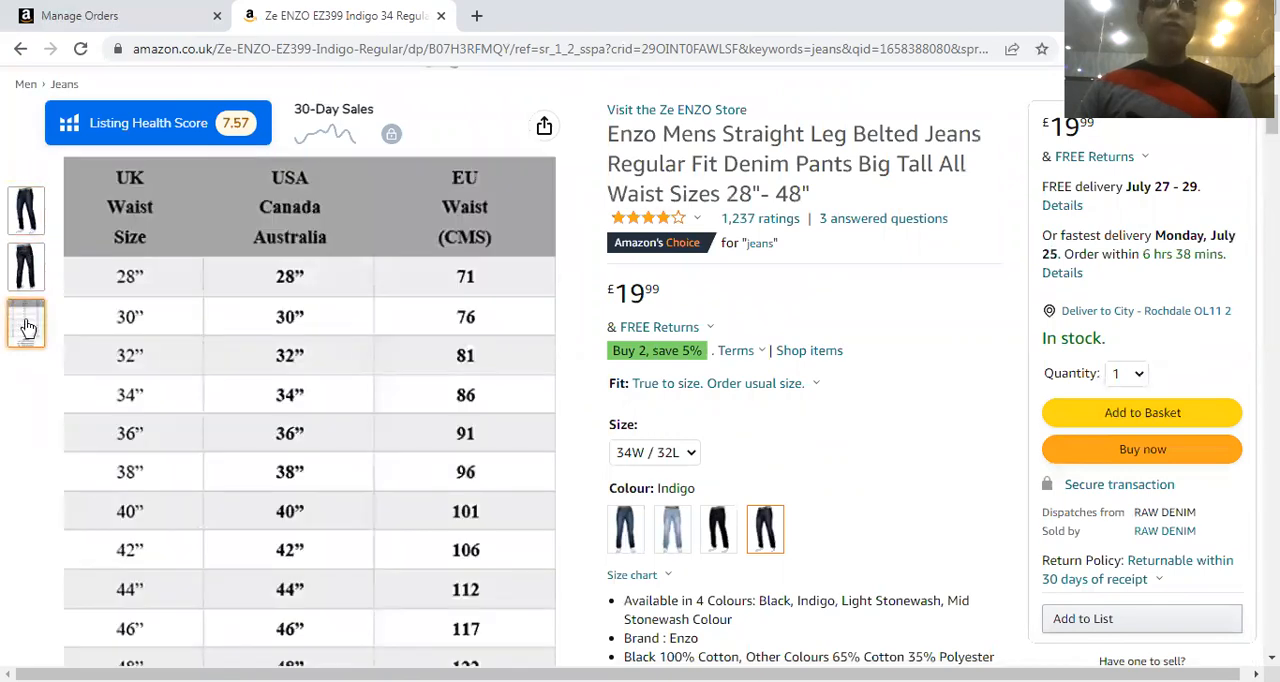
scroll(523, 346, "up", 2)
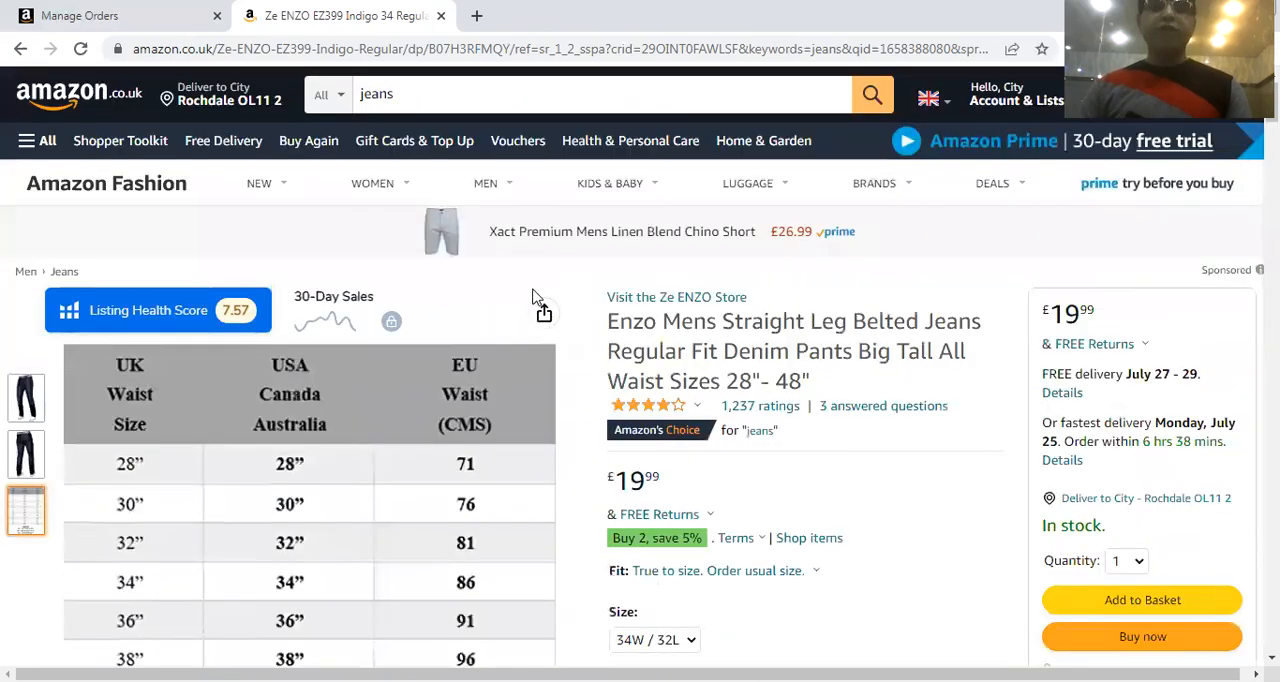
left_click_drag(602, 322, 857, 390)
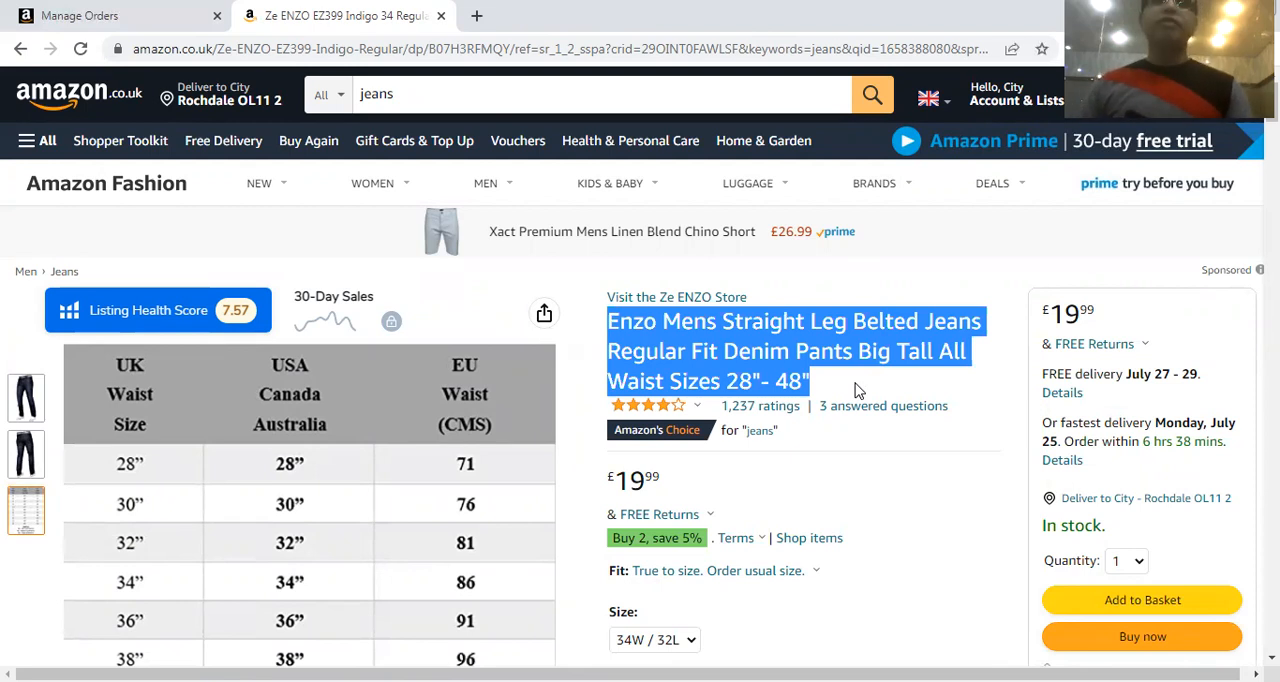
scroll(842, 322, "down", 2)
left_click(960, 300)
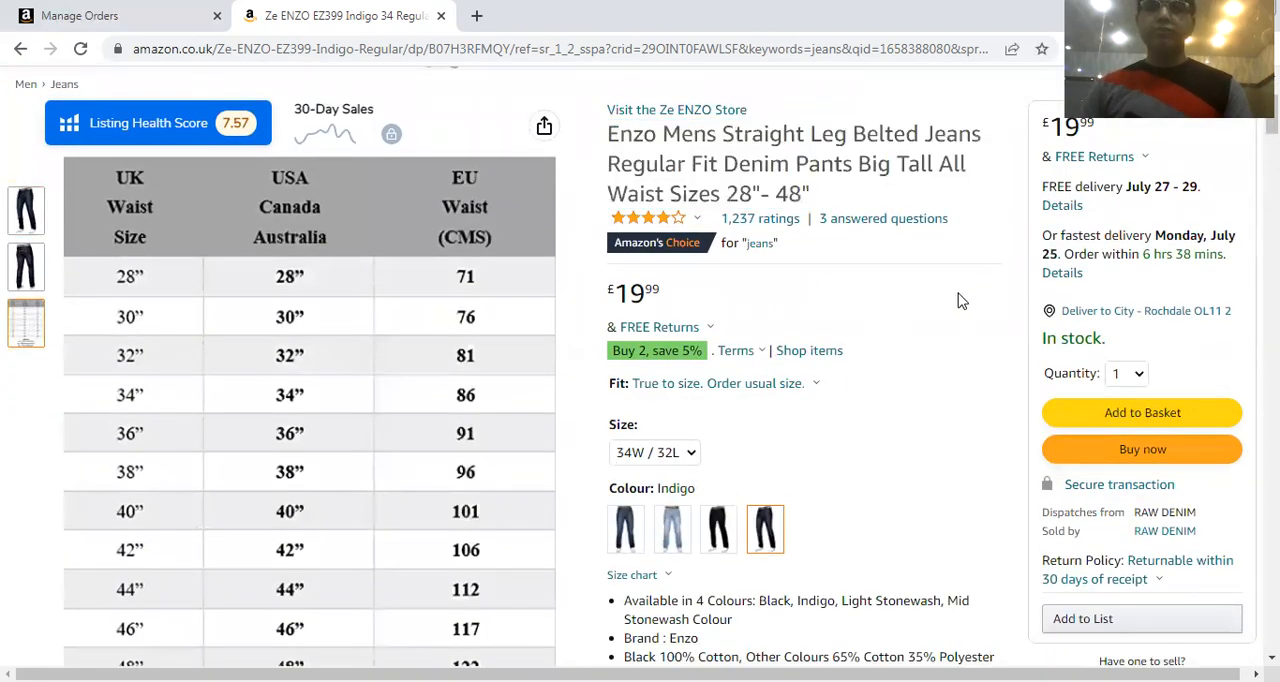
Examine the listing's colour options, bullet-point description, title wording and size chart
scroll(872, 342, "down", 3)
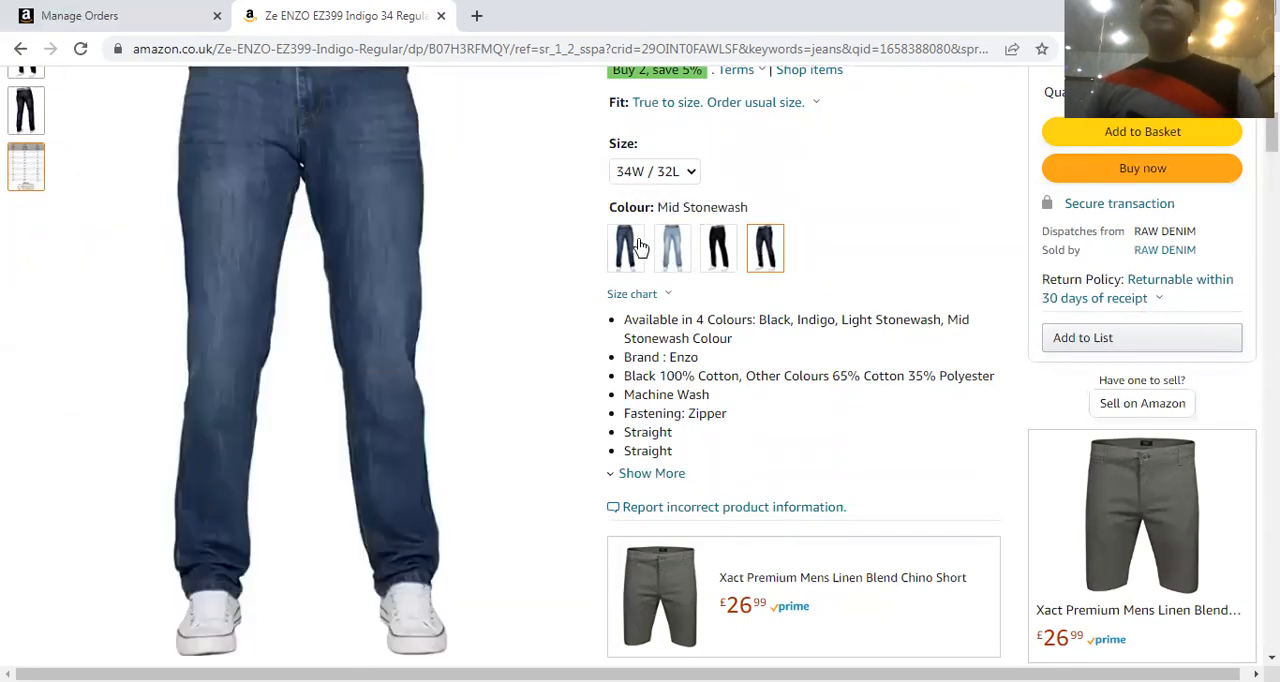
scroll(940, 290, "down", 1)
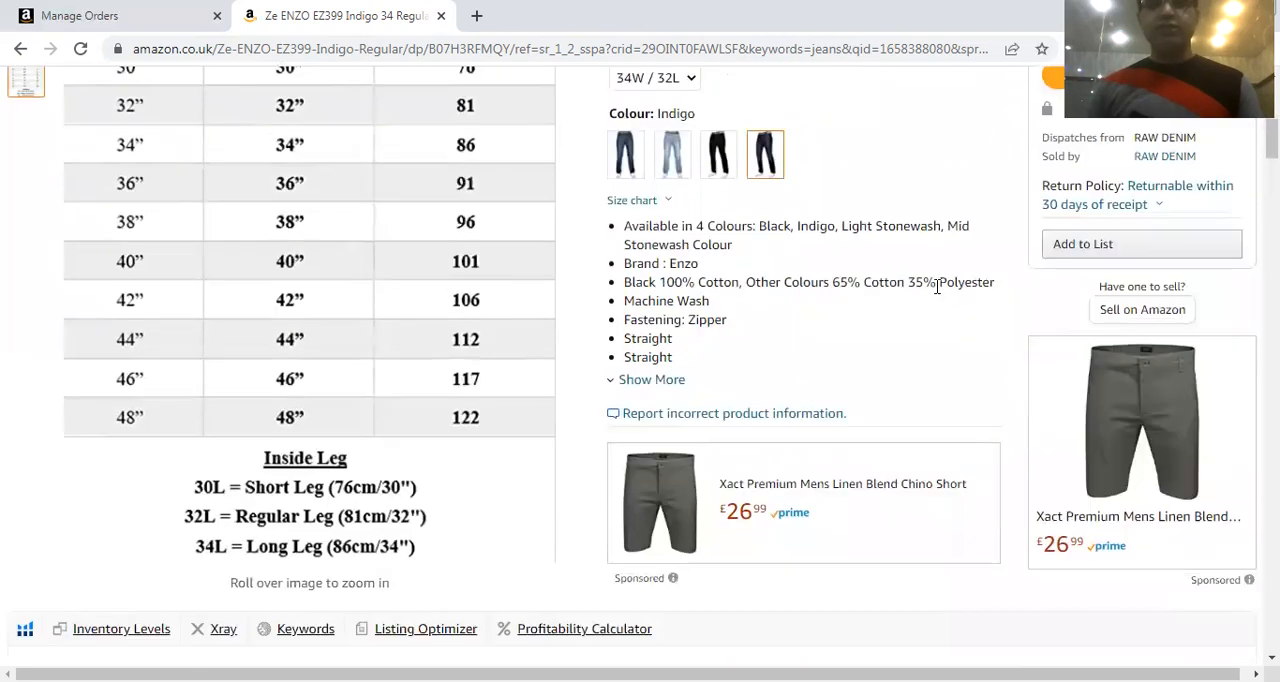
left_click_drag(624, 226, 688, 370)
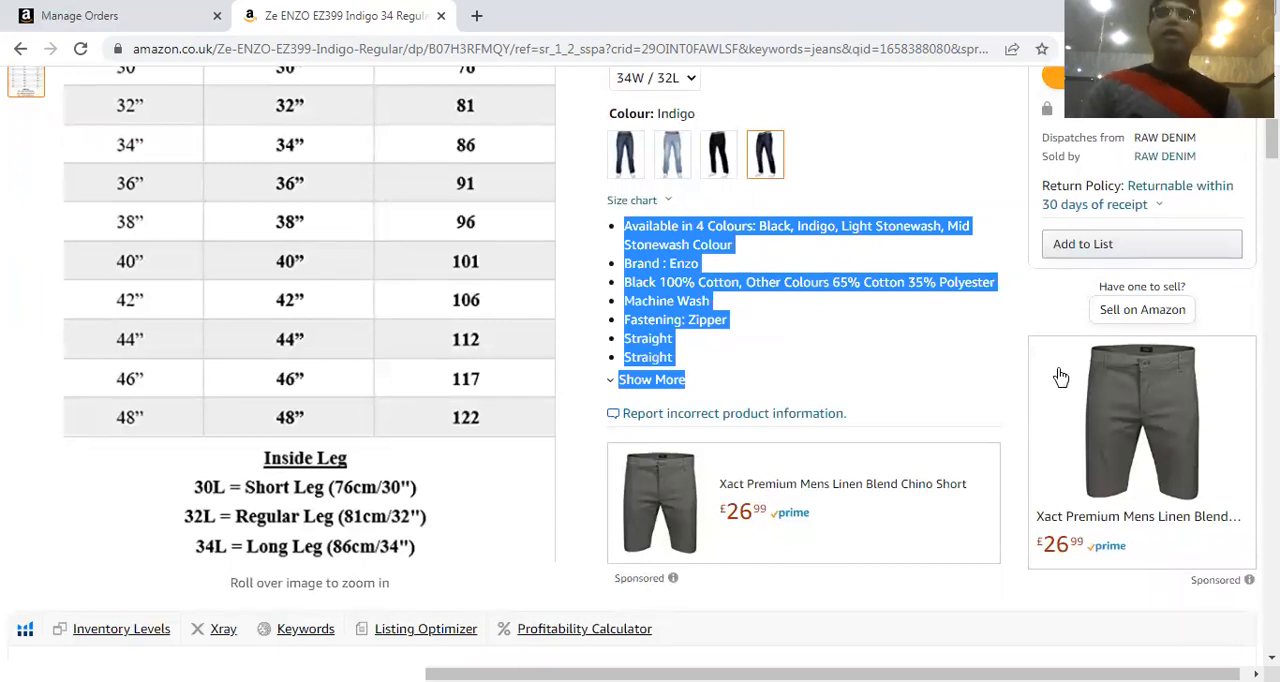
scroll(910, 357, "up", 4)
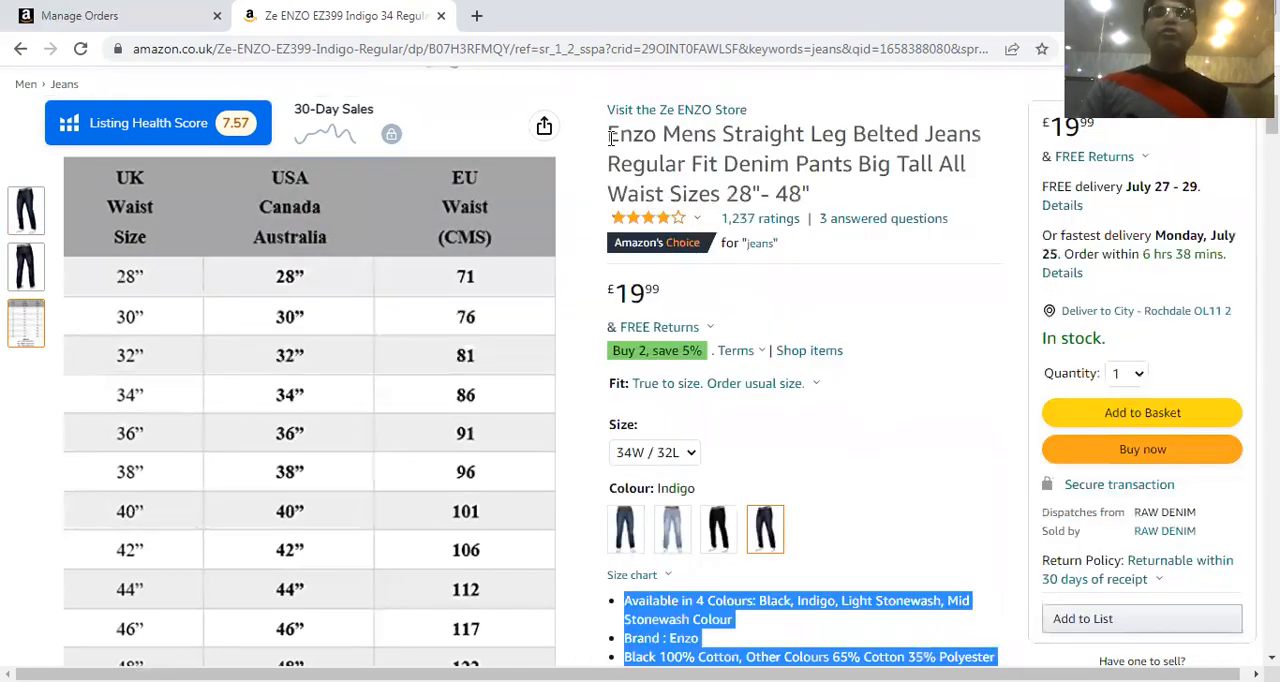
left_click_drag(602, 138, 814, 200)
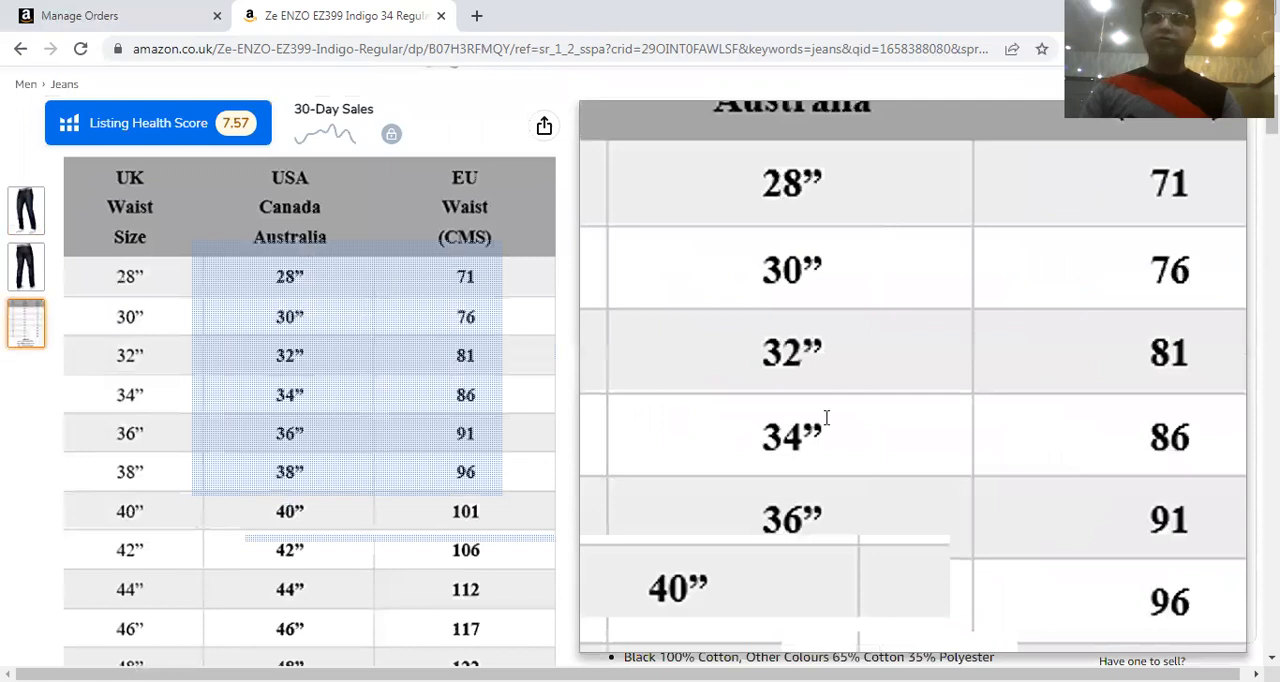
scroll(704, 301, "down", 1)
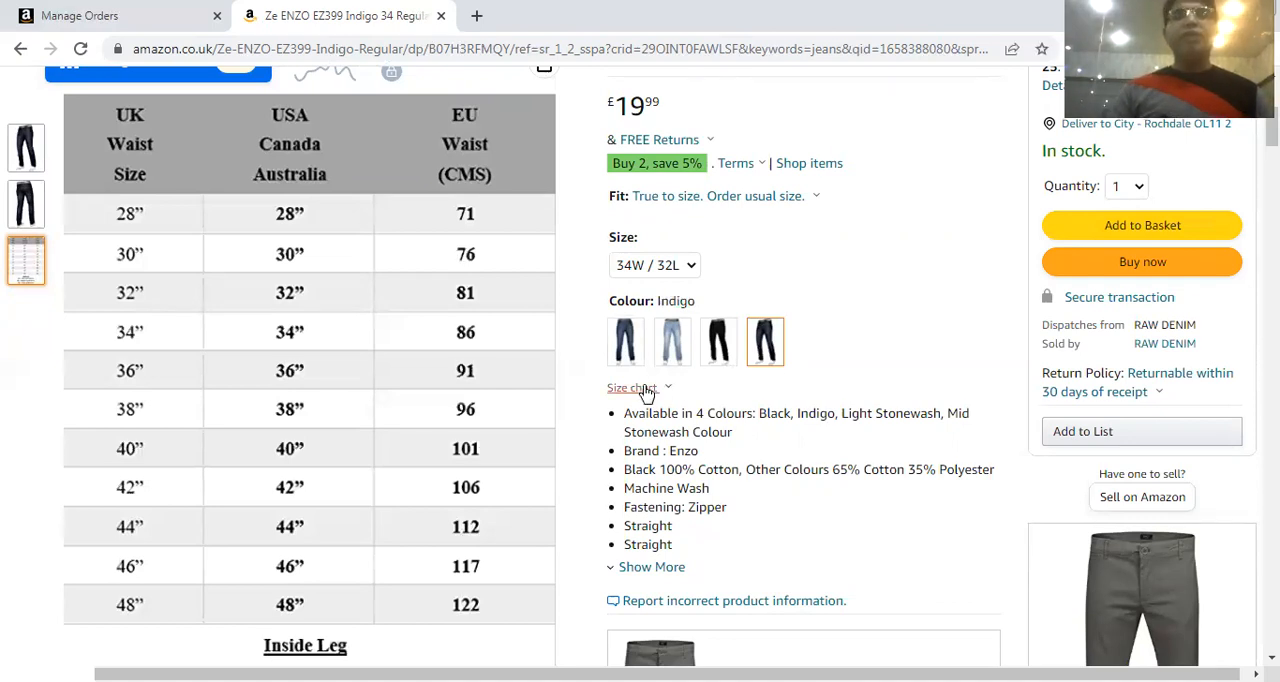
scroll(672, 405, "down", 1)
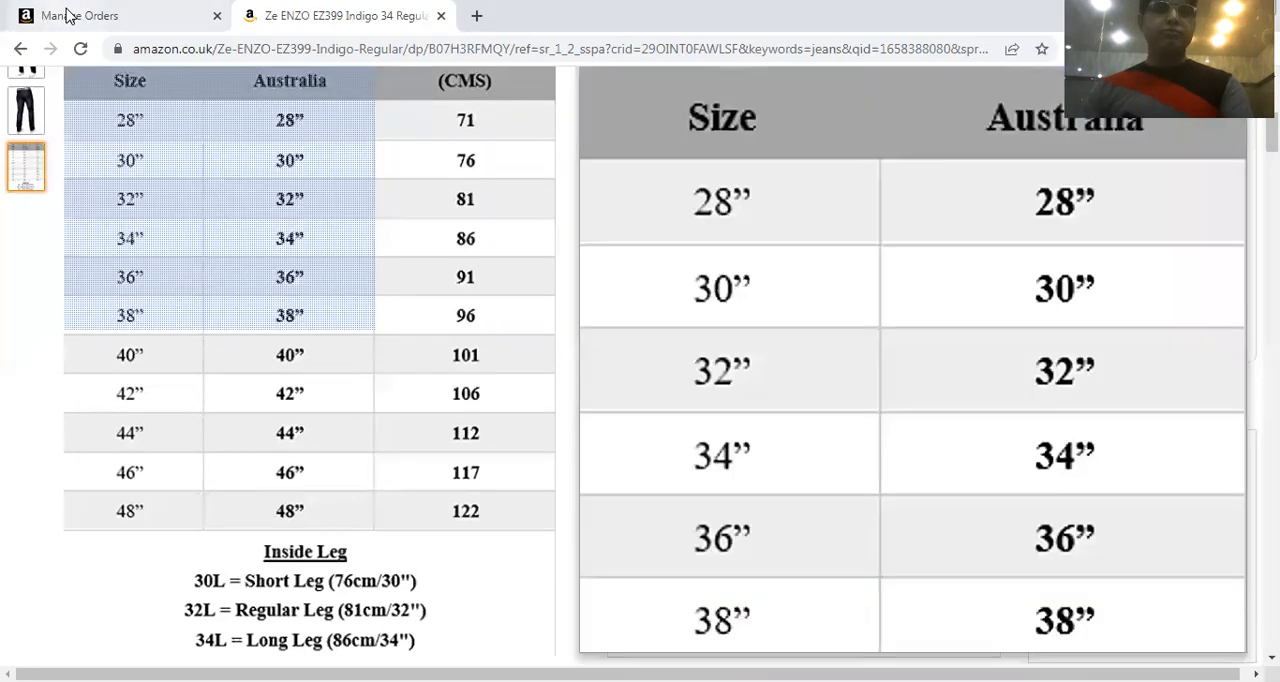
Return to Seller Central, start adding a product not sold on Amazon, and discard the unfinished jeans listing
left_click(66, 13)
mouse_move(55, 138)
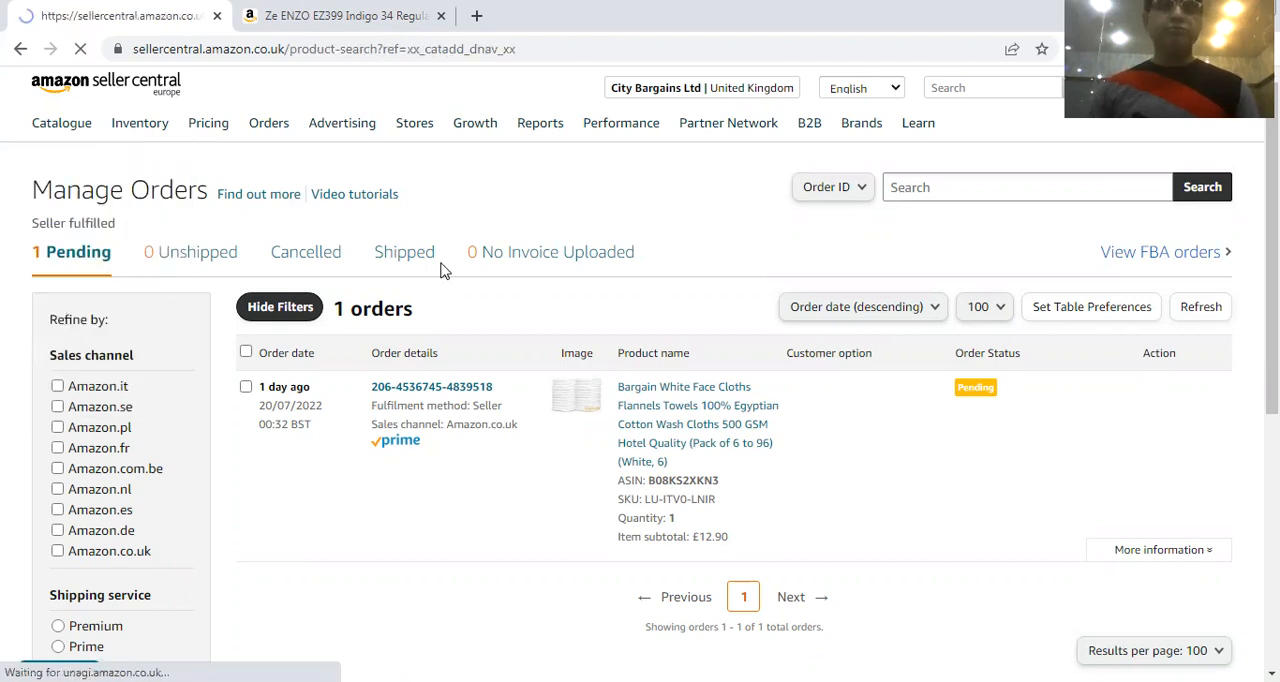
scroll(588, 322, "down", 2)
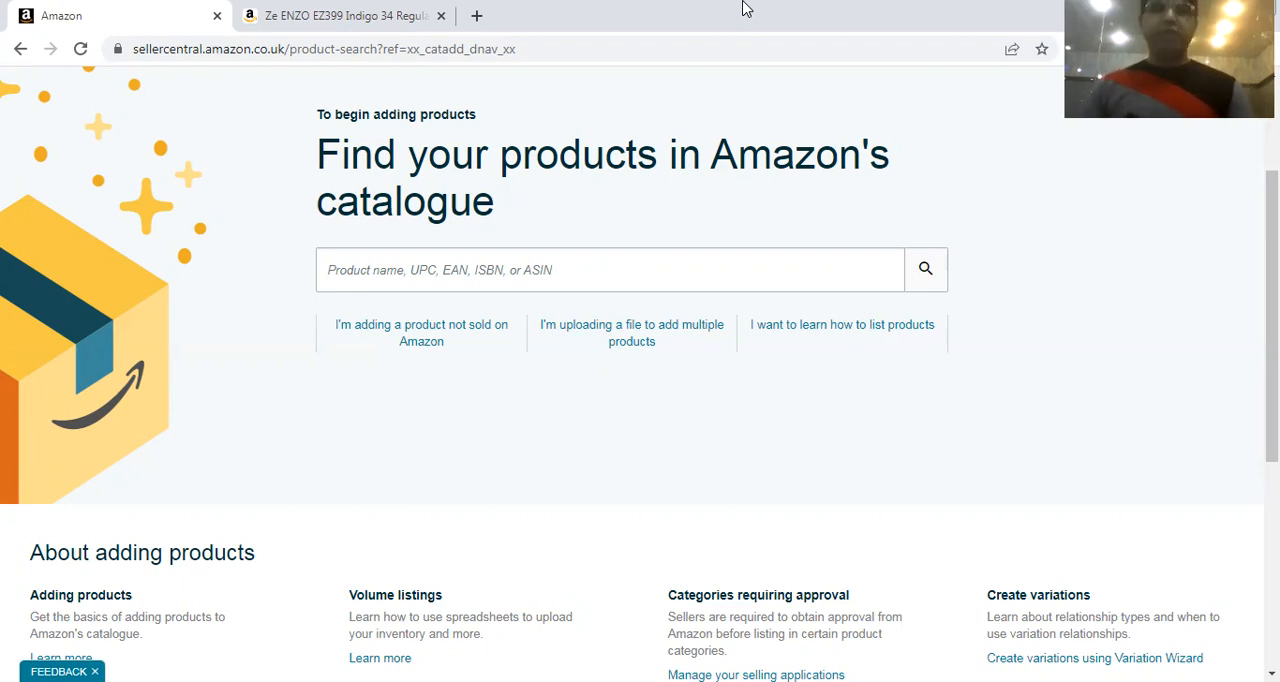
left_click(463, 343)
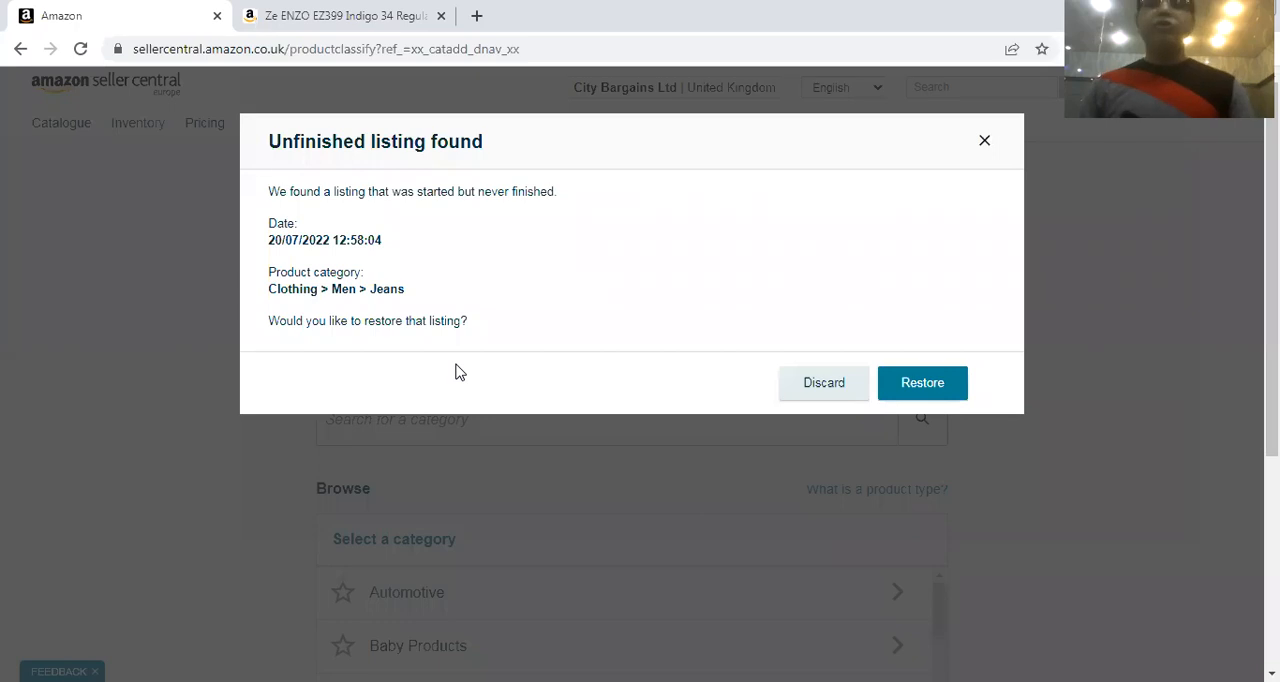
left_click(806, 392)
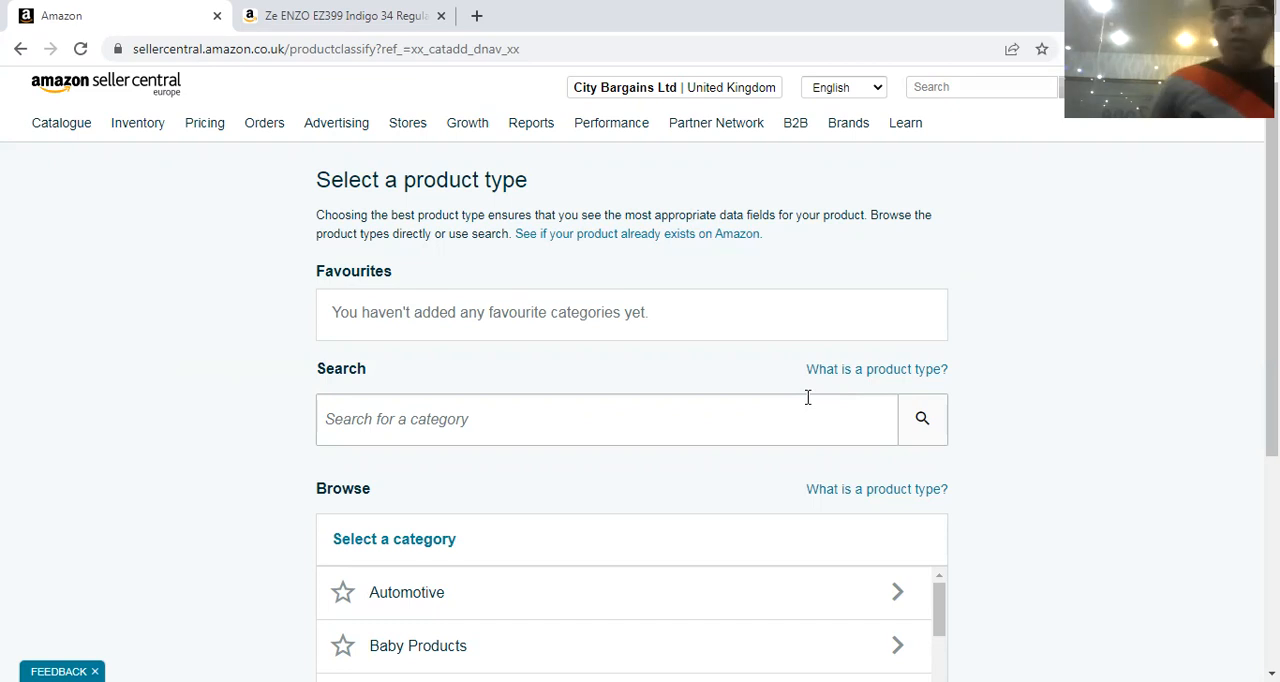
scroll(684, 427, "down", 2)
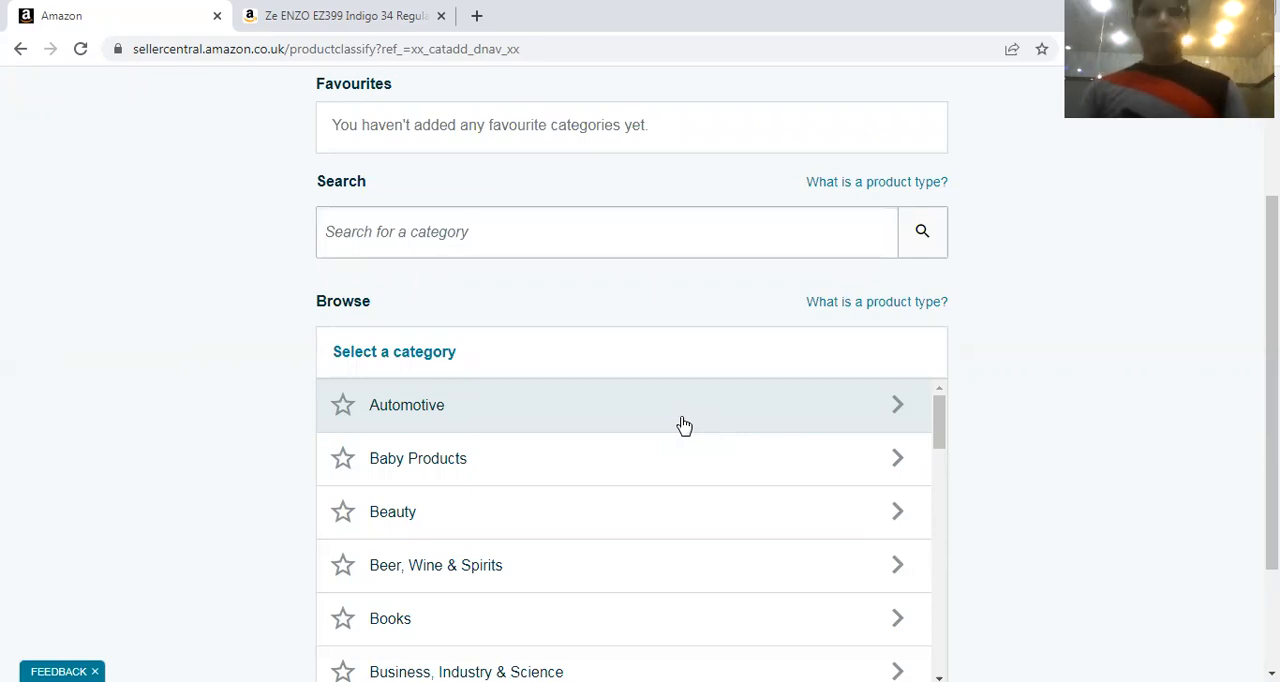
scroll(490, 292, "up", 1)
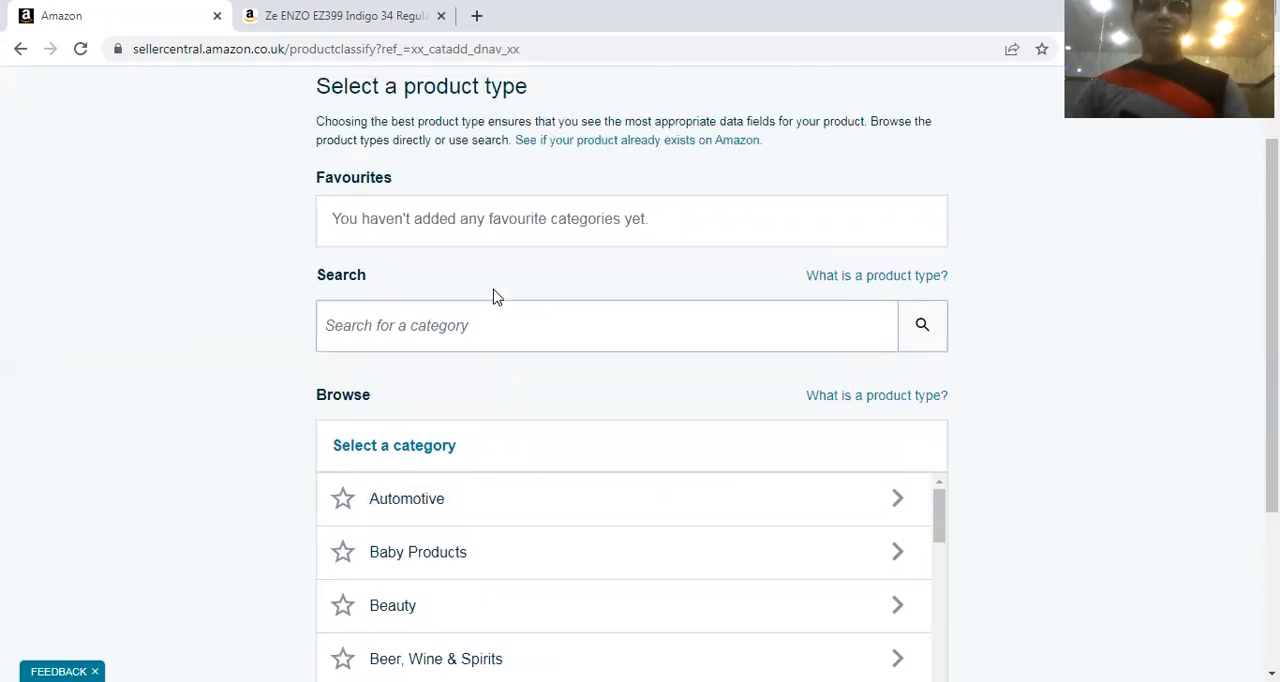
left_click(478, 314)
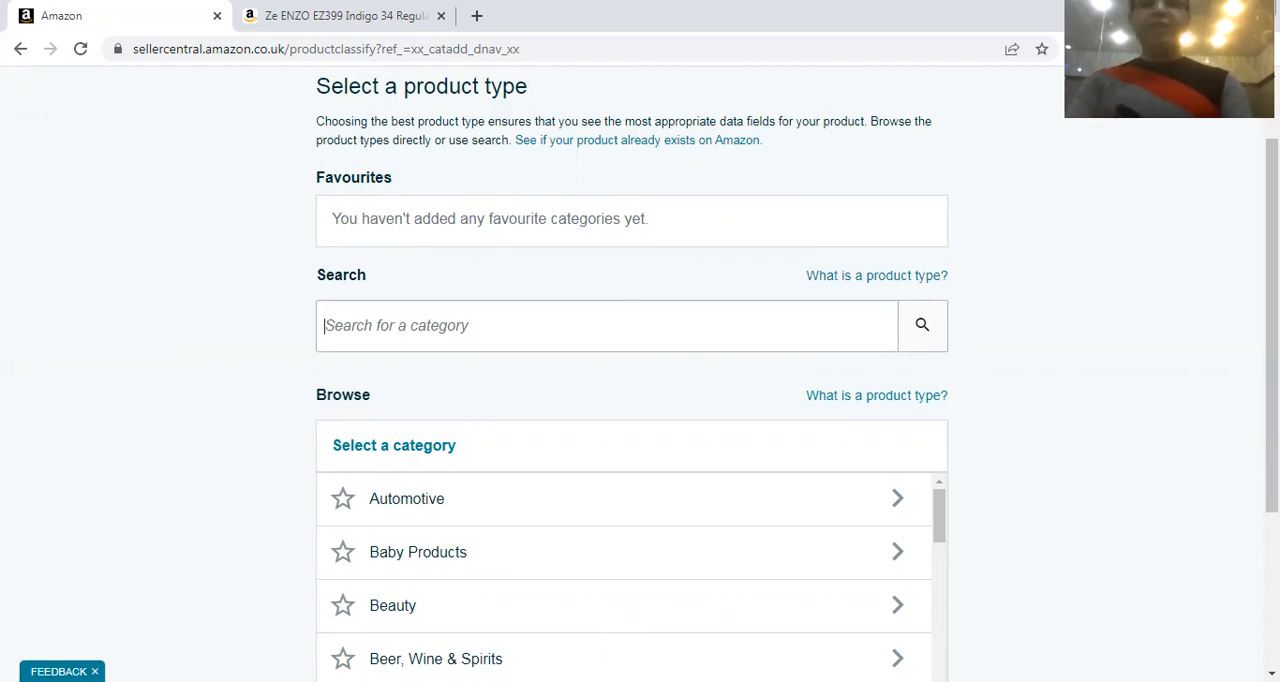
type("TA")
scroll(632, 400, "down", 3)
key("BackSpace")
key("BackSpace")
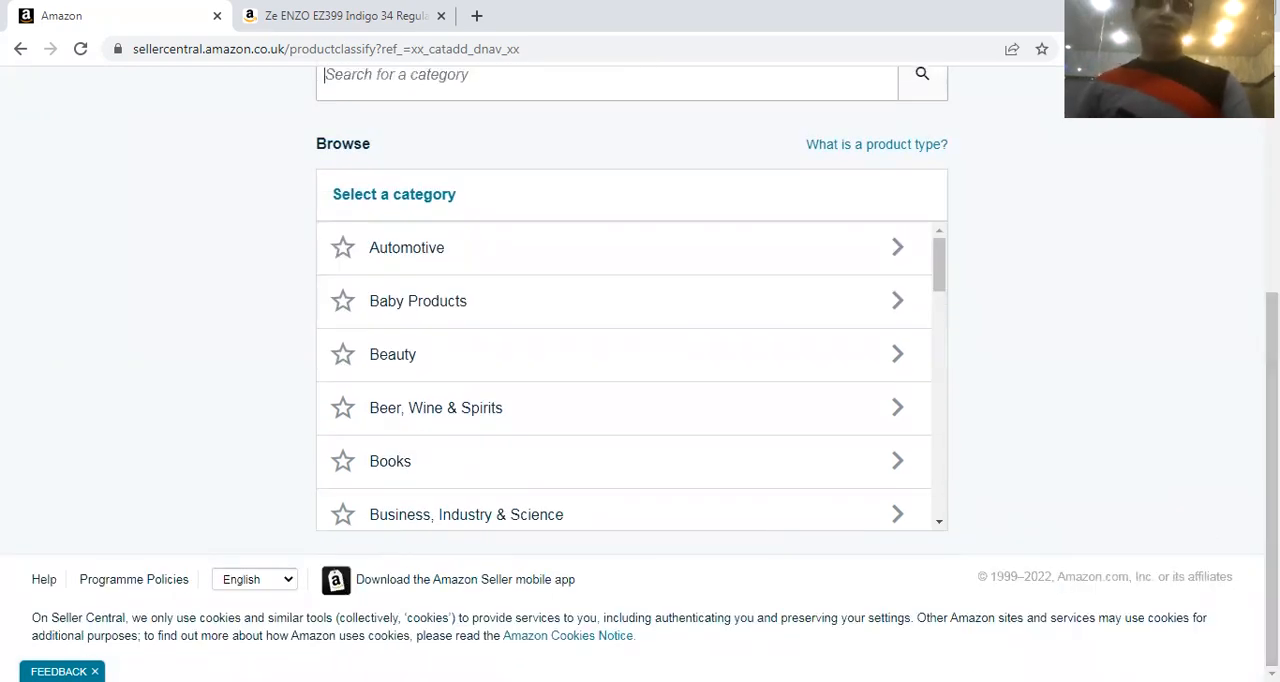
scroll(538, 361, "up", 3)
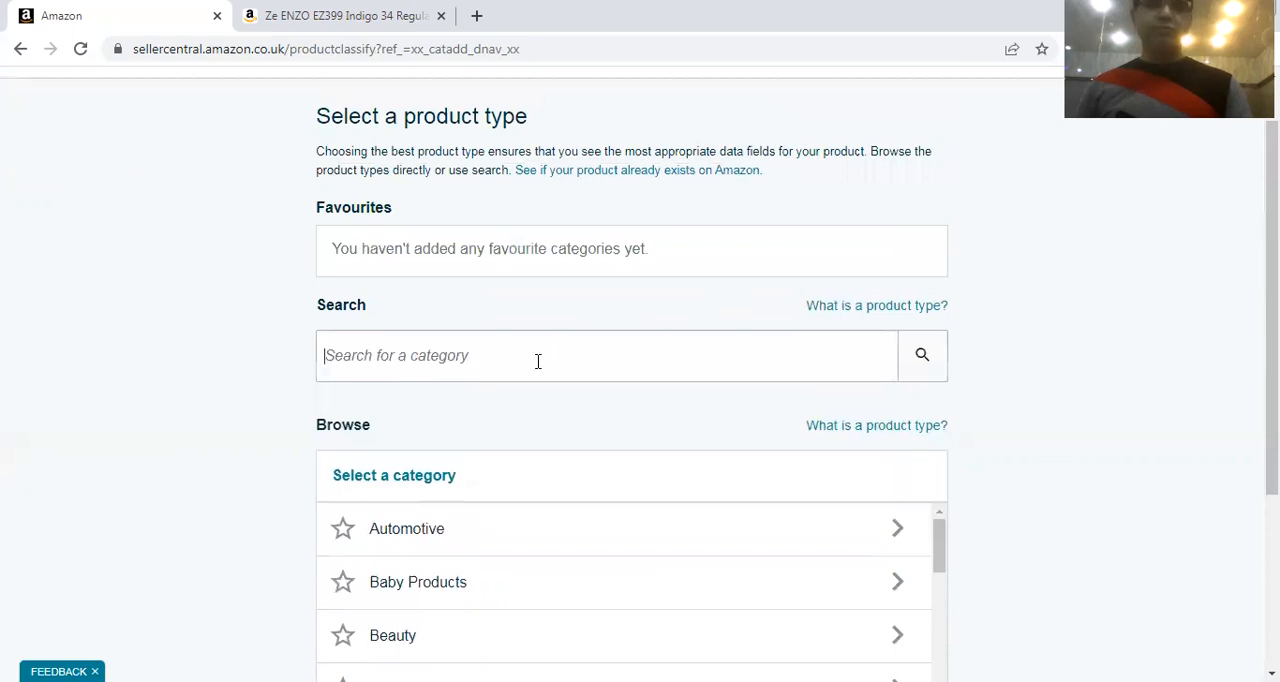
type("tan")
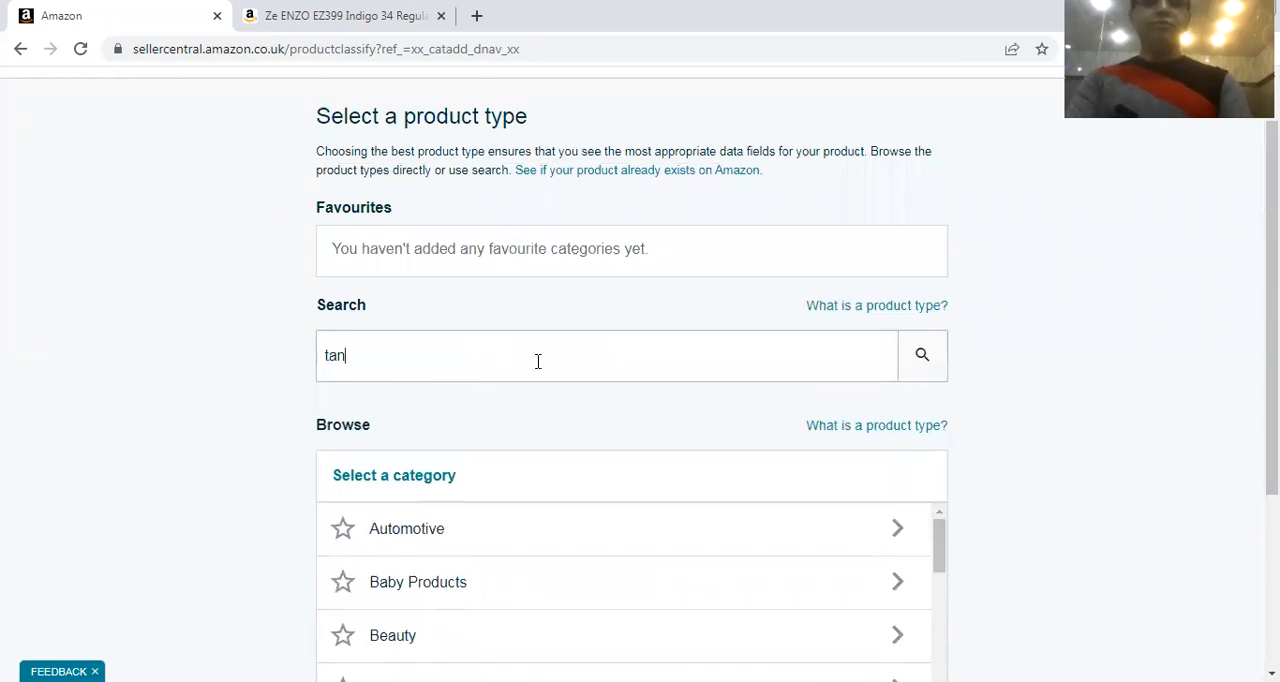
key("BackSpace")
key("BackSpace")
key("BackSpace")
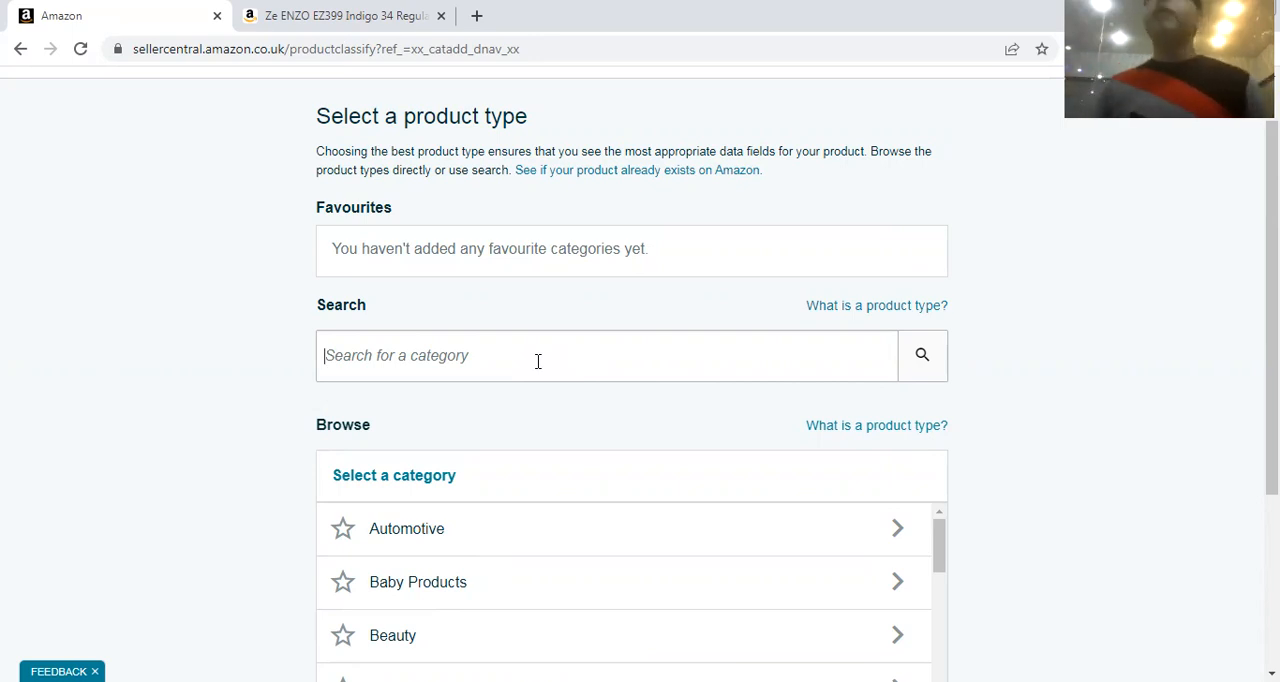
Search the product type categories for "office table"
left_click(538, 361)
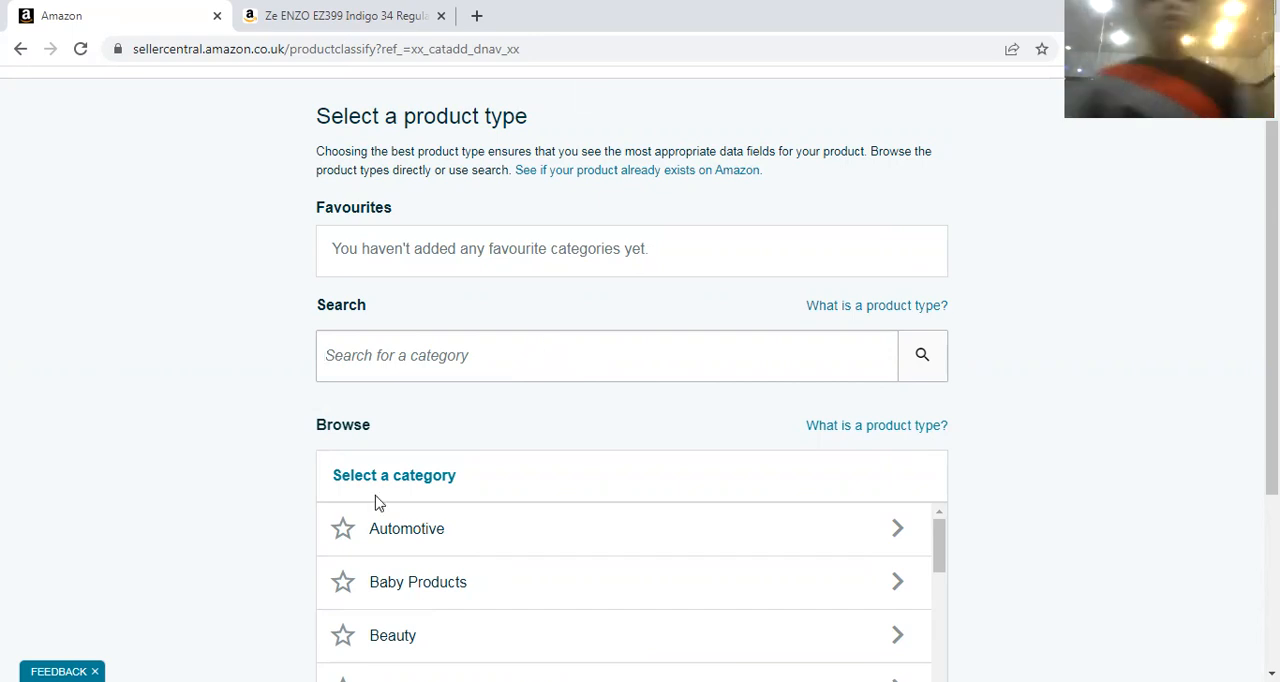
scroll(376, 503, "down", 2)
scroll(376, 503, "up", 2)
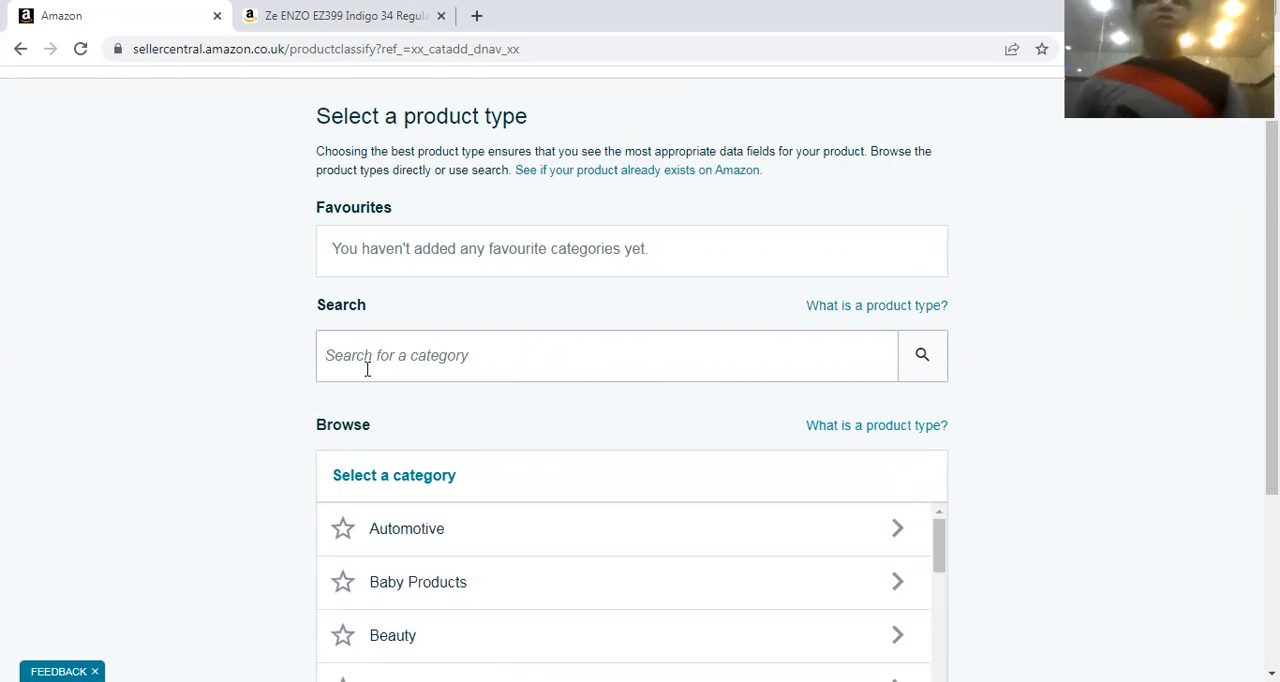
type("o")
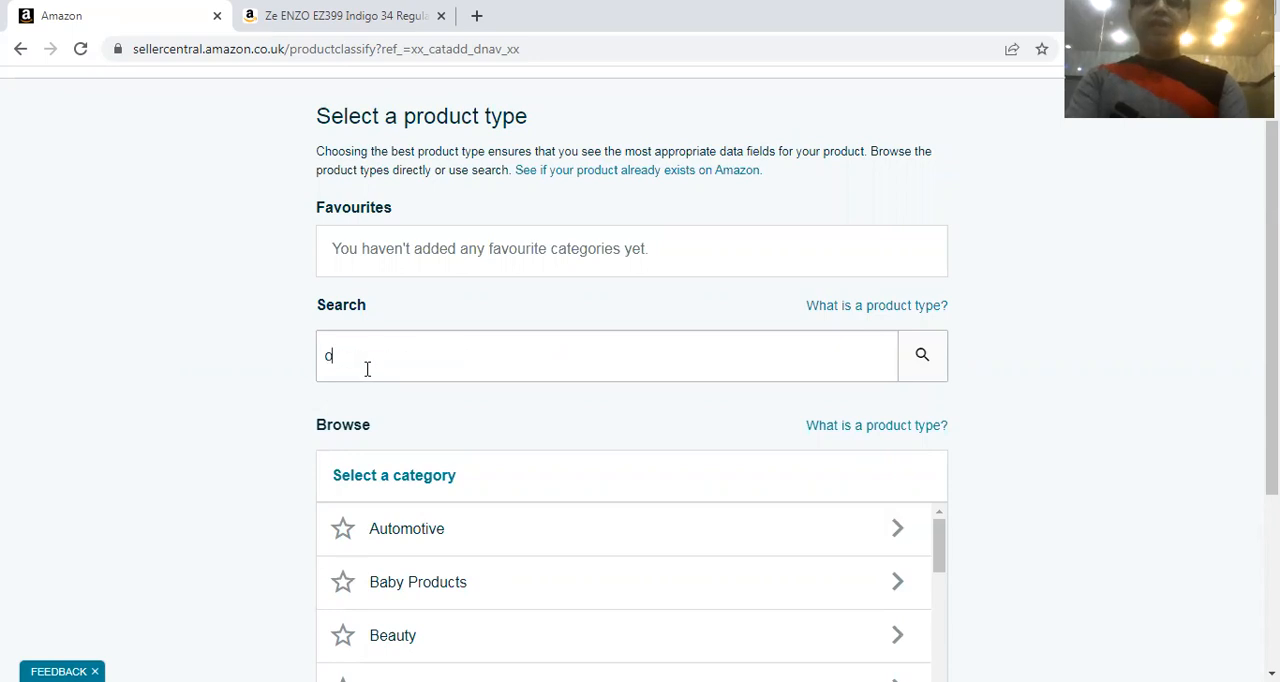
type("ffice table")
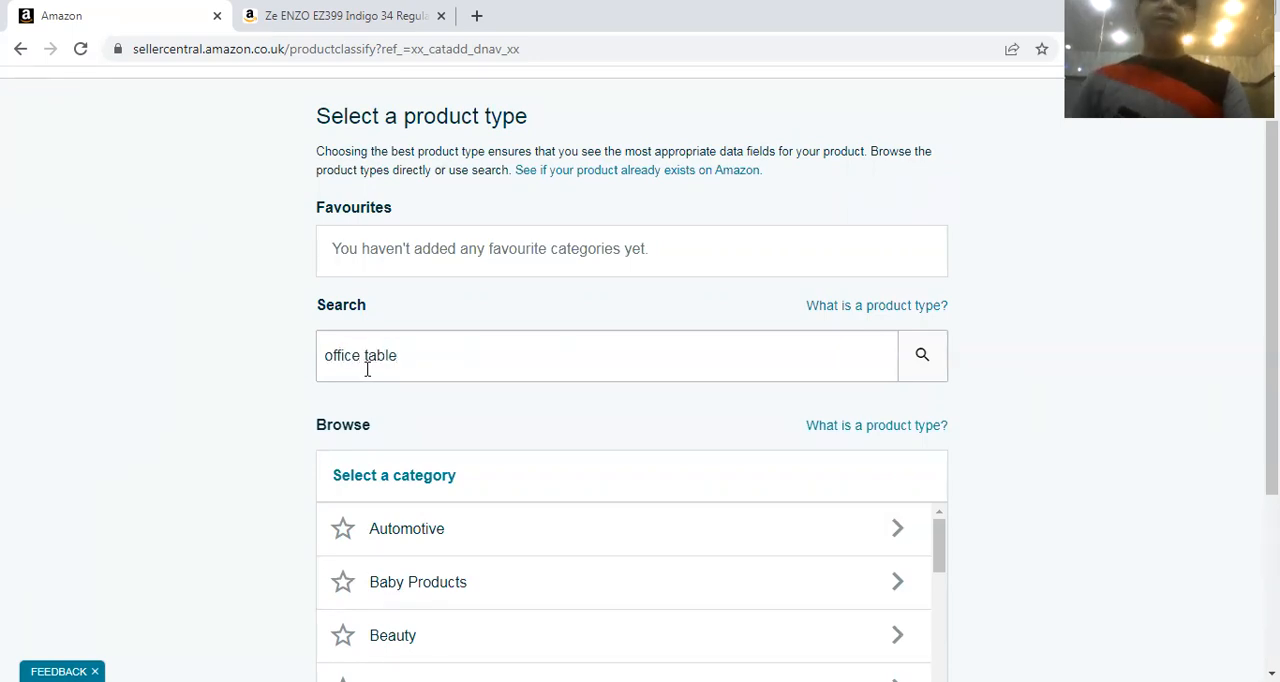
left_click(918, 355)
Select the DESK product type under Stationery & Office Supplies > Furniture & Lighting > Home Office Furniture > Desks & Workstations > Desks
scroll(806, 380, "down", 1)
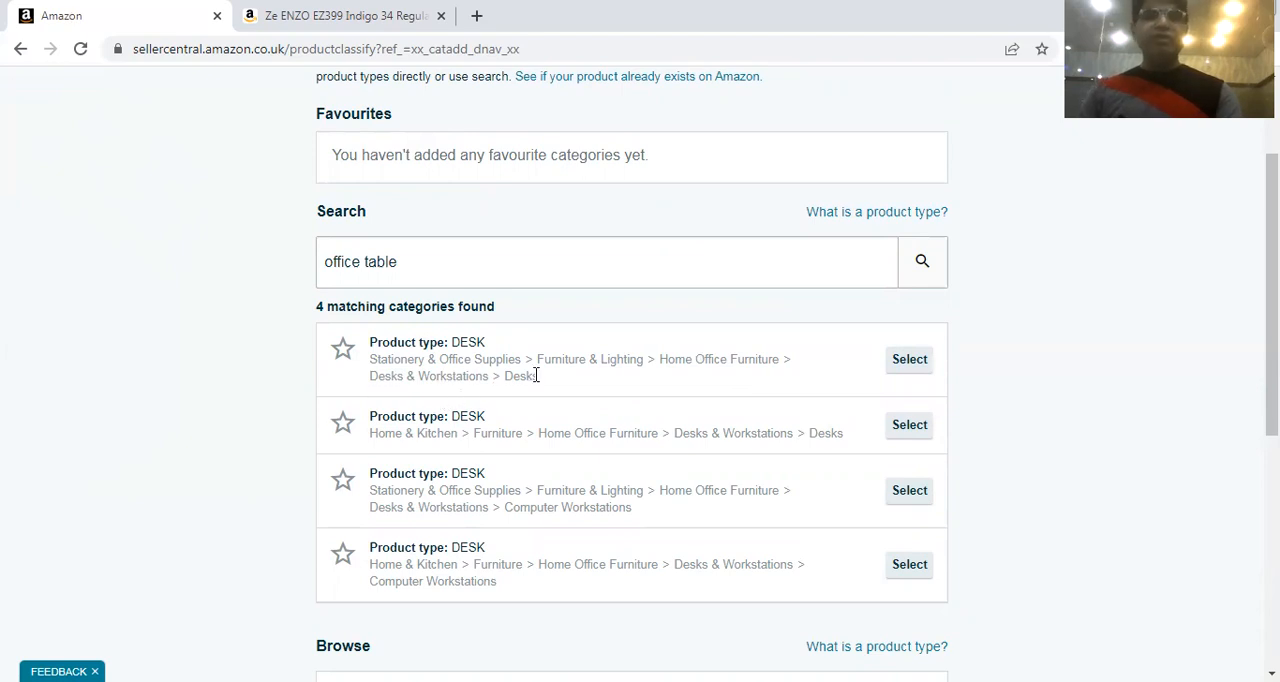
scroll(617, 376, "down", 2)
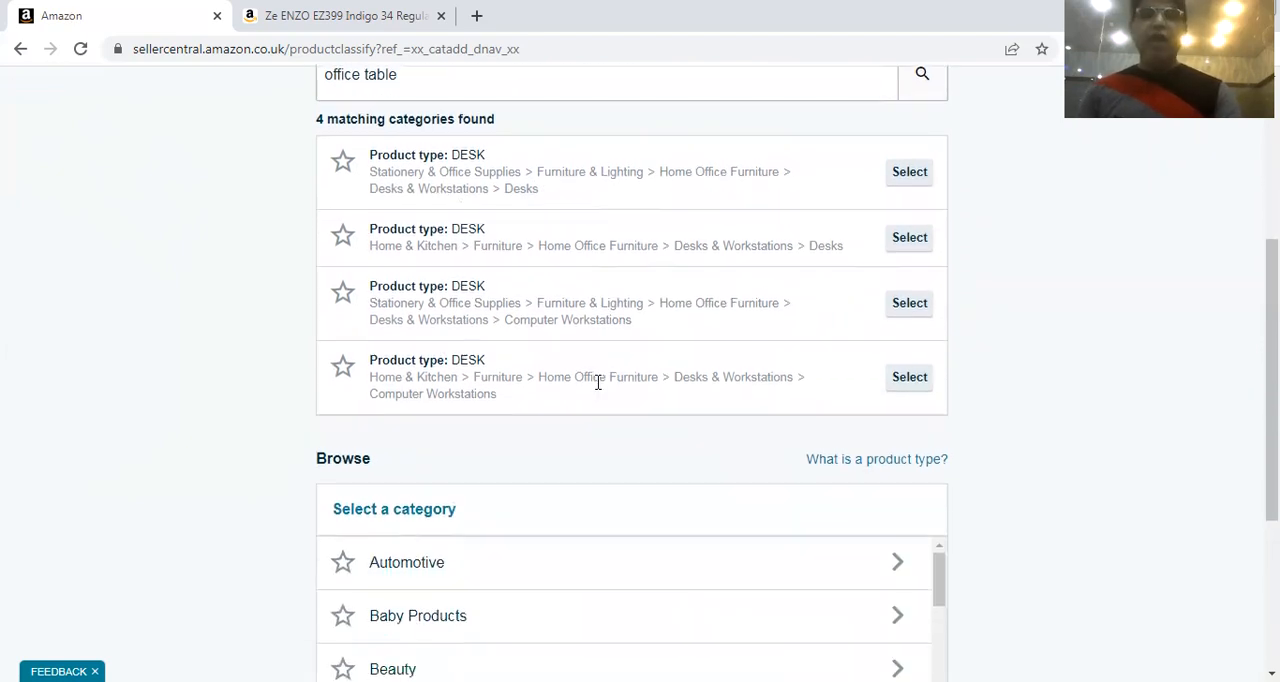
scroll(552, 376, "up", 1)
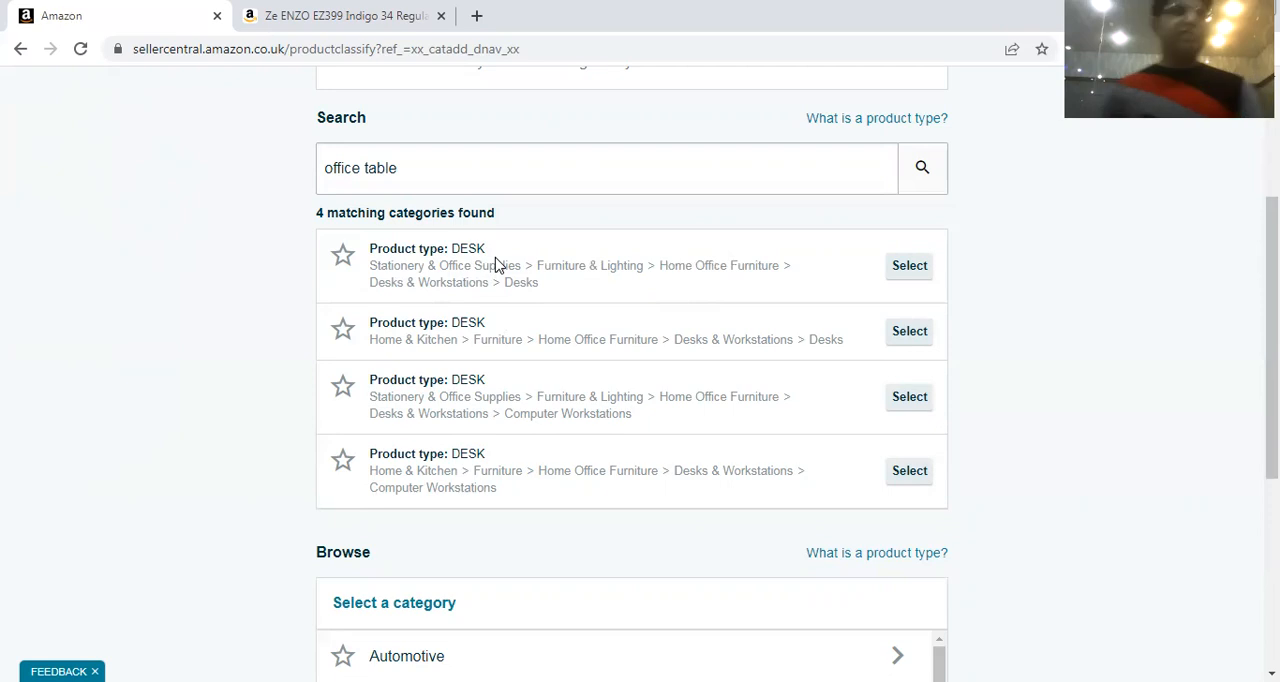
left_click(907, 266)
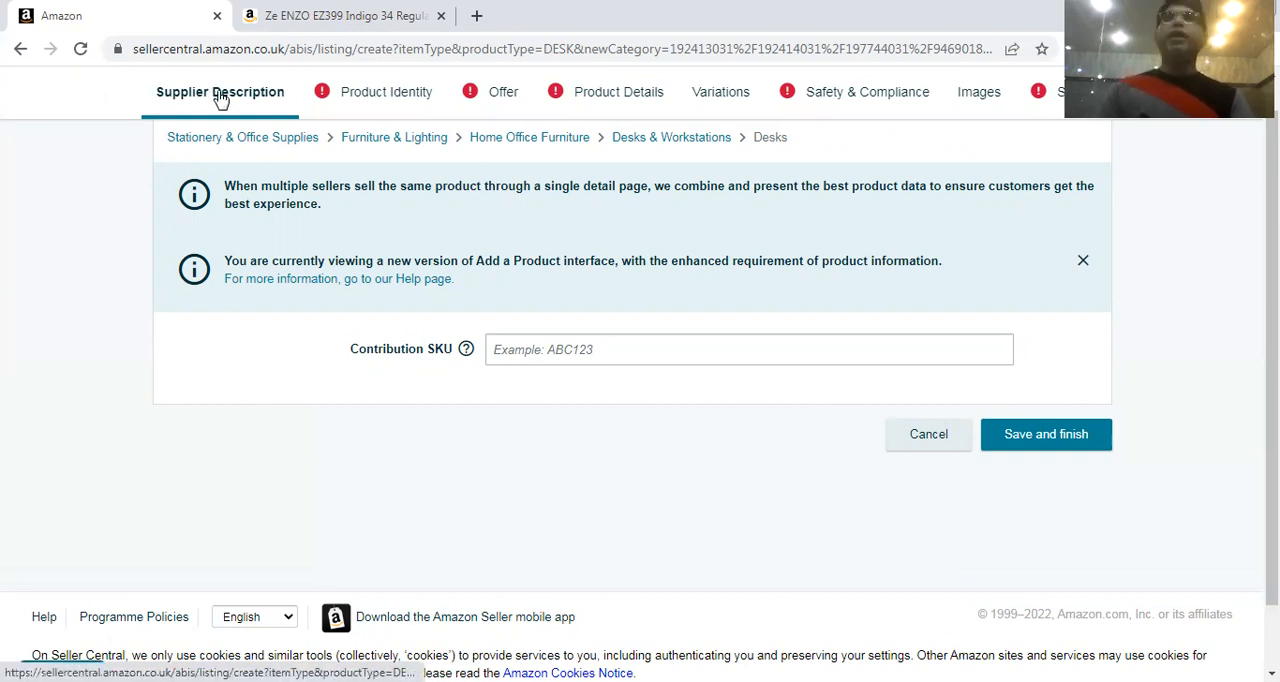
Leave the Contribution SKU empty and open the Product Identity section at the Item Name field
left_click(519, 352)
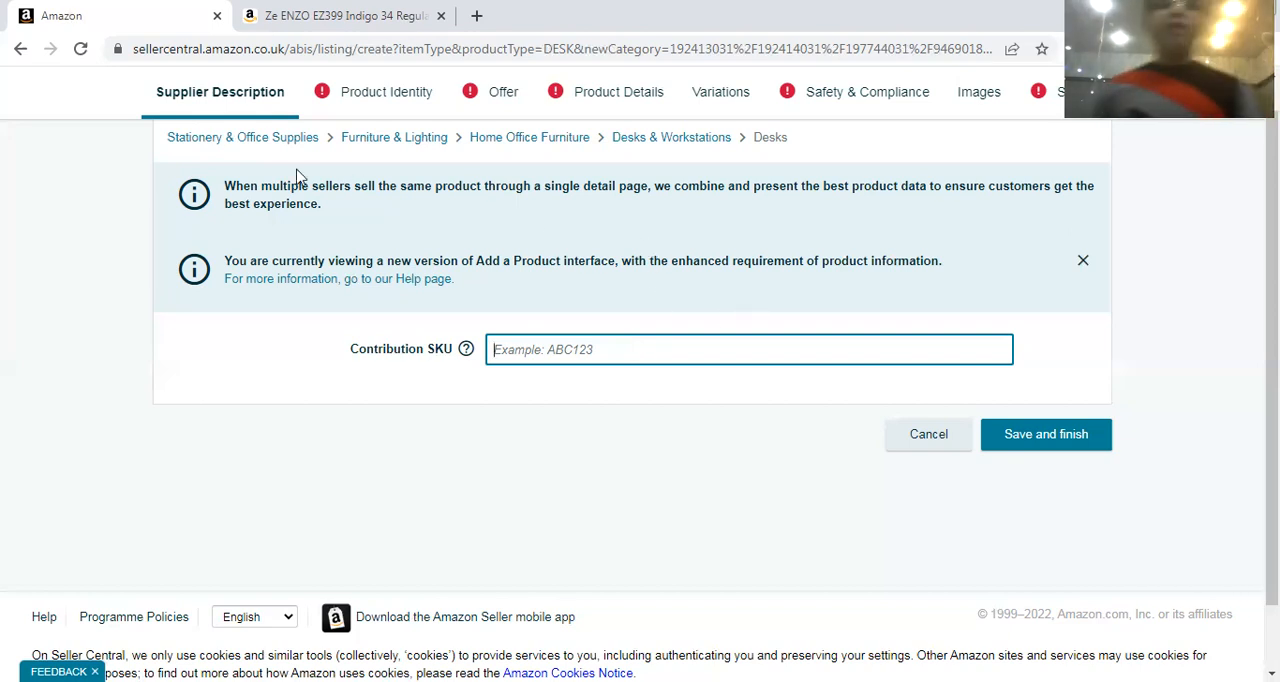
left_click(360, 93)
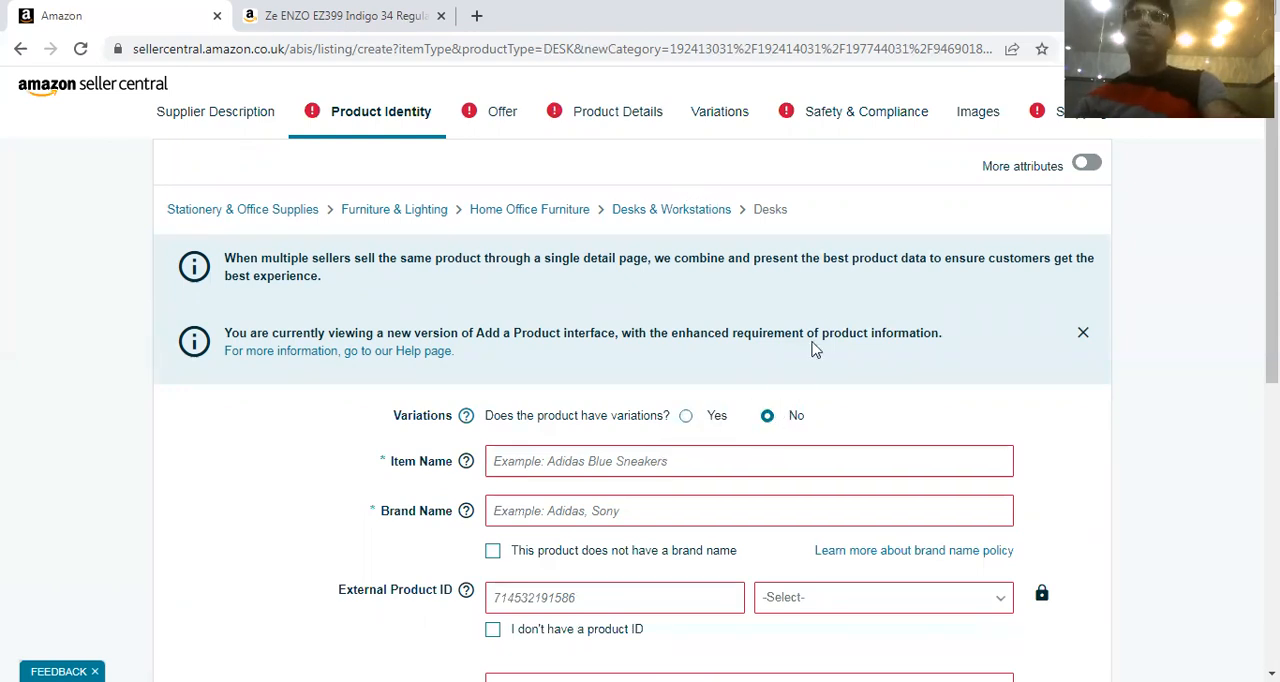
scroll(817, 335, "down", 2)
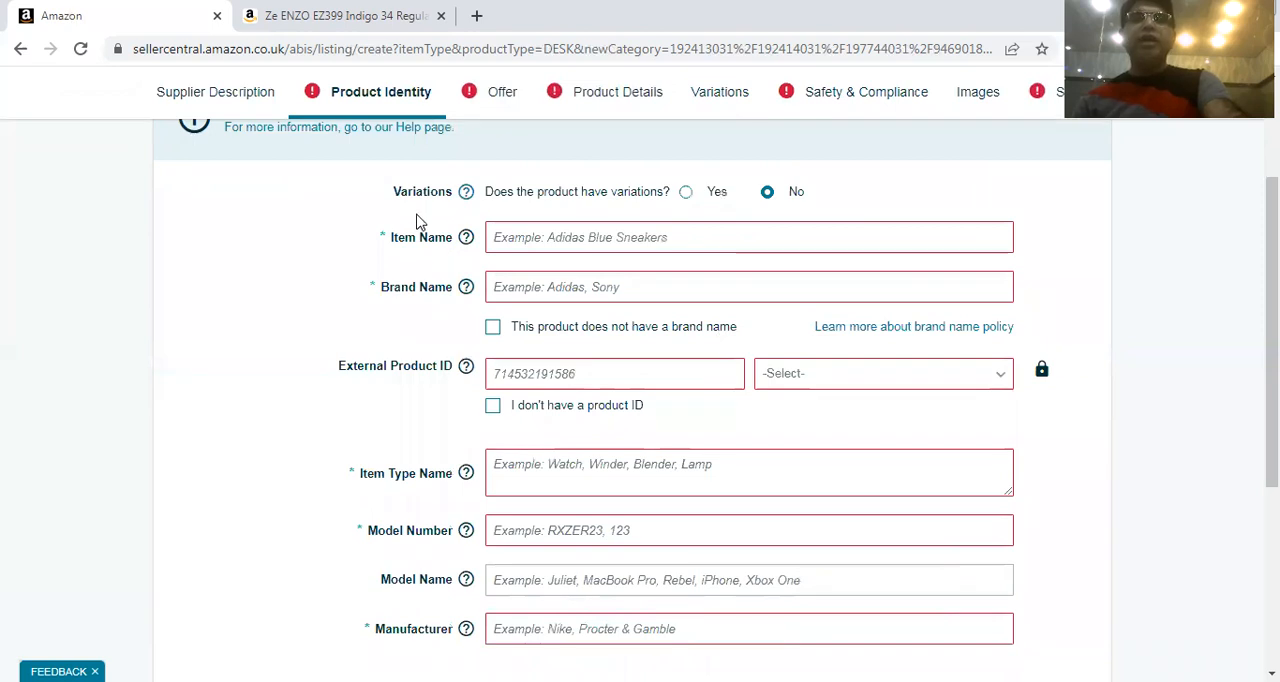
left_click(497, 240)
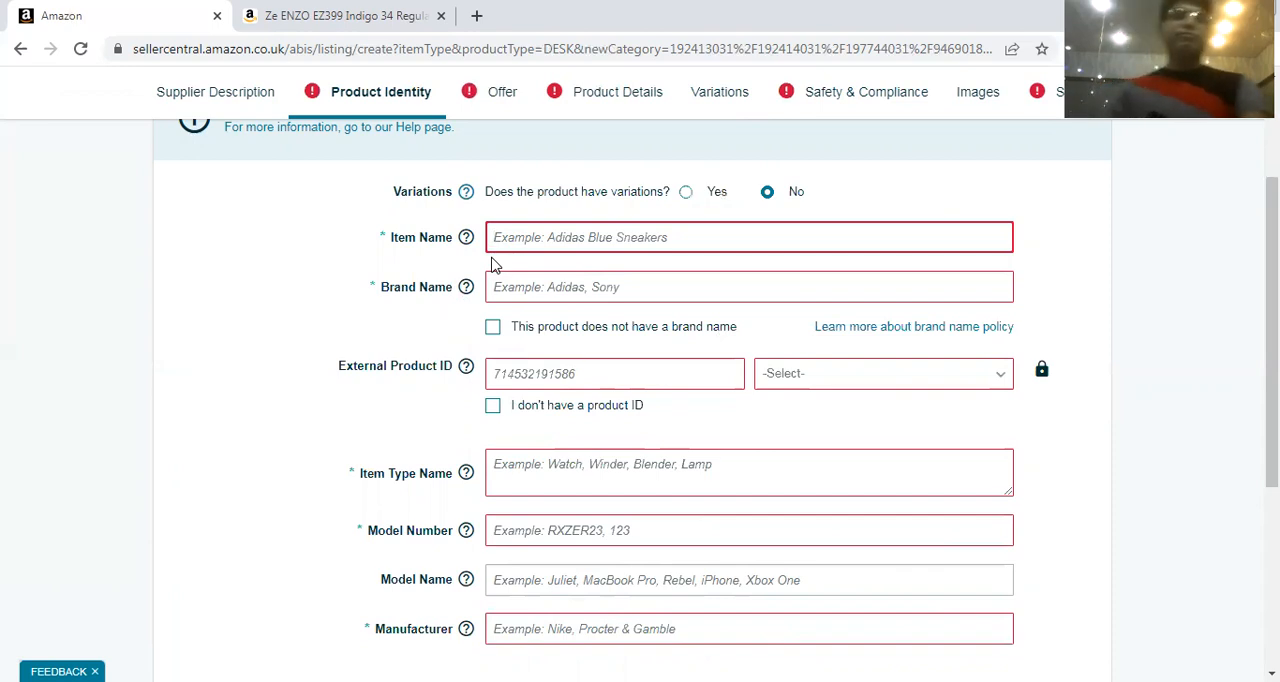
Examine the example jeans listing's full title on Amazon UK, and return to the Seller Central listing form
left_click(418, 12)
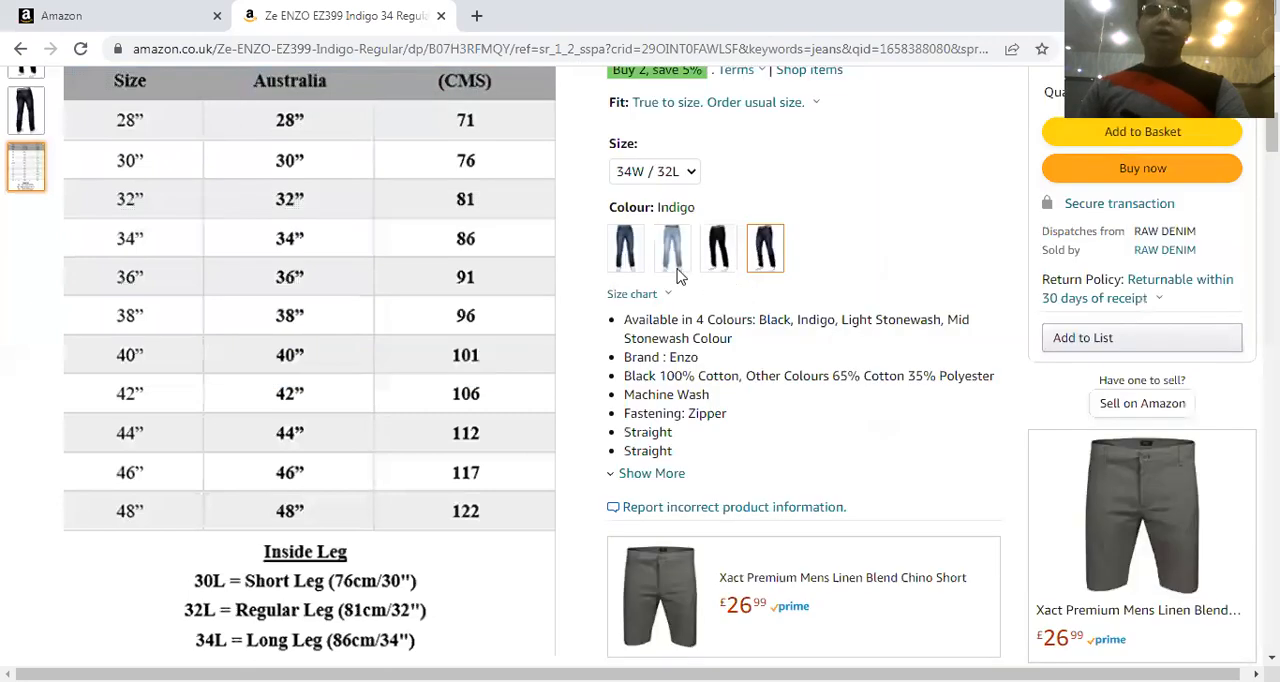
scroll(625, 325, "up", 3)
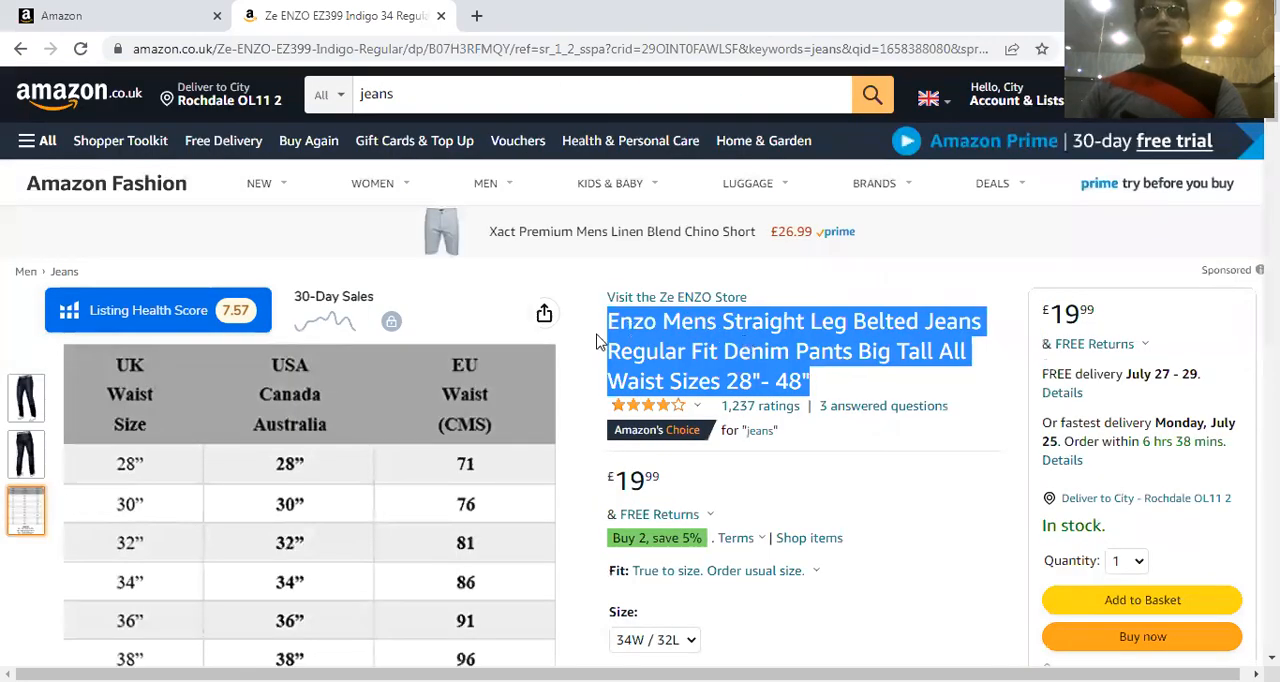
left_click(785, 268)
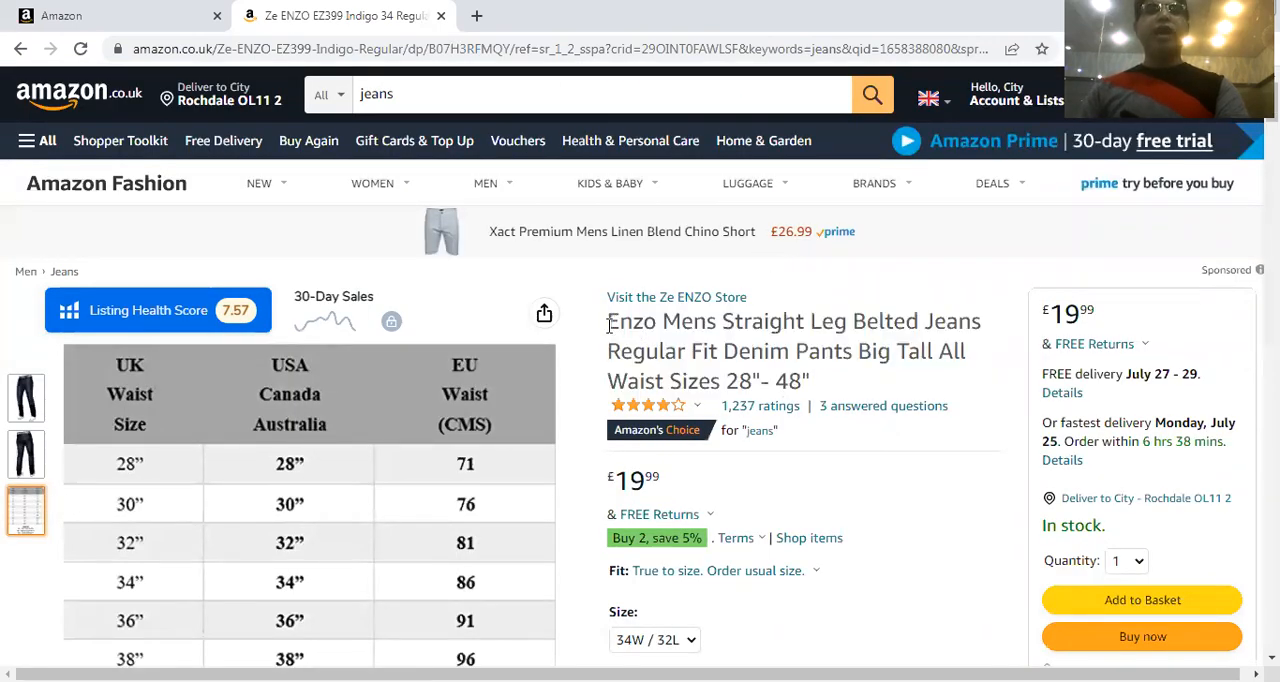
left_click_drag(608, 322, 795, 395)
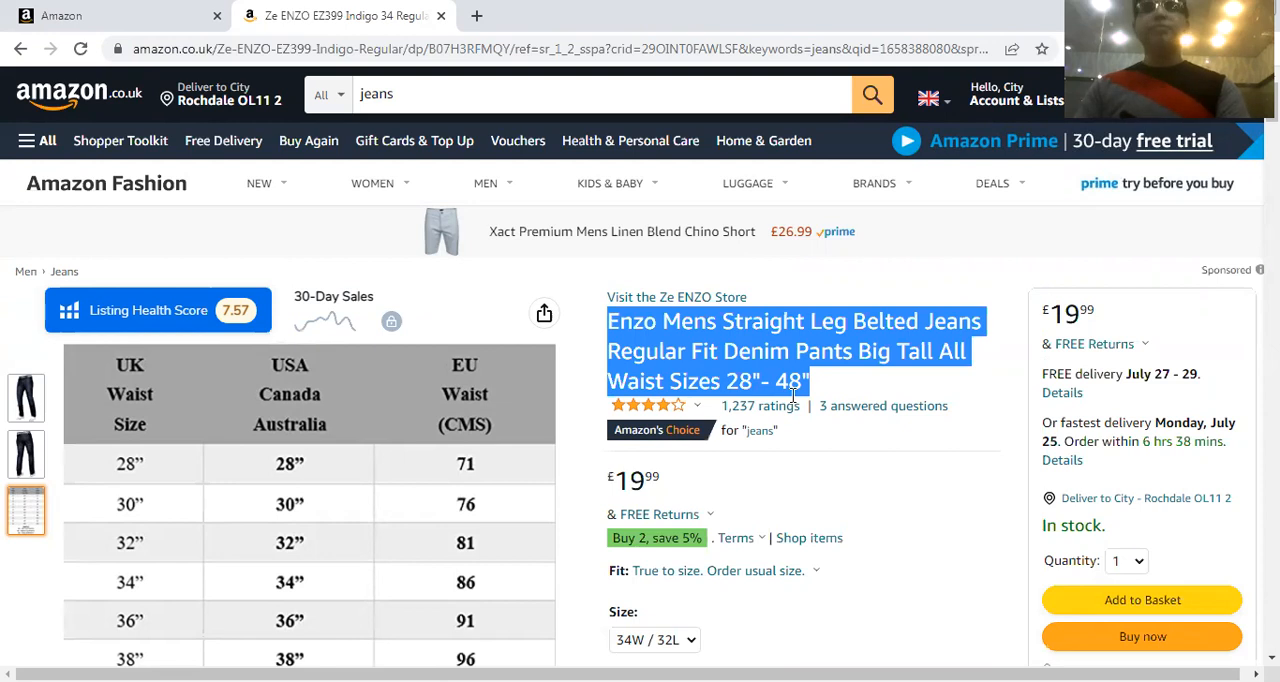
left_click(140, 16)
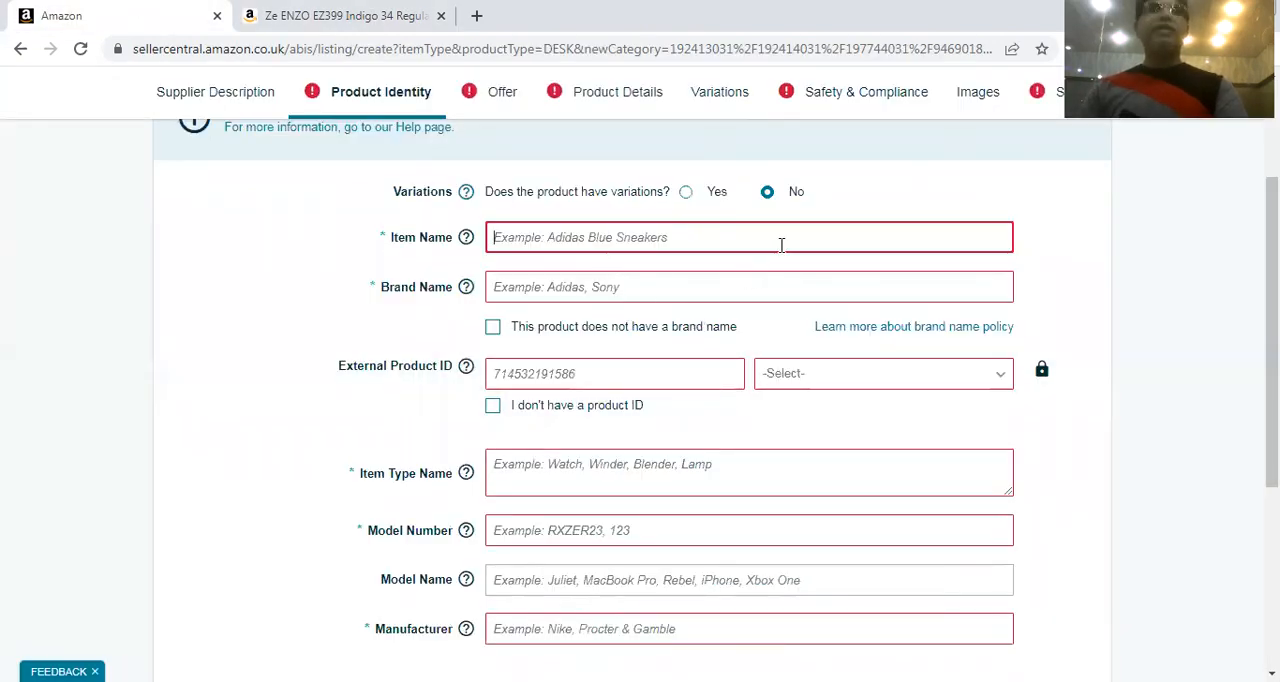
Try EAN and UPC as the External Product ID type, finishing with UPC selected
mouse_move(460, 290)
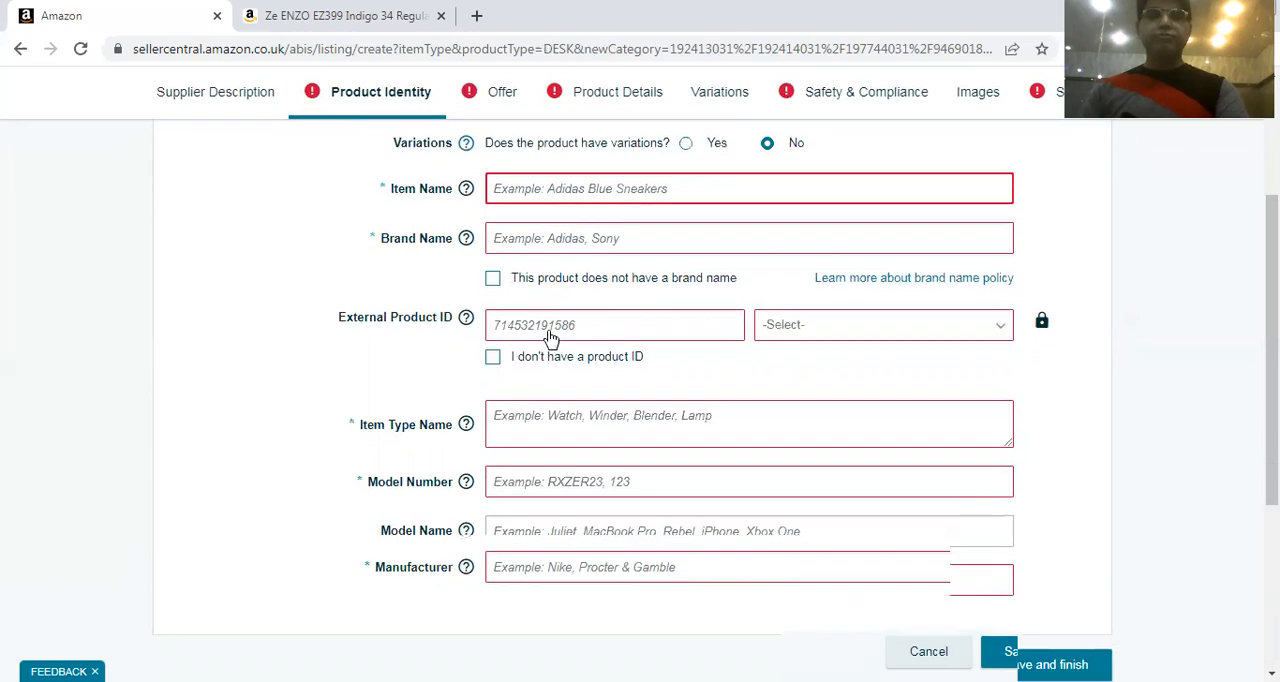
scroll(530, 320, "down", 1)
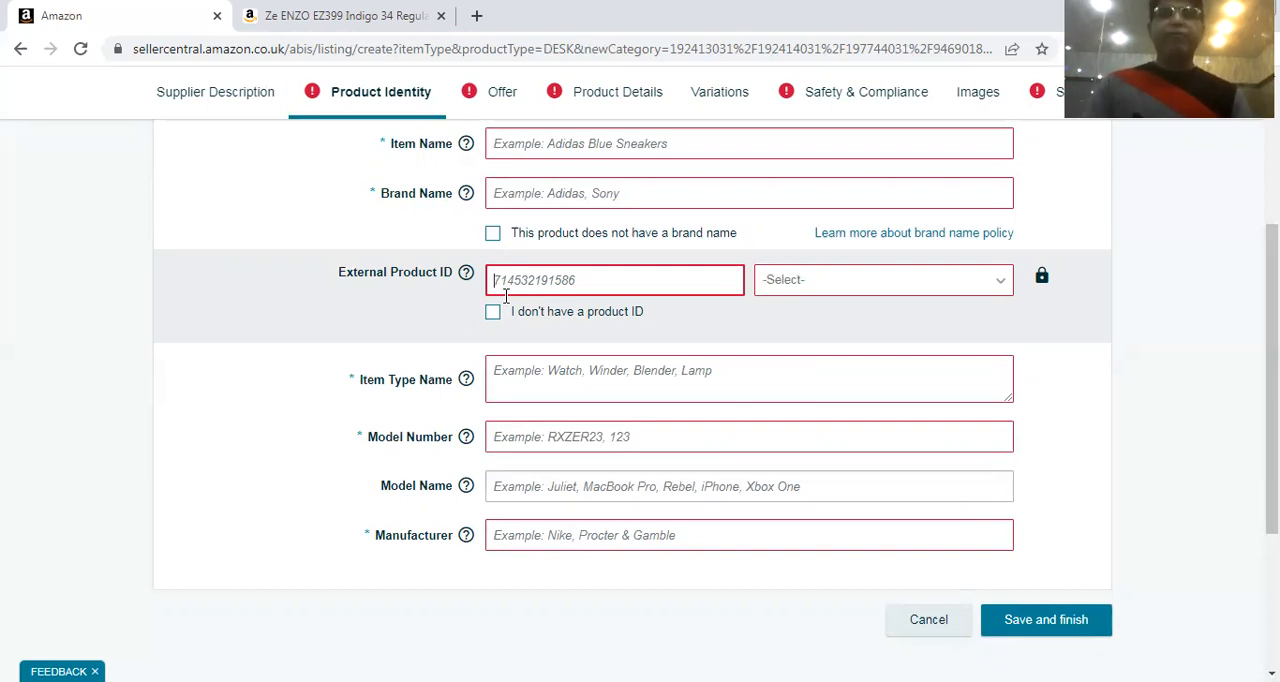
left_click(886, 281)
left_click(886, 281)
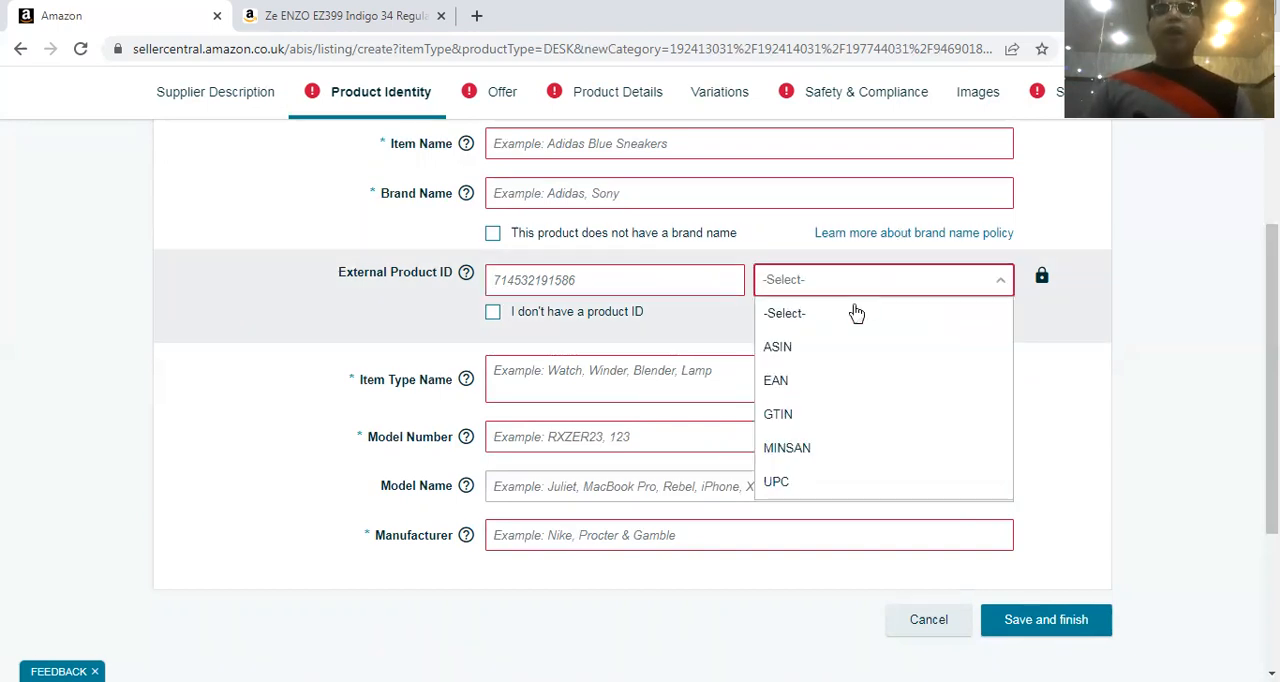
left_click(798, 390)
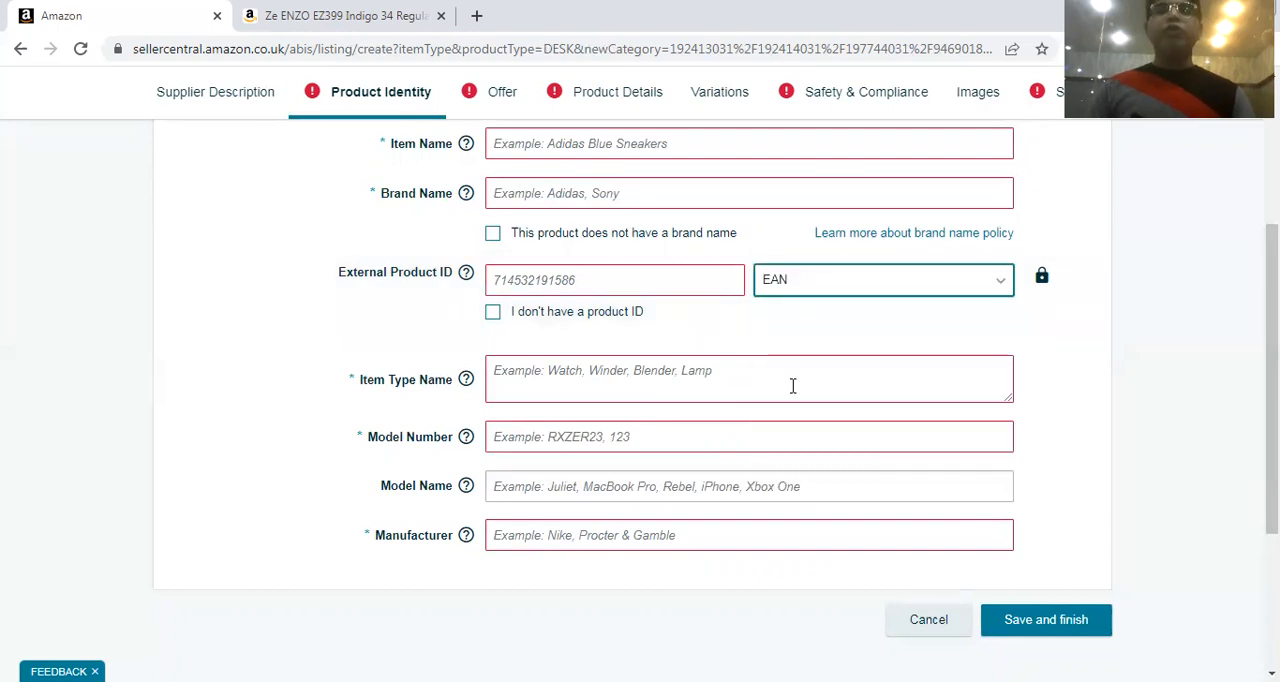
left_click(808, 287)
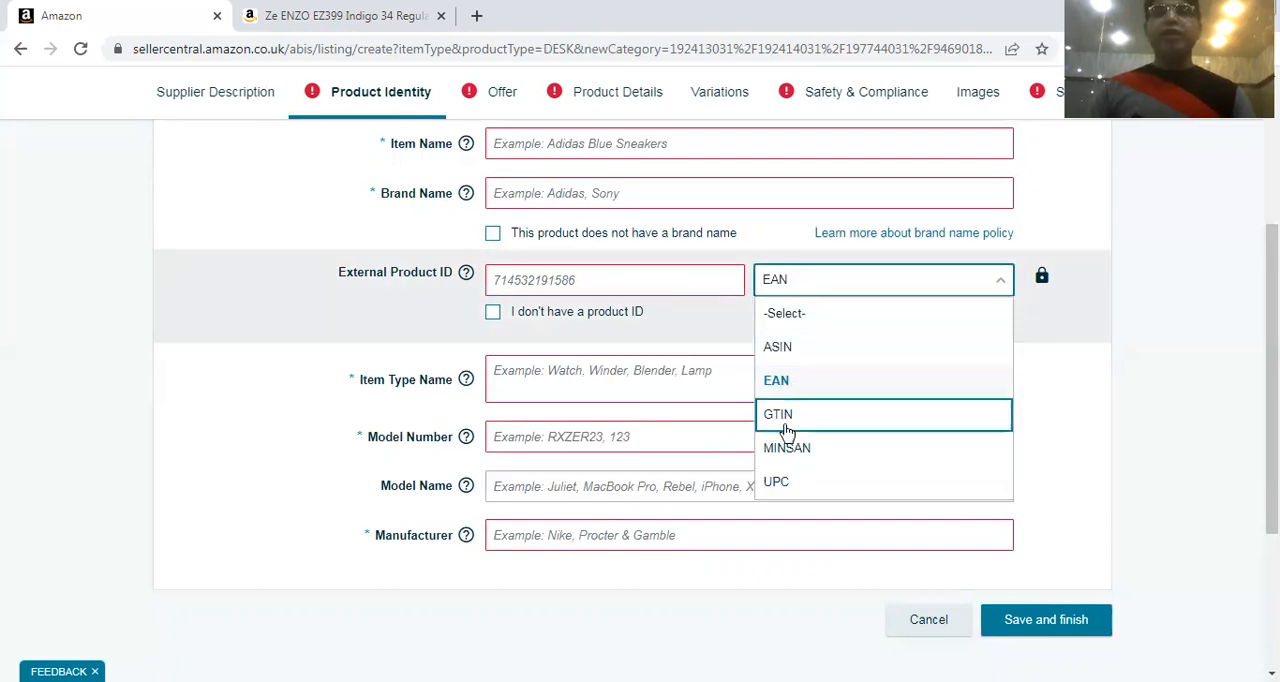
left_click(780, 485)
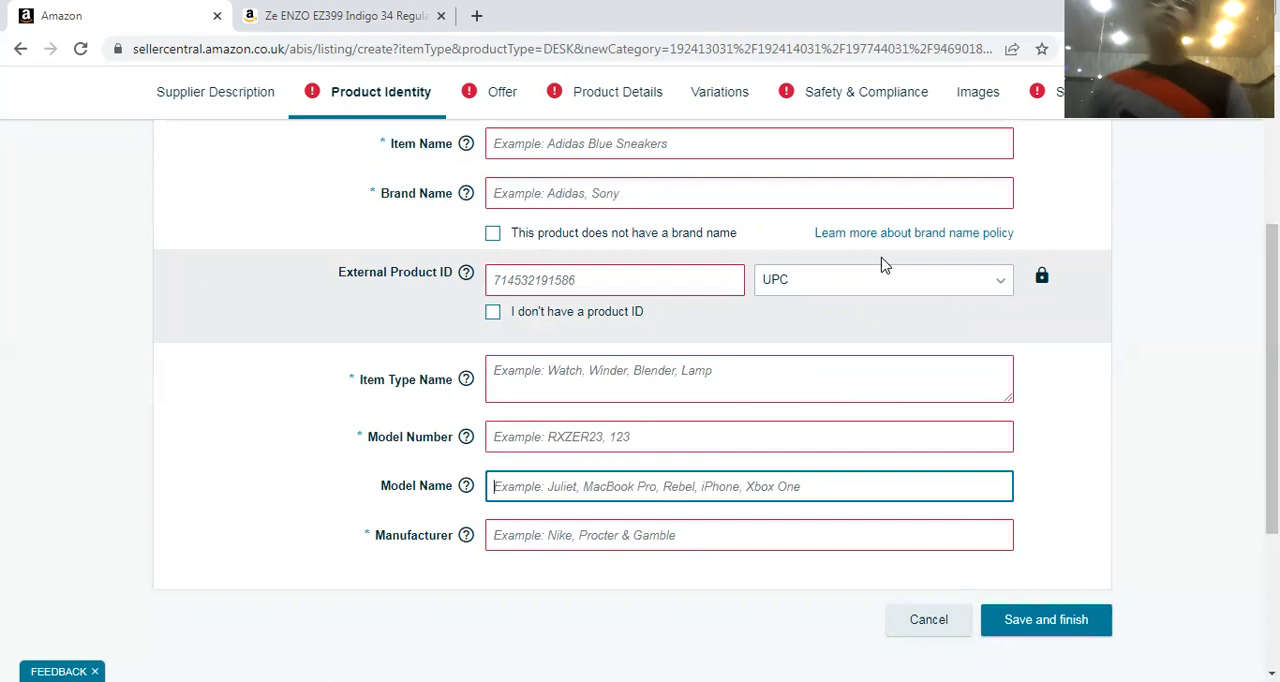
left_click(820, 289)
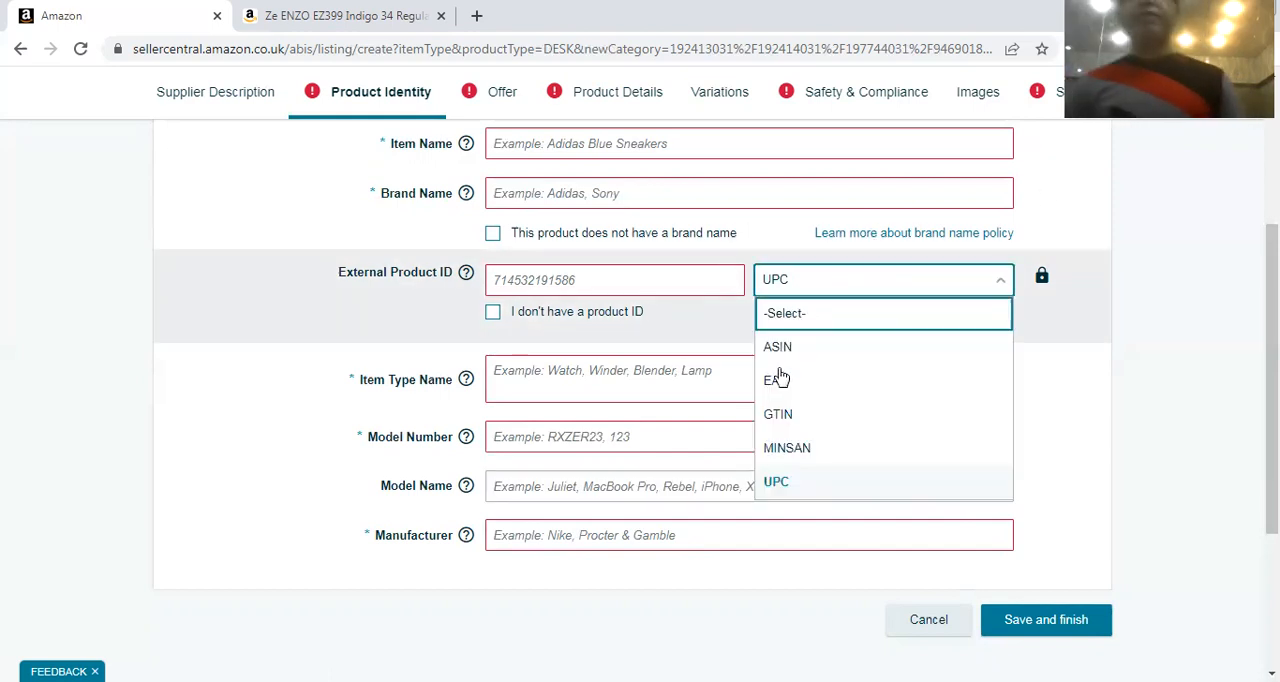
left_click(779, 381)
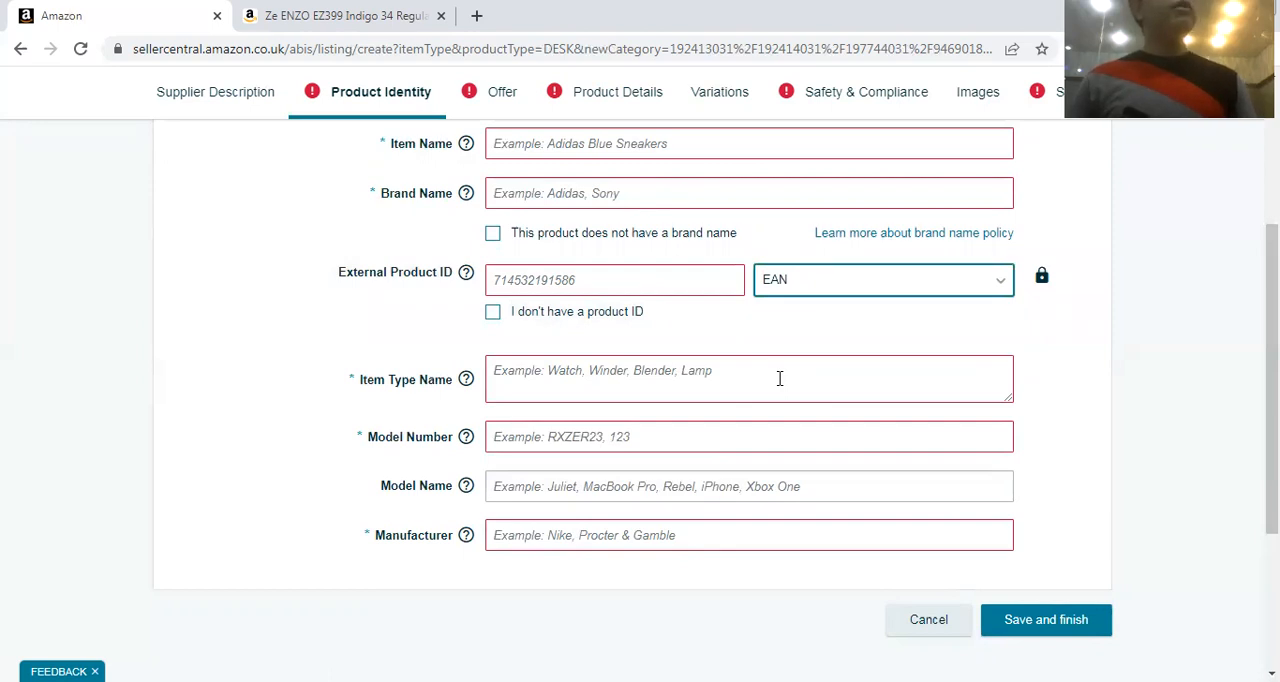
left_click(866, 277)
left_click(800, 484)
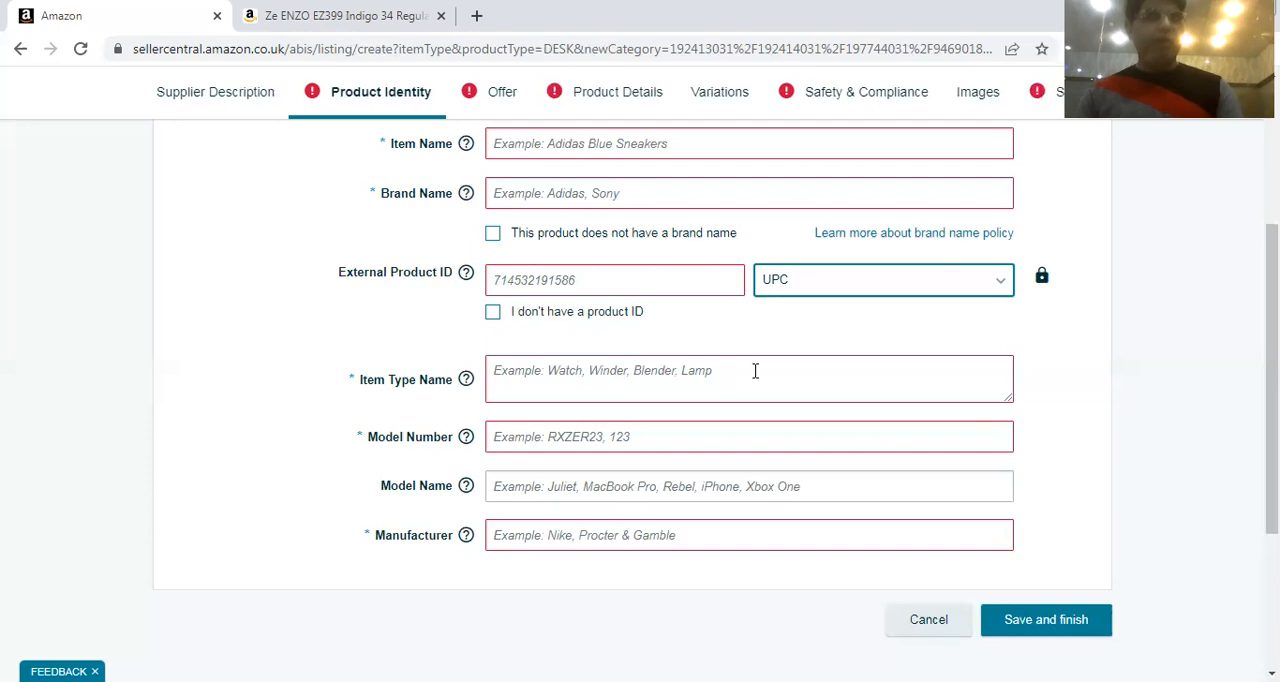
Examine the Product Identity fields, from the variations option and External Product ID to Item Type Name and Manufacturer
left_click(495, 275)
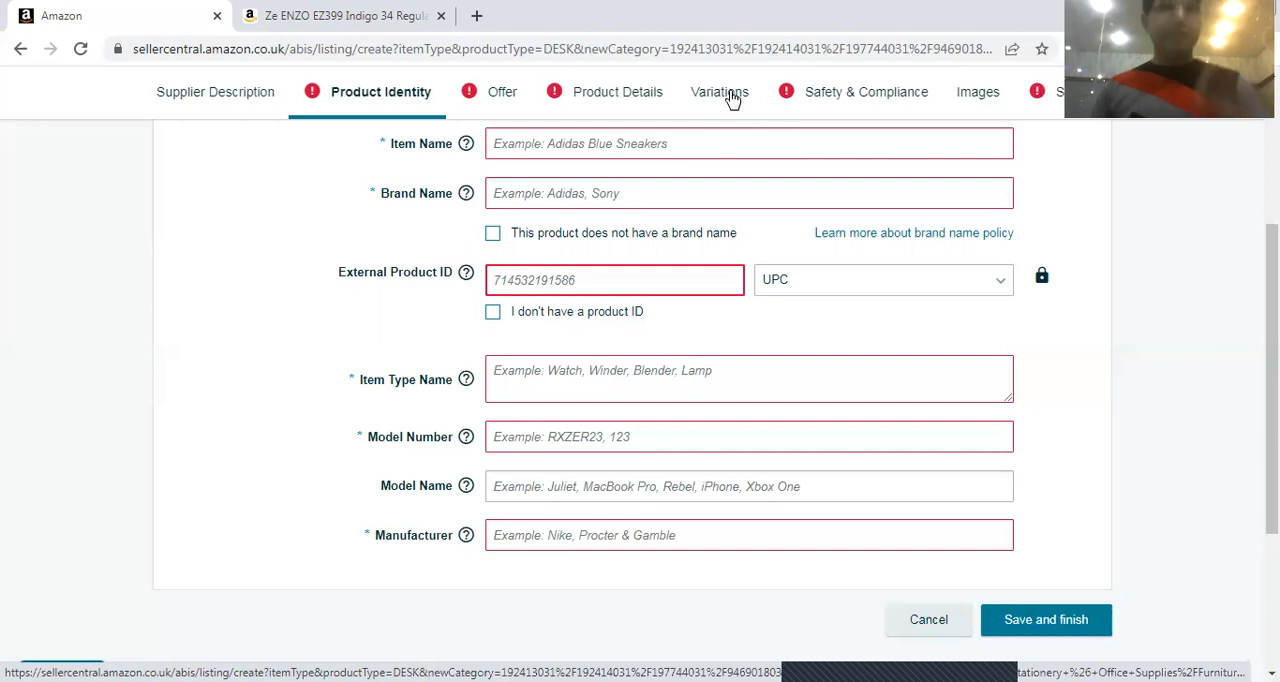
scroll(651, 351, "up", 1)
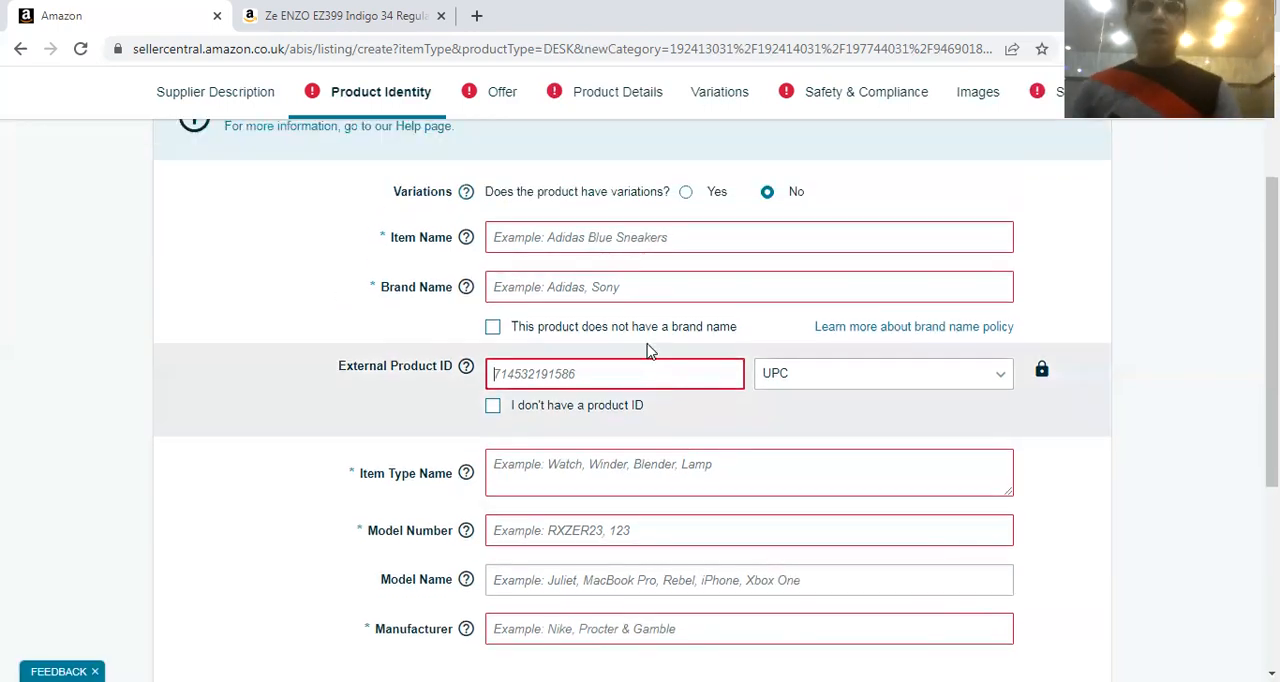
scroll(643, 329, "down", 2)
scroll(520, 330, "up", 1)
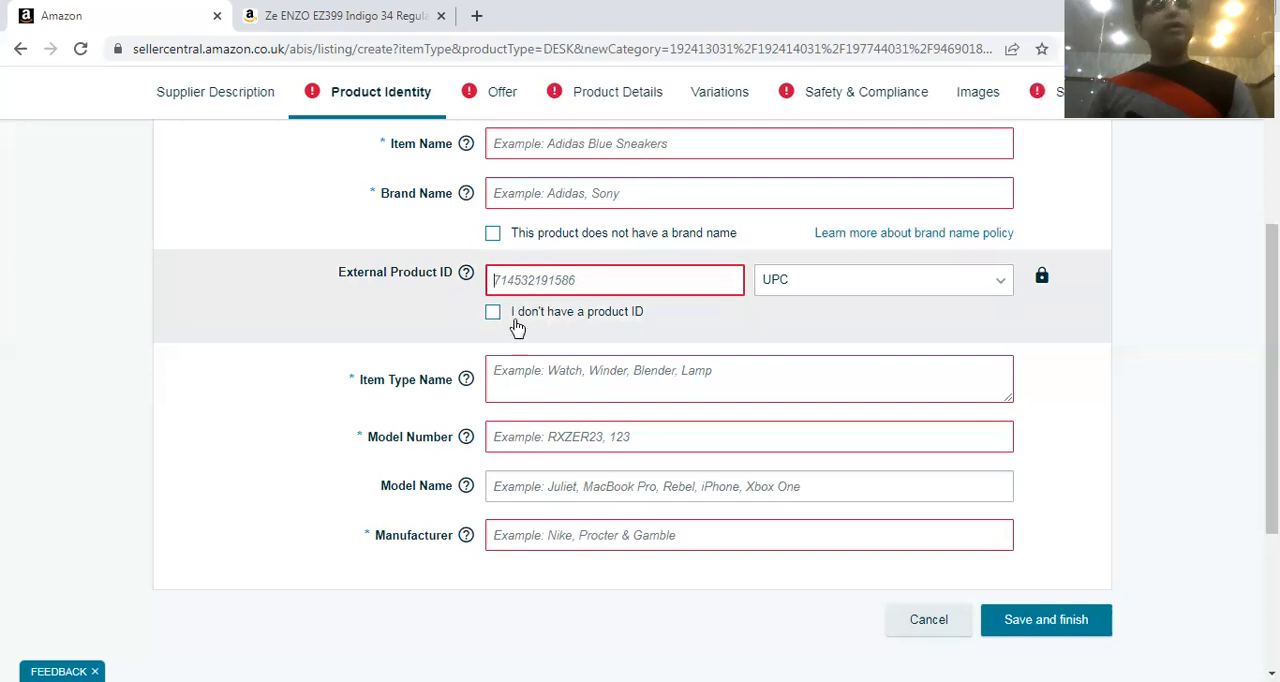
scroll(510, 340, "down", 1)
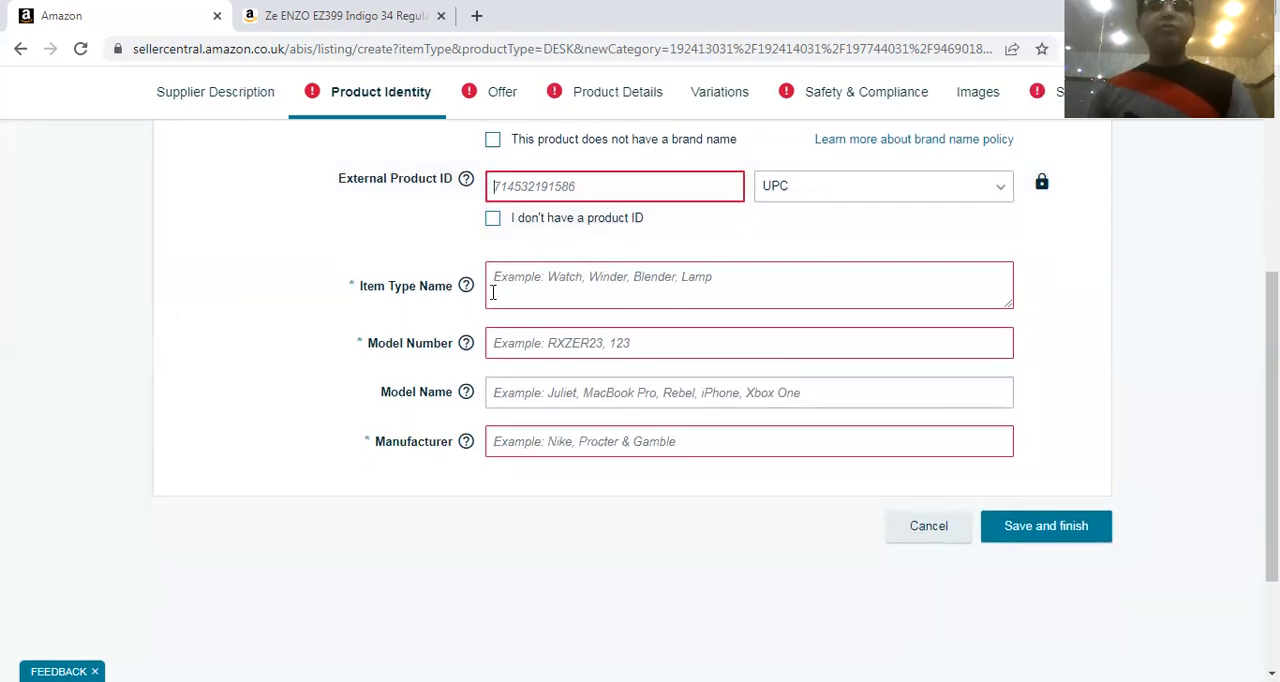
left_click(516, 295)
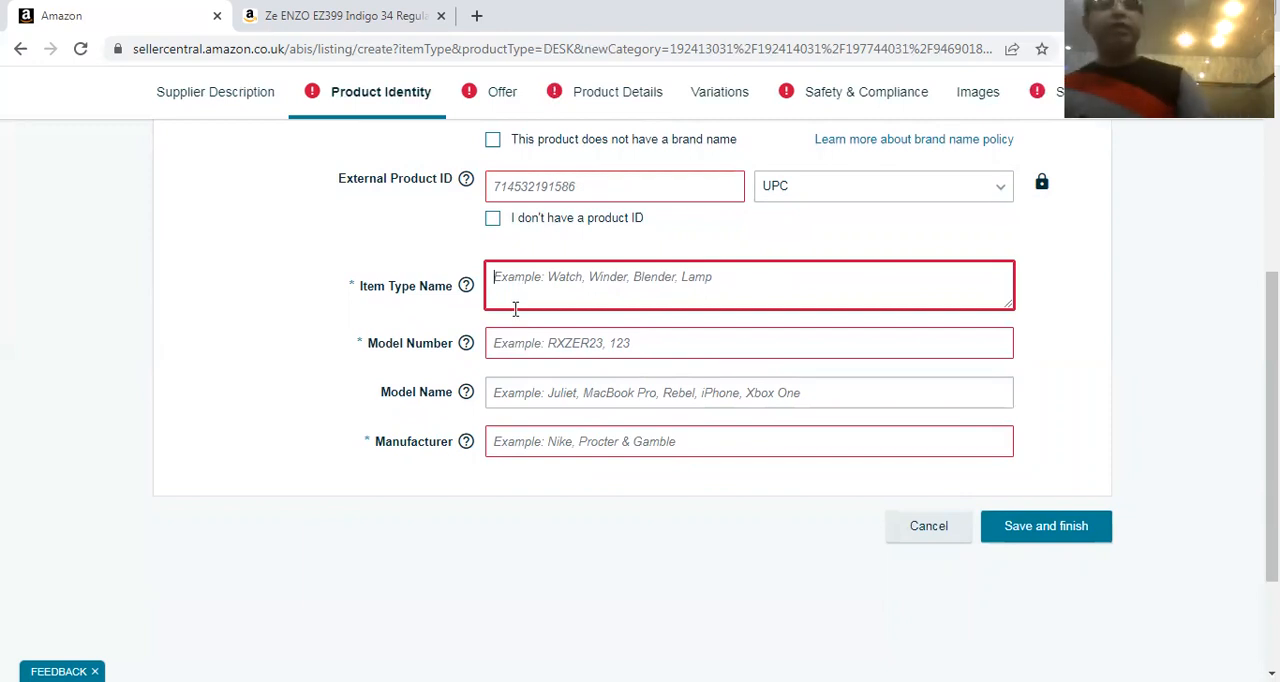
scroll(496, 310, "up", 2)
scroll(505, 322, "down", 1)
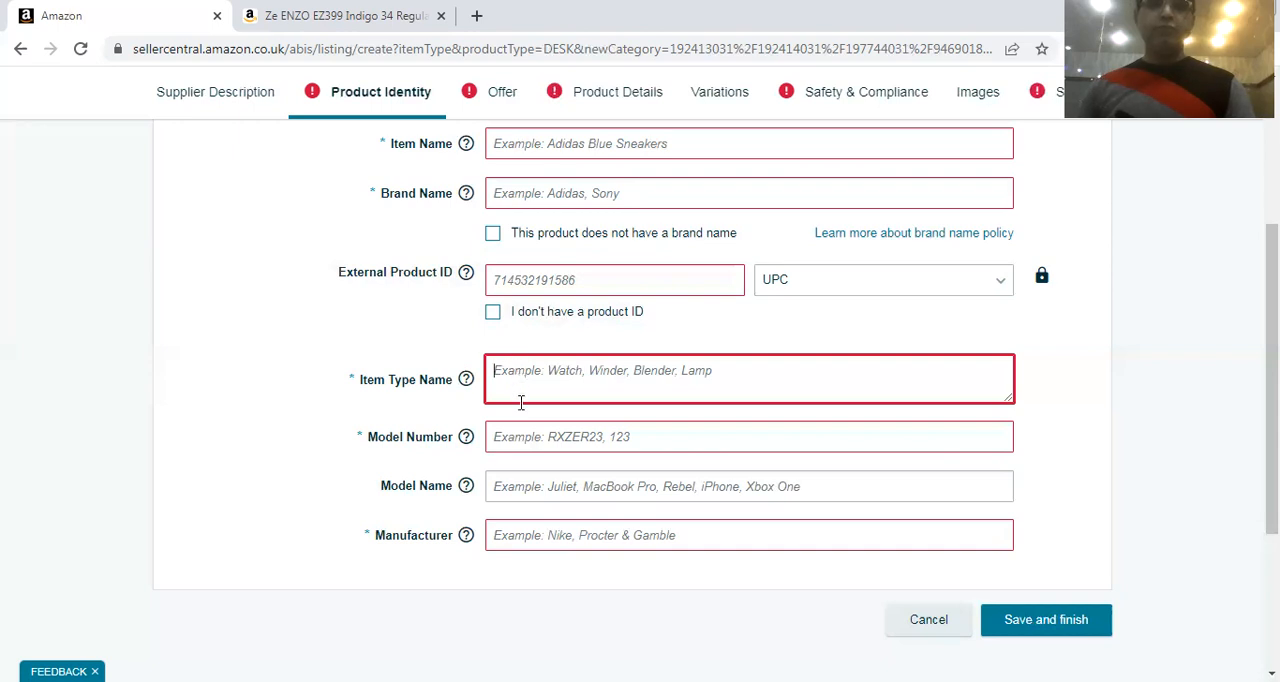
Enter "Office Table" as the desk's Item Type Name
type("Table")
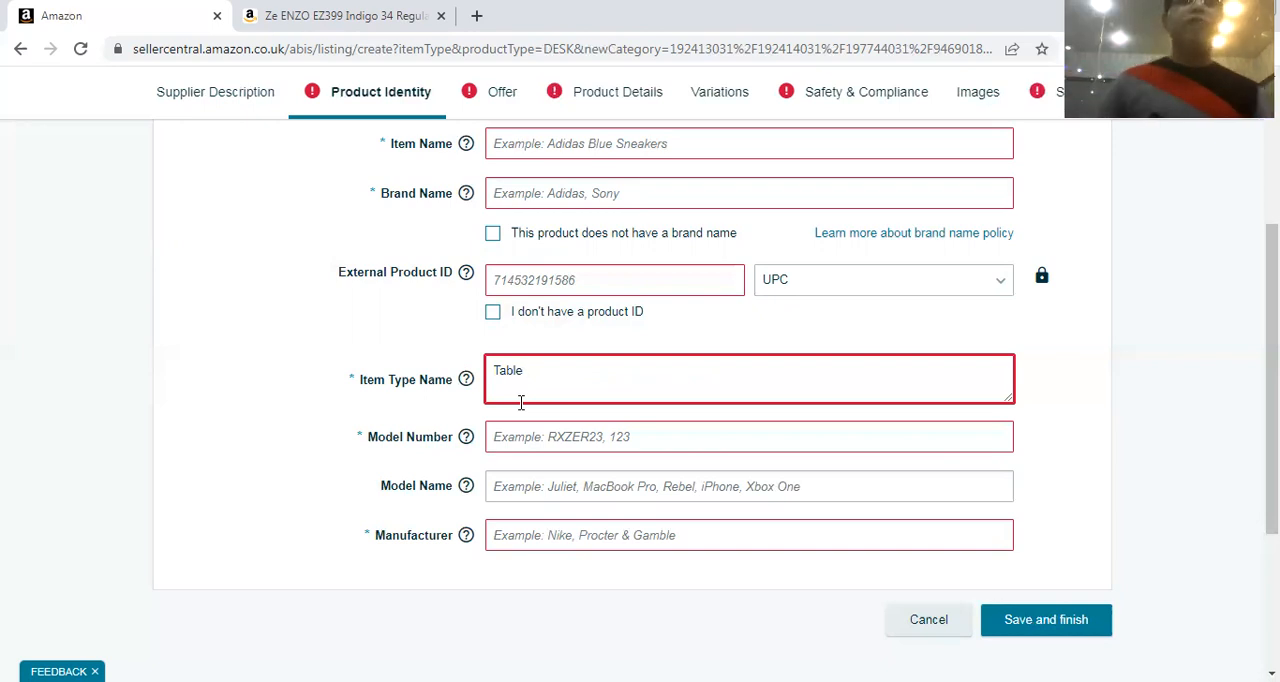
scroll(506, 193, "up", 2)
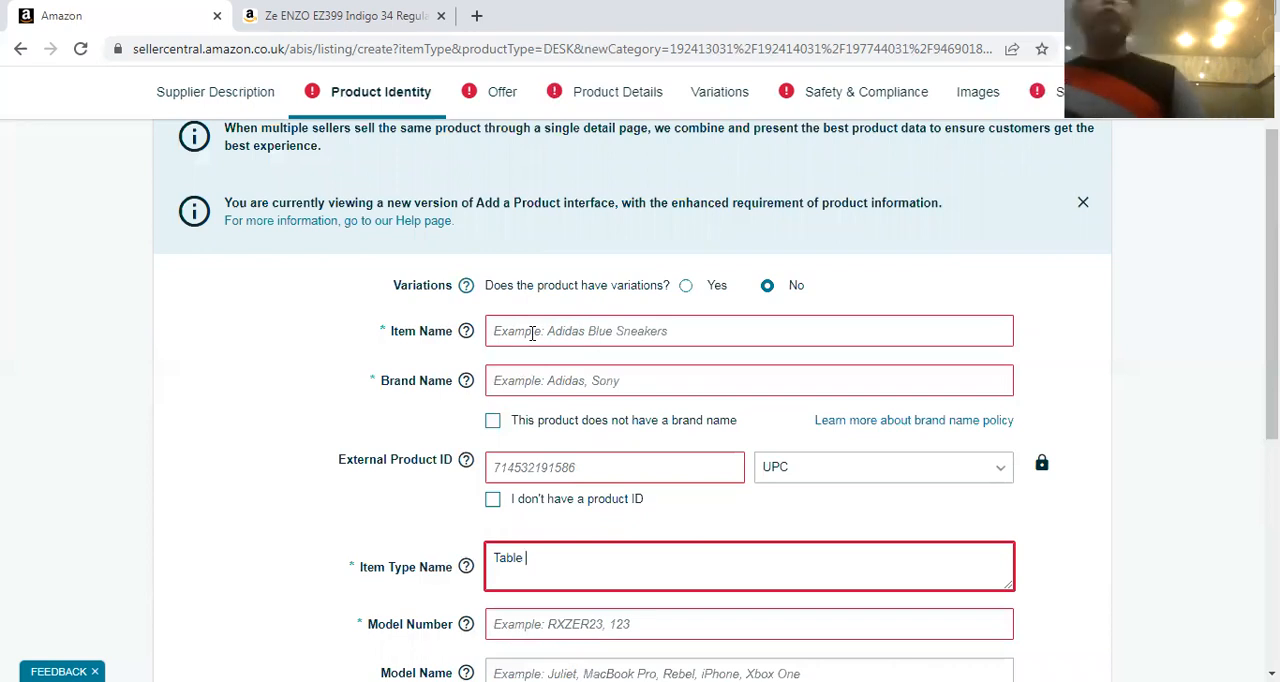
scroll(519, 340, "down", 3)
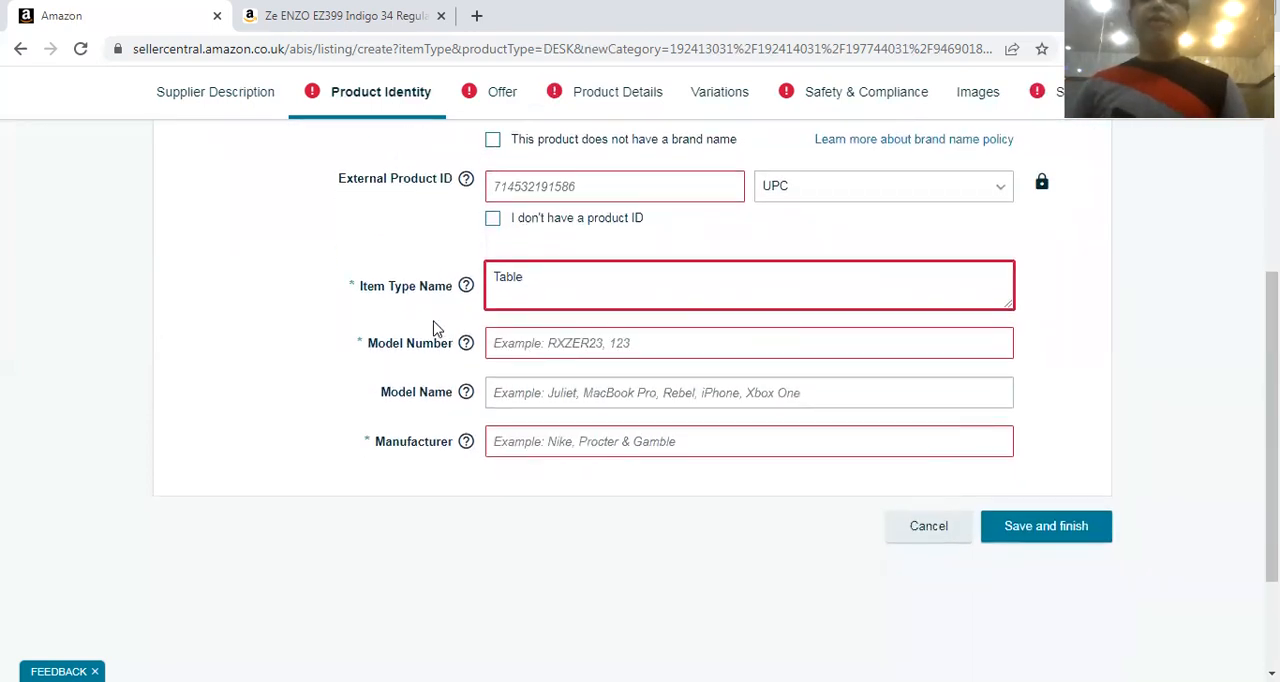
left_click(489, 279)
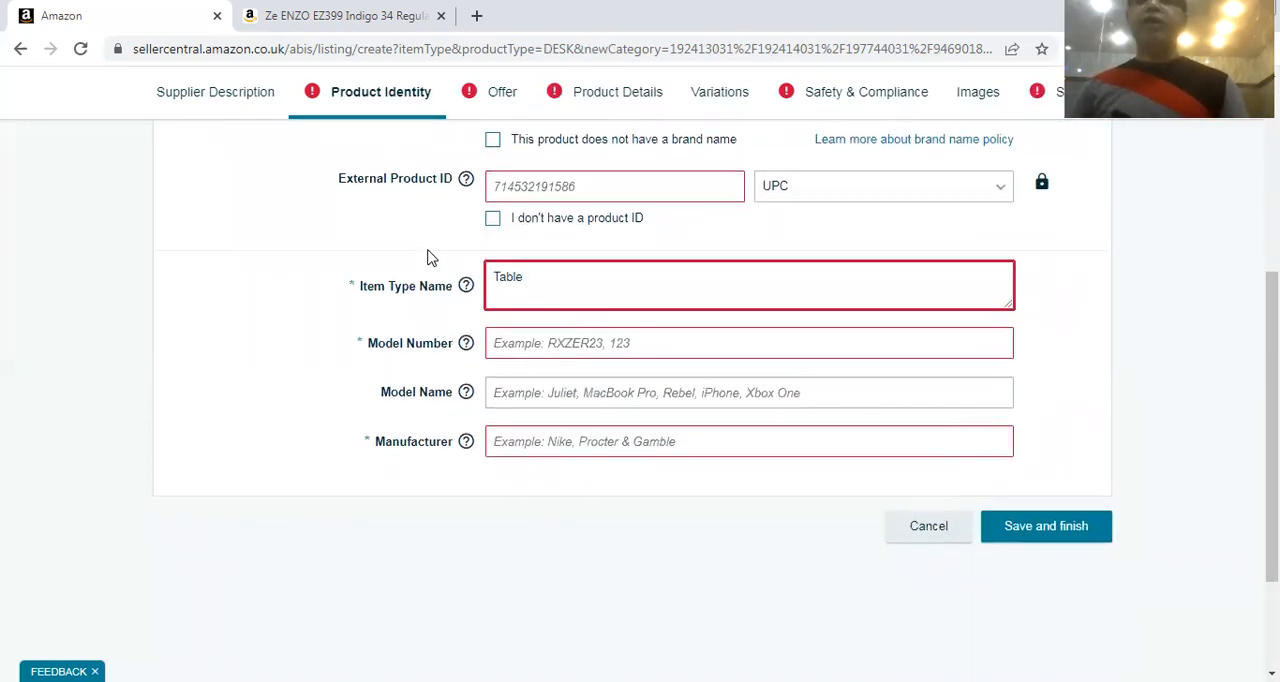
type("Office")
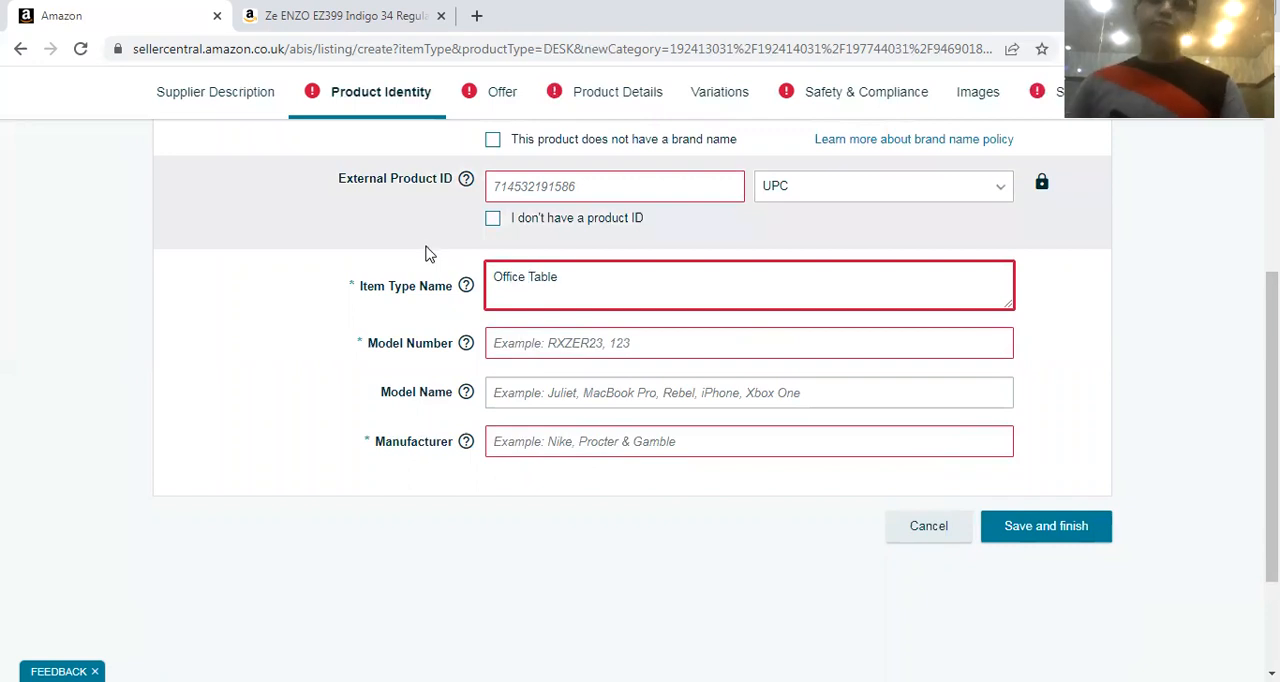
Enter SB785 as the Model Number, leaving the Model Name and Manufacturer fields empty
left_click(504, 331)
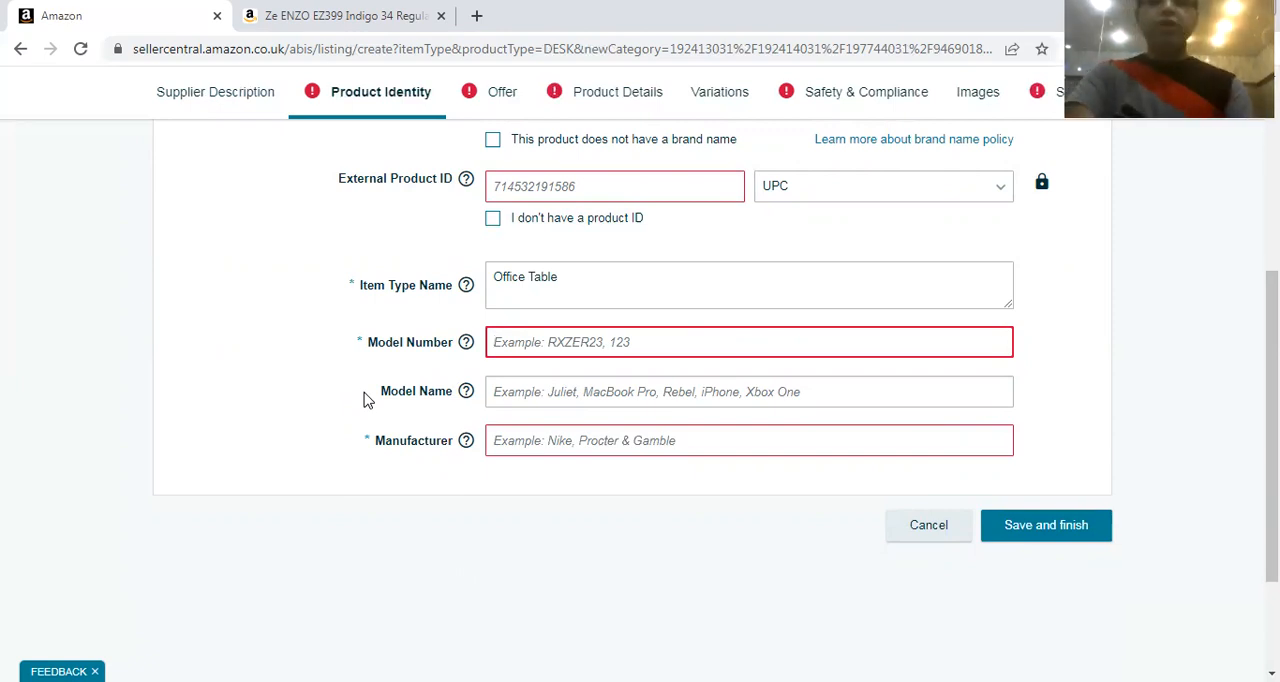
type("SB7")
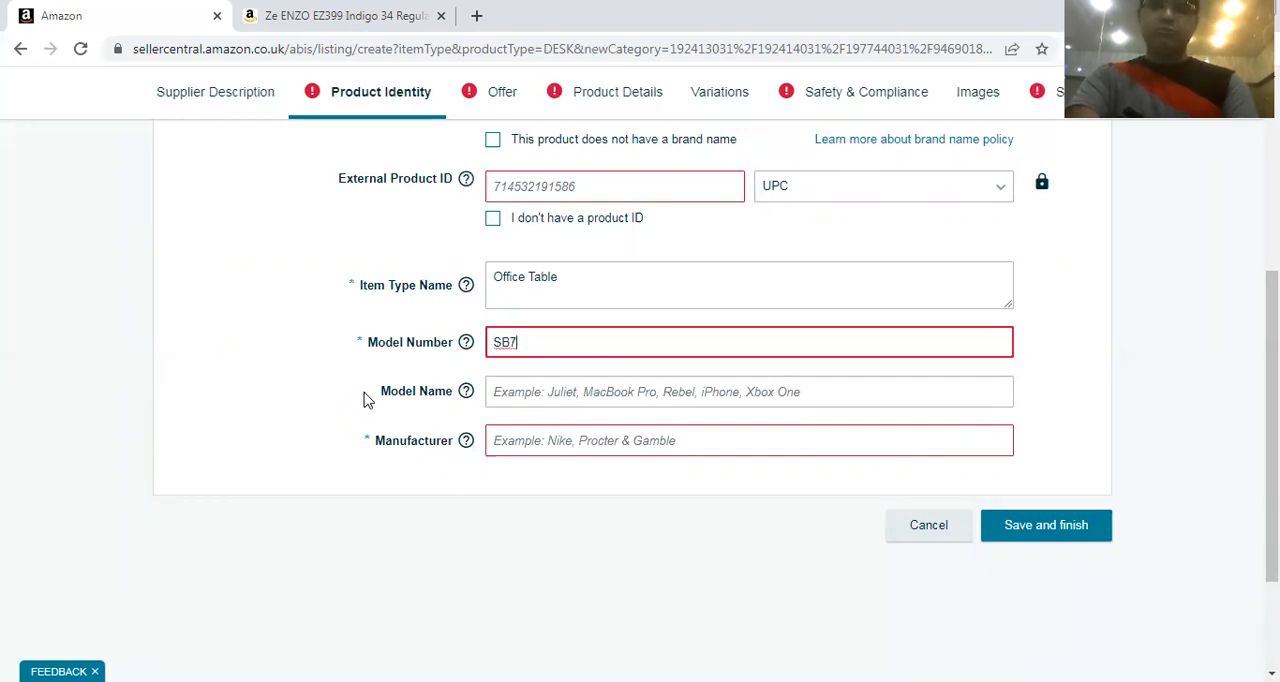
type("85")
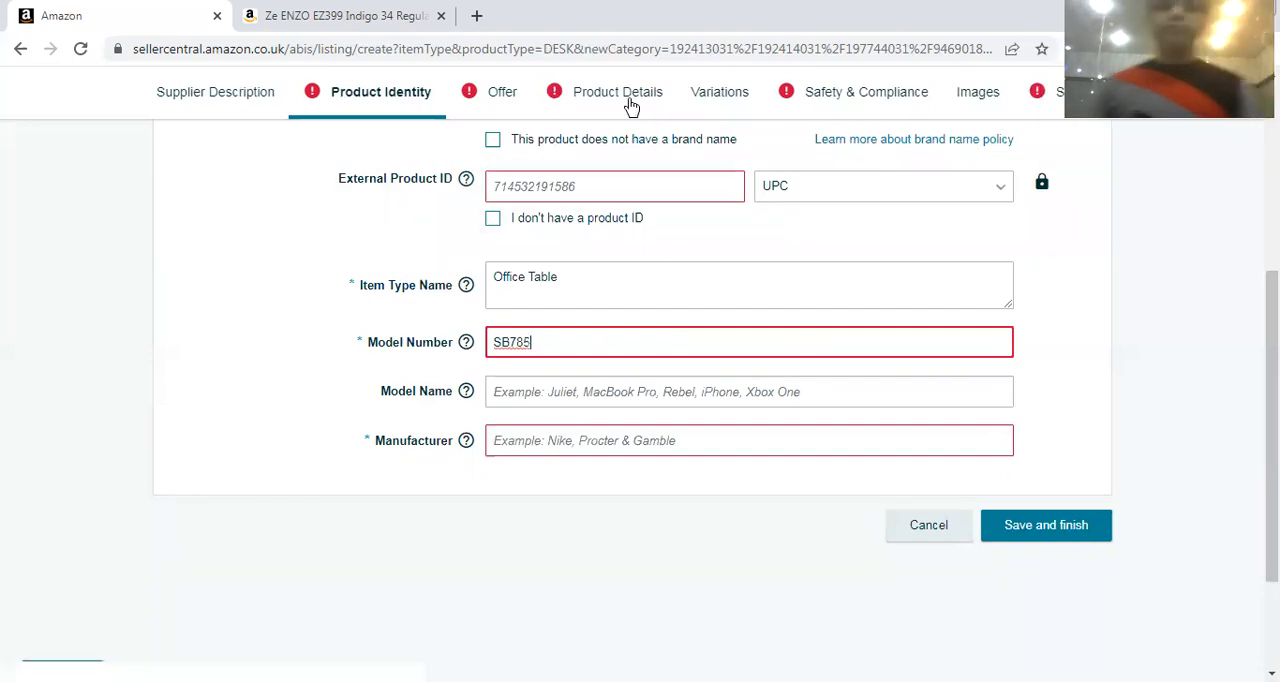
left_click(537, 392)
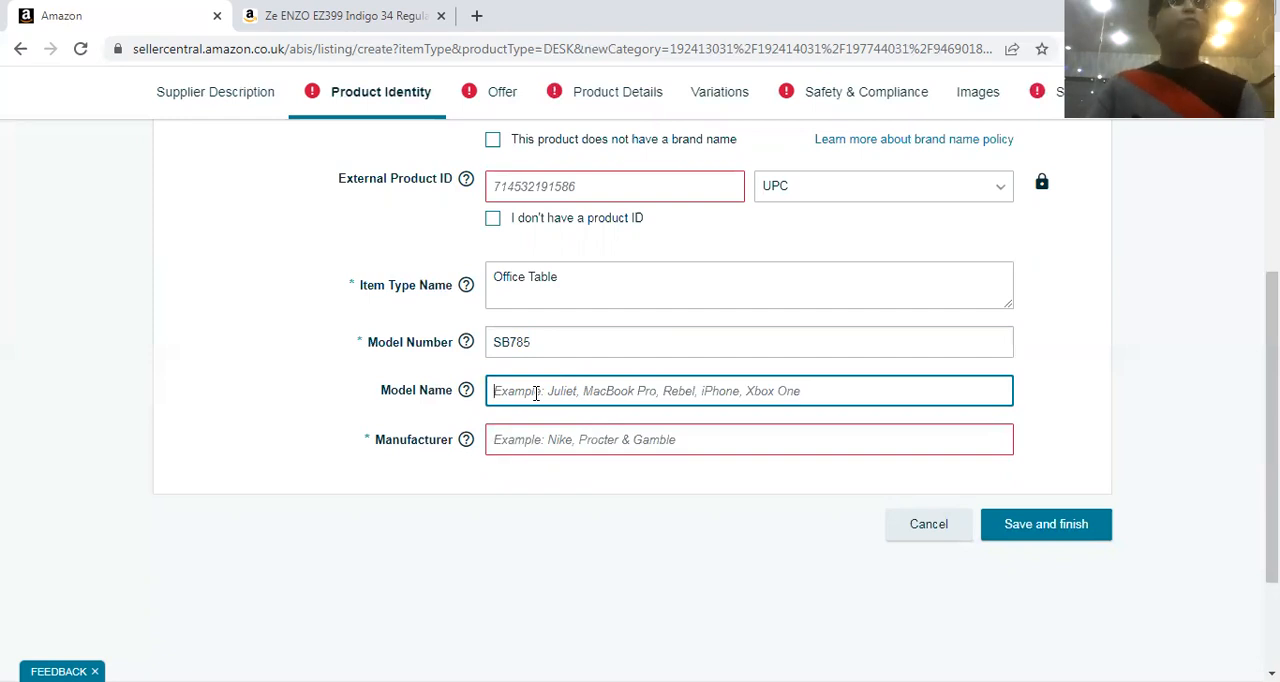
left_click(541, 437)
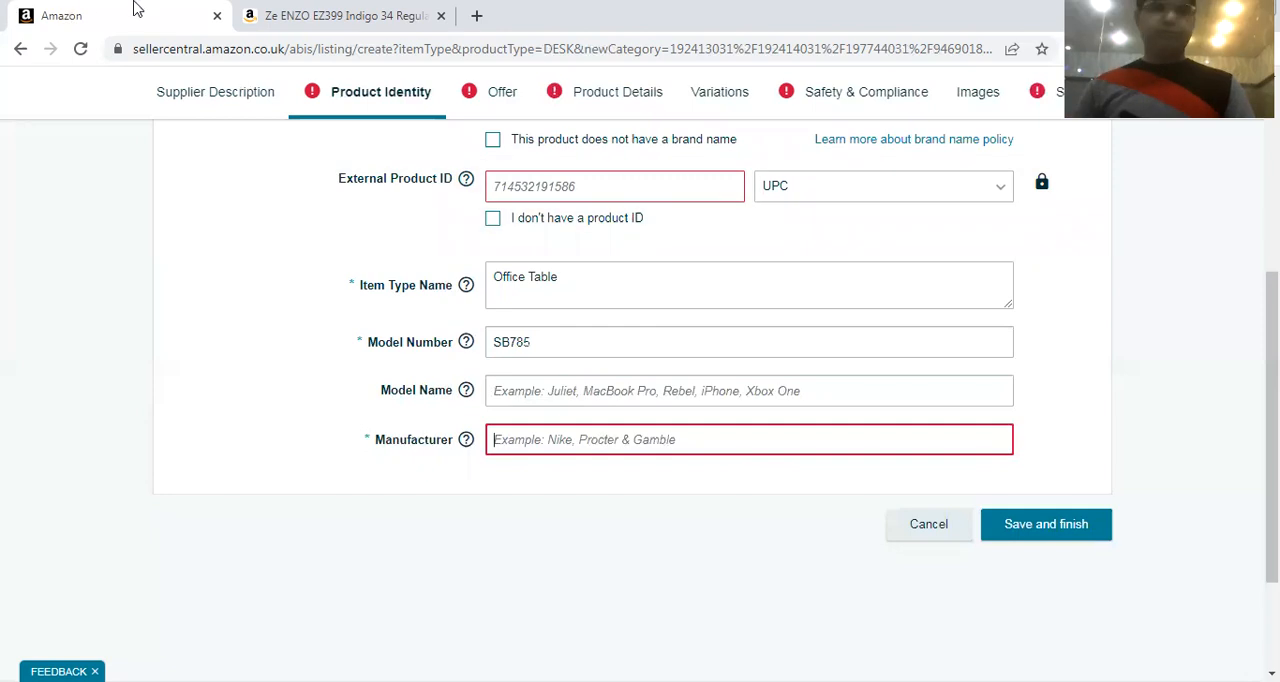
scroll(209, 371, "up", 4)
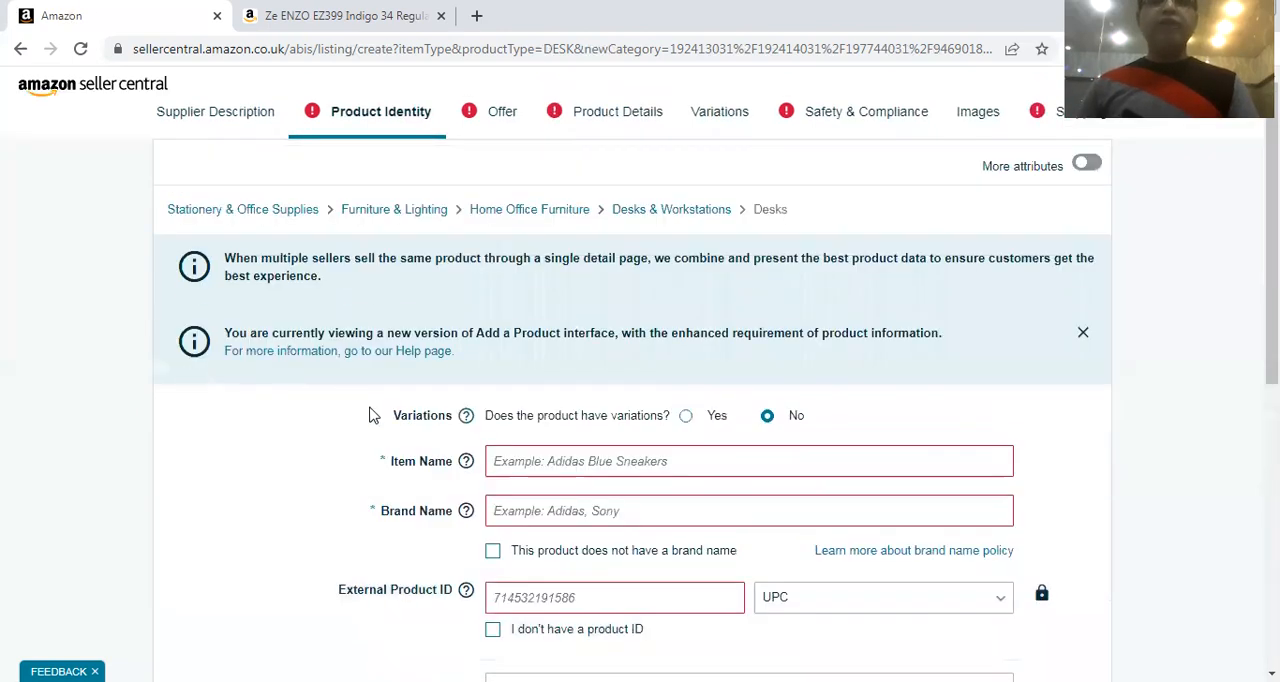
scroll(370, 420, "down", 1)
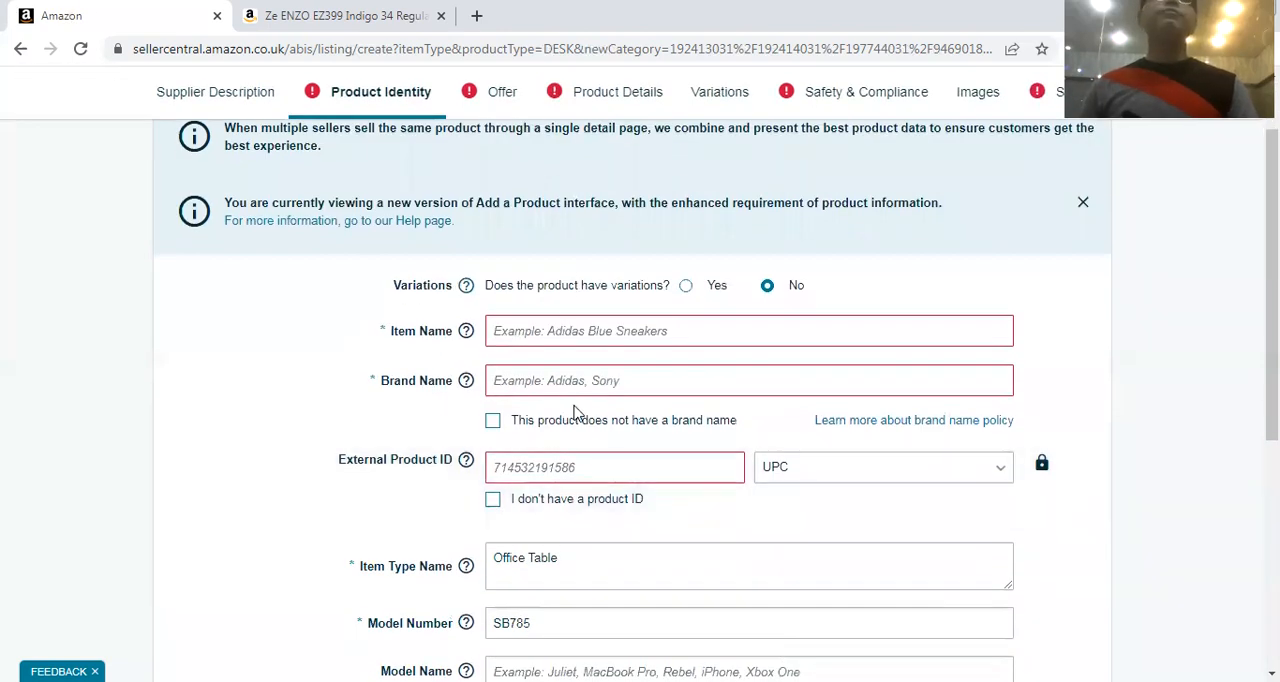
In the Offer section, set the Quantity to 50 and Your Price to GBP 49.99
left_click(505, 100)
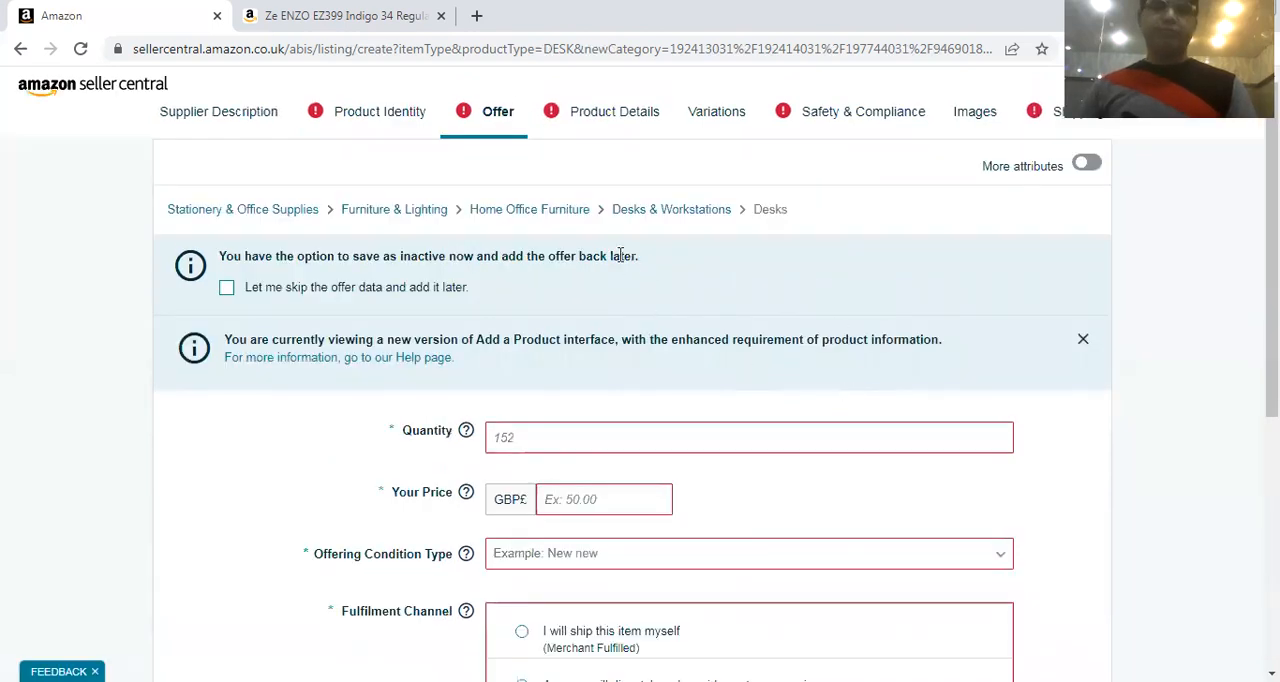
scroll(621, 255, "down", 2)
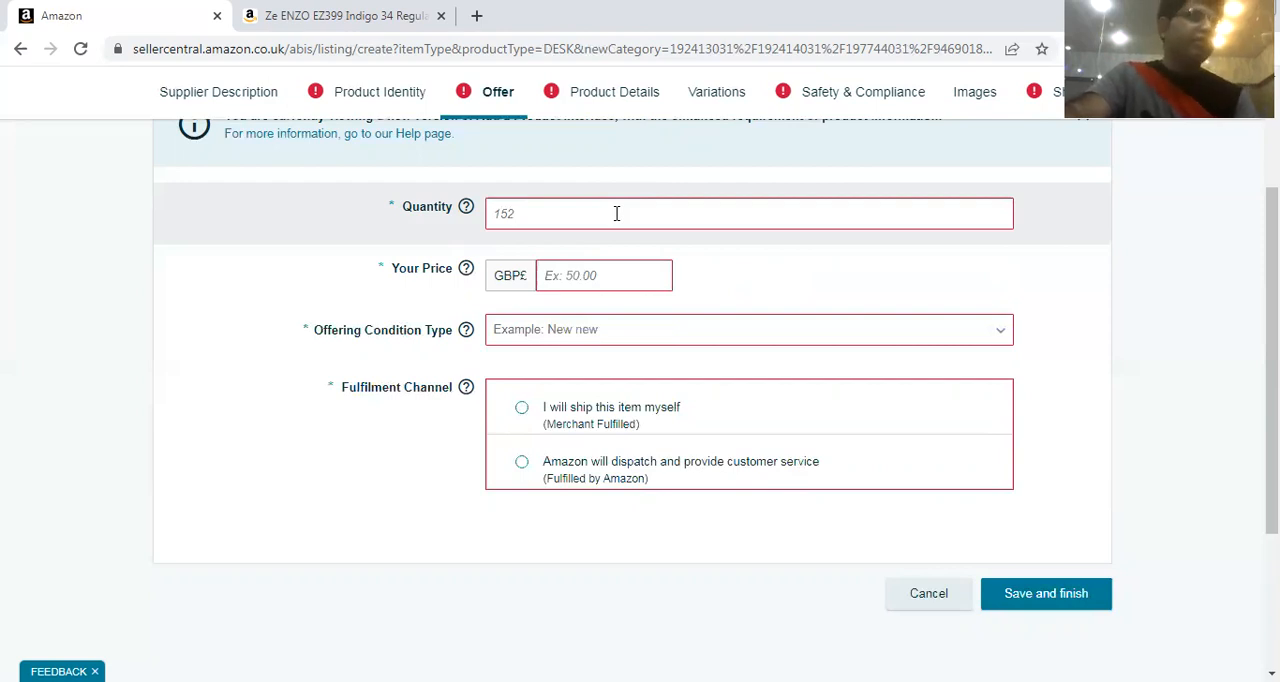
left_click(617, 213)
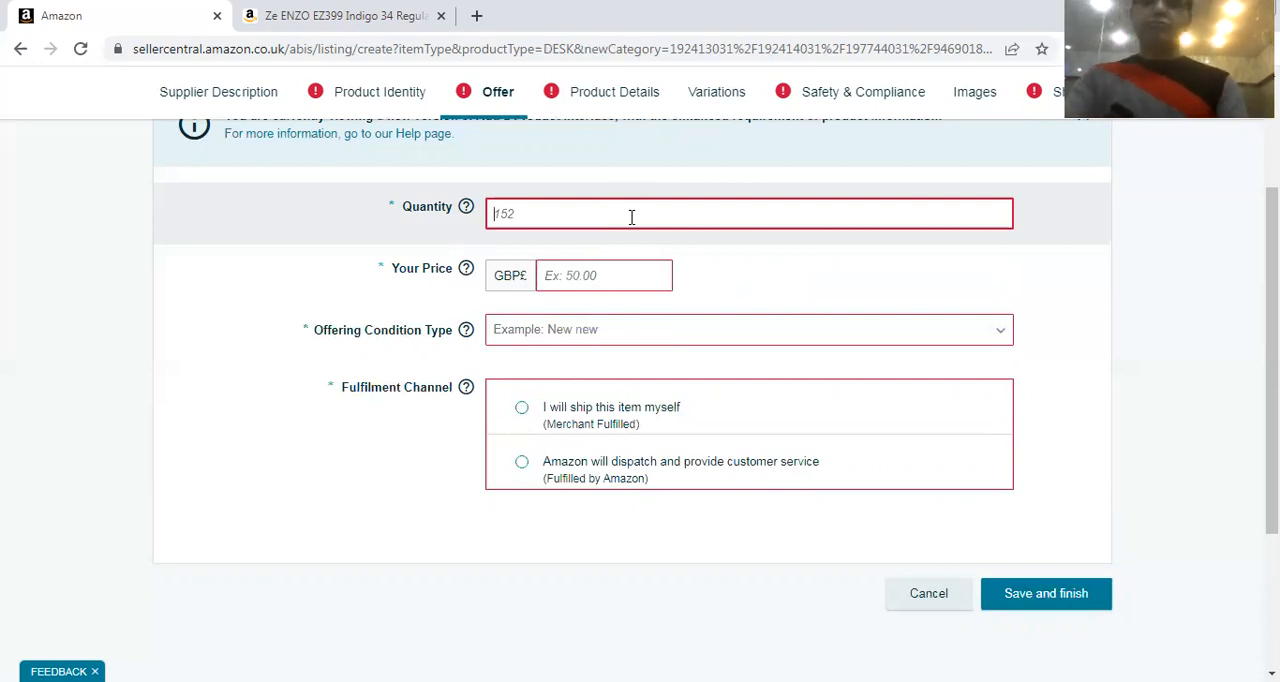
type("50")
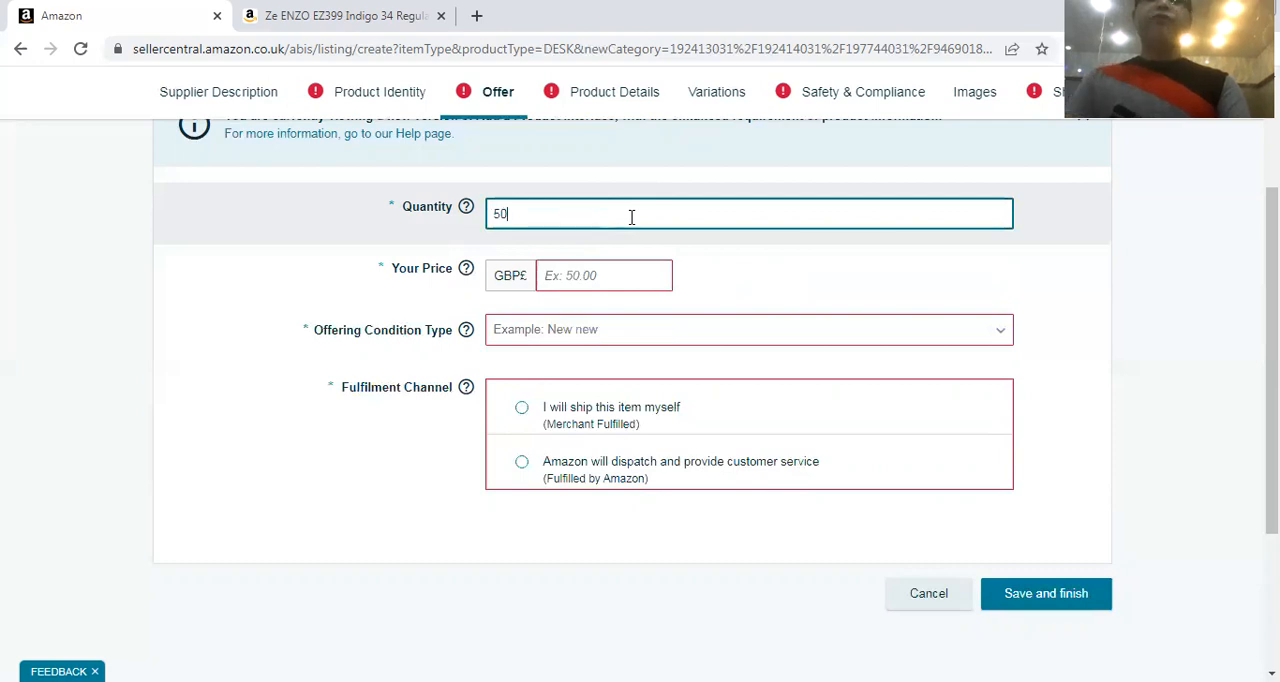
left_click(591, 268)
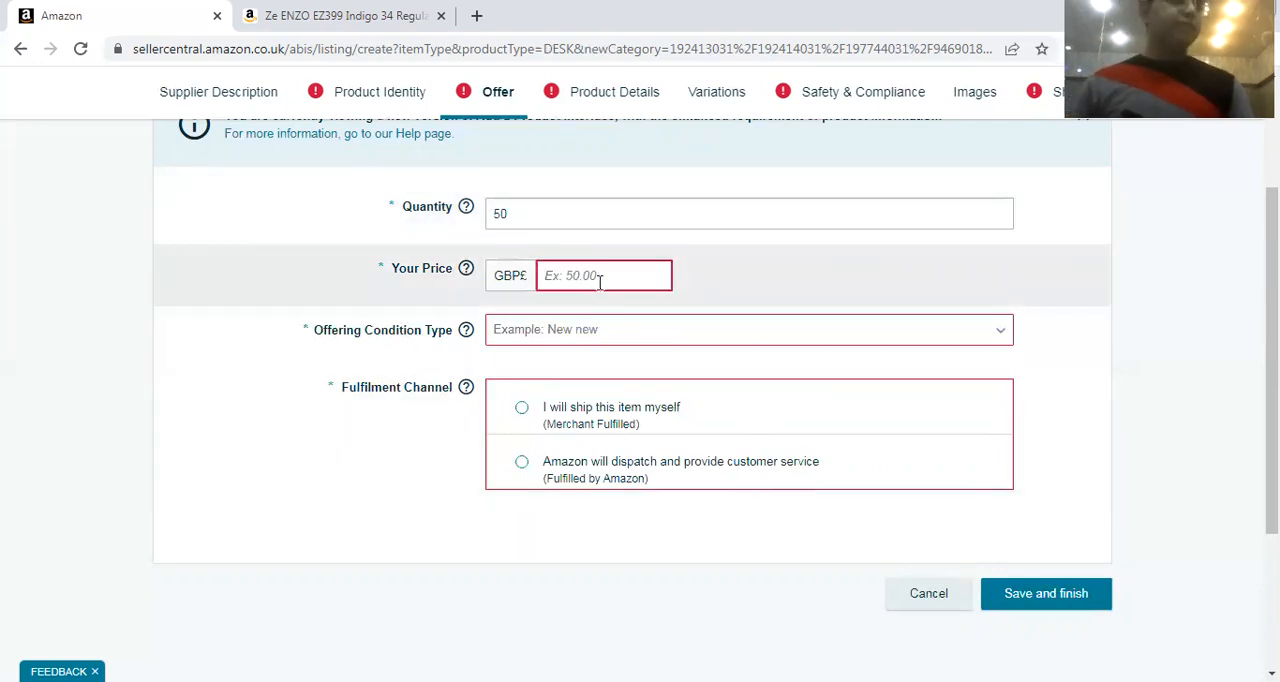
type("4")
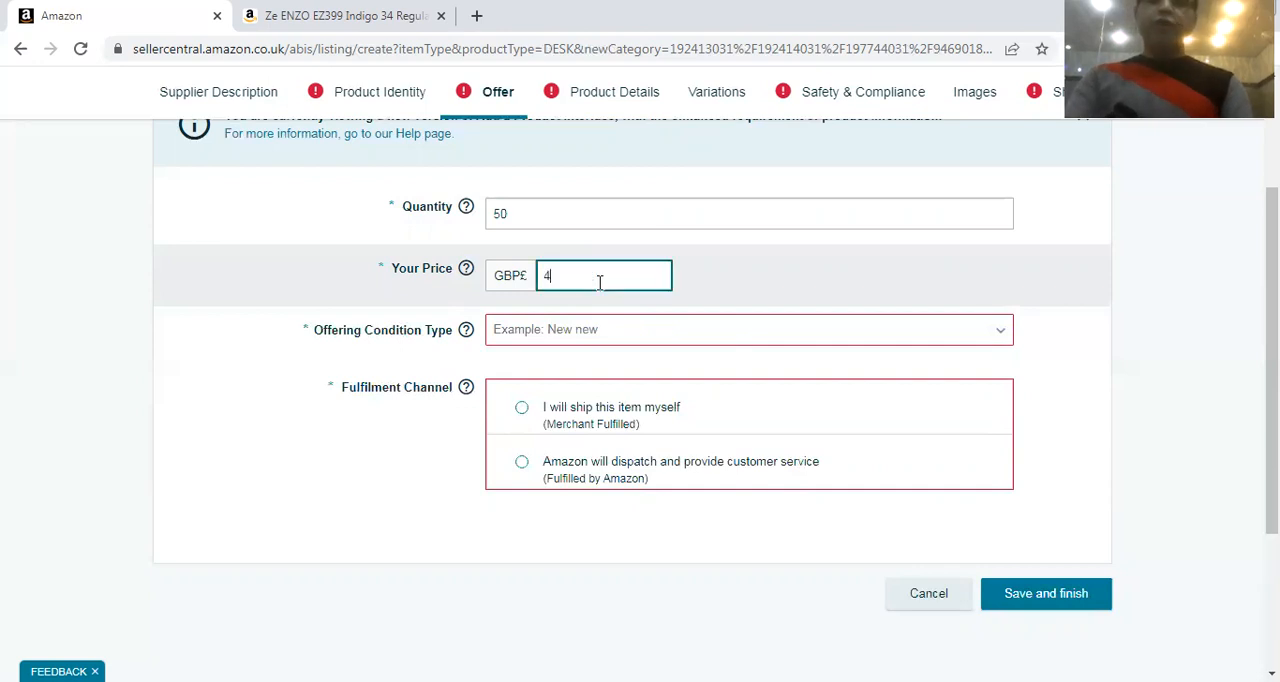
type("9.99")
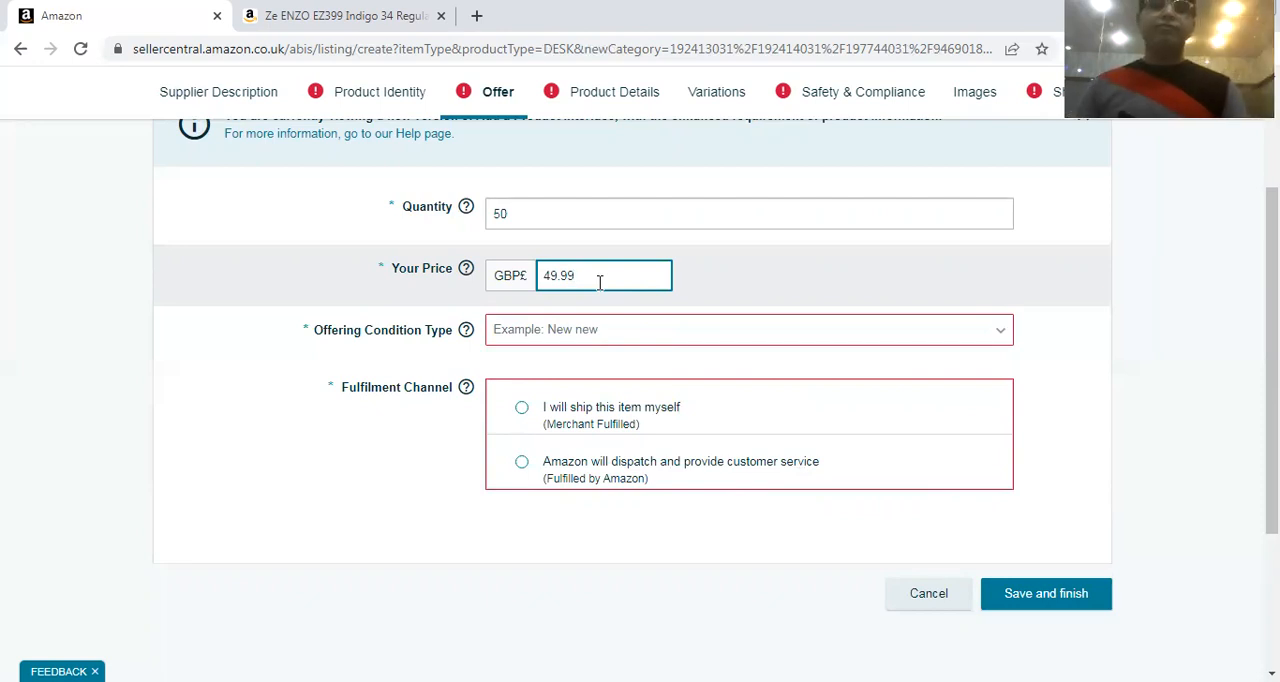
left_click(378, 478)
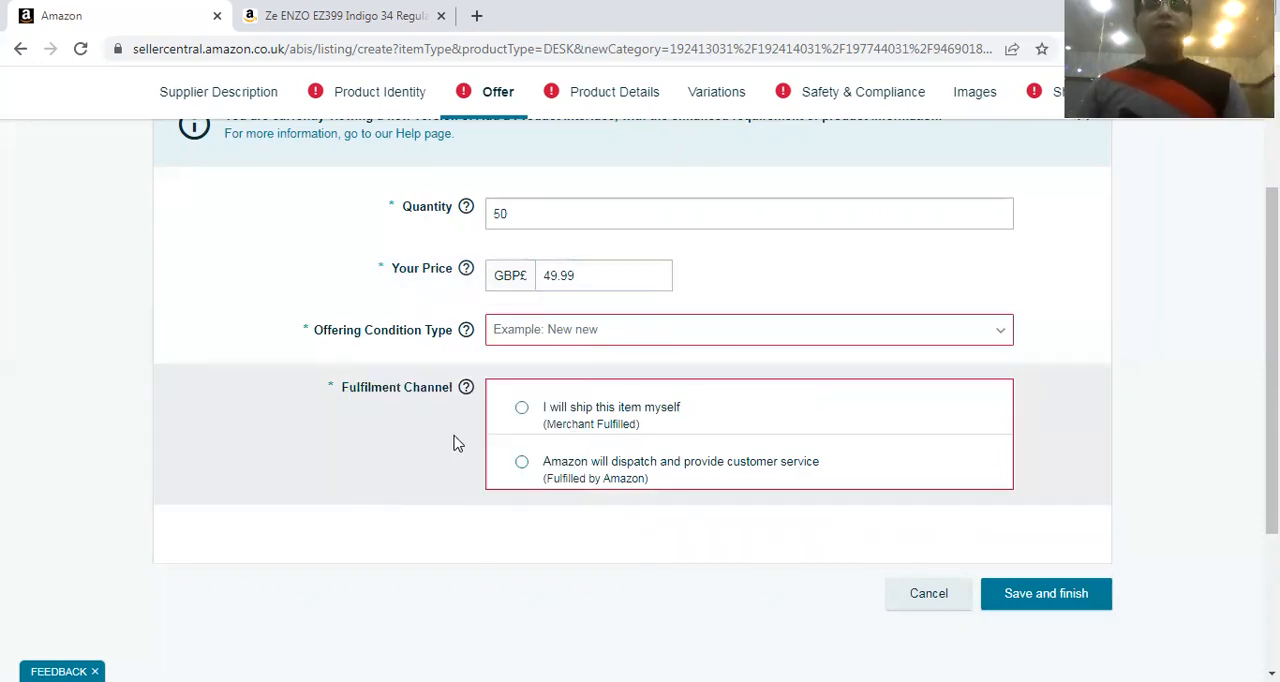
Choose "I will ship this item myself" as the Fulfilment Channel and set the Offering Condition Type to New
left_click(519, 411)
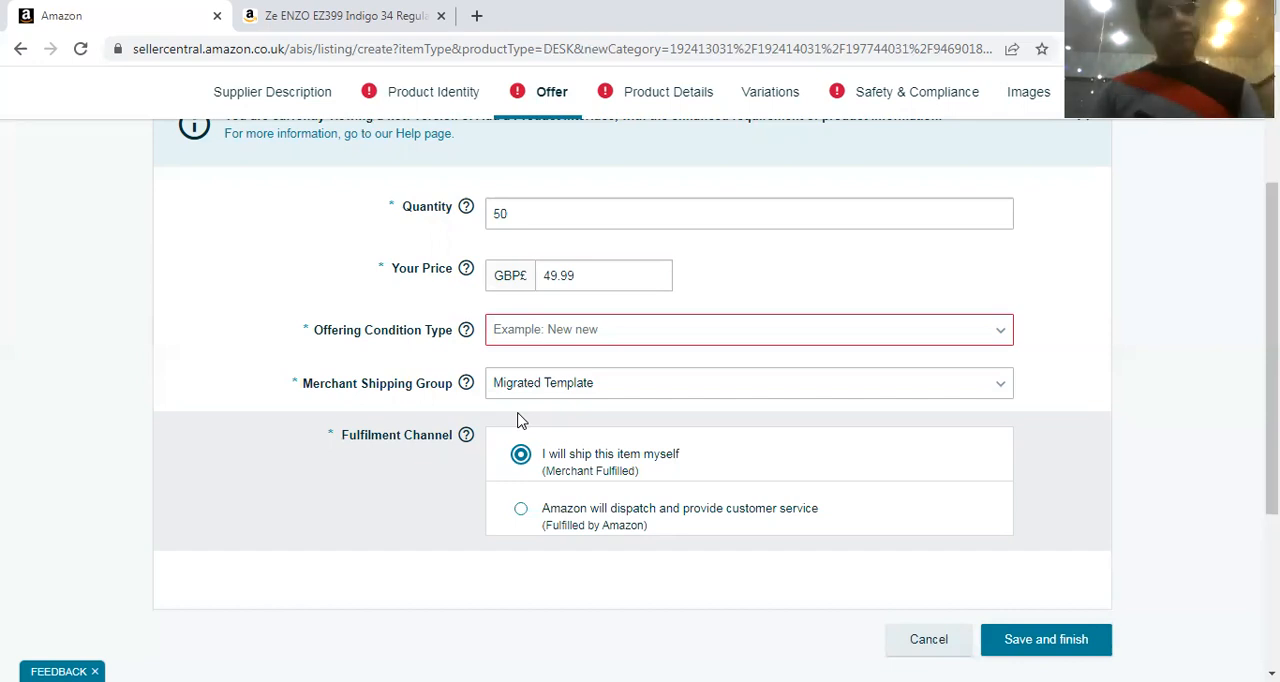
scroll(650, 340, "down", 2)
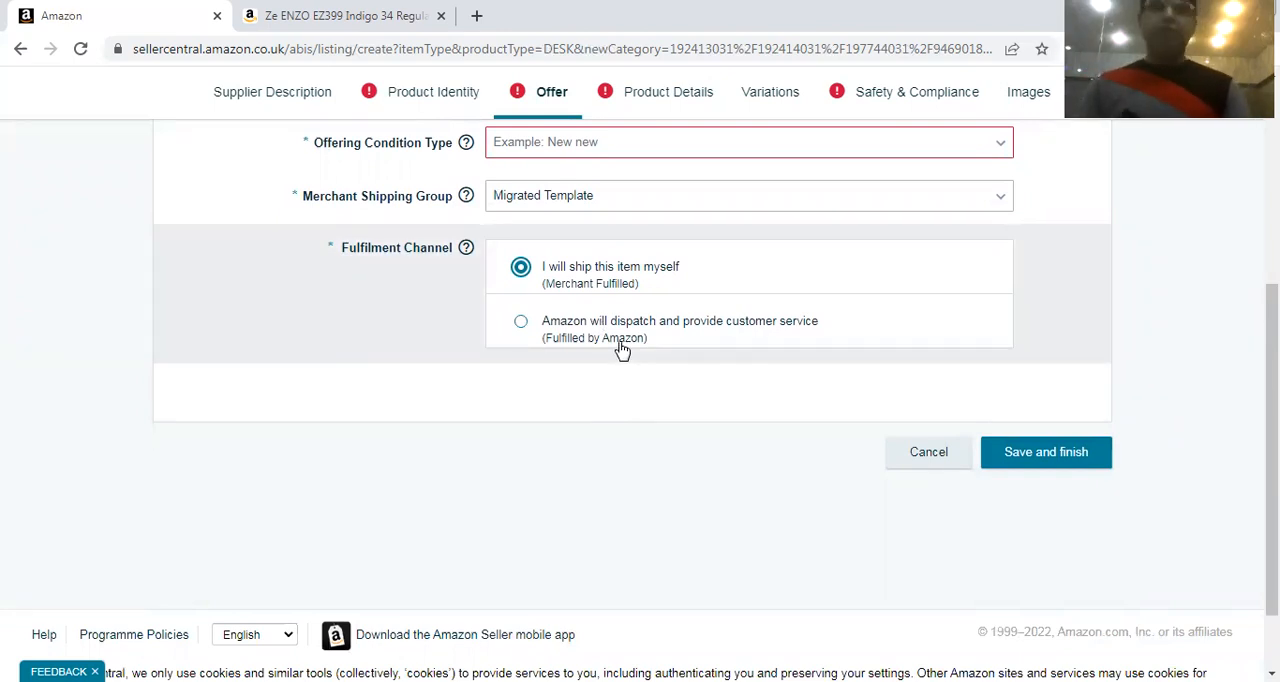
scroll(551, 363, "up", 4)
scroll(649, 431, "down", 2)
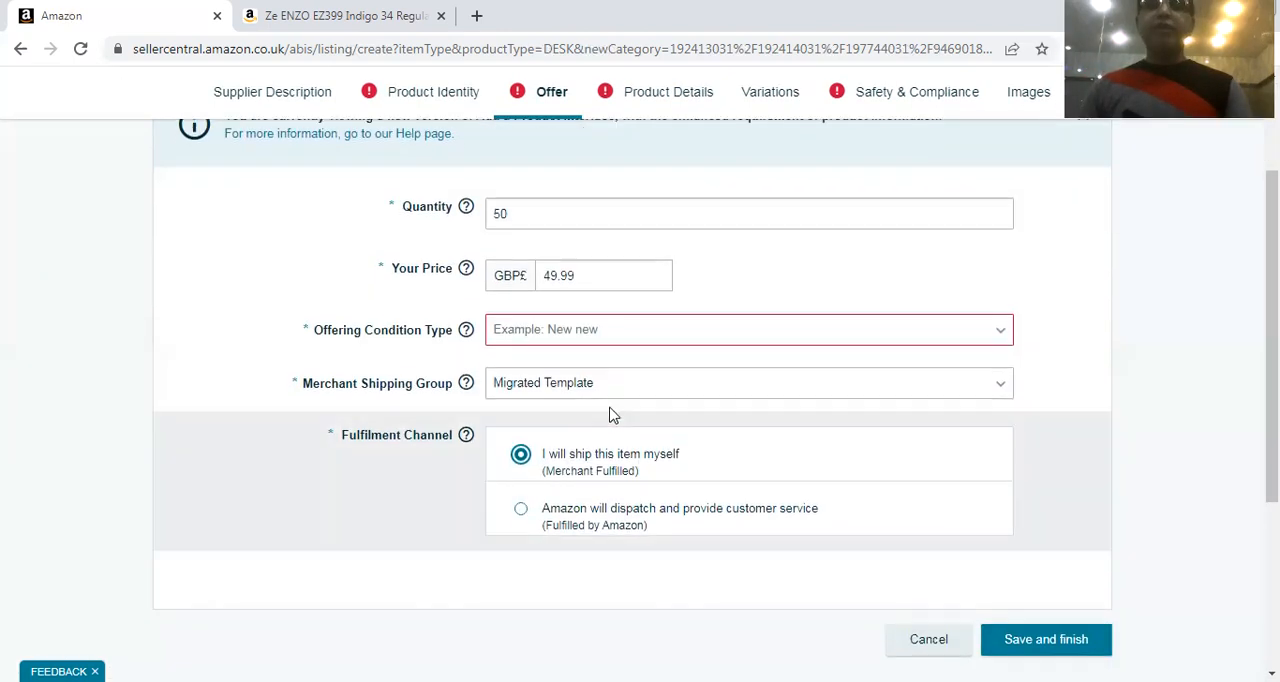
left_click(537, 342)
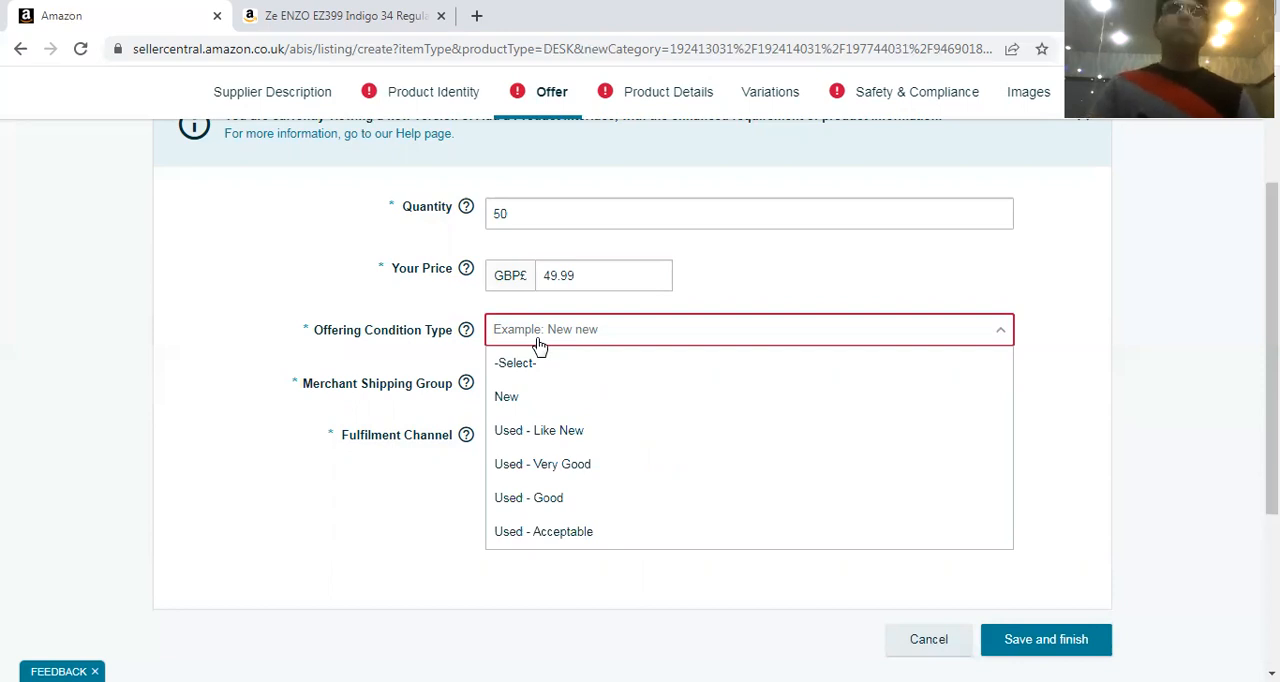
left_click(545, 400)
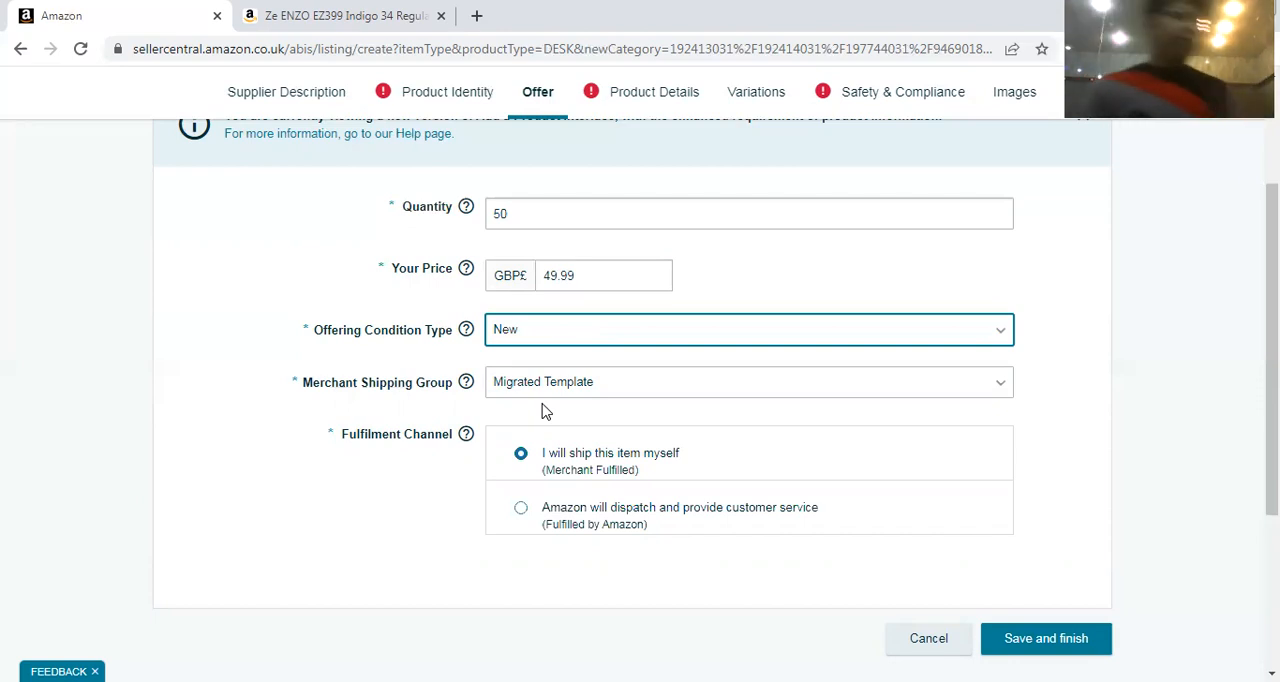
left_click(619, 336)
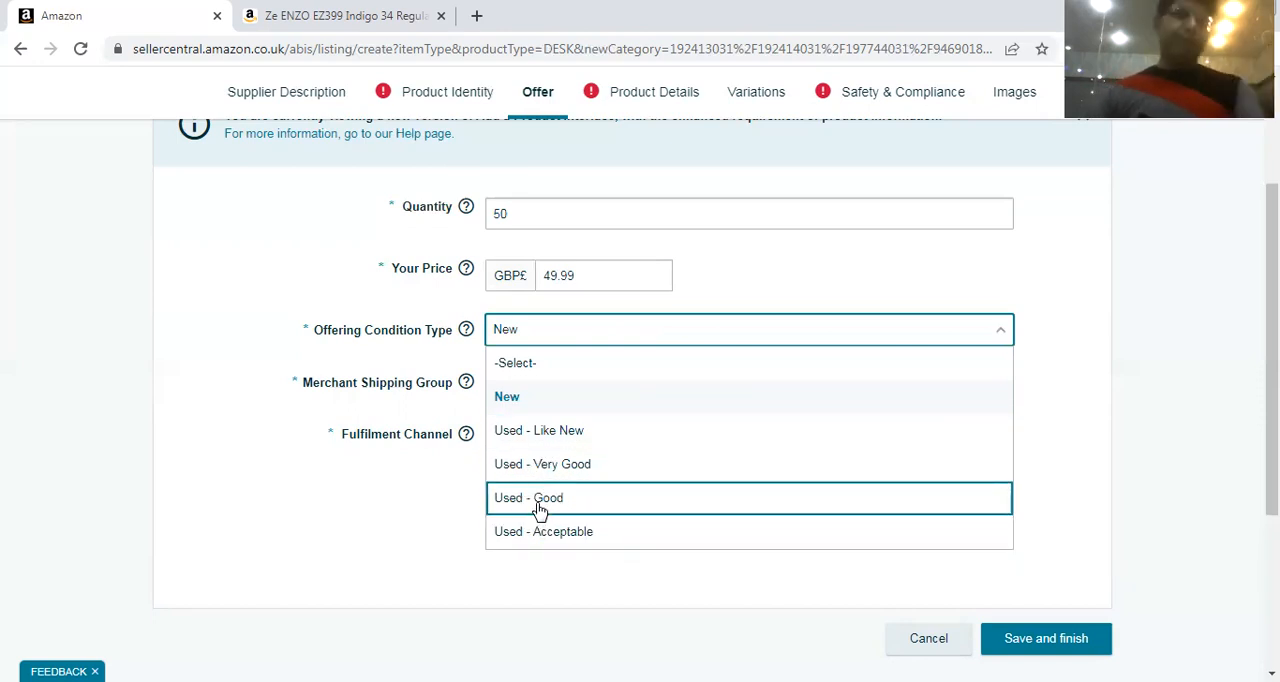
left_click(795, 277)
Open the Product Details section at the Product Description and Bullet Point fields
scroll(597, 383, "up", 3)
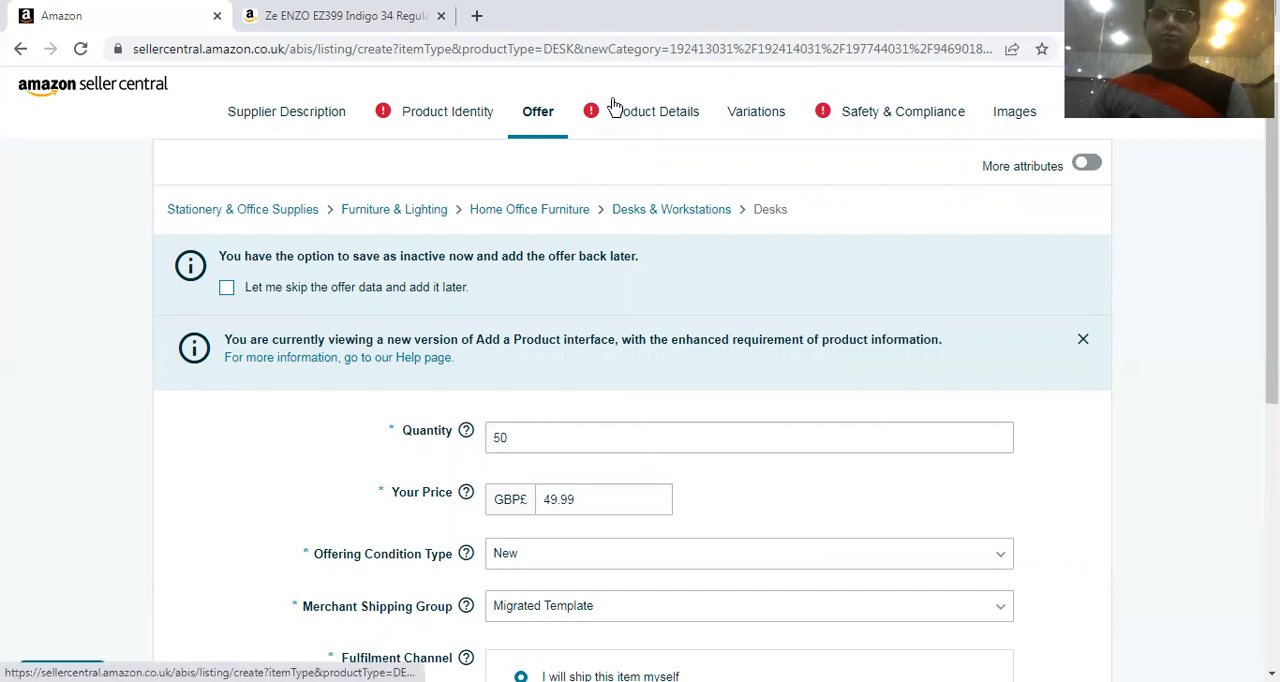
left_click(655, 111)
scroll(797, 294, "down", 2)
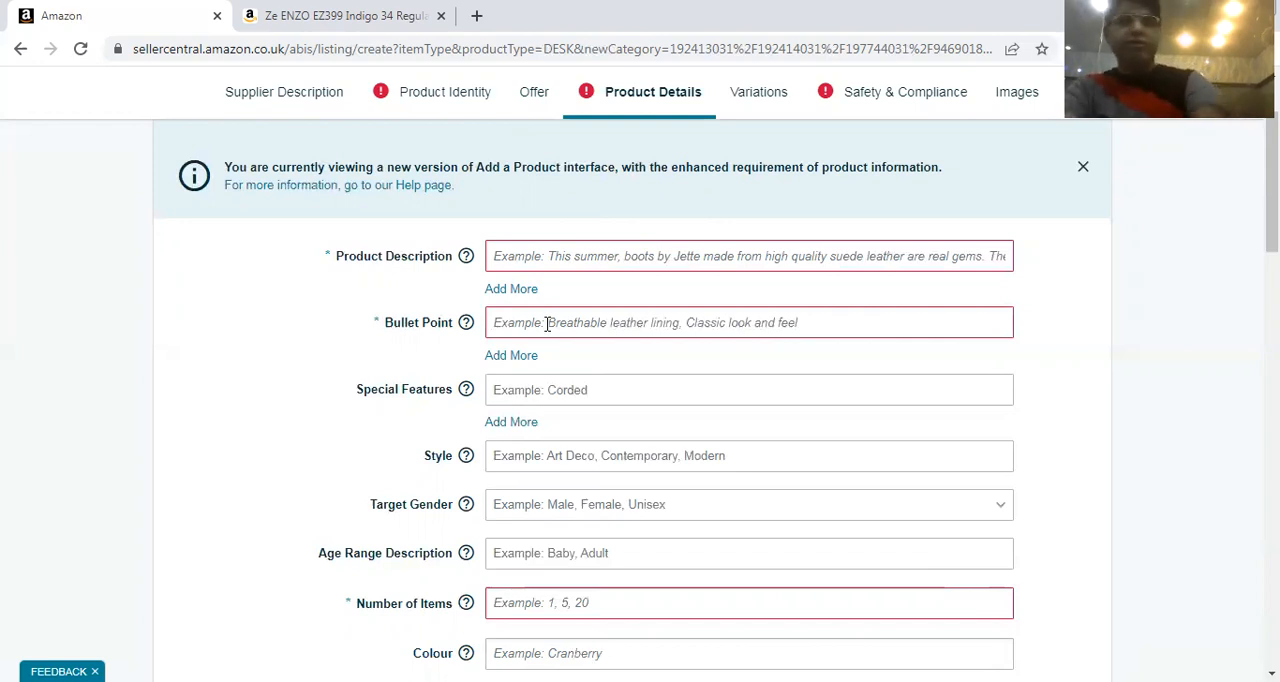
Switch to the example jeans listing on Amazon UK and examine its colour options and bullet points
left_click(350, 14)
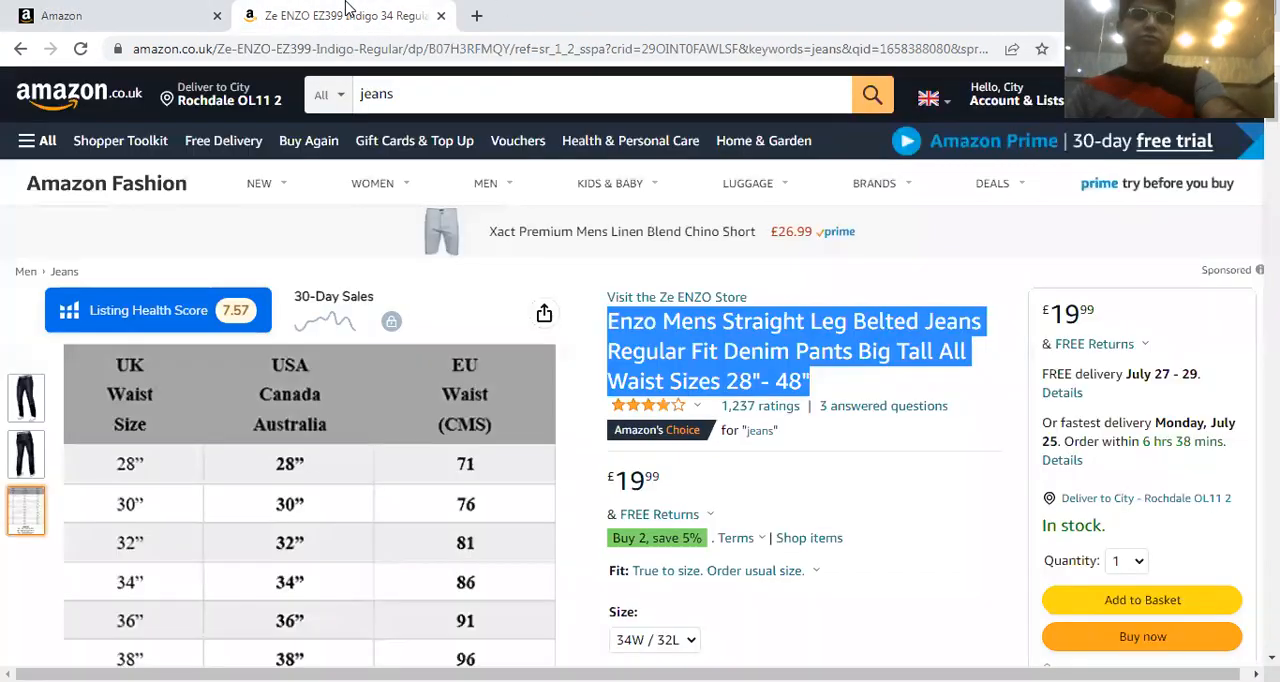
left_click(780, 512)
scroll(780, 512, "down", 4)
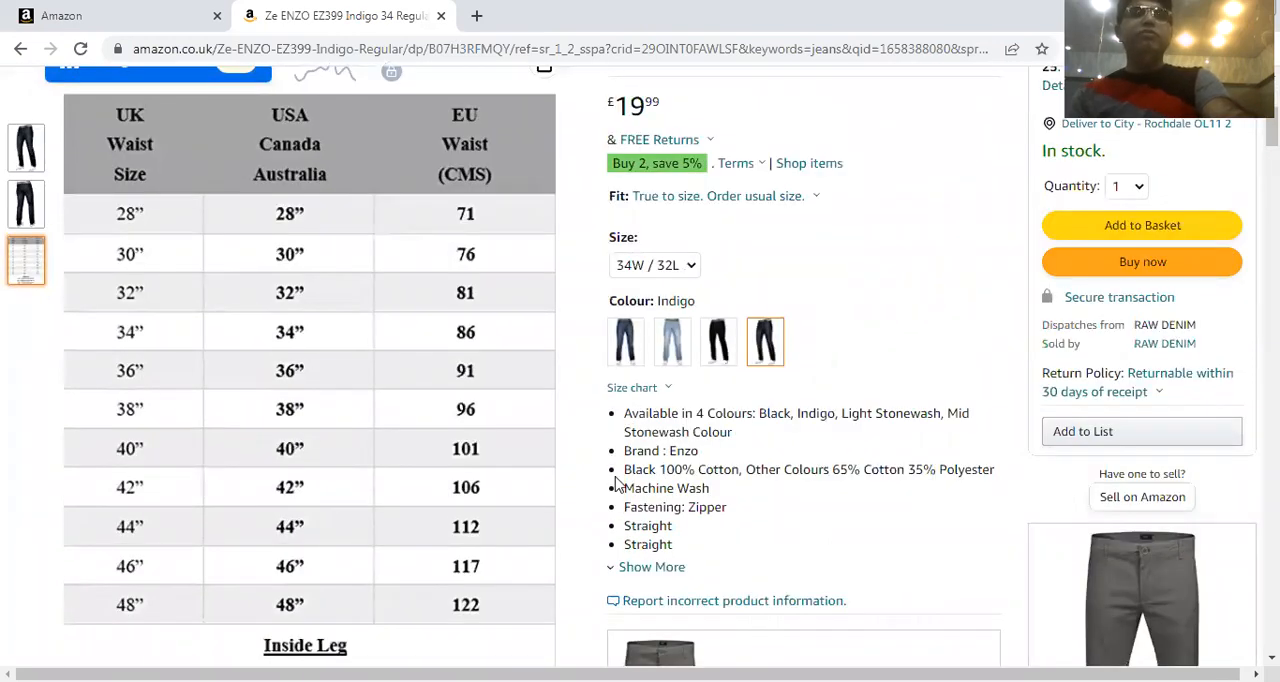
scroll(714, 440, "up", 3)
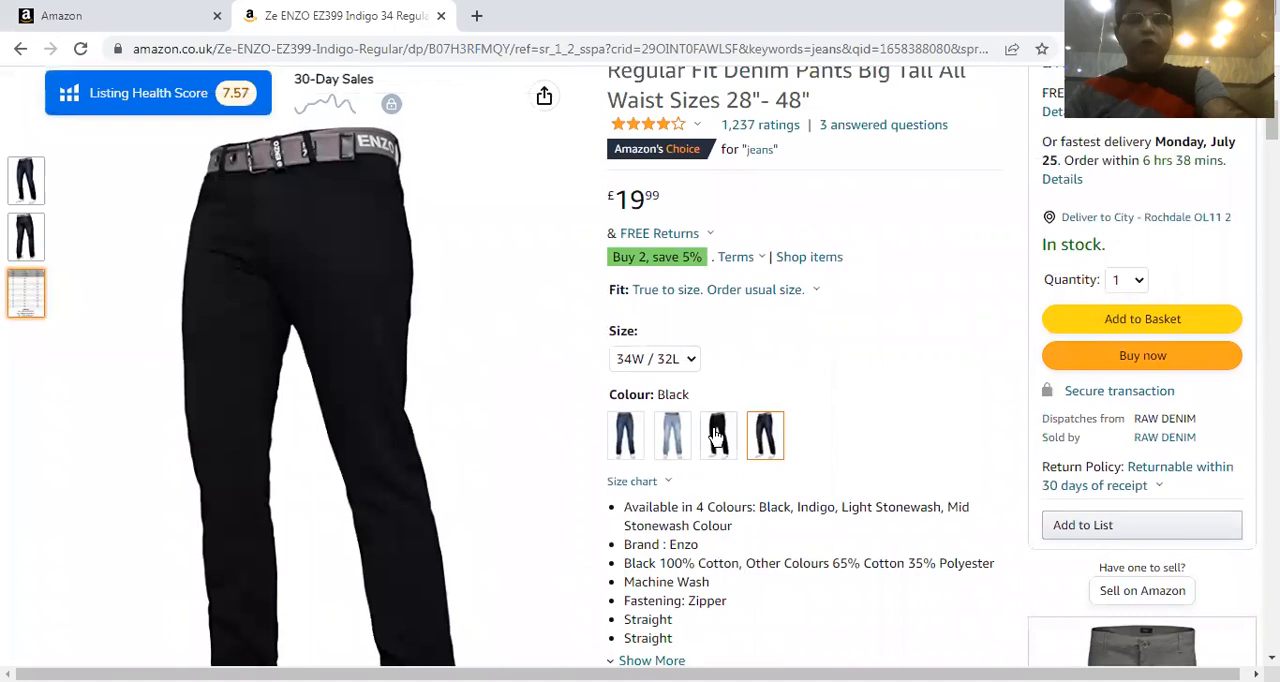
scroll(622, 418, "down", 3)
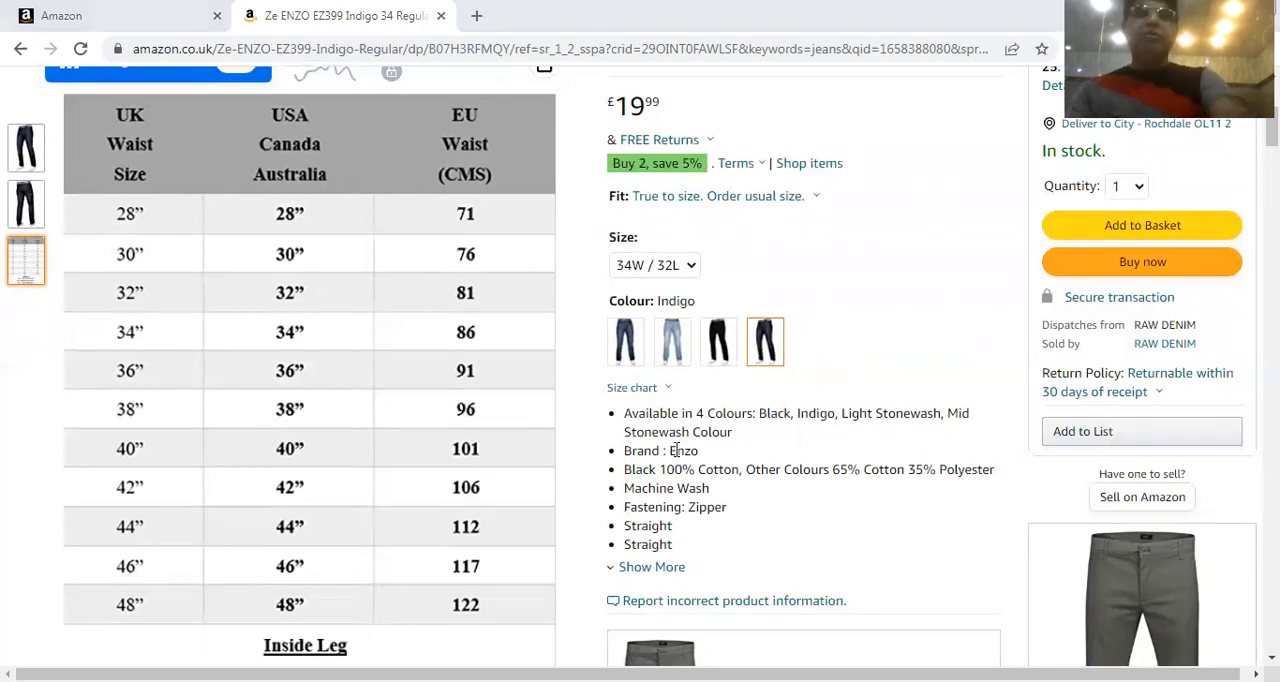
Return to the Seller Central listing form and add four more Bullet Point fields
left_click(170, 16)
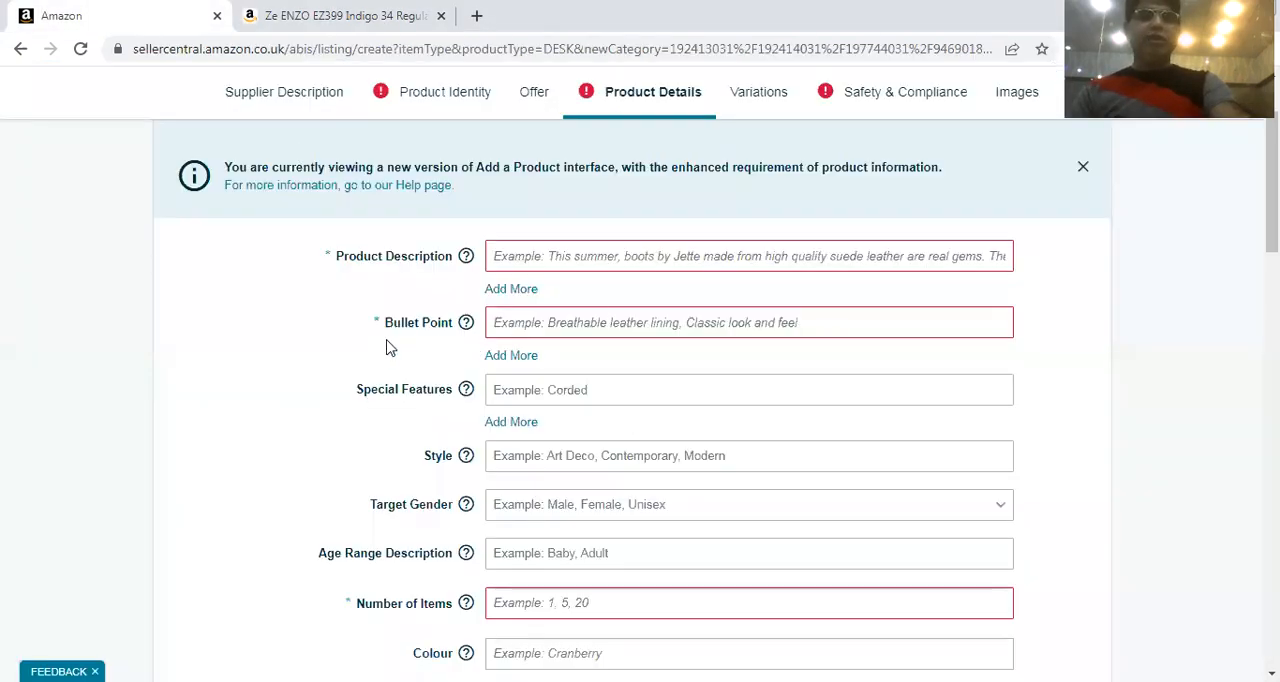
left_click(512, 356)
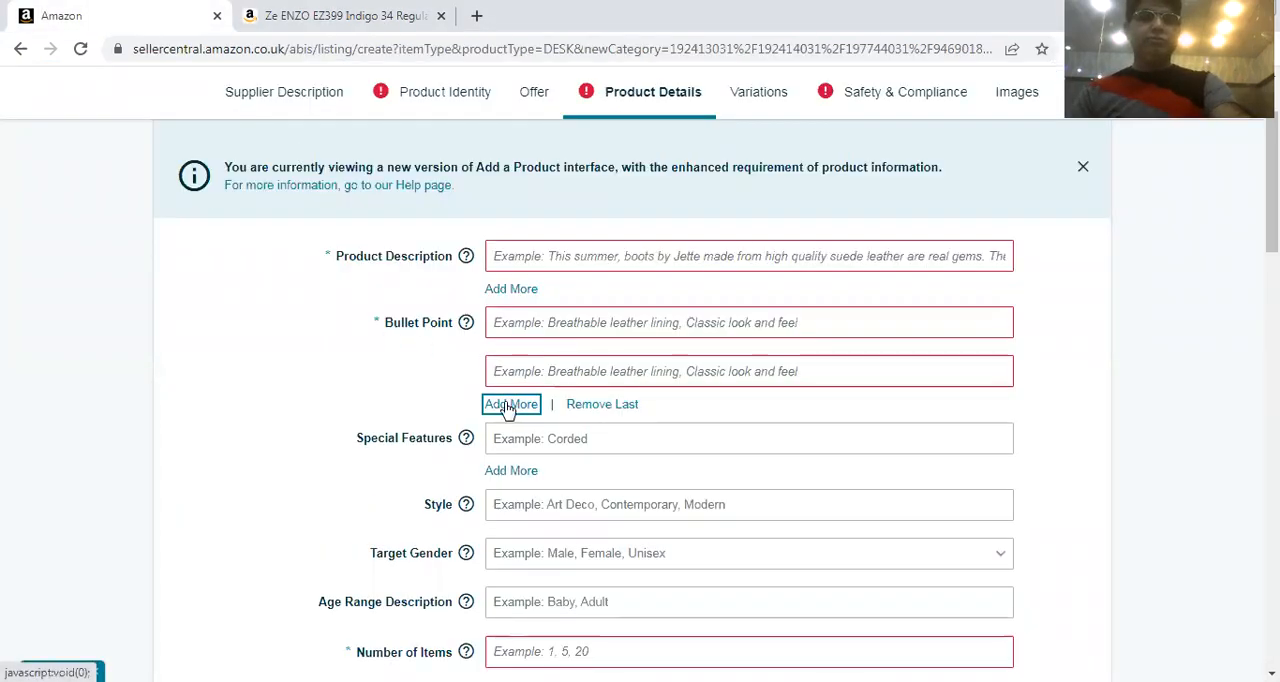
left_click(507, 405)
left_click(505, 454)
left_click(503, 503)
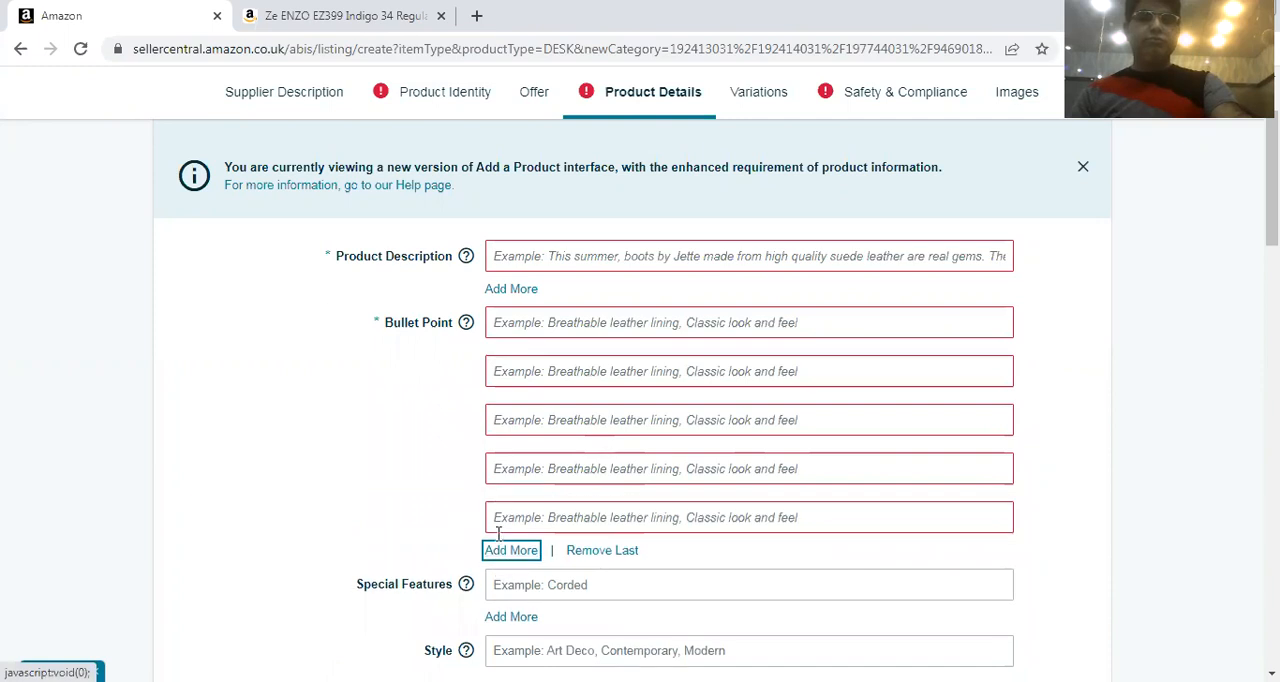
Add further Bullet Point fields under Product Details until the form allows no more, and review the full set of empty fields
left_click(501, 550)
scroll(551, 508, "down", 1)
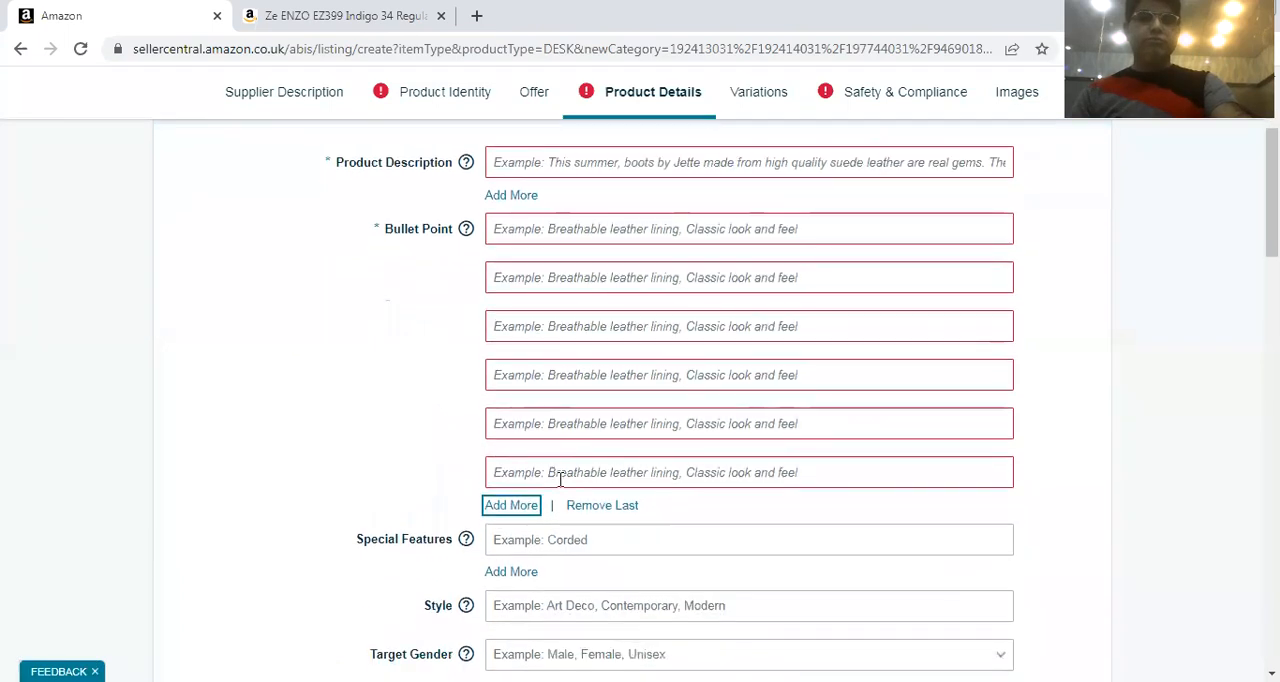
left_click(507, 510)
scroll(505, 505, "down", 3)
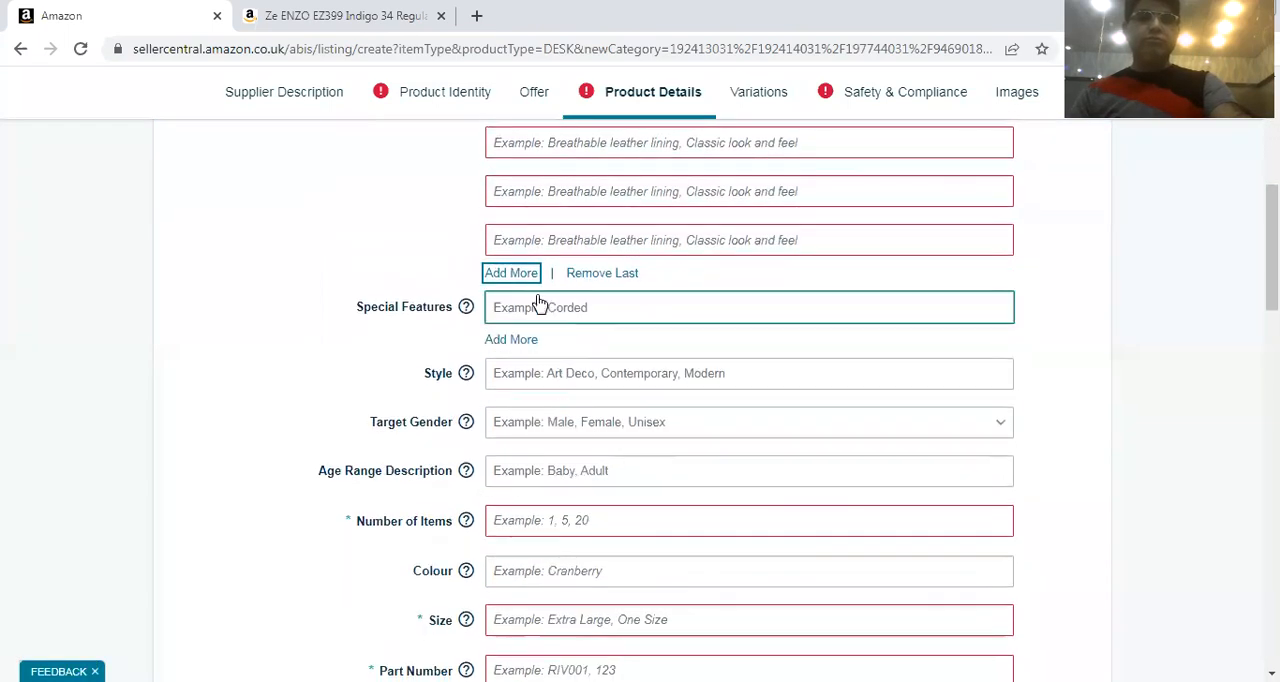
left_click(533, 282)
left_click(523, 324)
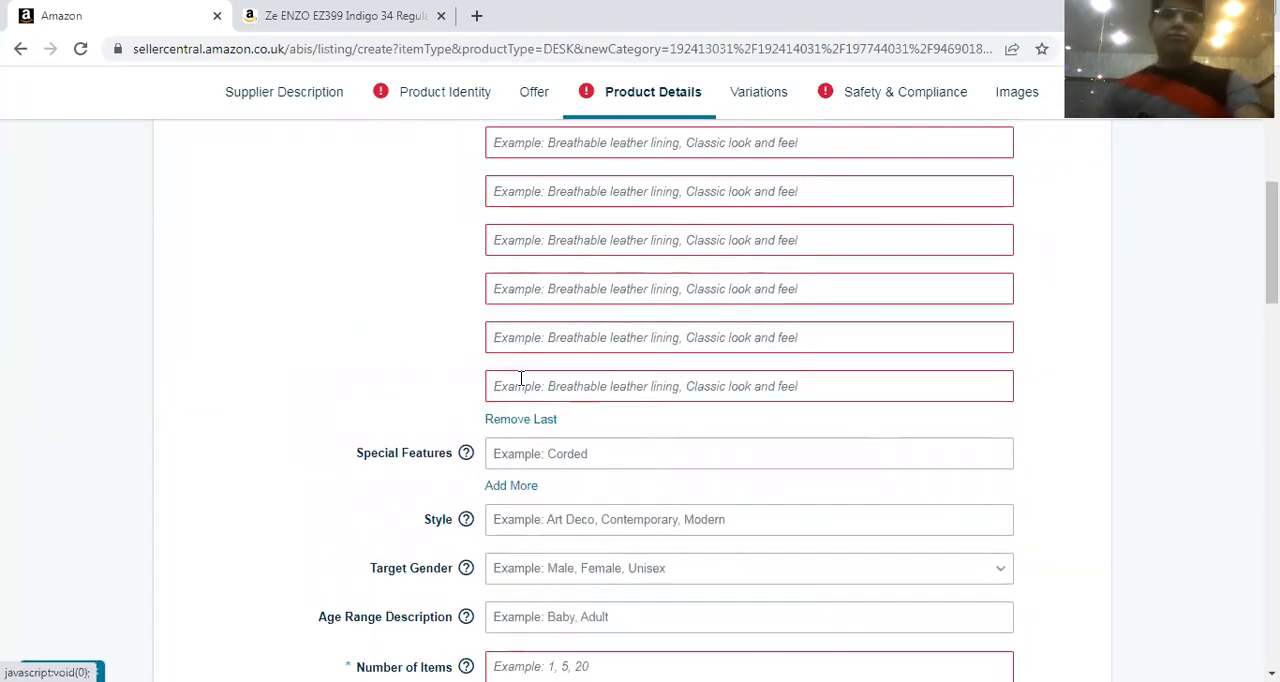
left_click(521, 376)
scroll(508, 437, "up", 4)
scroll(514, 369, "down", 1)
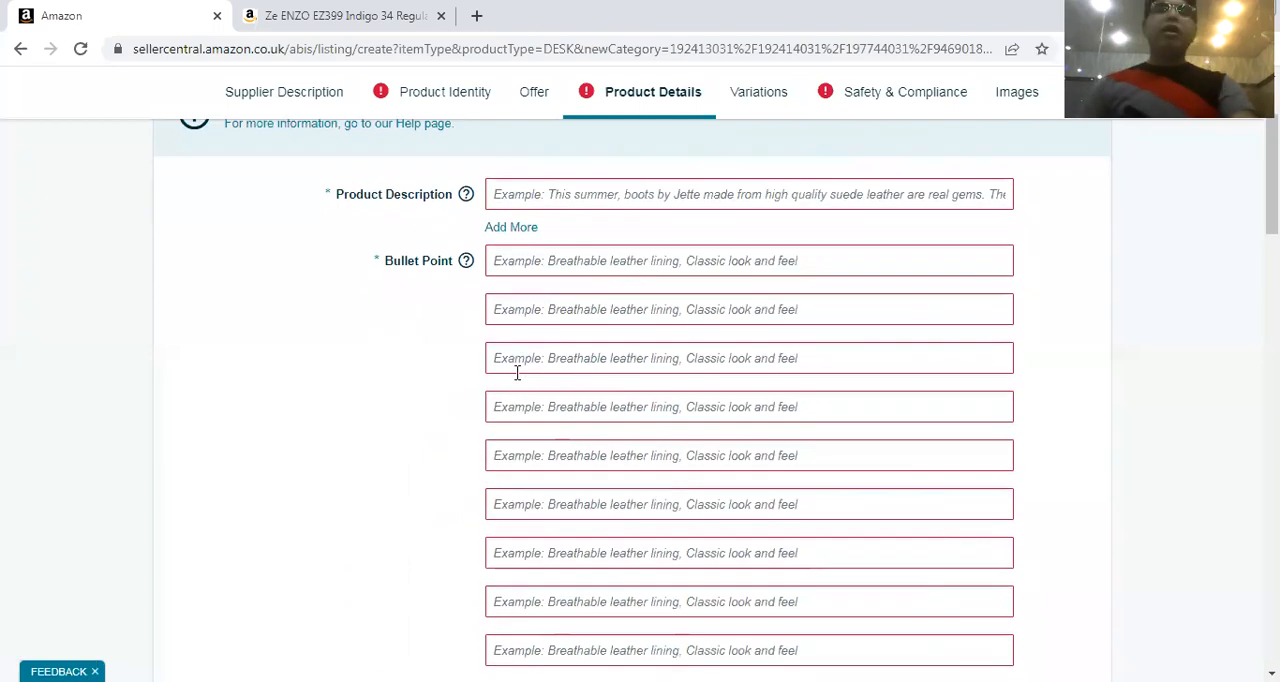
scroll(519, 373, "down", 2)
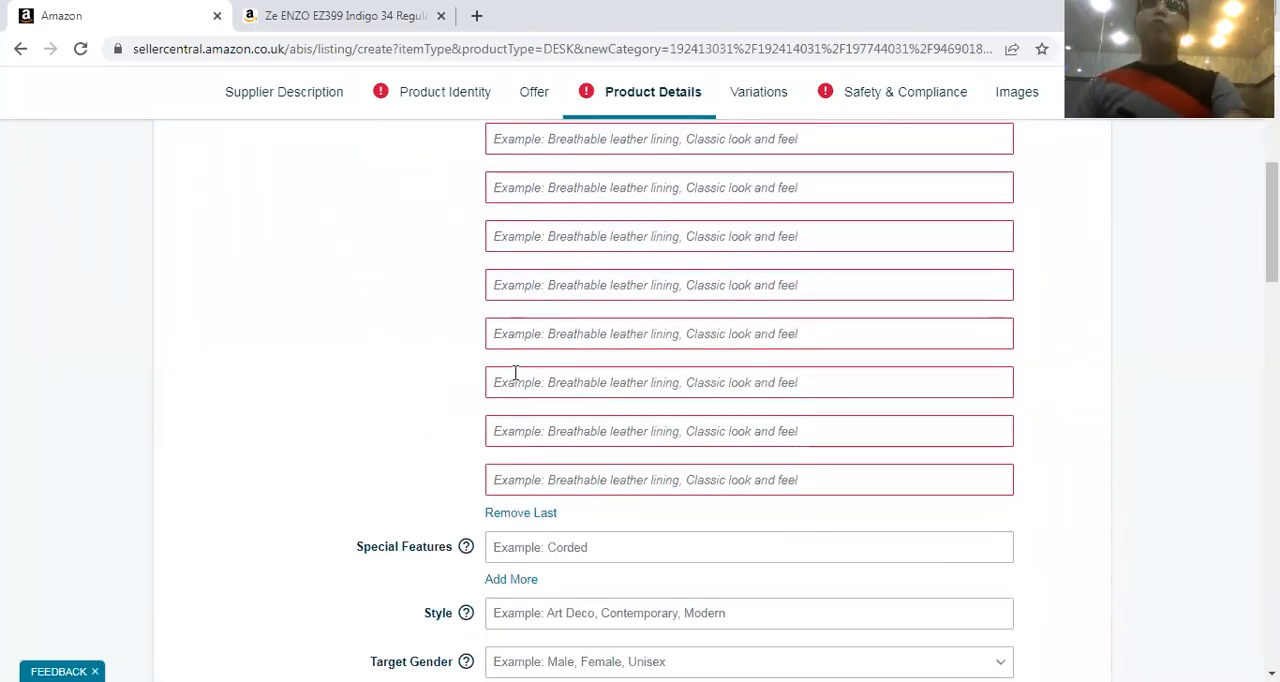
Switch back to the example jeans listing on Amazon UK to view its bullet points
left_click(322, 12)
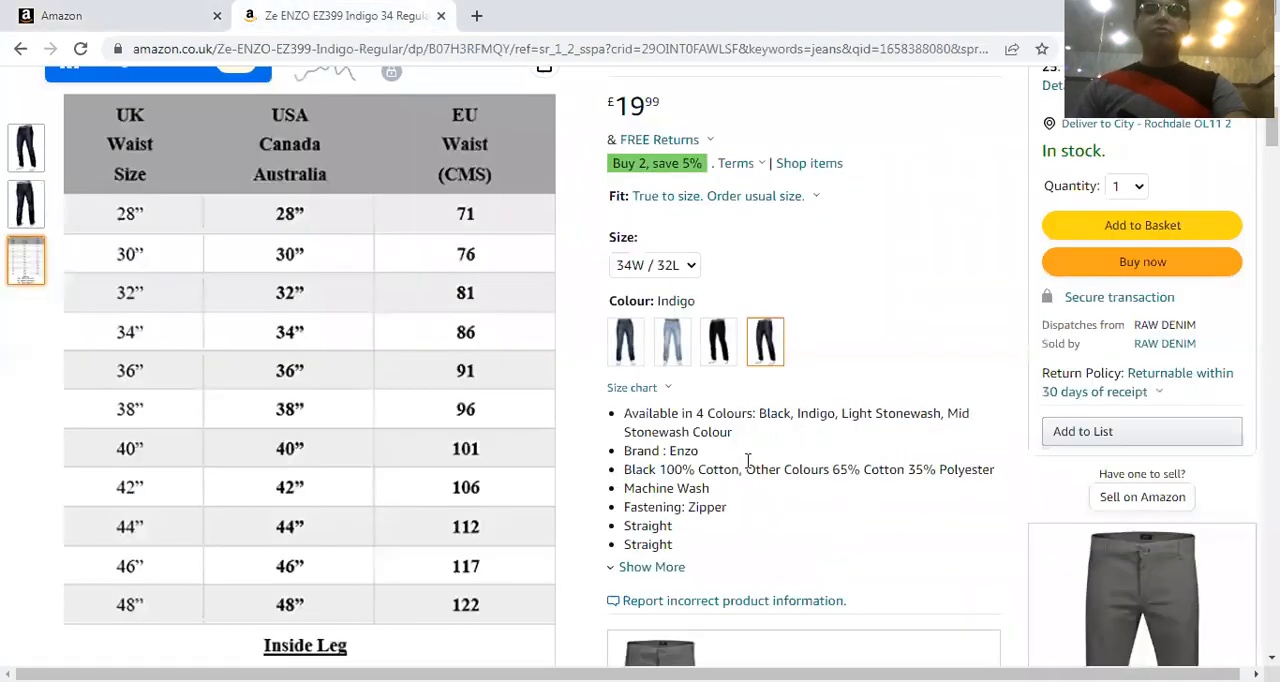
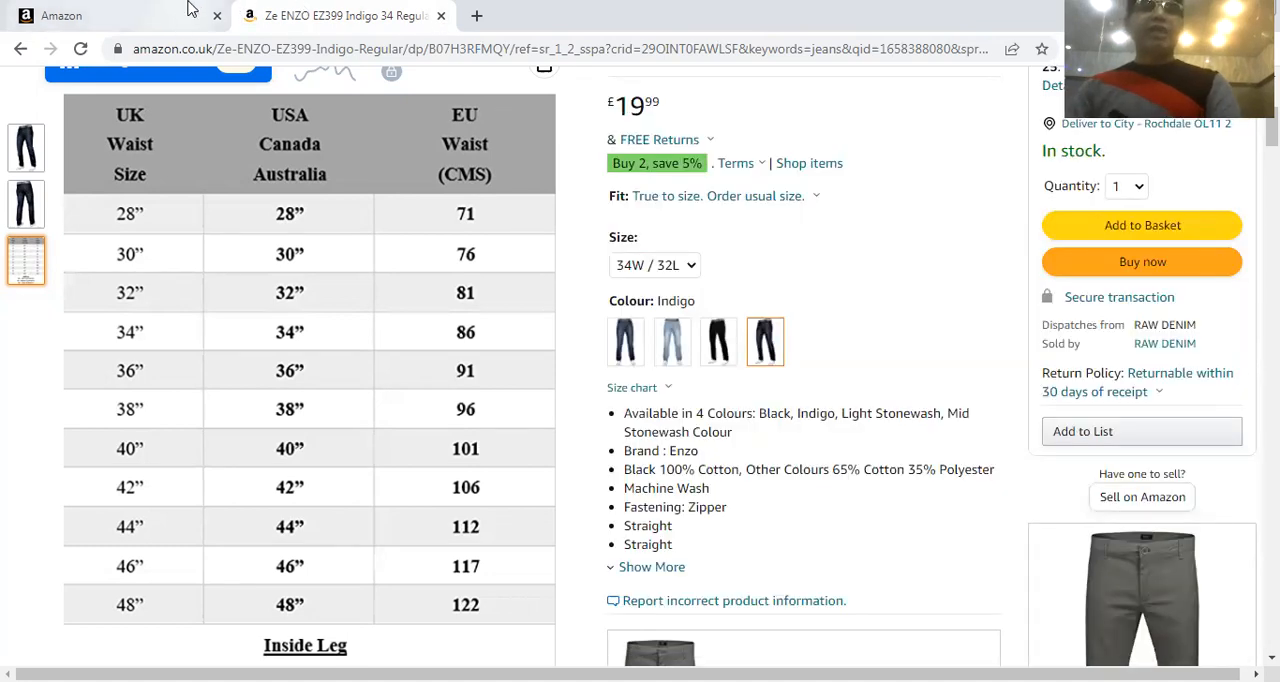
Check the listing form briefly, return to the example jeans listing, and examine its Product details and Product Description sections
left_click(190, 10)
scroll(829, 289, "up", 2)
left_click(325, 16)
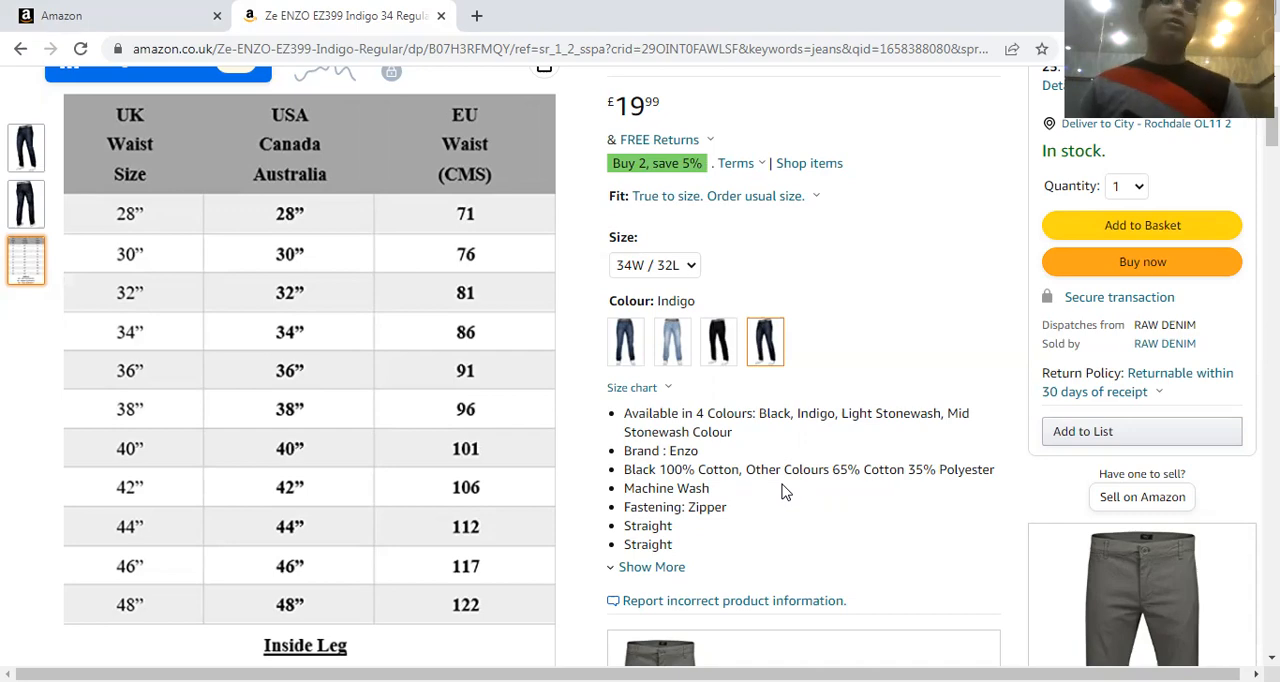
scroll(722, 490, "down", 10)
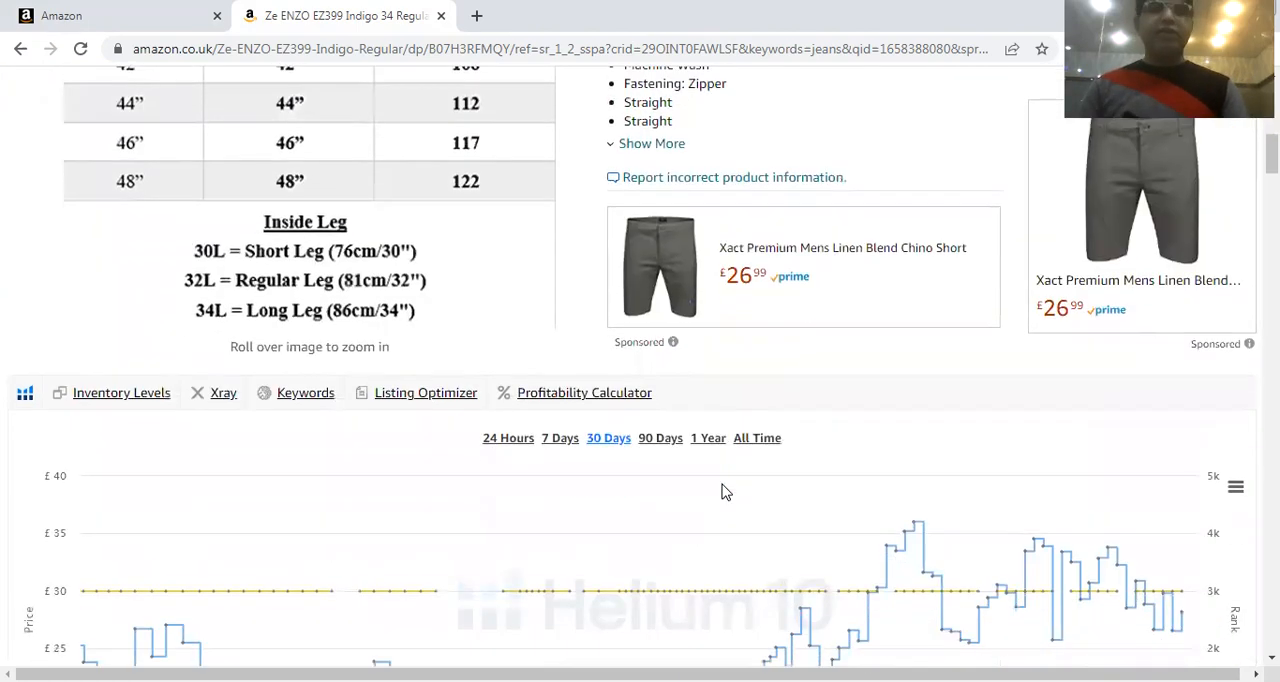
scroll(722, 490, "down", 10)
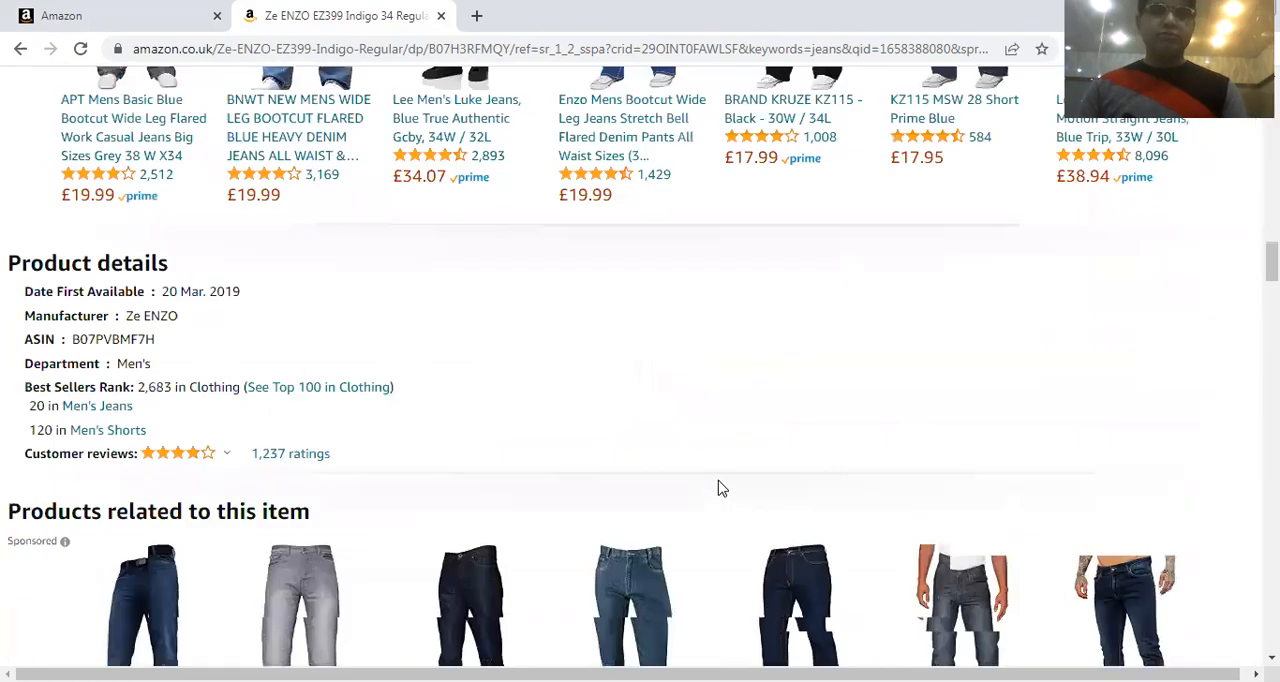
scroll(722, 488, "down", 3)
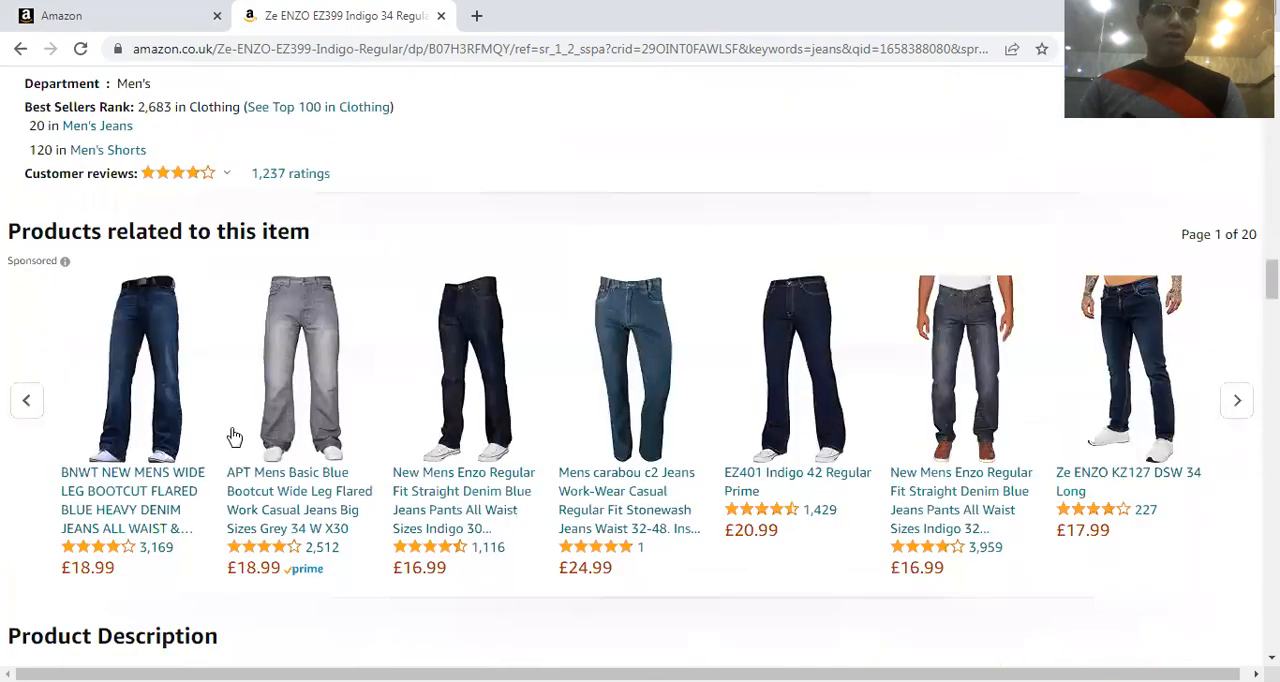
scroll(286, 365, "up", 1)
scroll(290, 366, "down", 3)
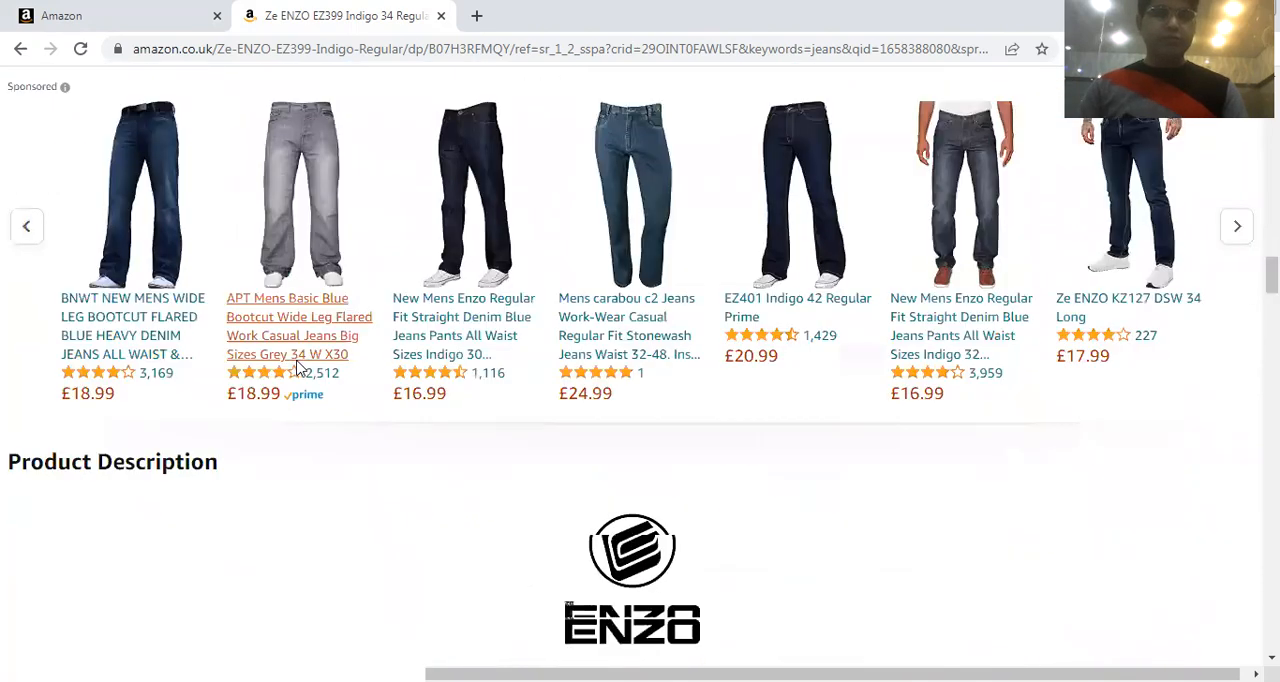
scroll(297, 369, "down", 5)
scroll(537, 343, "down", 9)
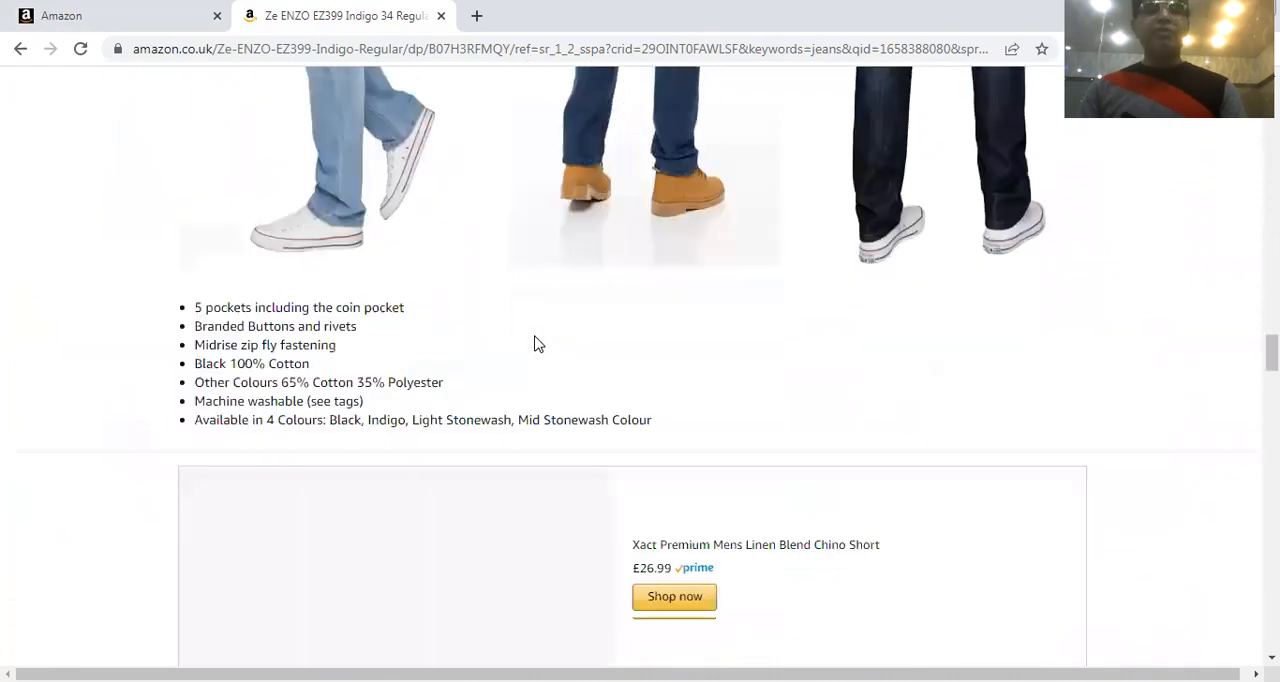
scroll(530, 343, "down", 6)
scroll(529, 342, "up", 8)
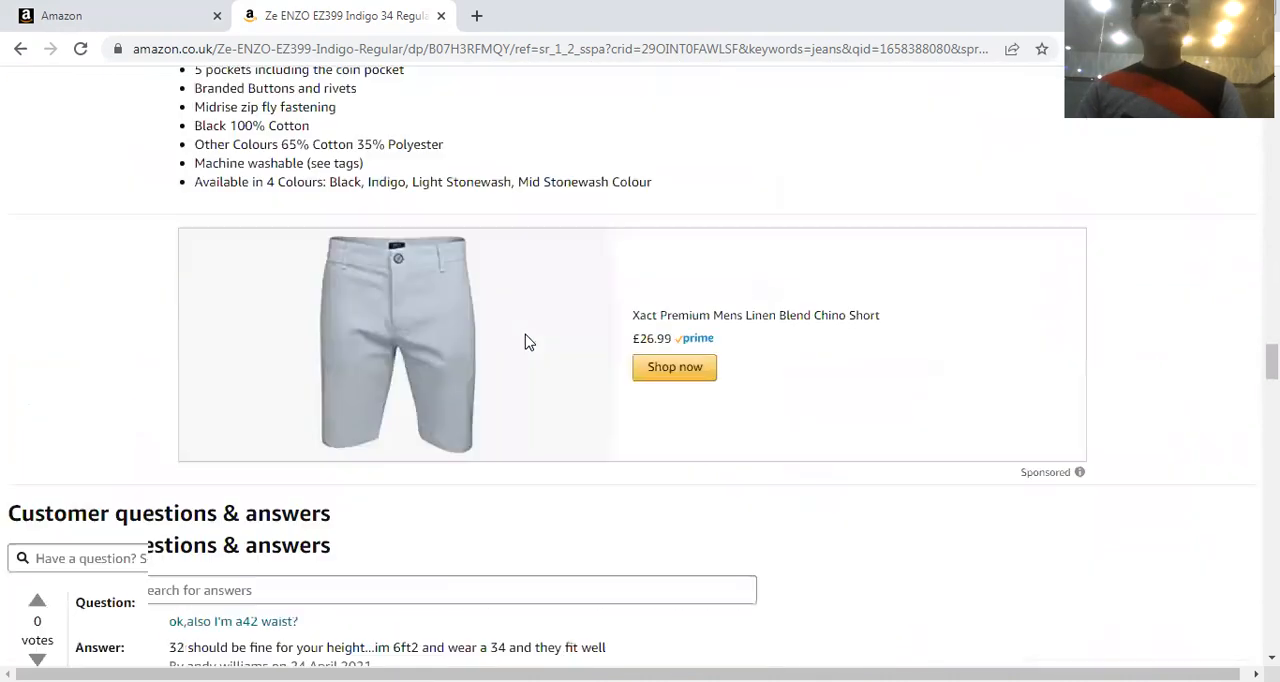
scroll(529, 342, "up", 10)
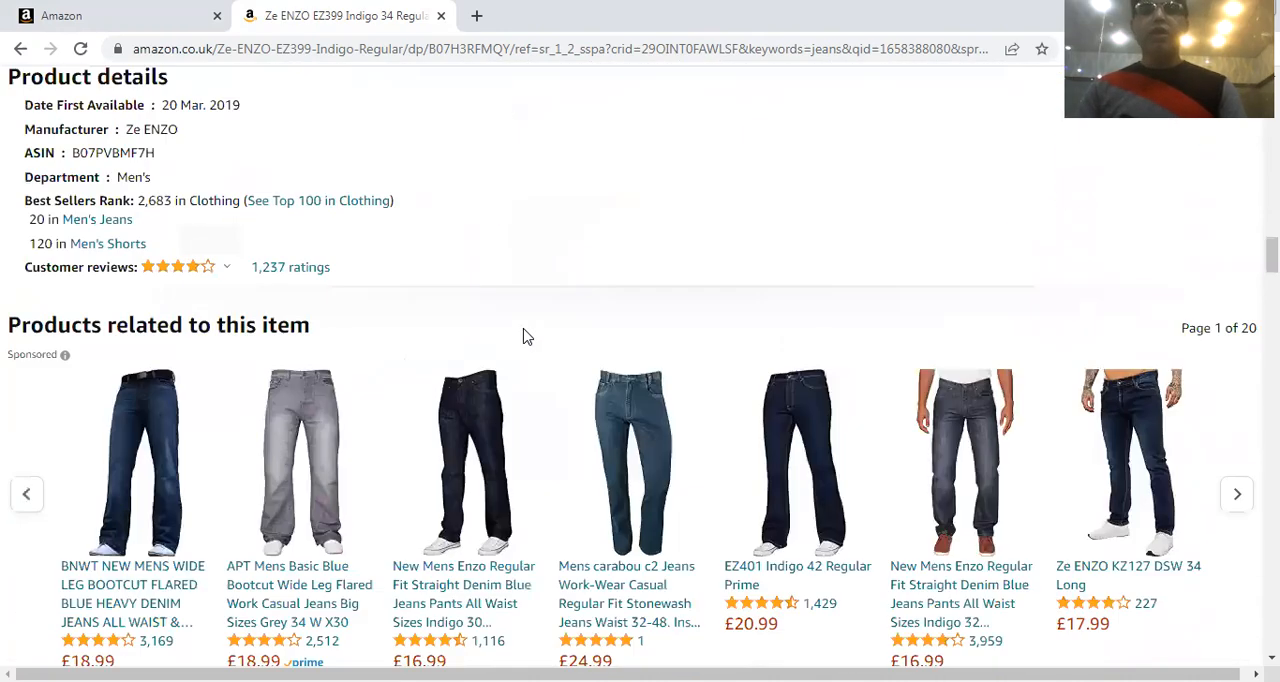
scroll(505, 370, "up", 15)
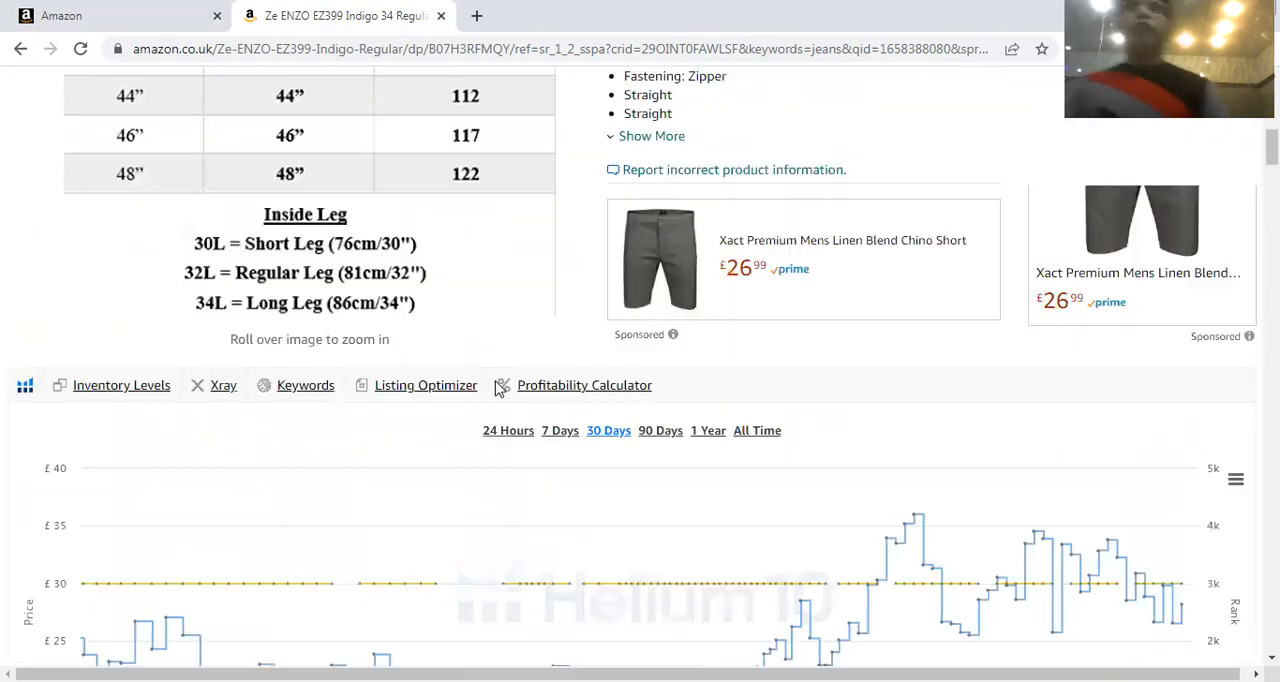
Compare the jeans listing's short bullet points with its Product Description text, images and feature list
scroll(968, 440, "down", 1)
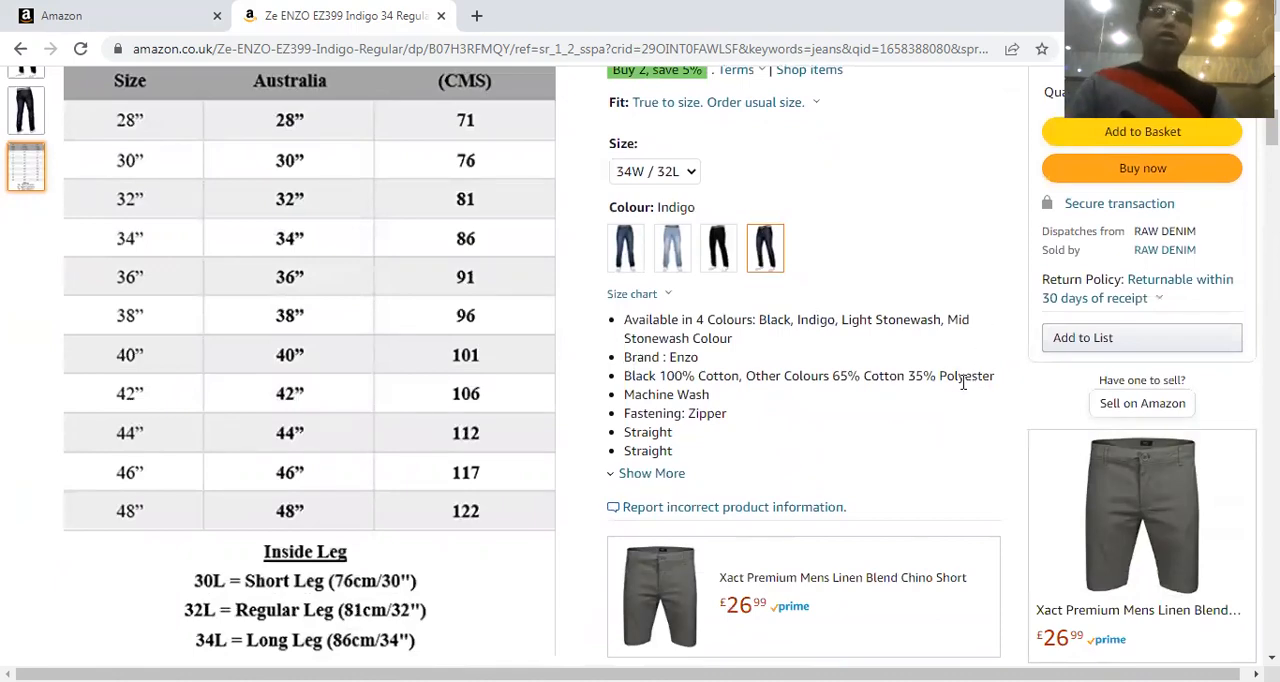
scroll(963, 380, "down", 15)
scroll(938, 397, "down", 10)
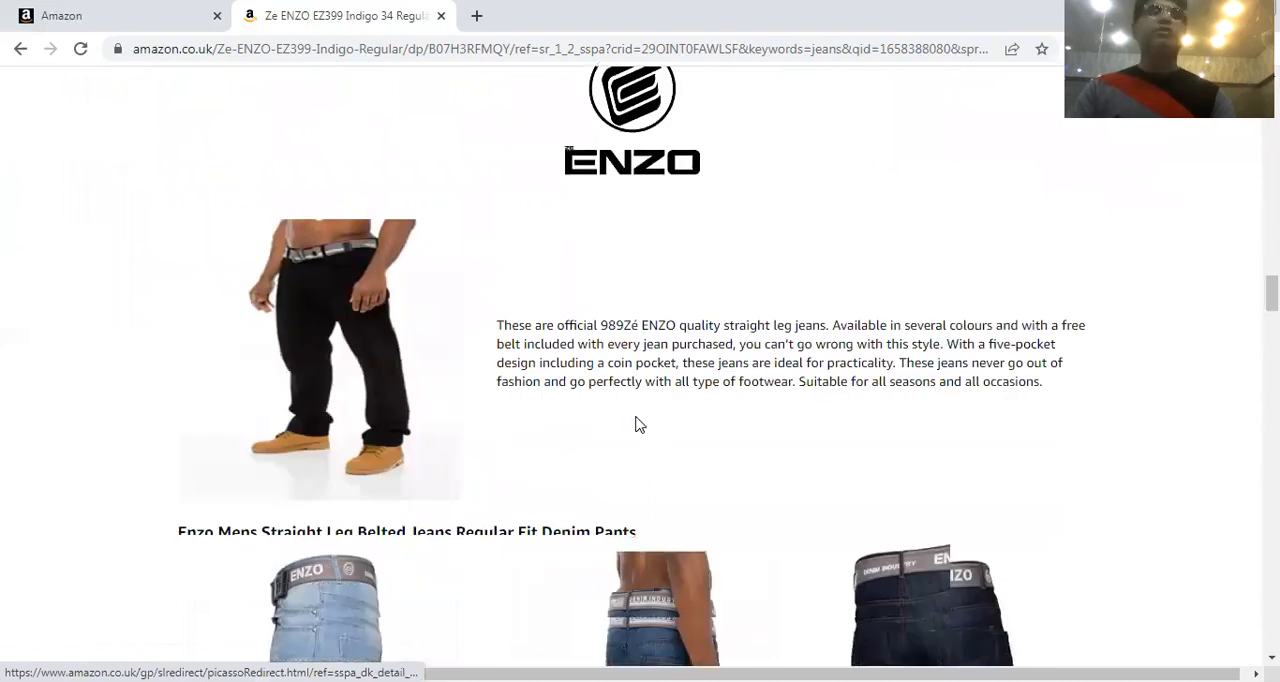
scroll(640, 425, "down", 9)
scroll(623, 449, "down", 2)
scroll(626, 371, "up", 6)
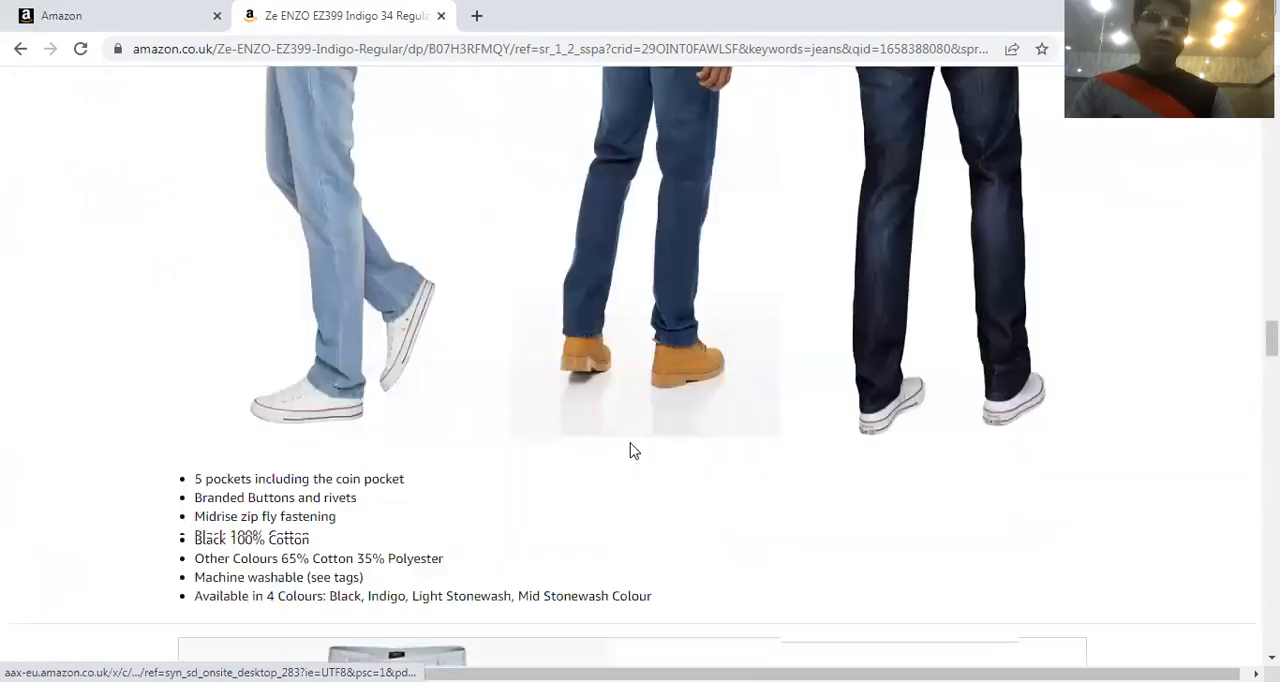
scroll(630, 450, "up", 8)
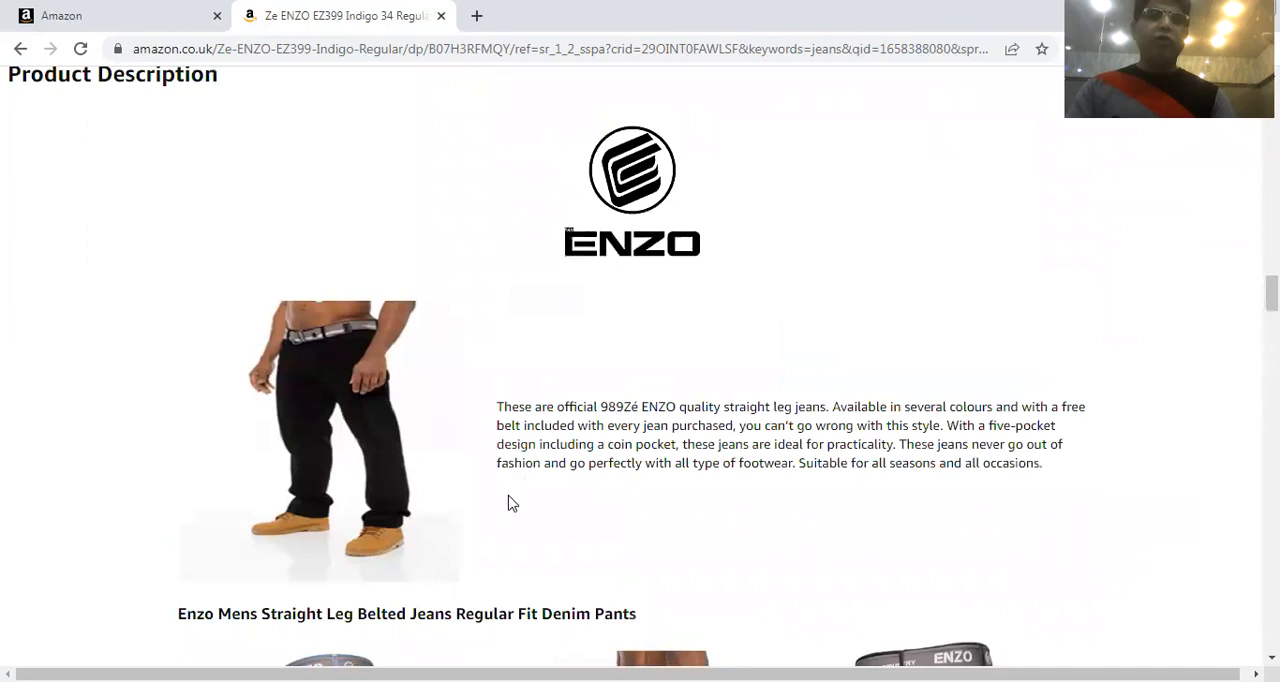
scroll(508, 503, "down", 10)
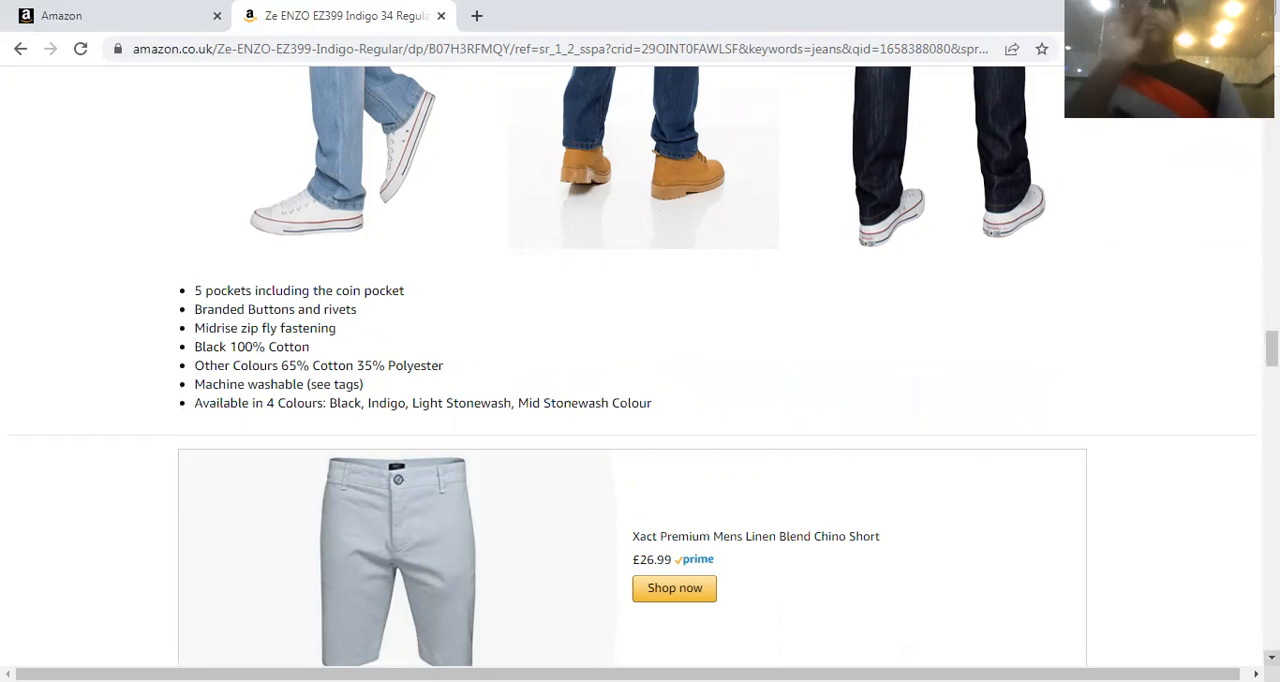
Switch back to the Seller Central form and review the Product Details fields below the bullet points, including the Special Features help
left_click(205, 16)
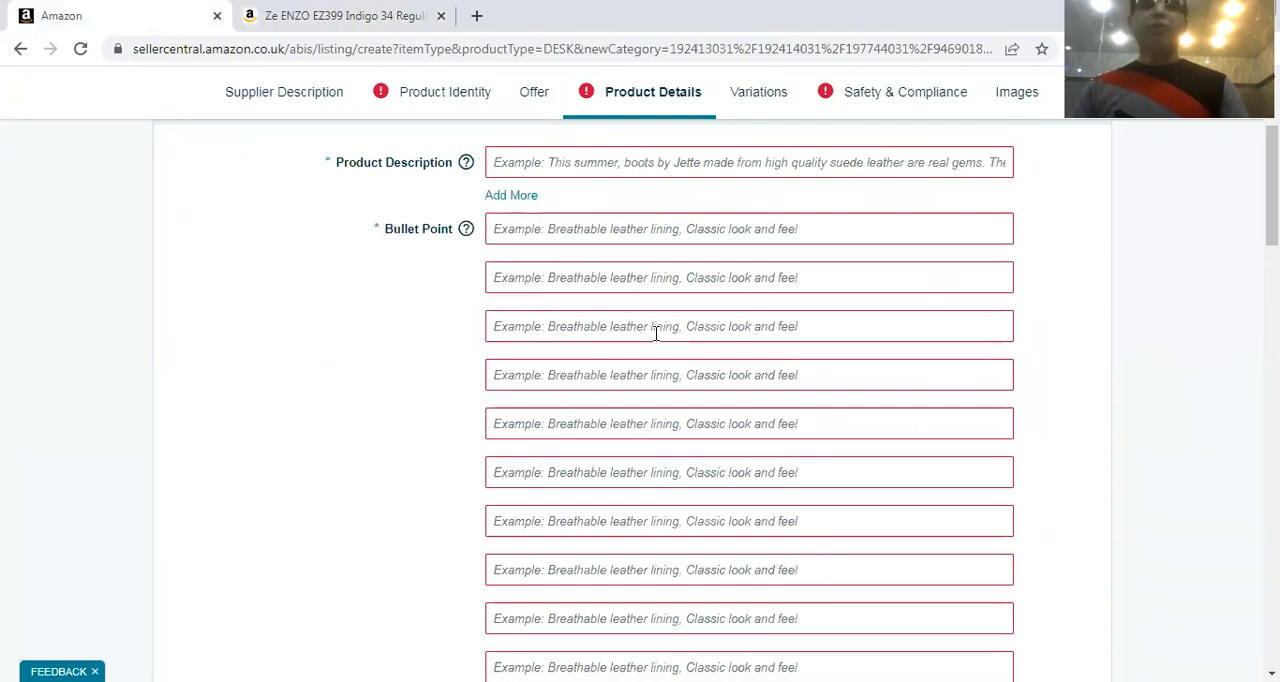
scroll(650, 338, "down", 3)
scroll(650, 338, "down", 2)
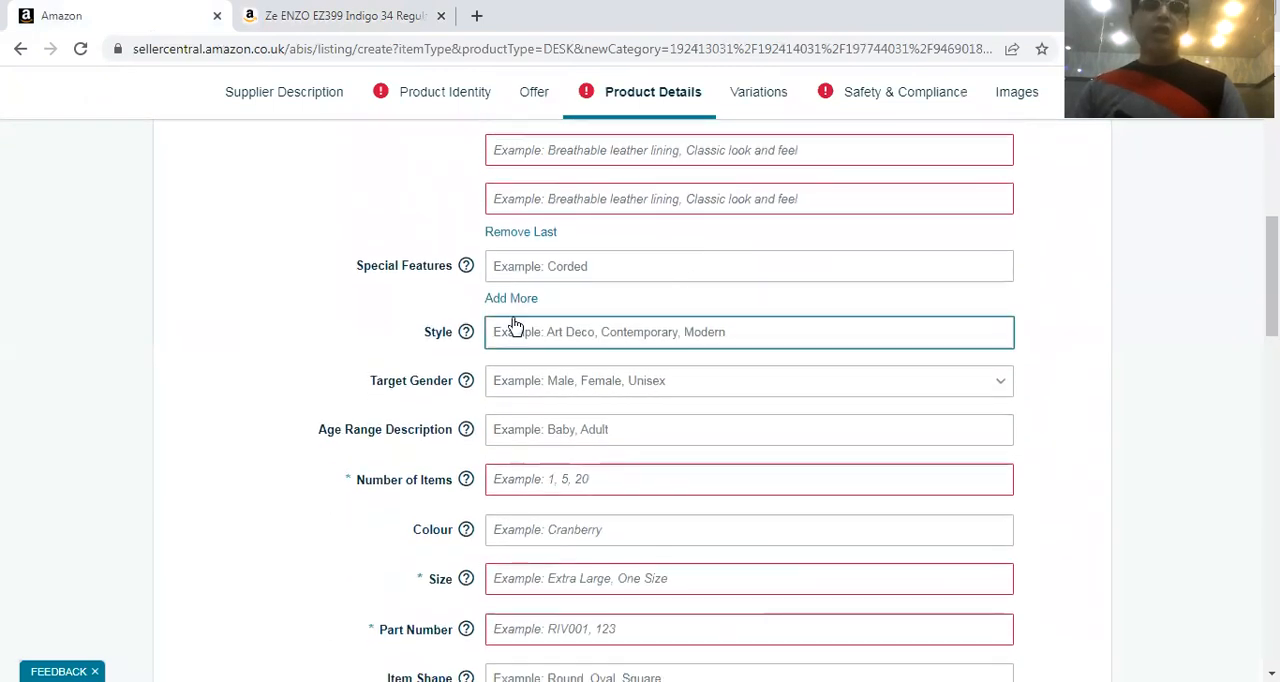
scroll(495, 340, "down", 4)
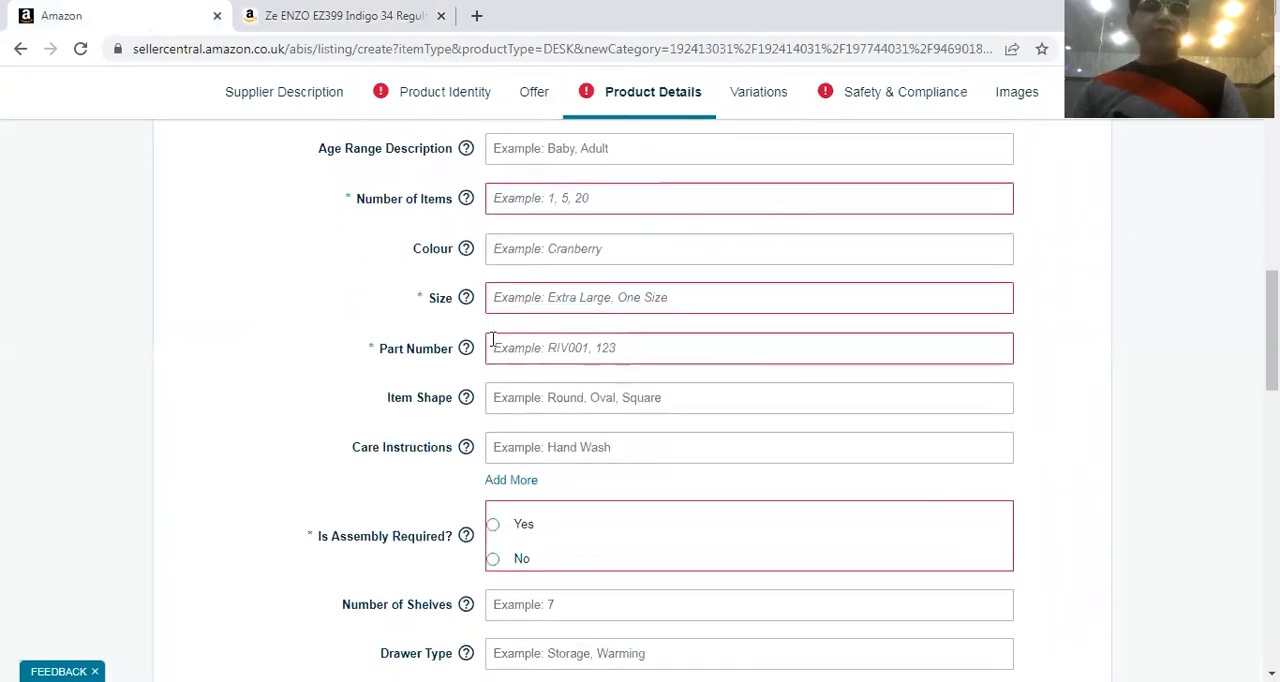
scroll(425, 360, "up", 2)
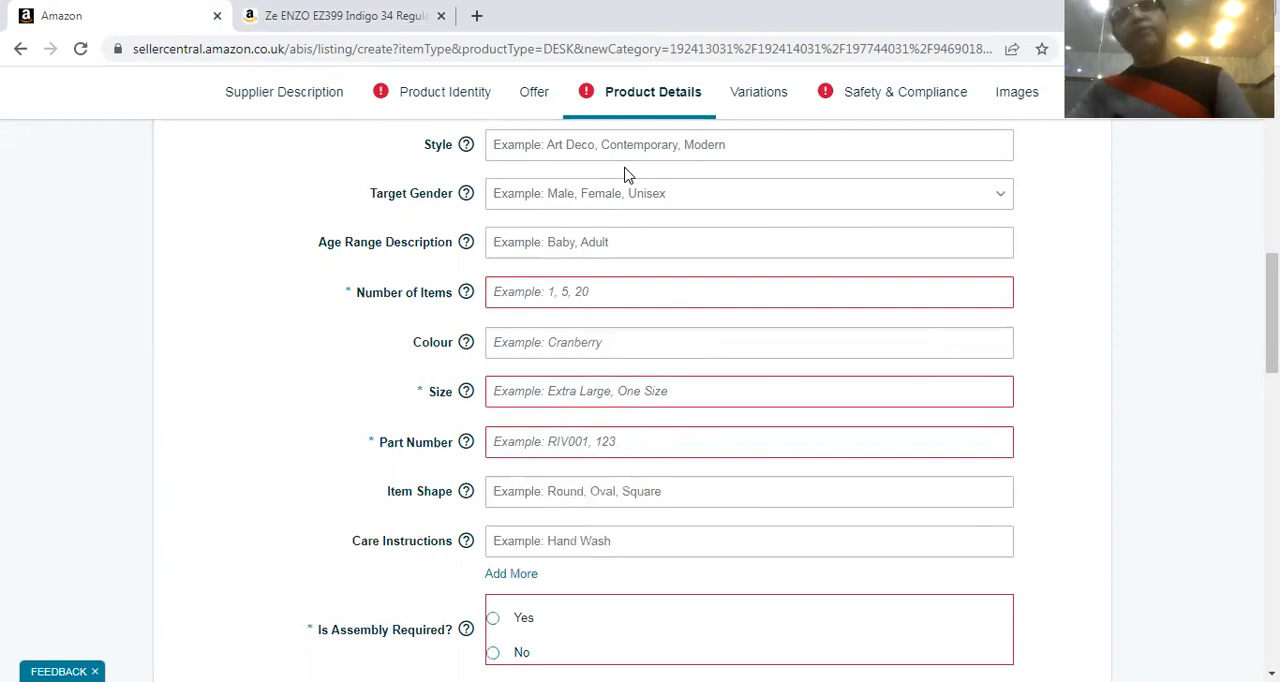
scroll(630, 200, "up", 4)
scroll(629, 223, "down", 1)
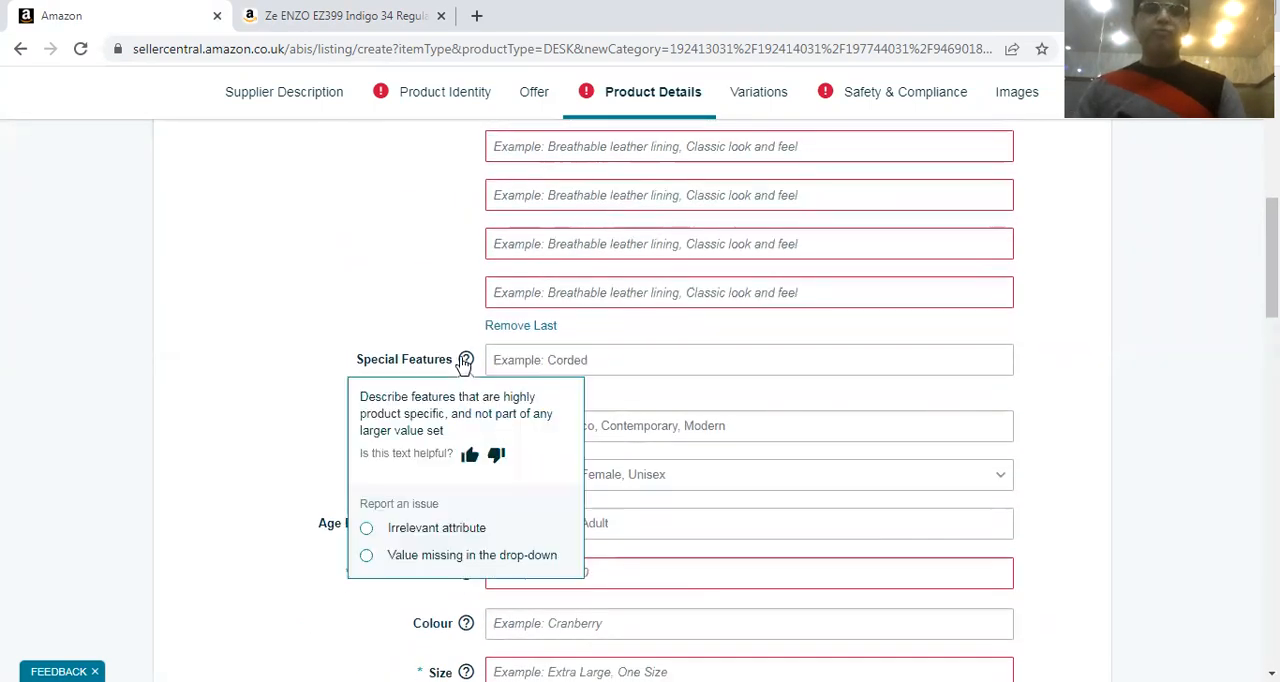
scroll(650, 362, "down", 1)
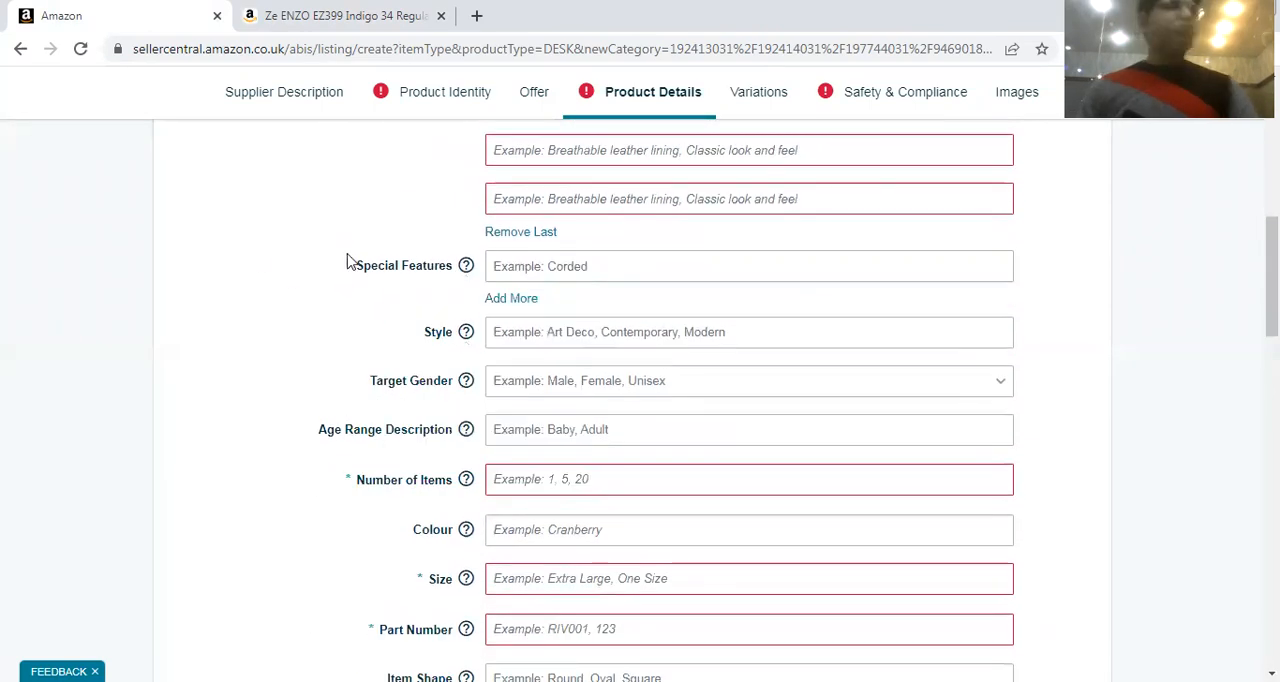
View the suggested values for Special Features and close the list without choosing one
left_click(495, 265)
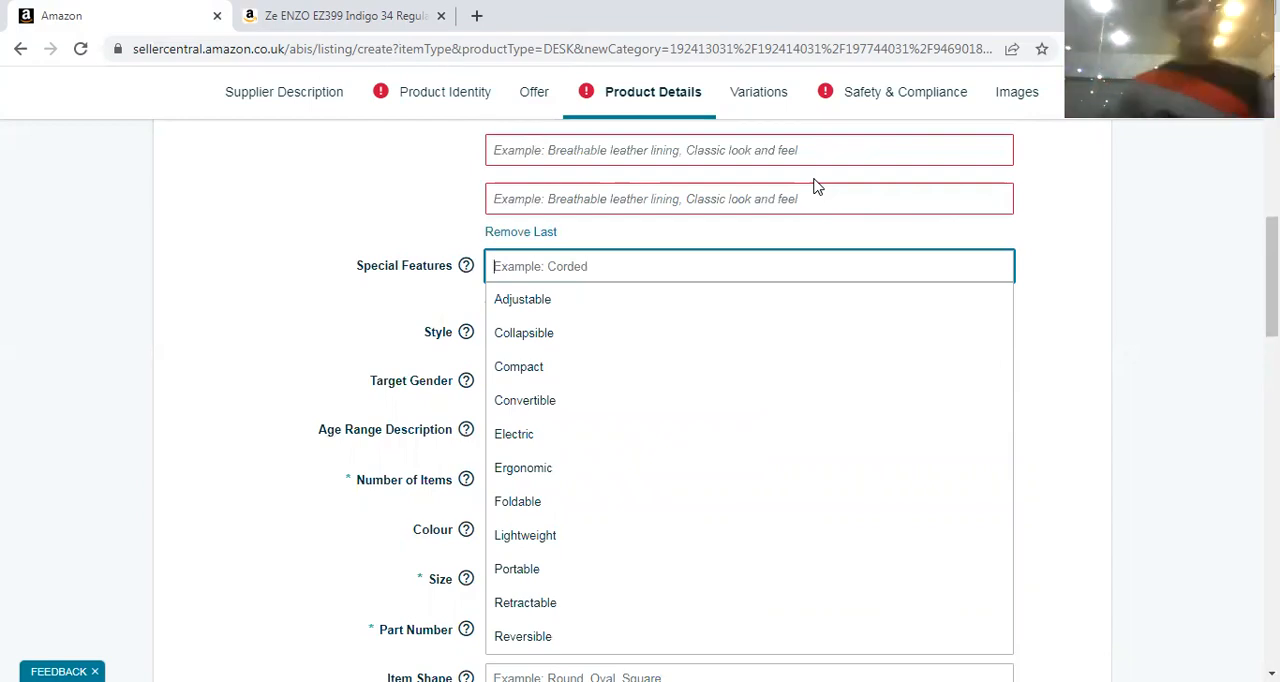
left_click(377, 225)
left_click(540, 330)
Browse the suggested values for the Style field and close the list without choosing one
scroll(540, 330, "down", 1)
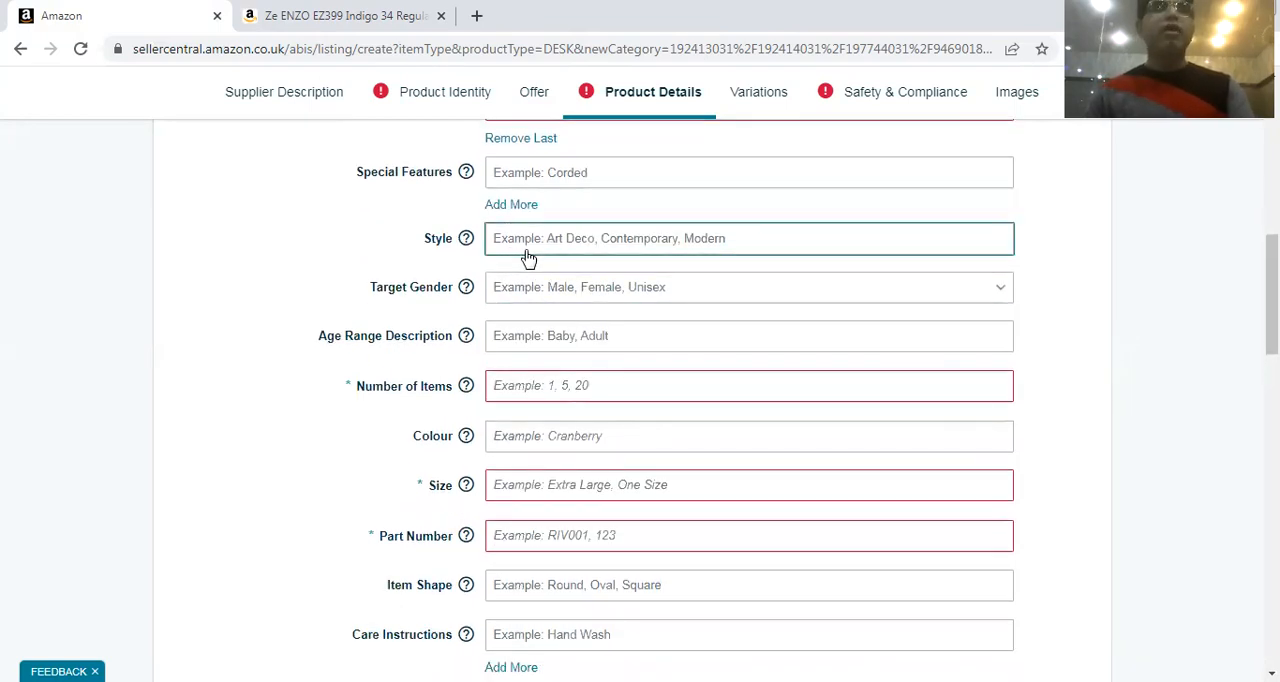
left_click(614, 240)
scroll(560, 398, "down", 3)
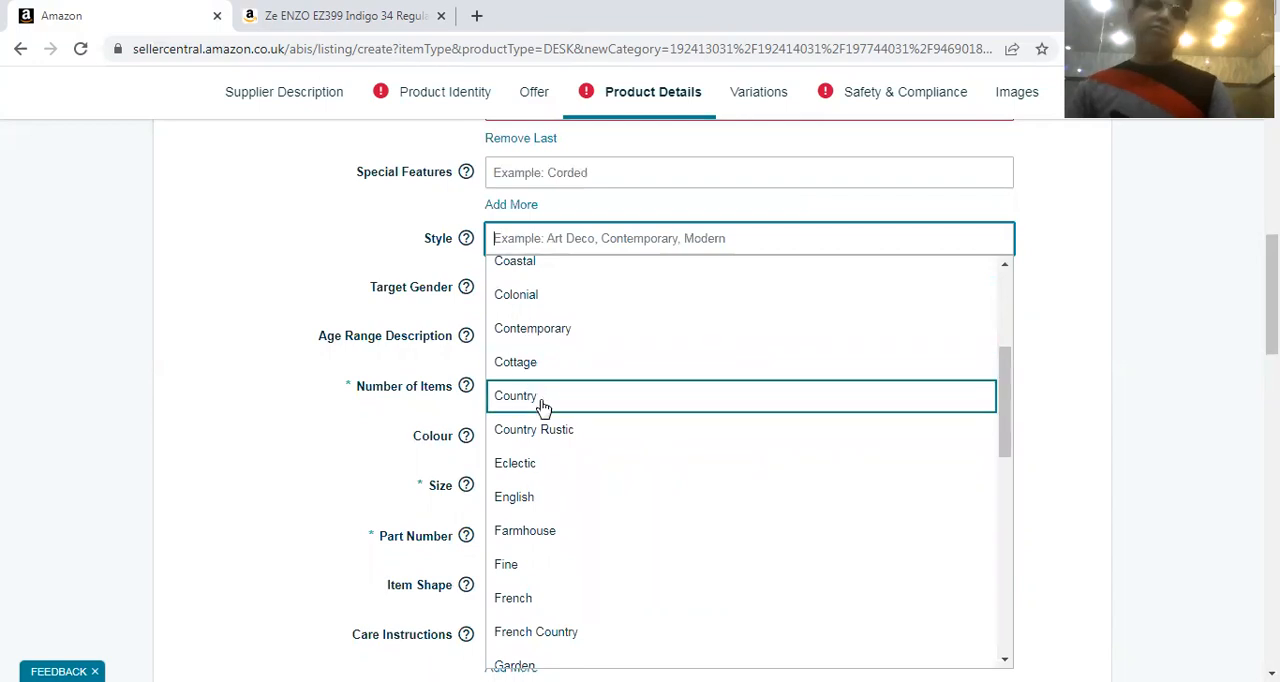
scroll(606, 356, "up", 1)
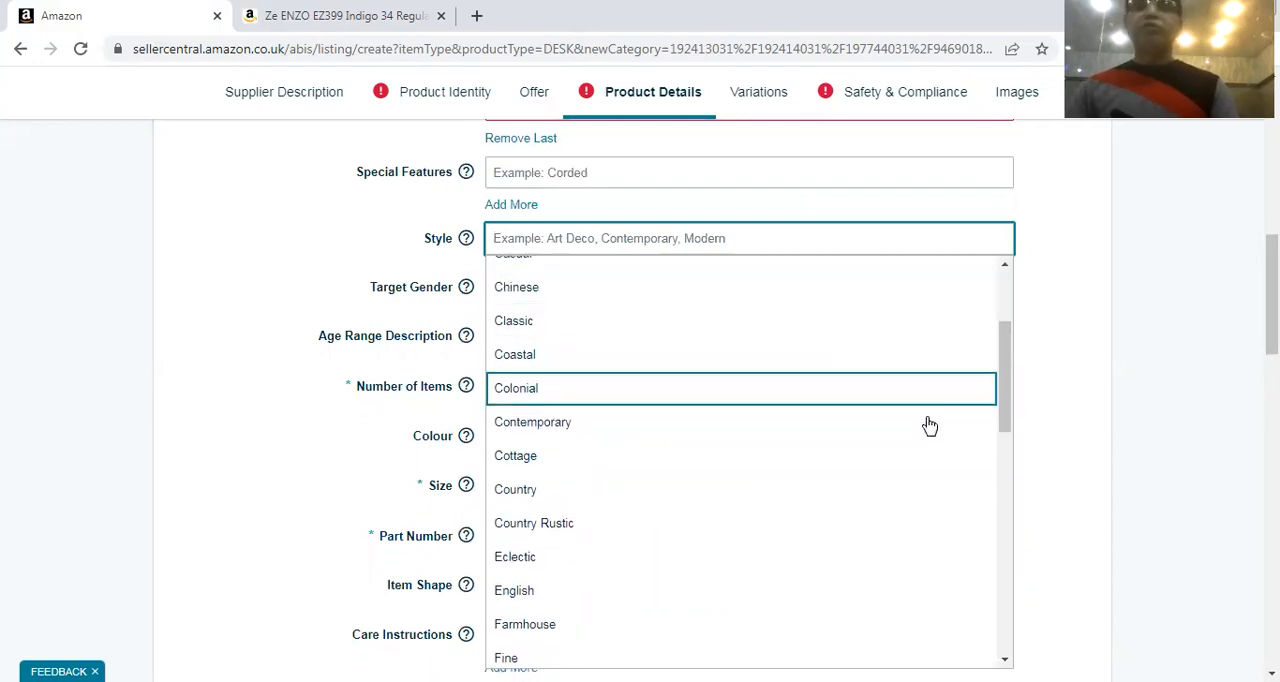
left_click(1103, 357)
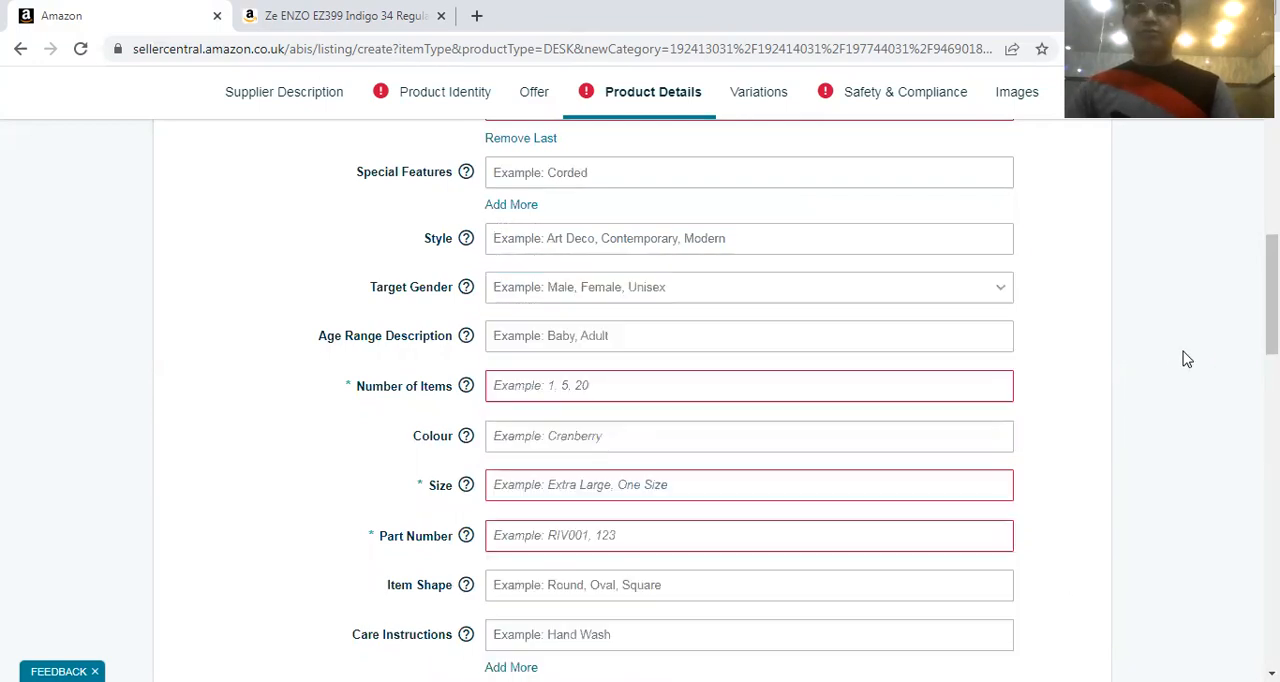
View the Target Gender options without choosing one, and go to the required Part Number field
left_click(528, 298)
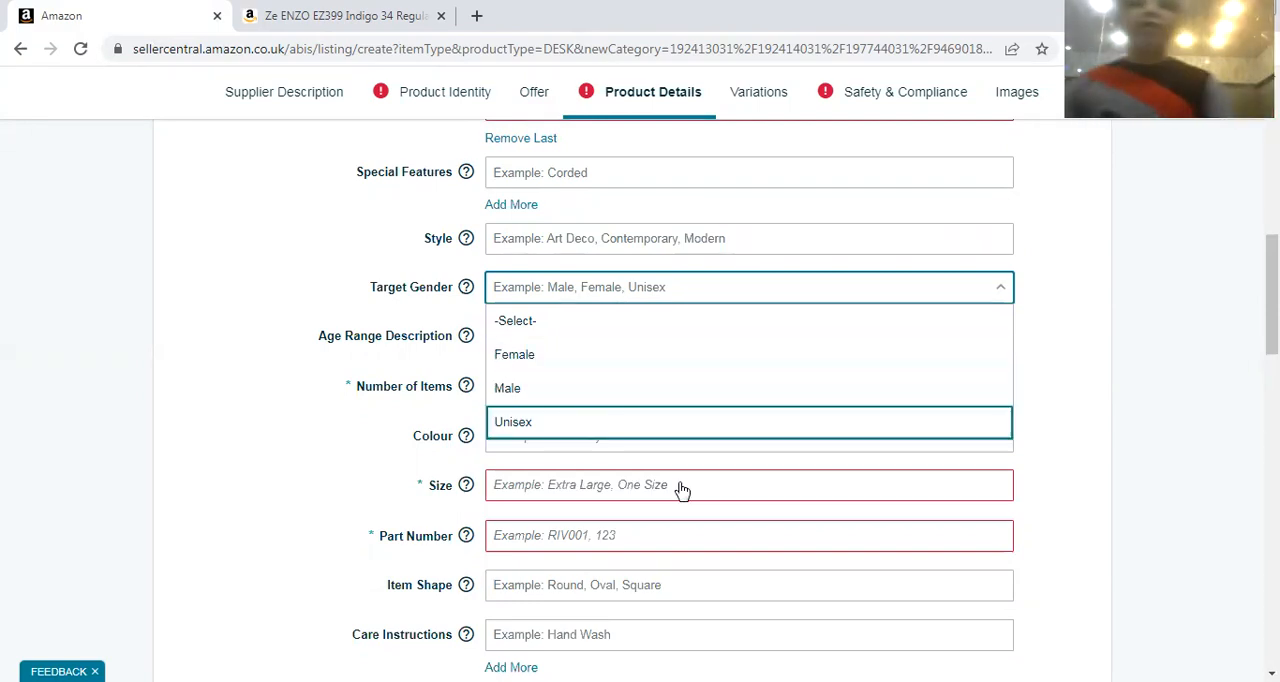
scroll(383, 395, "down", 1)
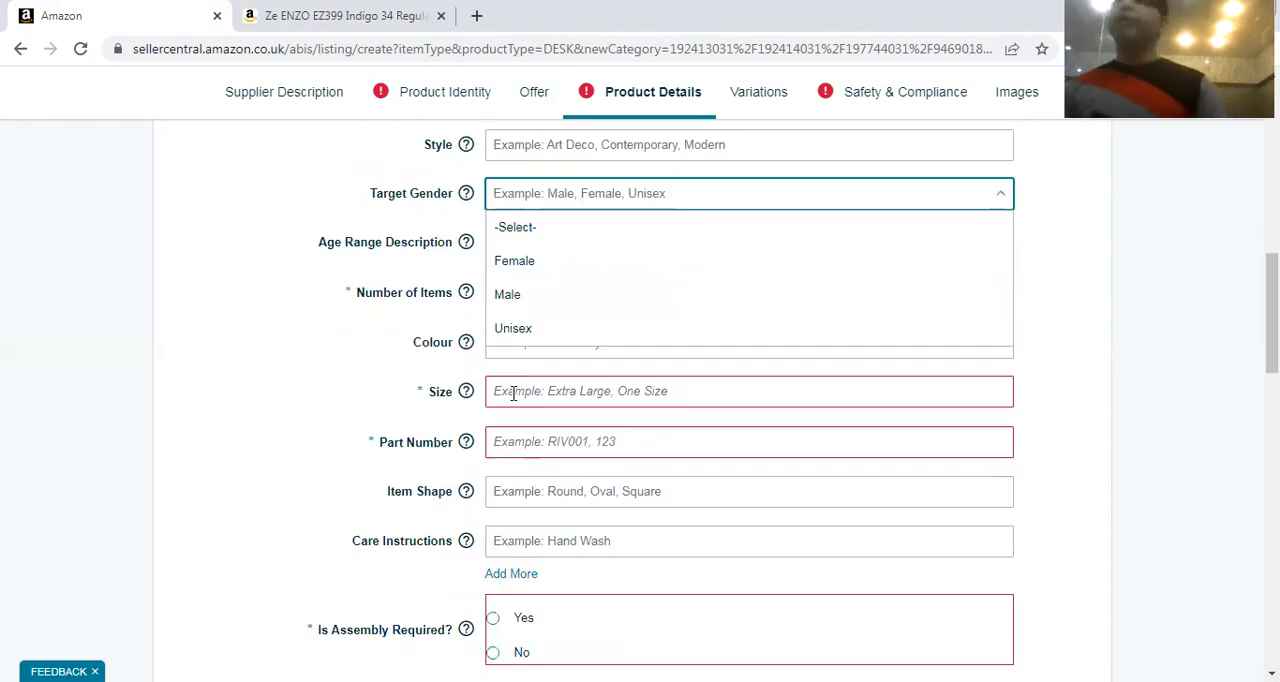
scroll(560, 377, "down", 2)
mouse_move(479, 246)
left_click(500, 264)
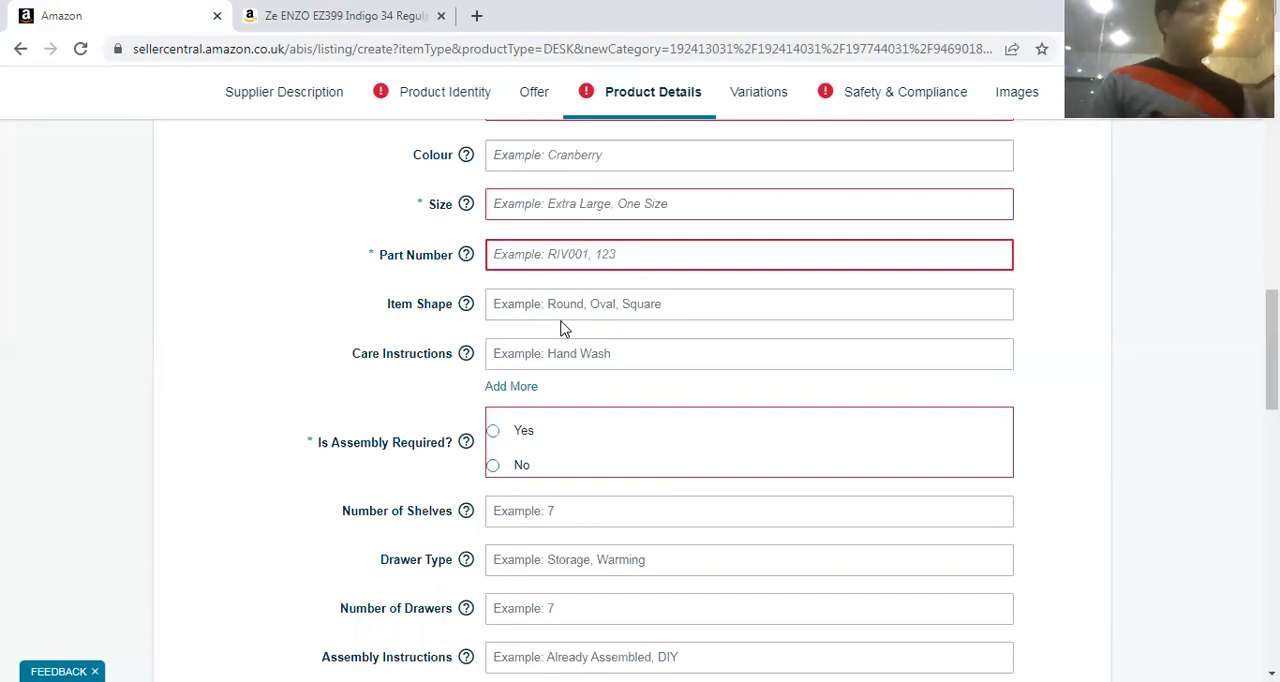
Check the Item Shape help and the suggested Care Instructions values, leaving both fields empty
scroll(676, 316, "down", 1)
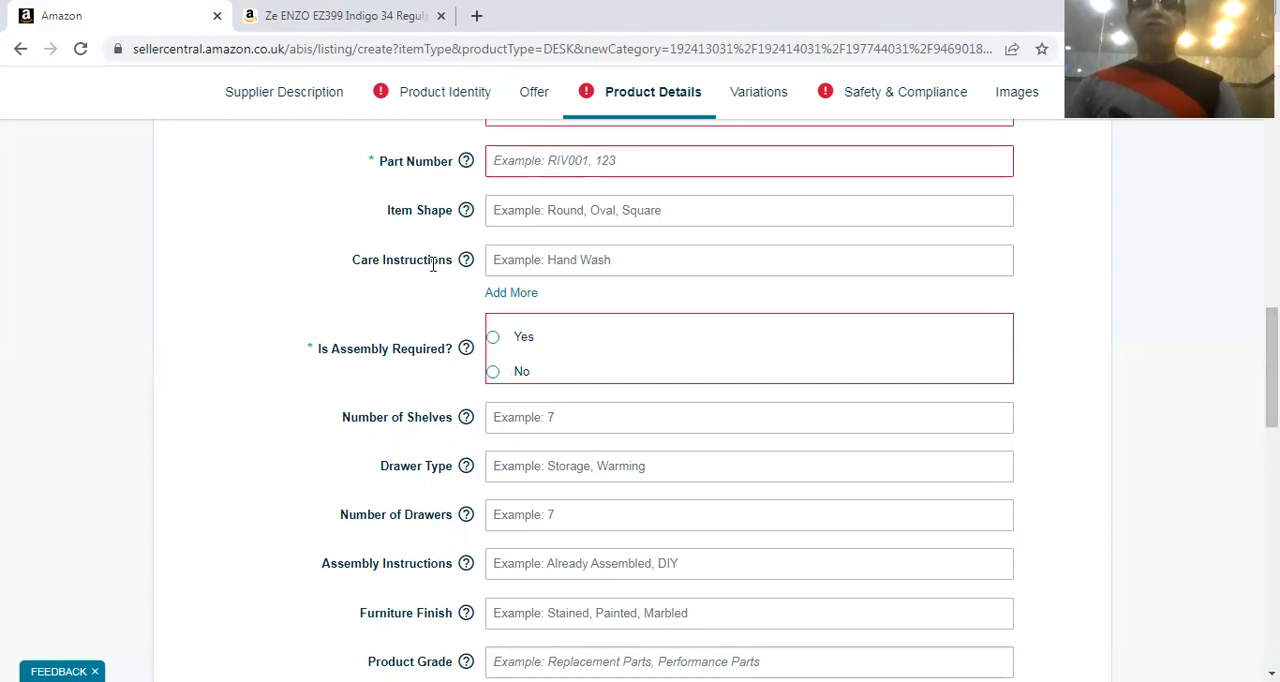
left_click(466, 210)
left_click(563, 268)
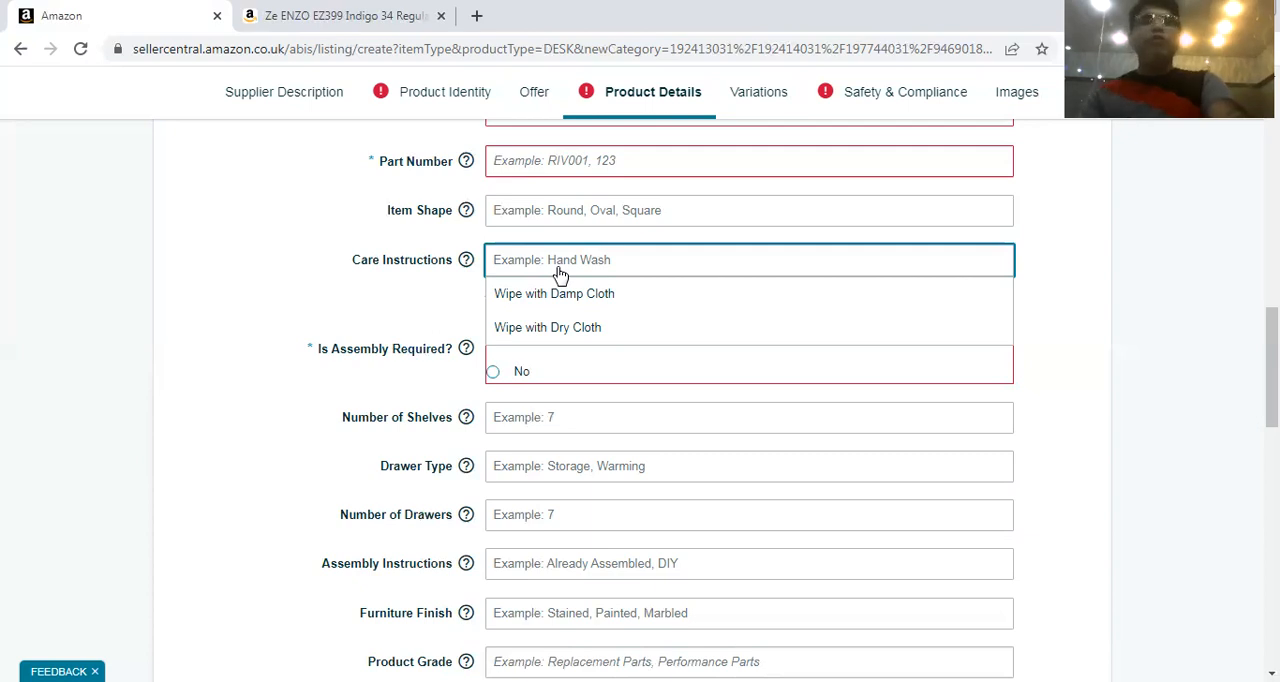
left_click(270, 300)
Review the remaining Product Details fields from assembly and drawers through Included Components and Desk Design to Item Dimensions
scroll(255, 340, "down", 1)
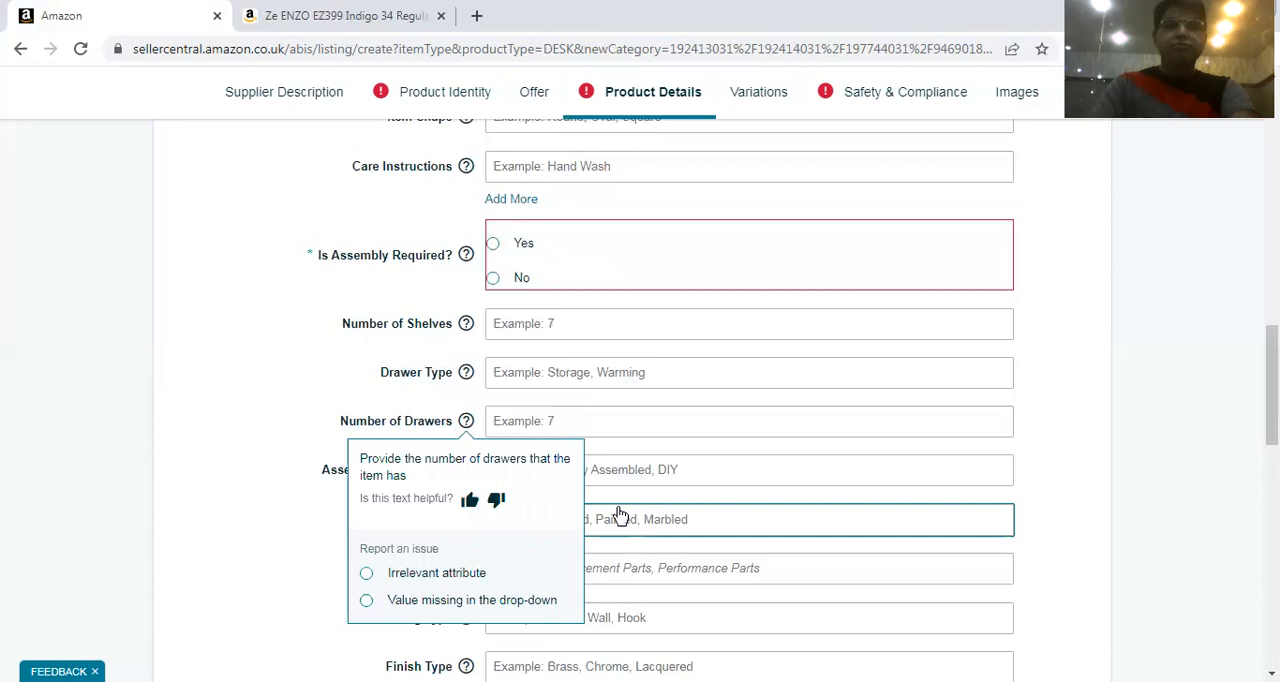
scroll(400, 340, "down", 2)
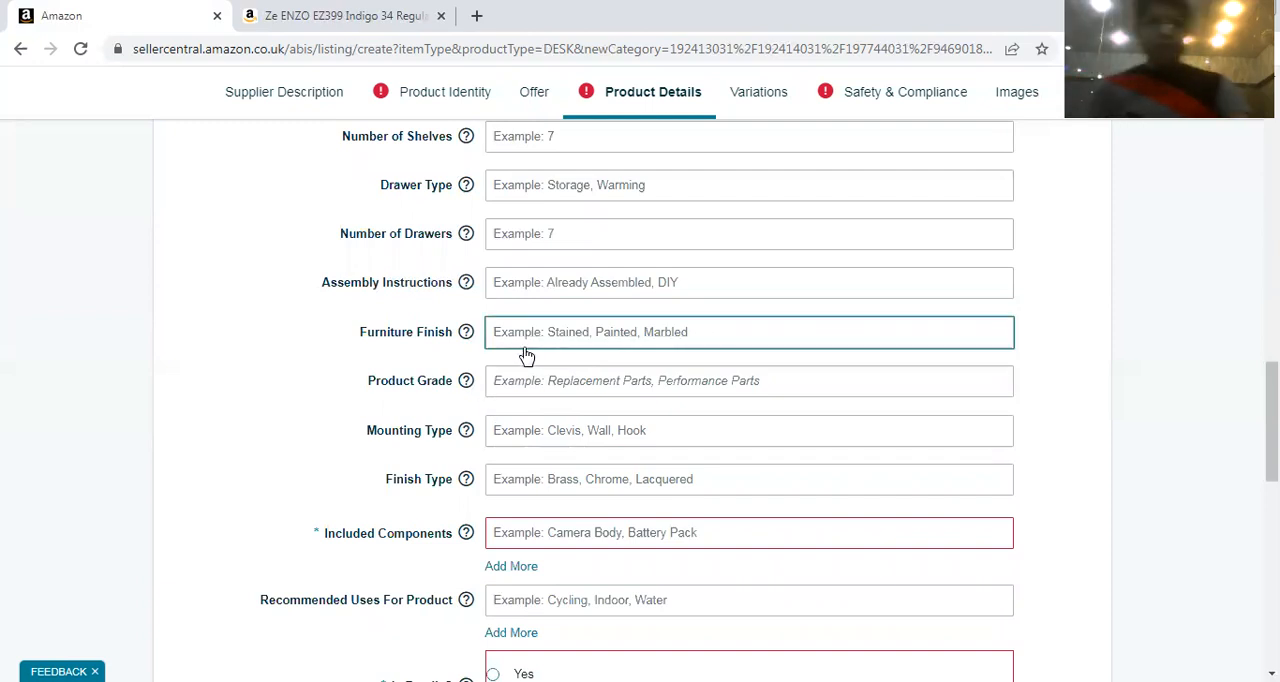
scroll(522, 362, "down", 2)
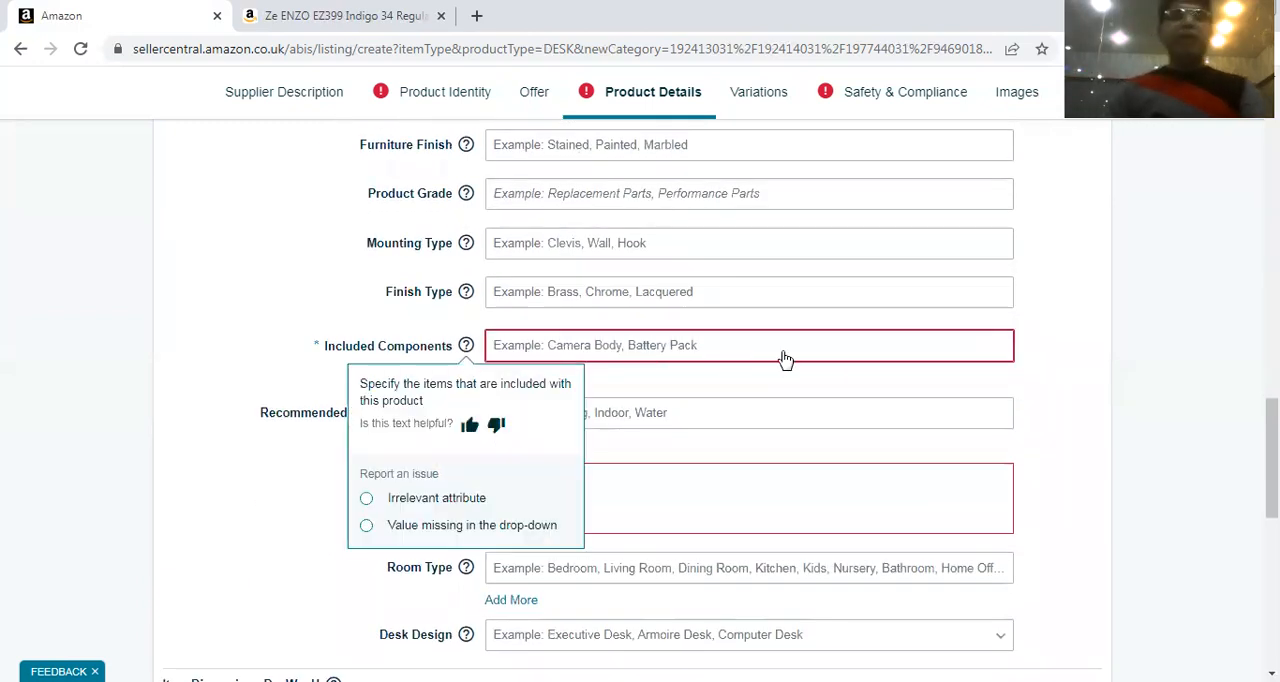
scroll(700, 375, "down", 2)
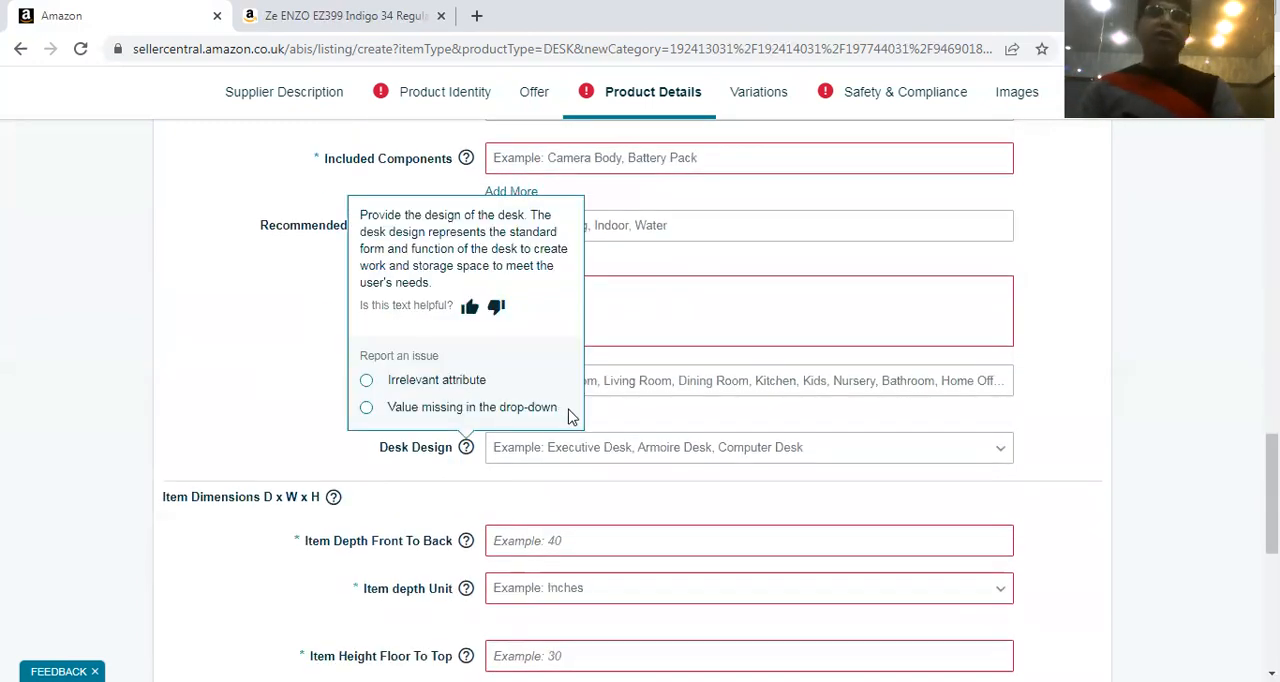
scroll(637, 401, "down", 2)
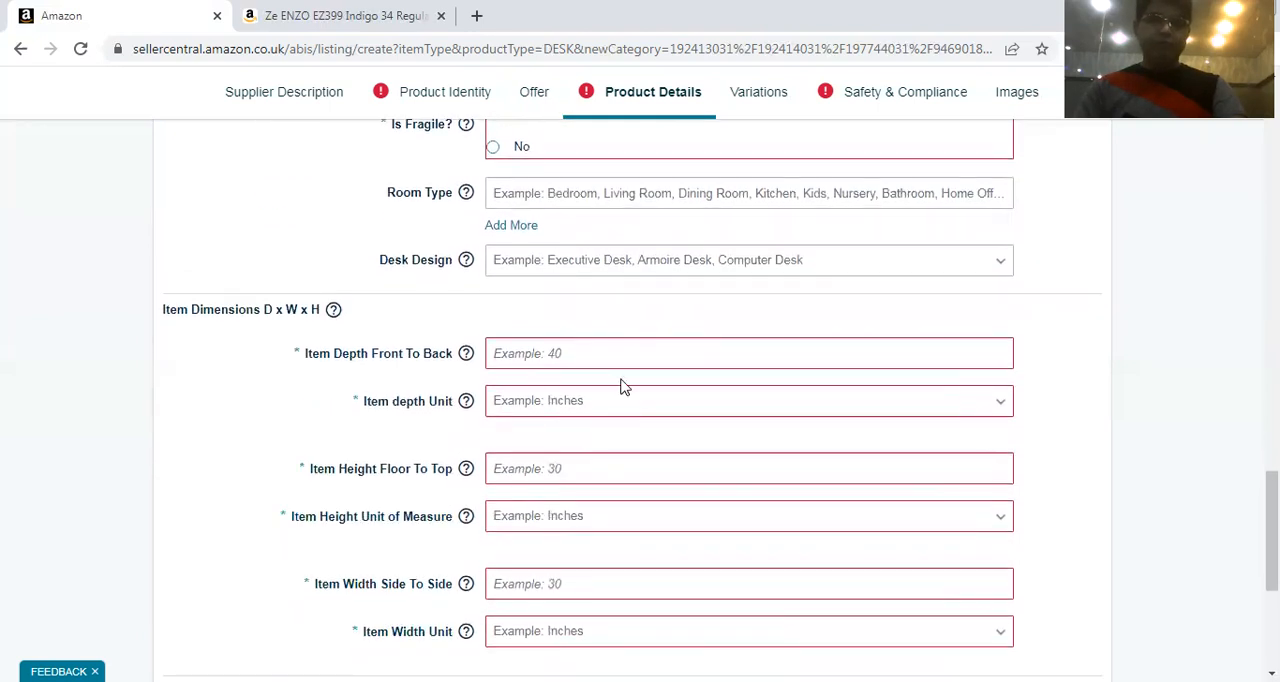
Mark the desk as fragile in the Product Details and look over the required item dimension fields
scroll(571, 391, "down", 2)
scroll(571, 391, "up", 4)
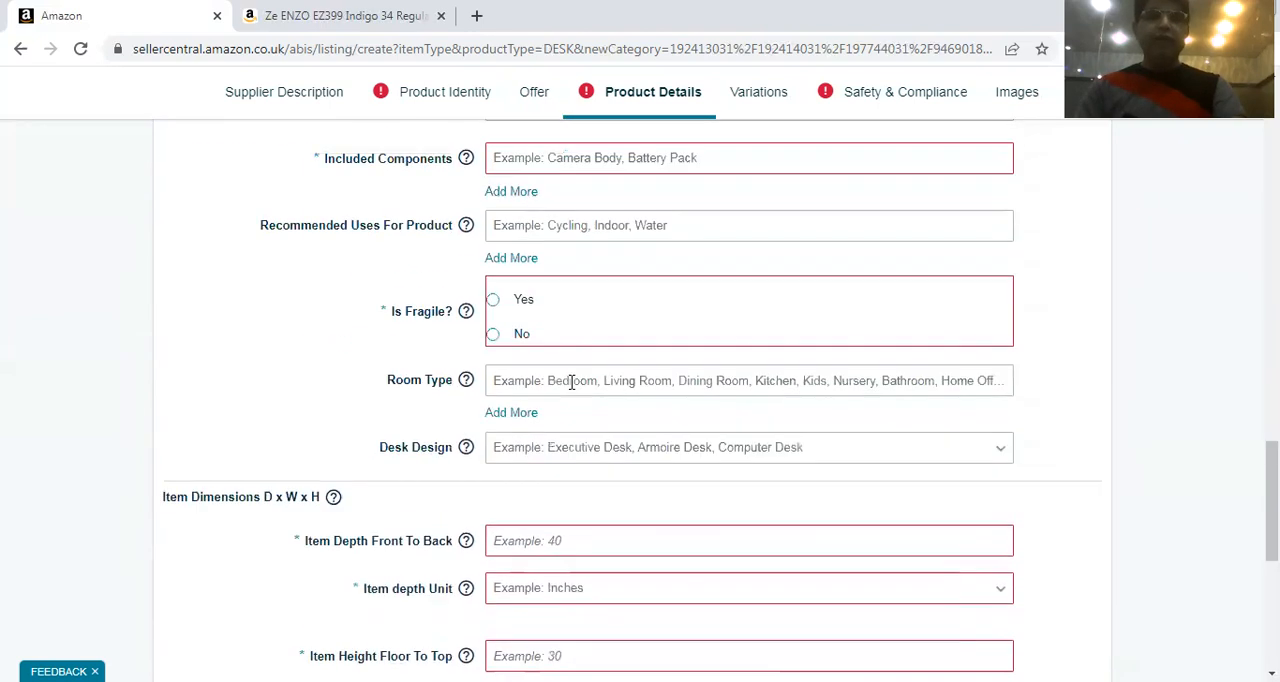
left_click(506, 308)
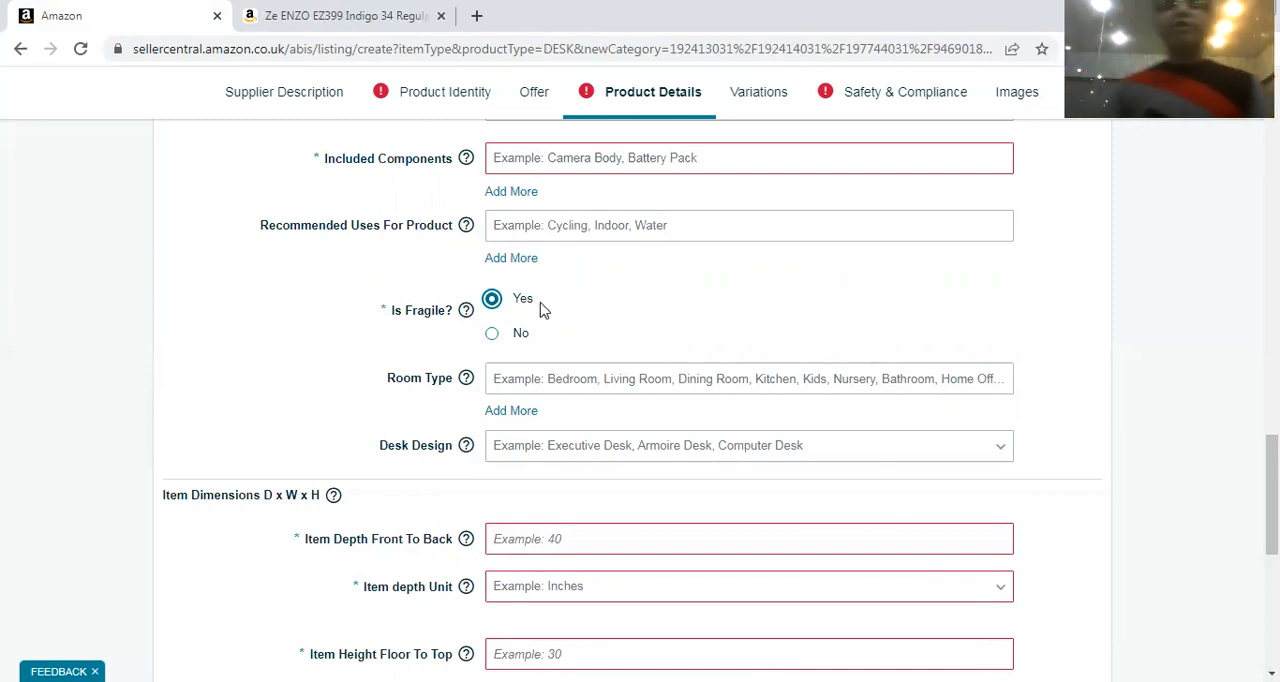
scroll(555, 318, "down", 3)
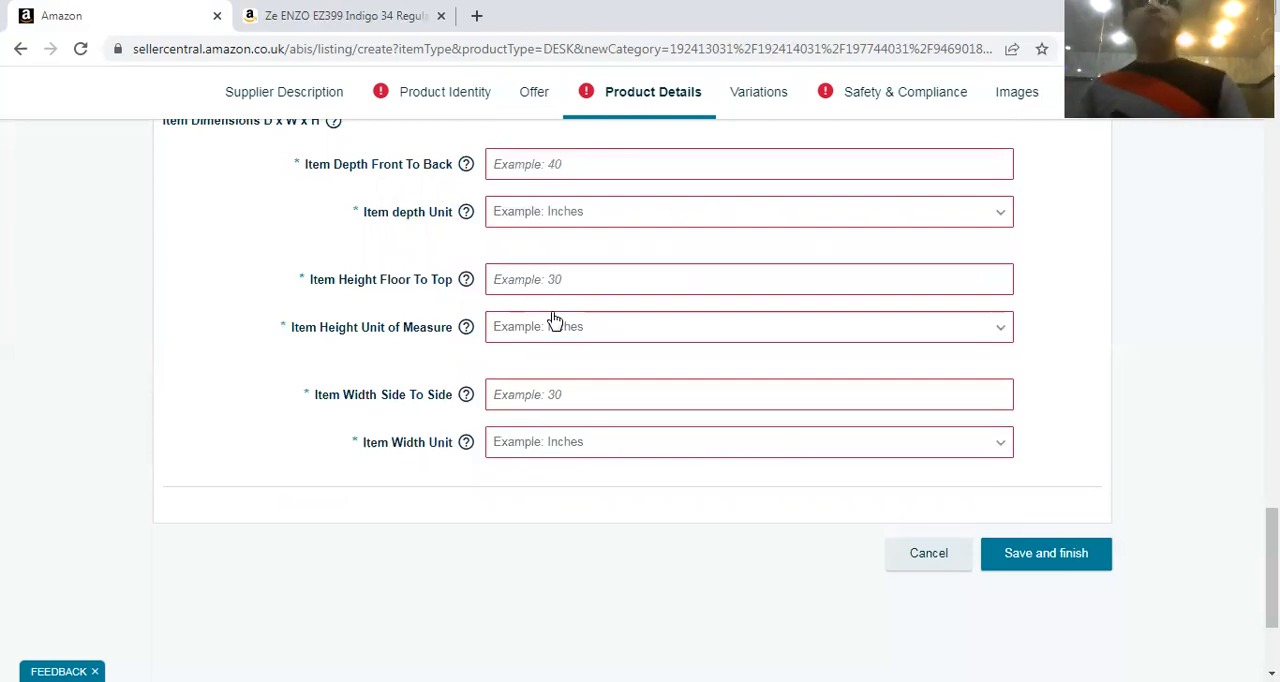
scroll(560, 323, "up", 10)
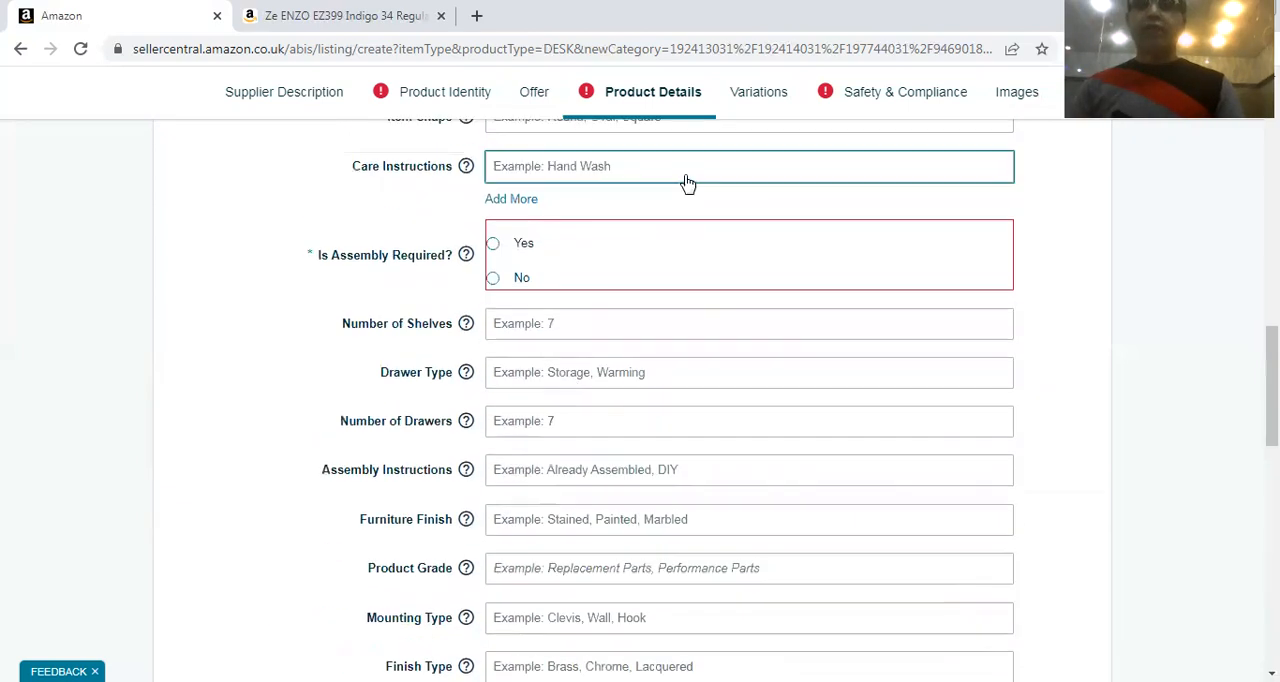
scroll(648, 135, "up", 3)
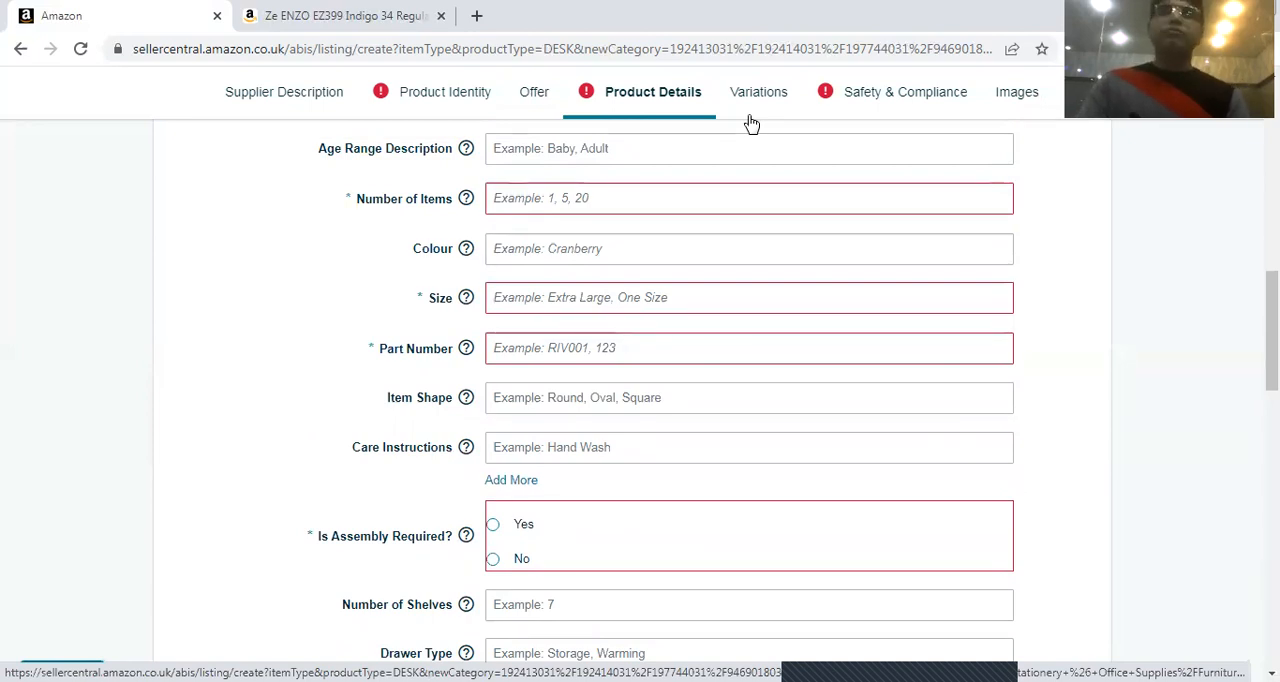
Set Dangerous Goods Regulations to Transportation in Safety & Compliance and look over the hazmat, weight and spare part fields
left_click(920, 100)
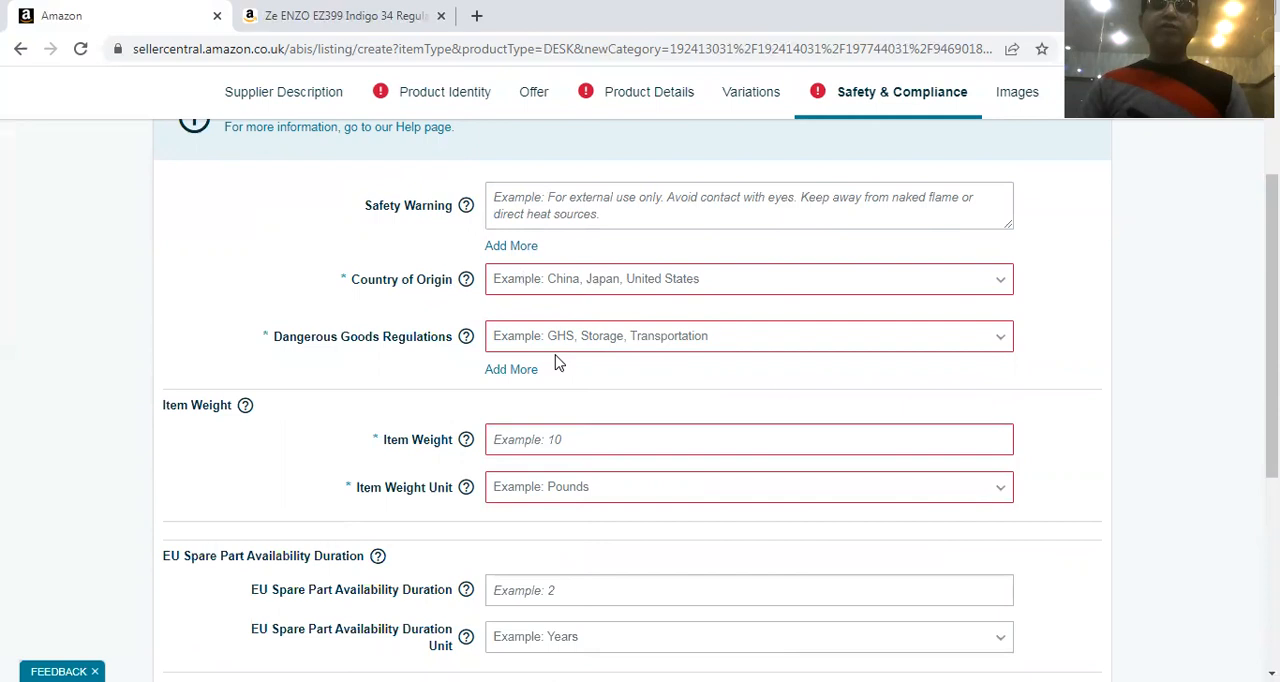
scroll(557, 363, "down", 1)
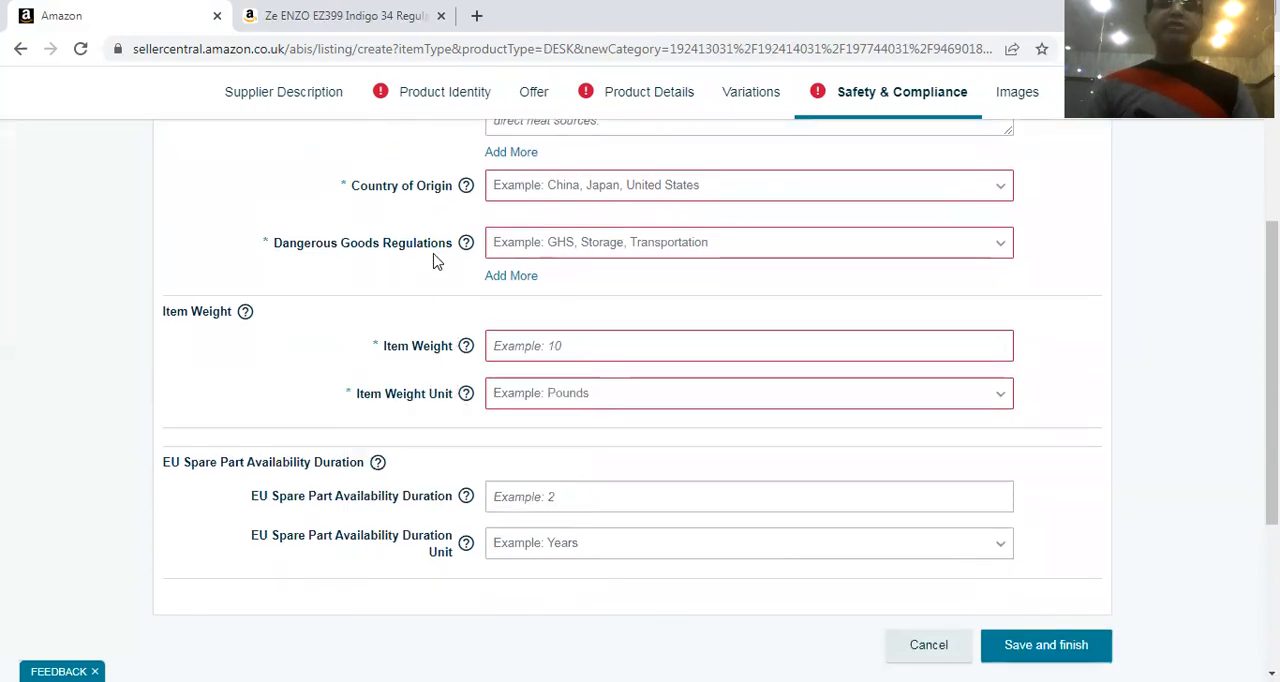
left_click(547, 251)
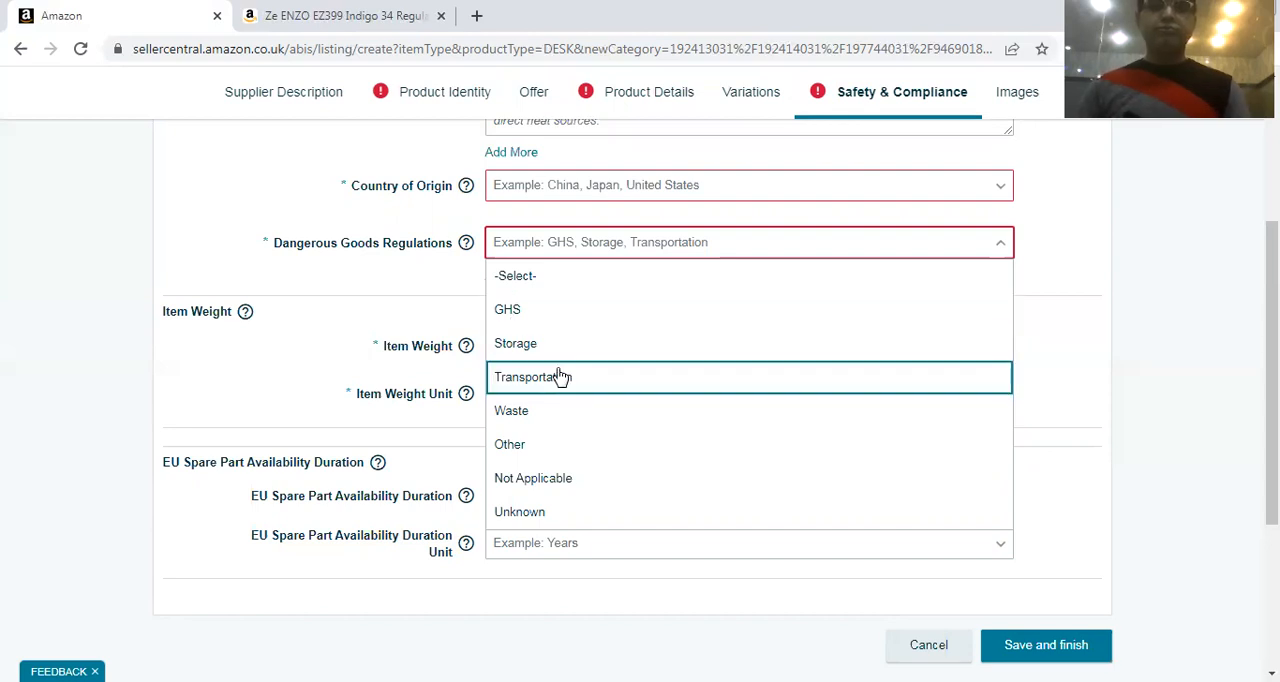
left_click(512, 369)
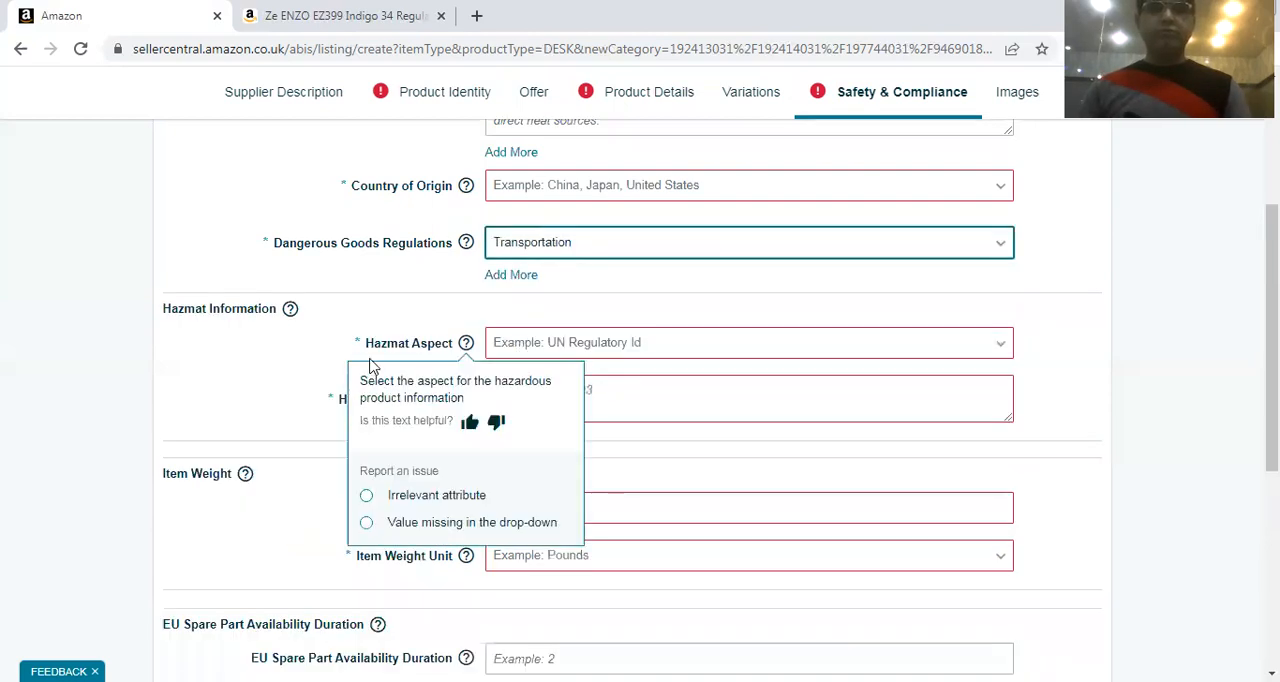
scroll(372, 366, "down", 3)
scroll(748, 337, "down", 1)
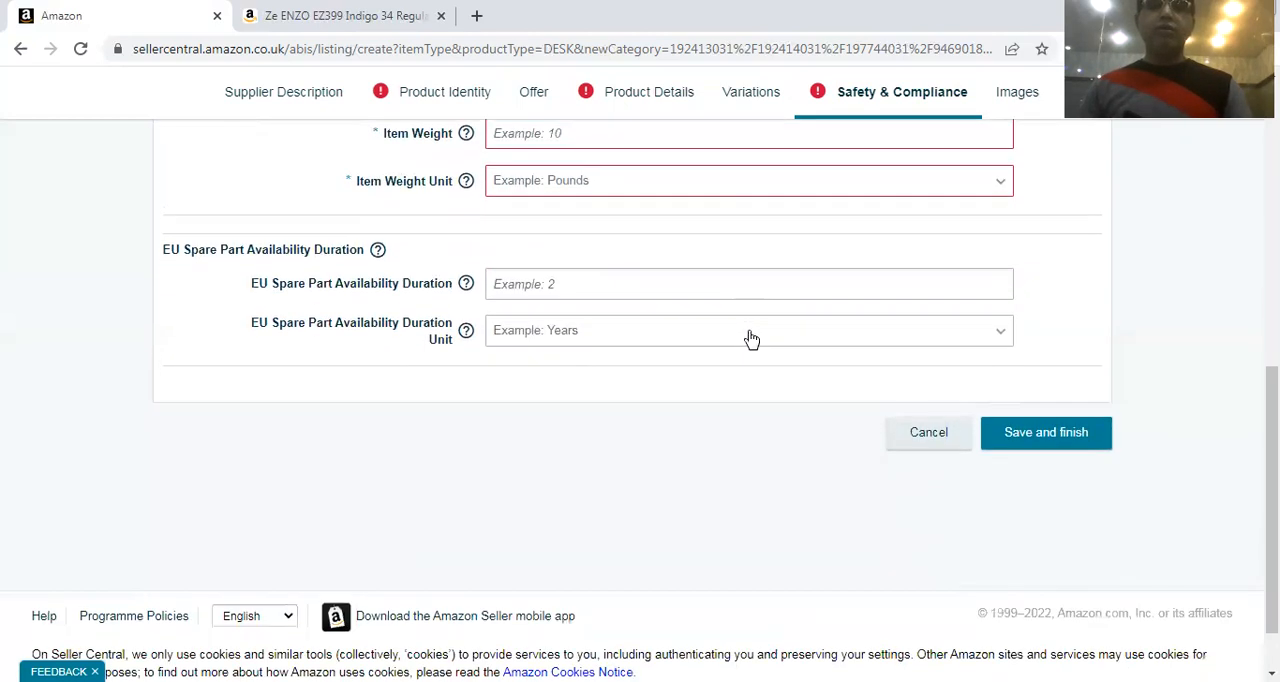
scroll(580, 330, "up", 1)
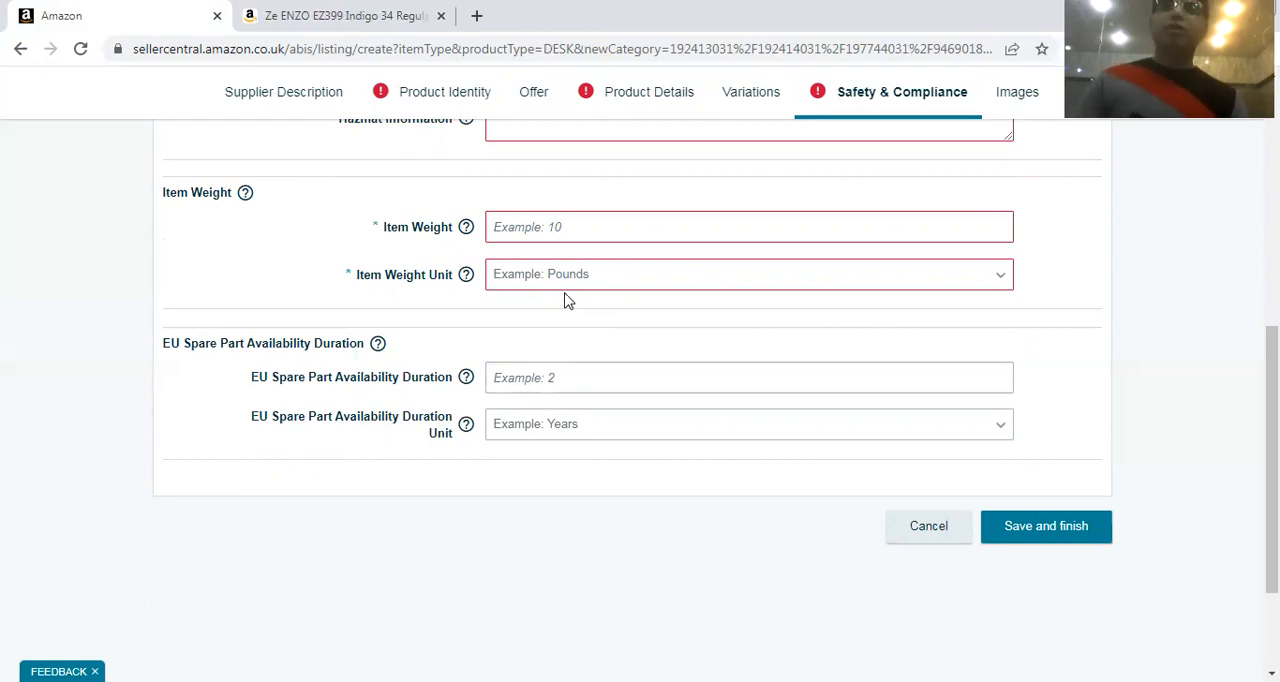
scroll(729, 240, "up", 5)
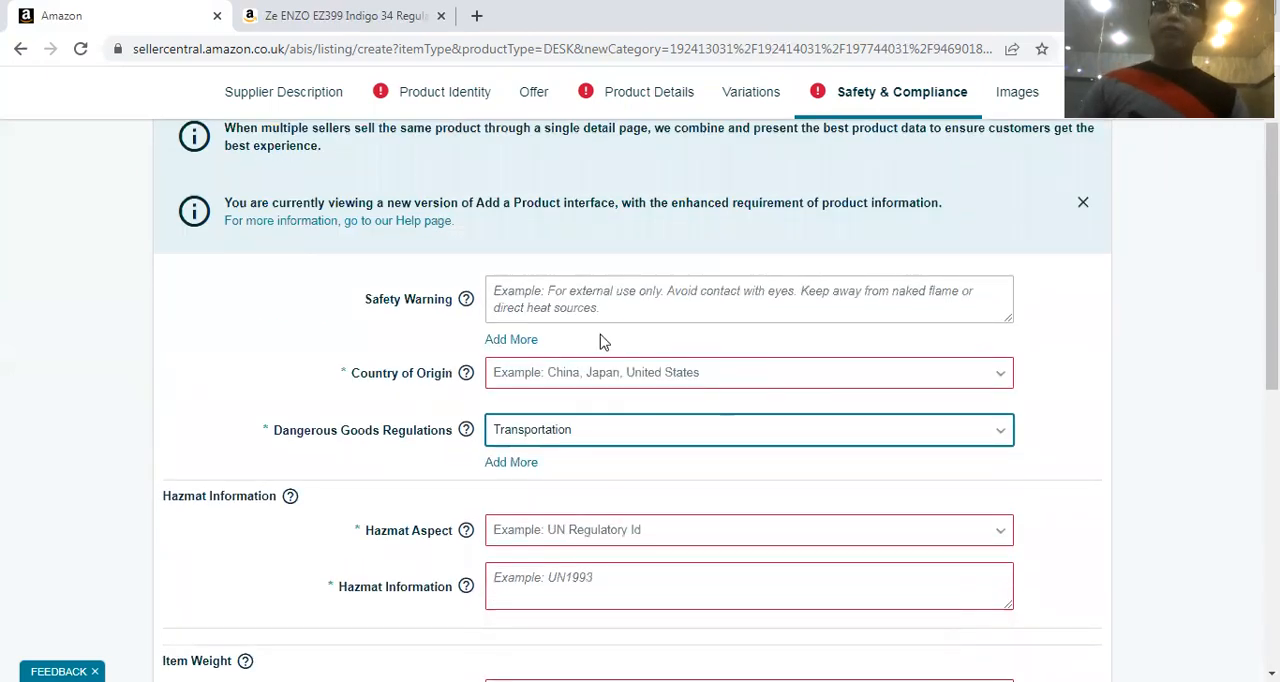
Review the product image upload slots in the Images section of the listing
left_click(1020, 92)
scroll(443, 537, "down", 2)
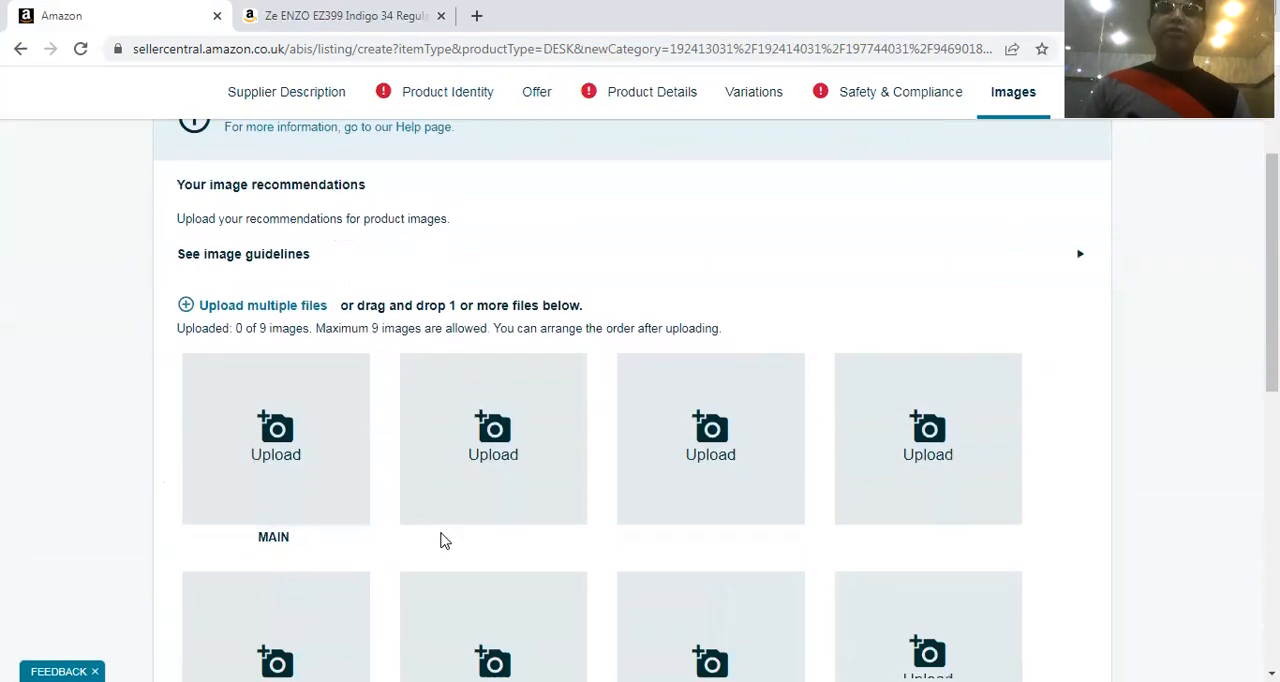
scroll(349, 486, "down", 2)
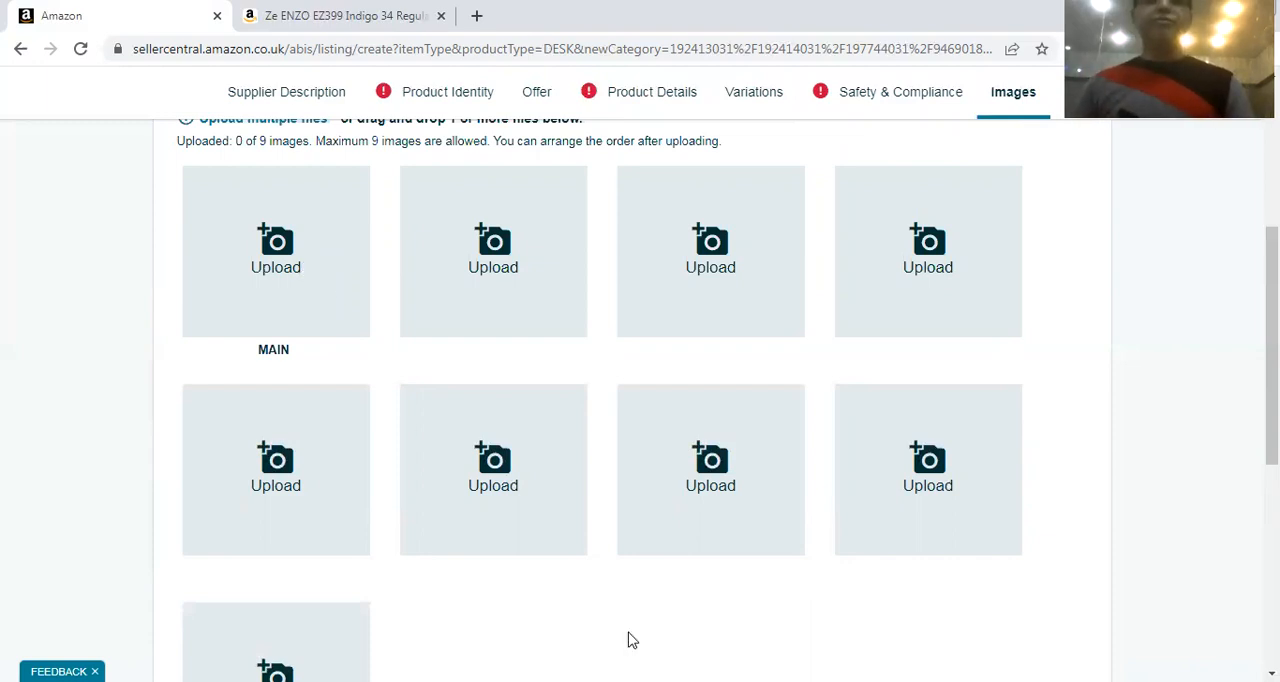
scroll(585, 557, "down", 3)
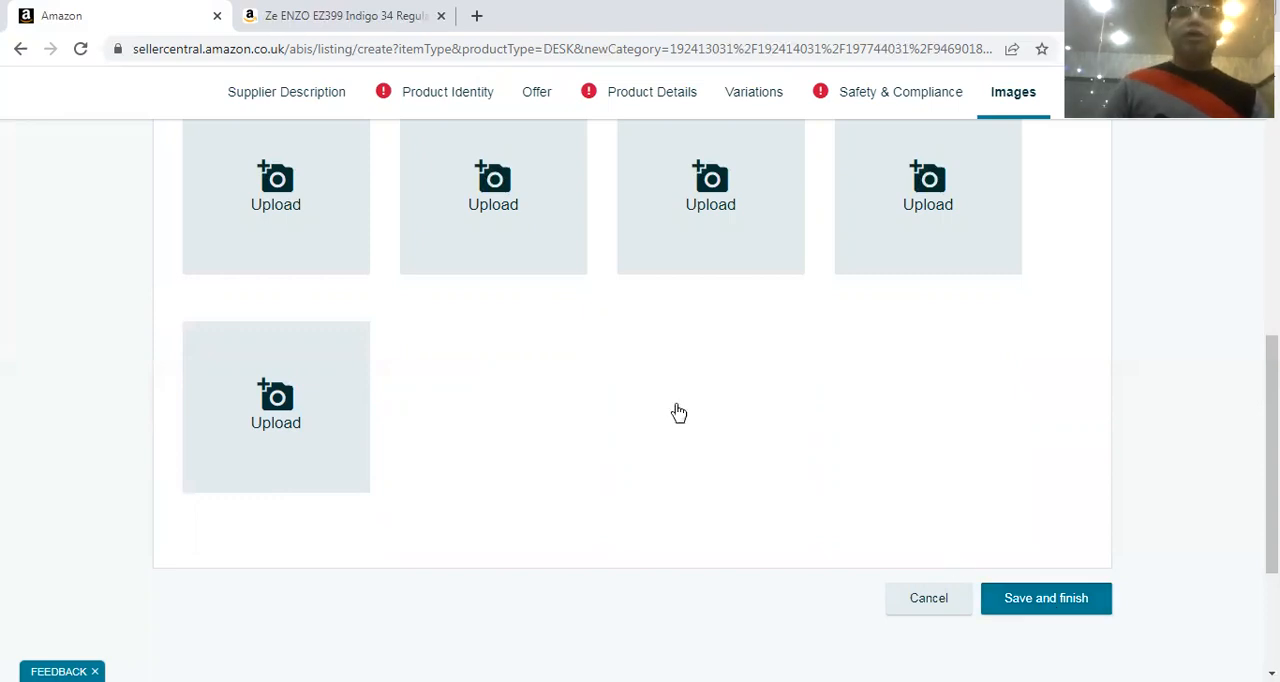
scroll(548, 365, "up", 5)
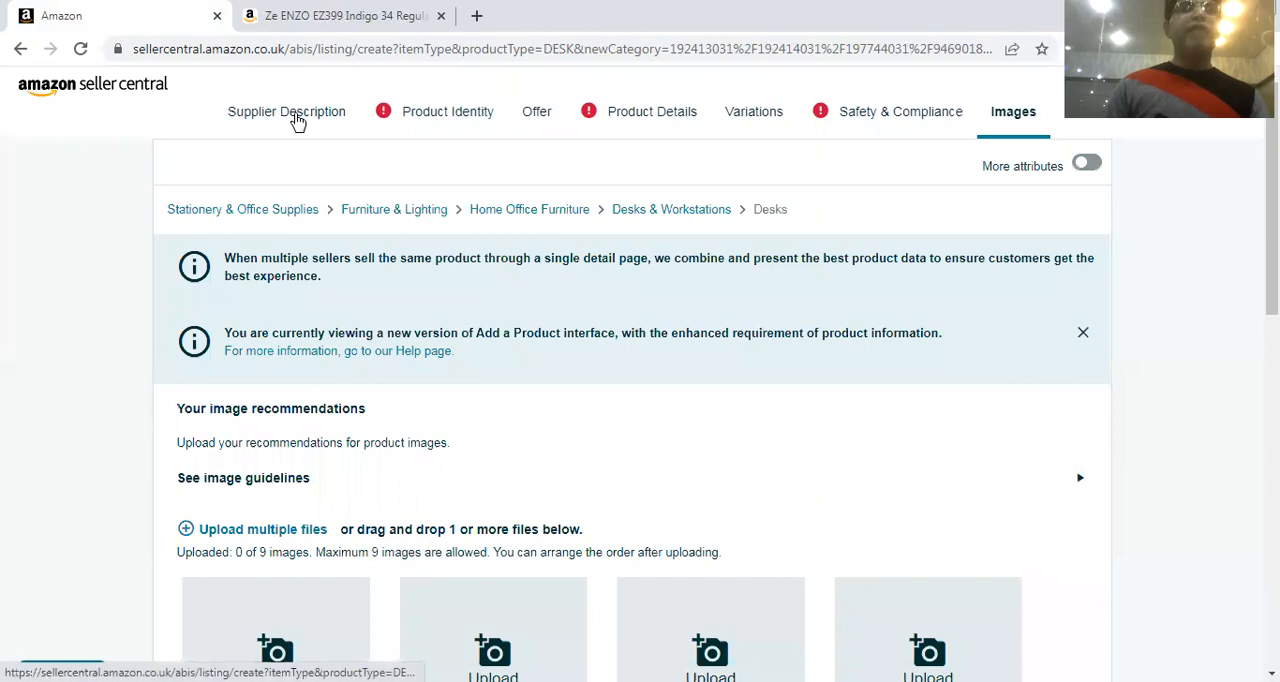
Check the Contribution SKU field in Supplier Description and review the Product Identity fields from Variations to Manufacturer
left_click(299, 113)
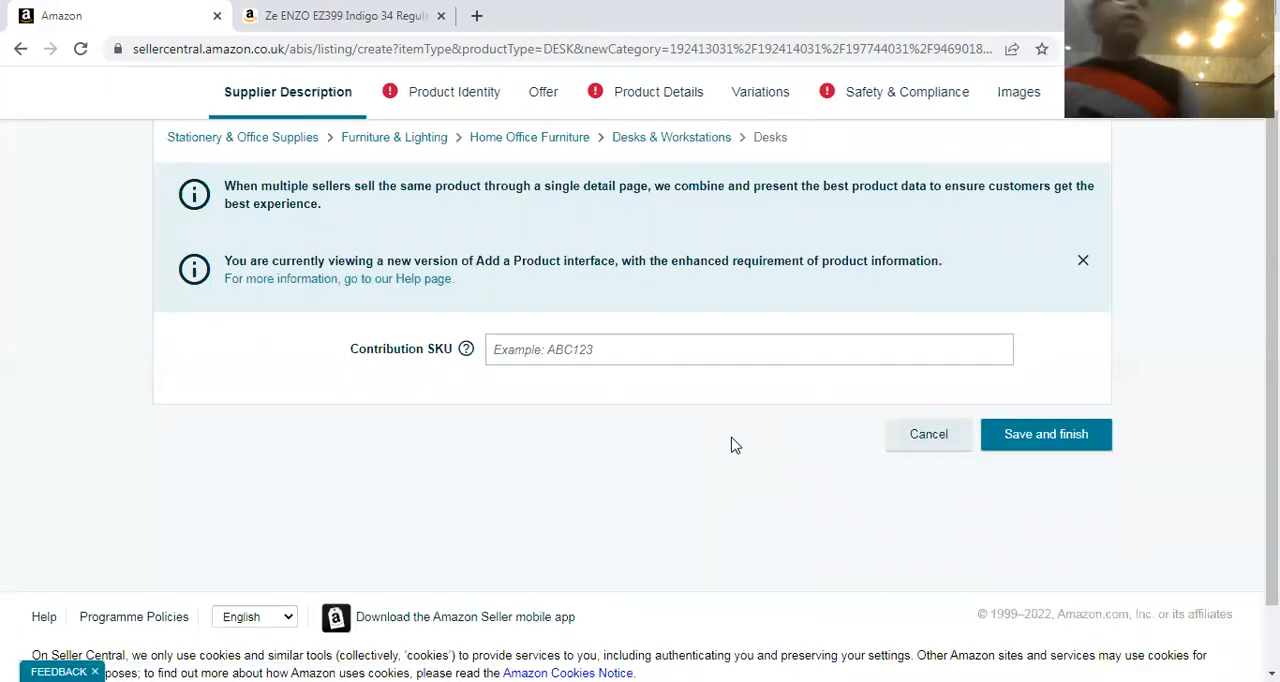
left_click(484, 95)
scroll(700, 385, "down", 1)
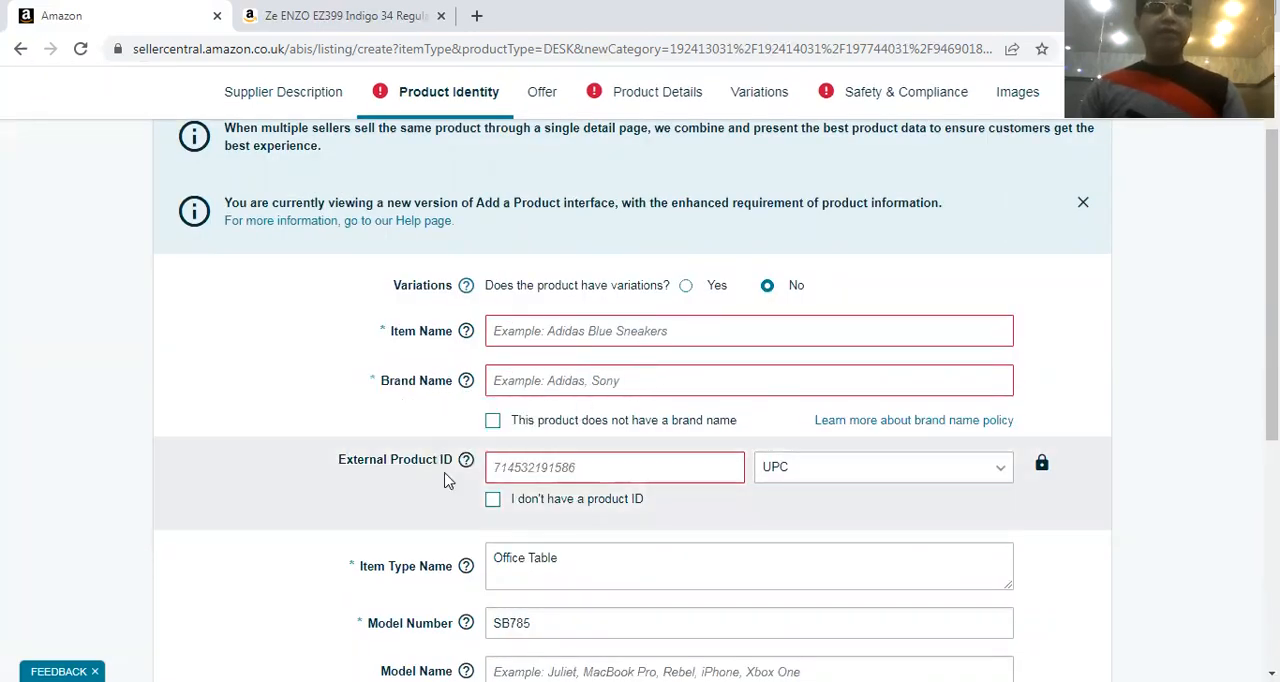
scroll(713, 472, "down", 2)
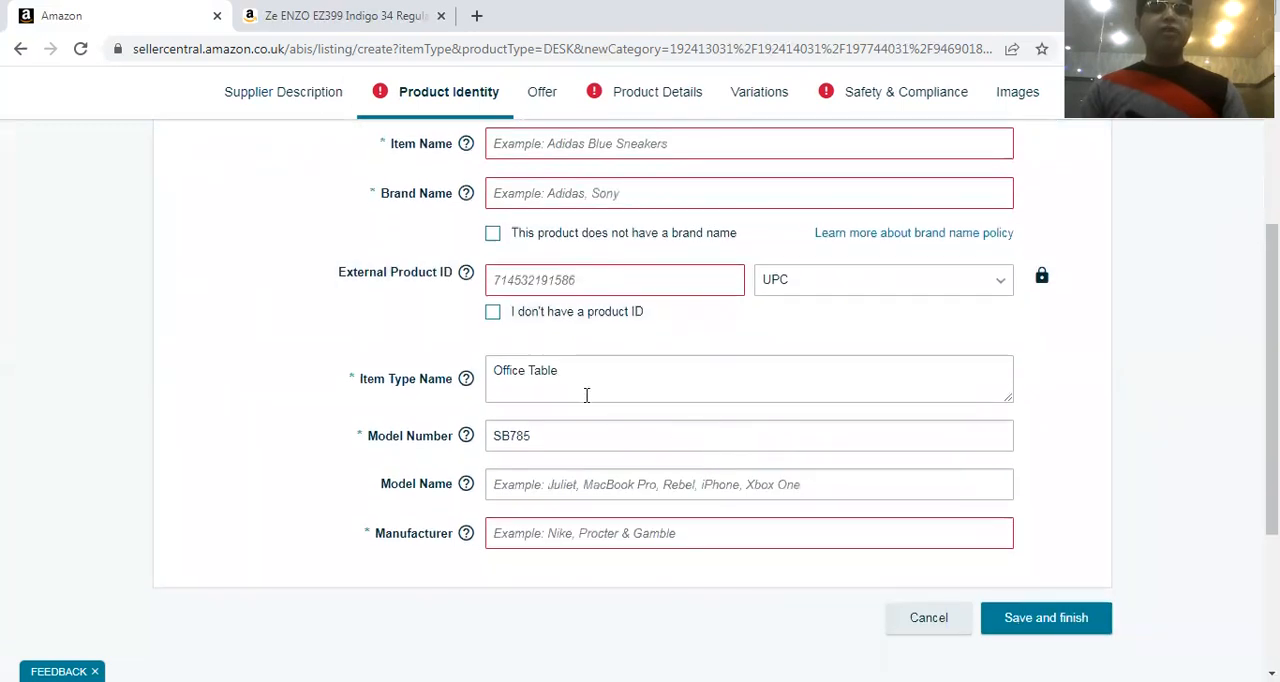
scroll(585, 395, "down", 2)
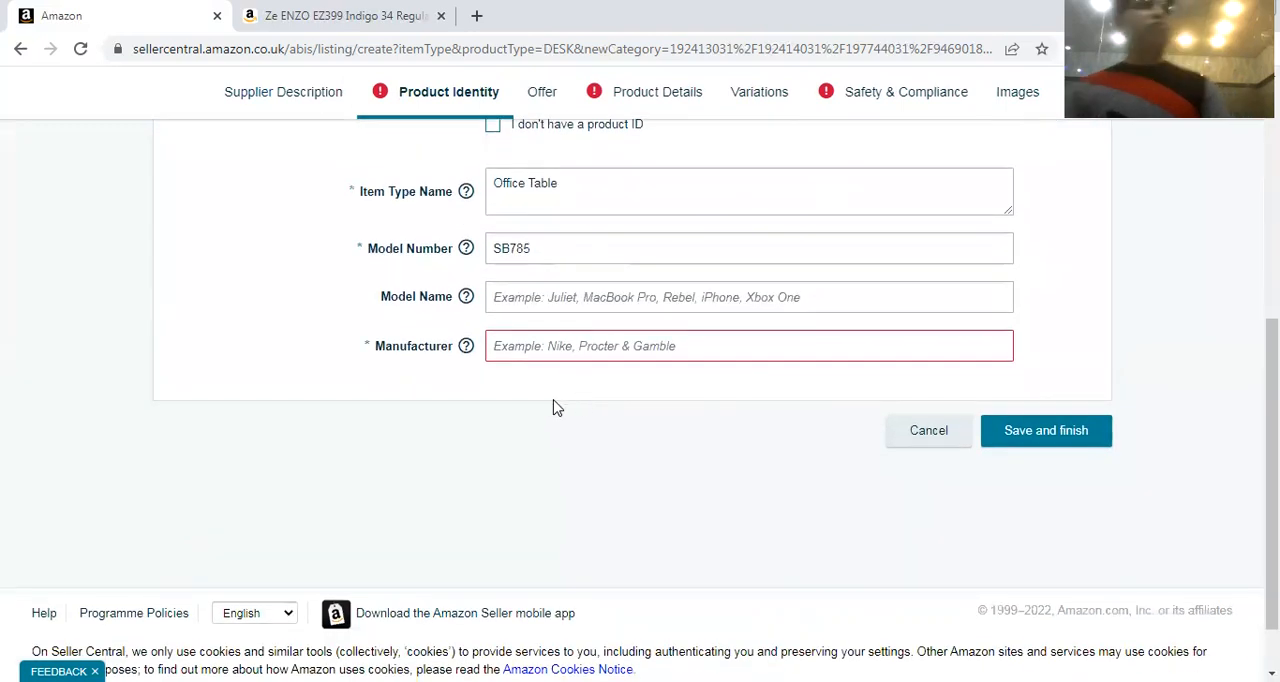
scroll(423, 449, "up", 5)
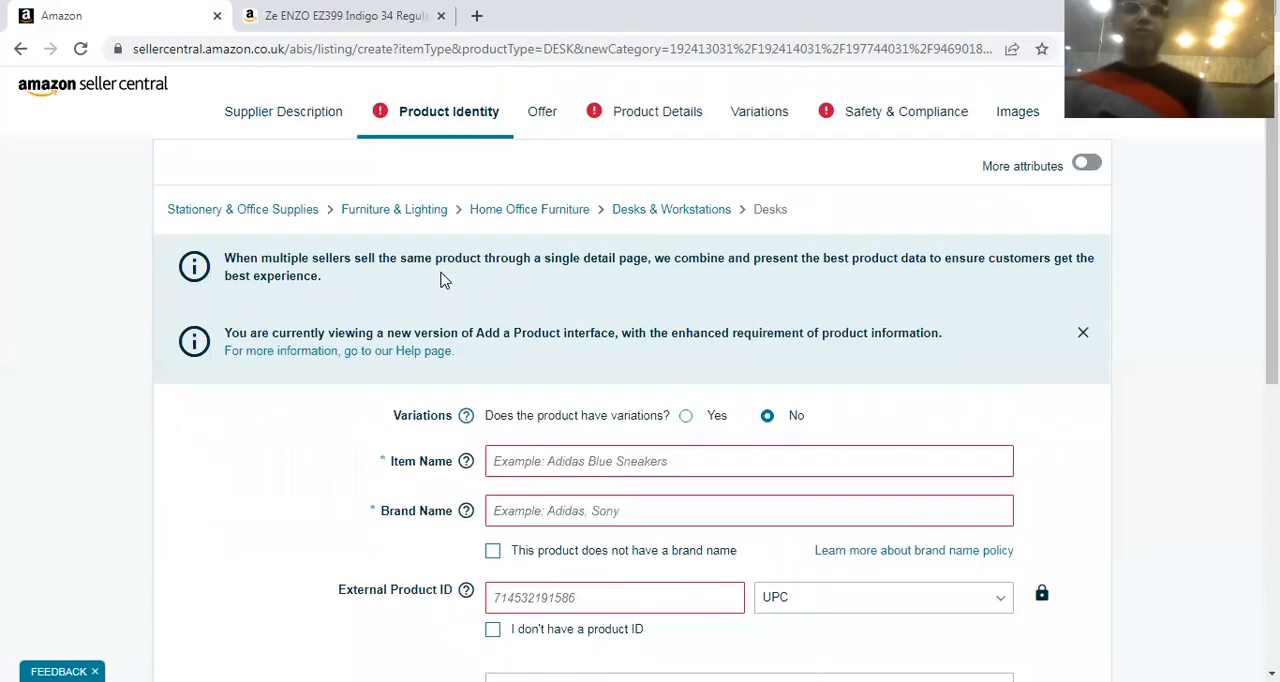
Review the Offer section through its fulfilment channel, and recheck the Product Details fields from Product Description to Desk Design
left_click(542, 113)
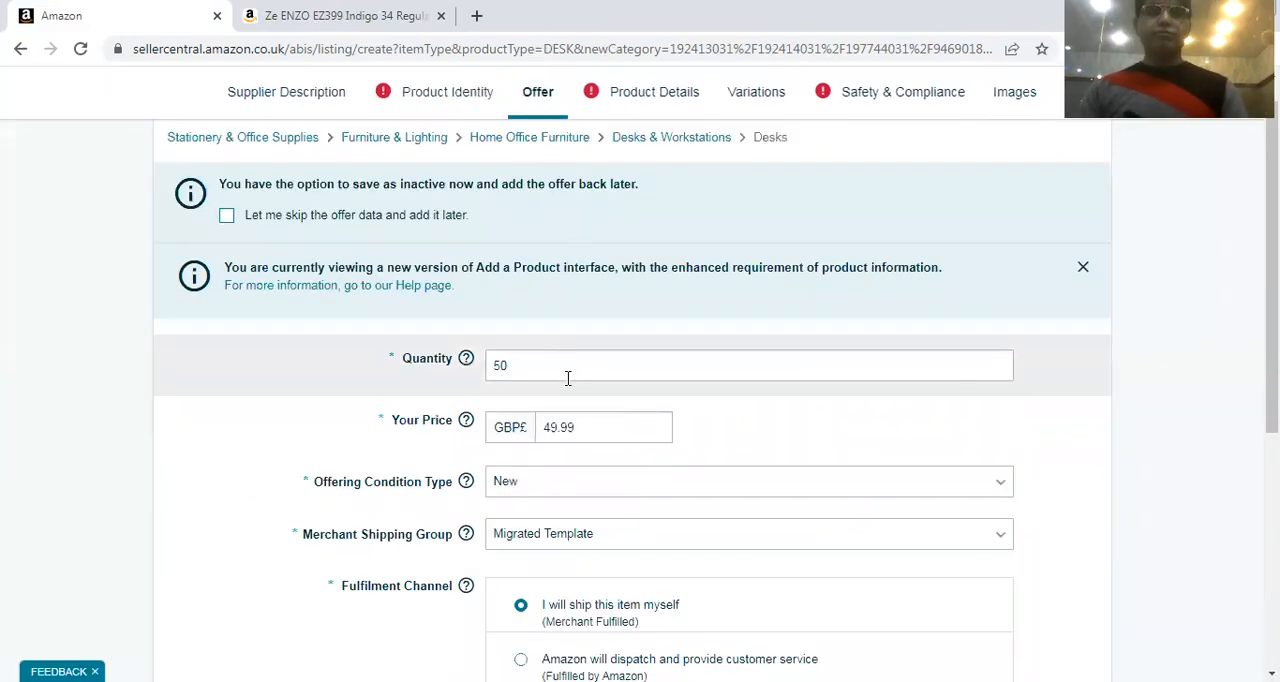
scroll(569, 376, "down", 2)
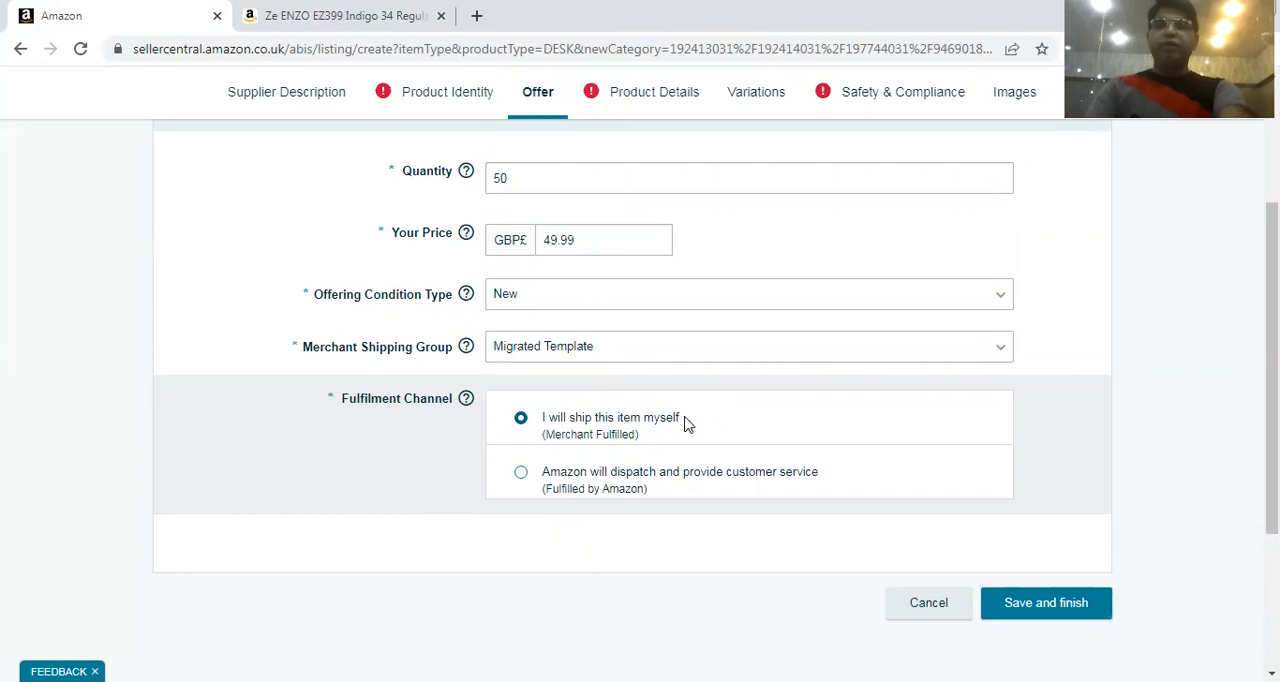
left_click(618, 108)
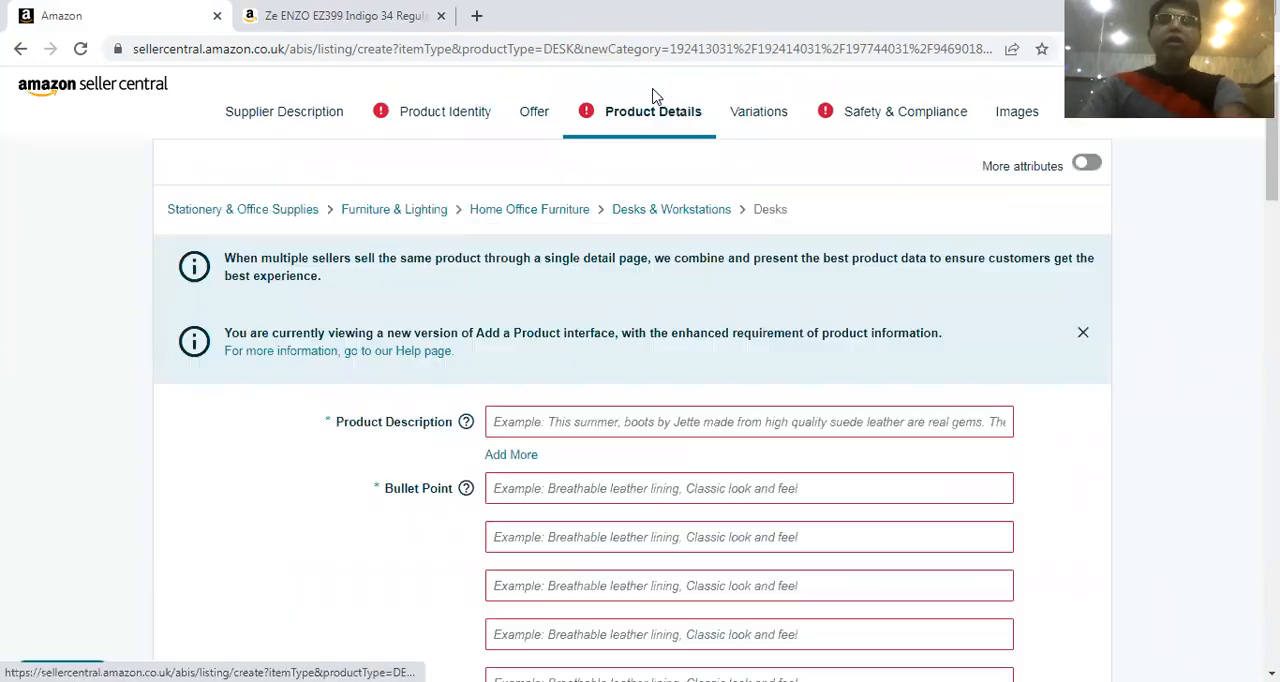
scroll(766, 256, "down", 1)
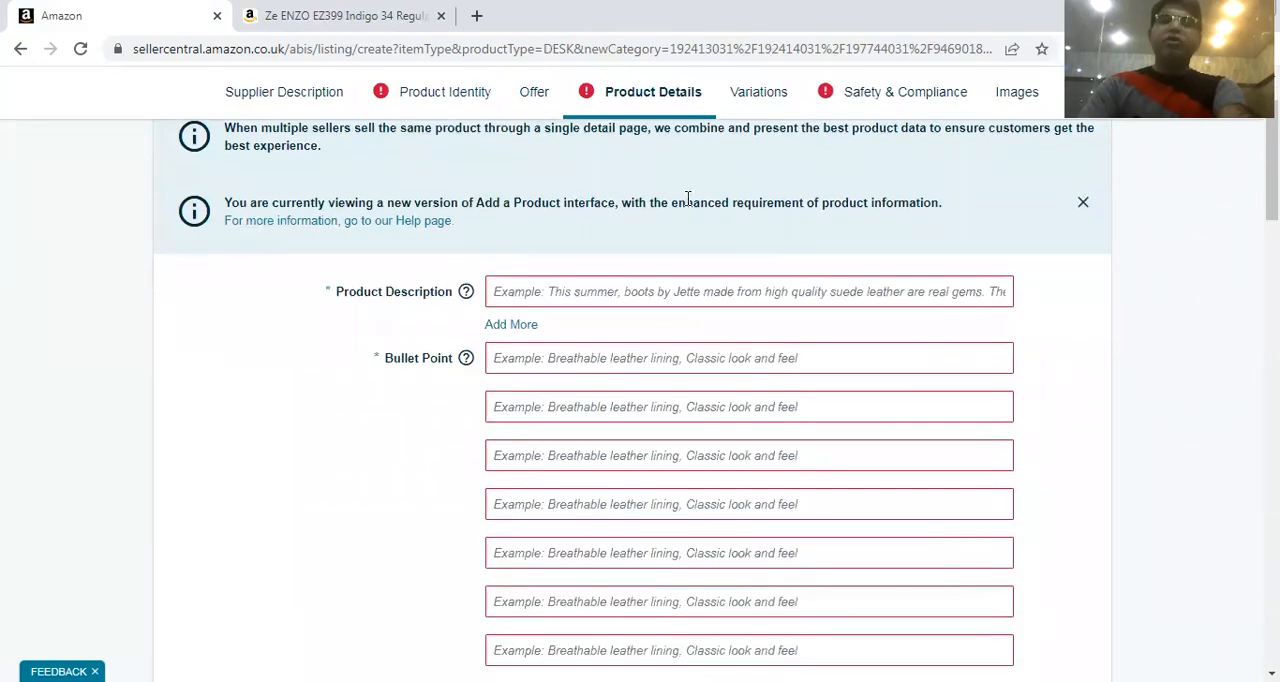
scroll(730, 182, "down", 6)
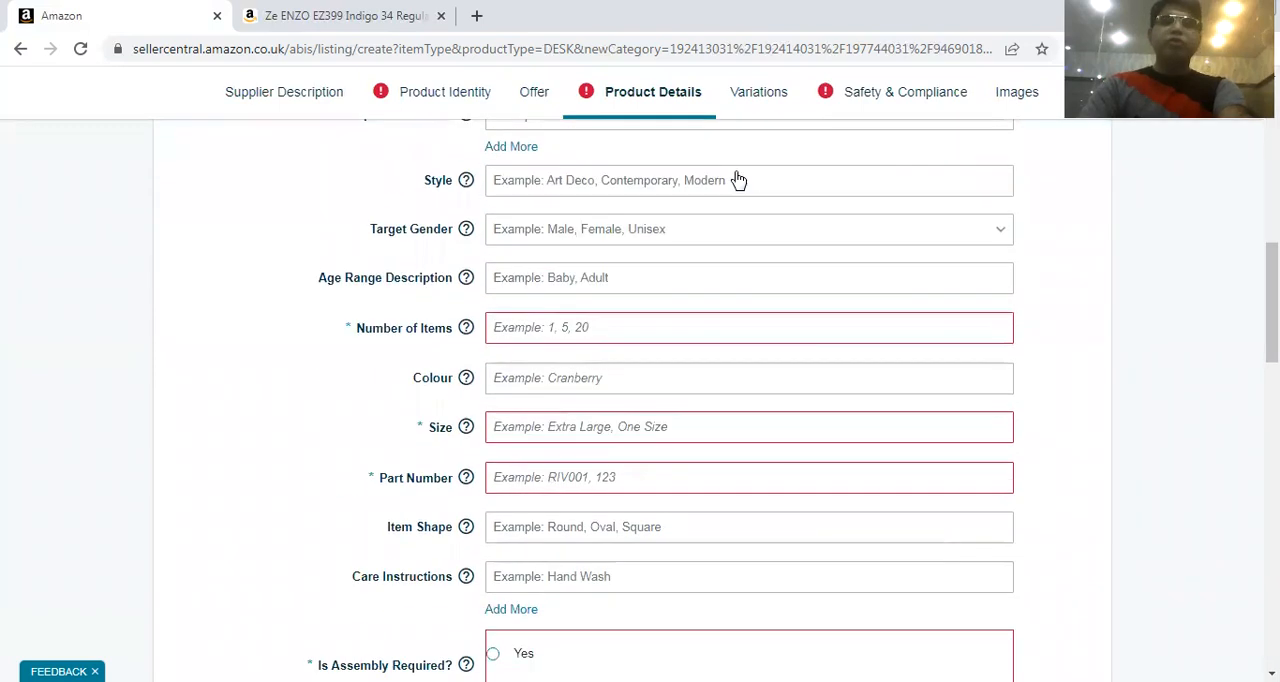
scroll(737, 180, "down", 7)
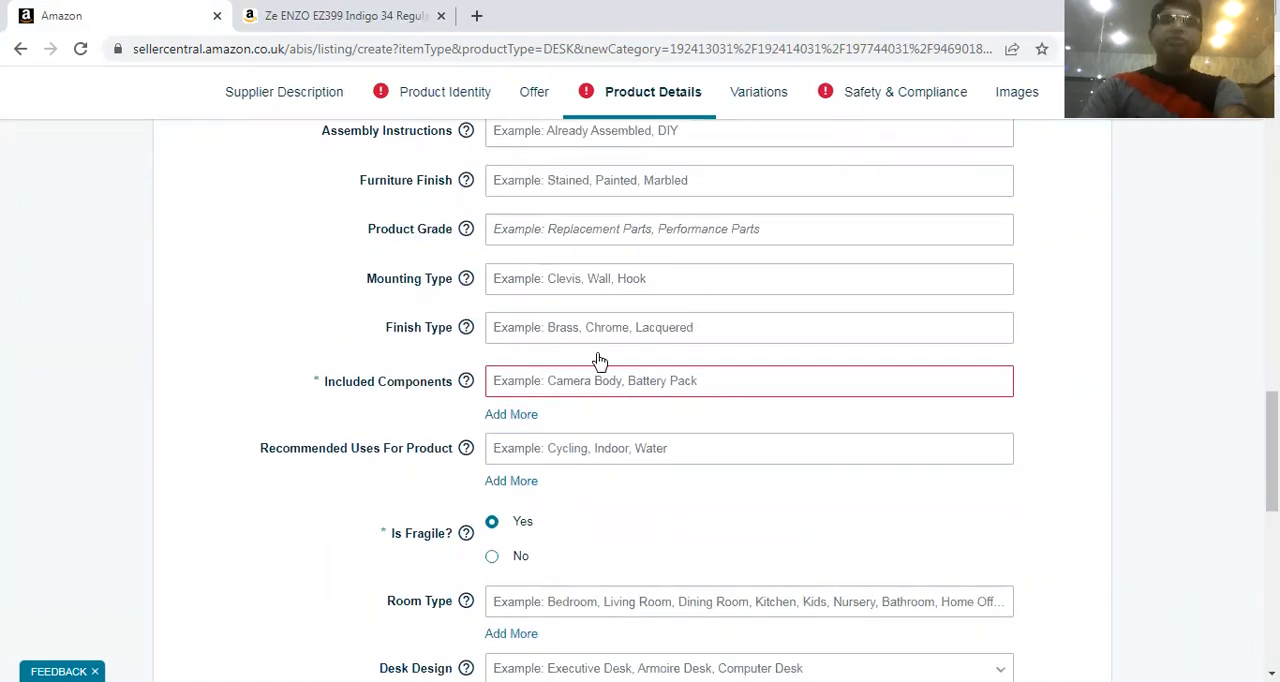
scroll(599, 360, "up", 2)
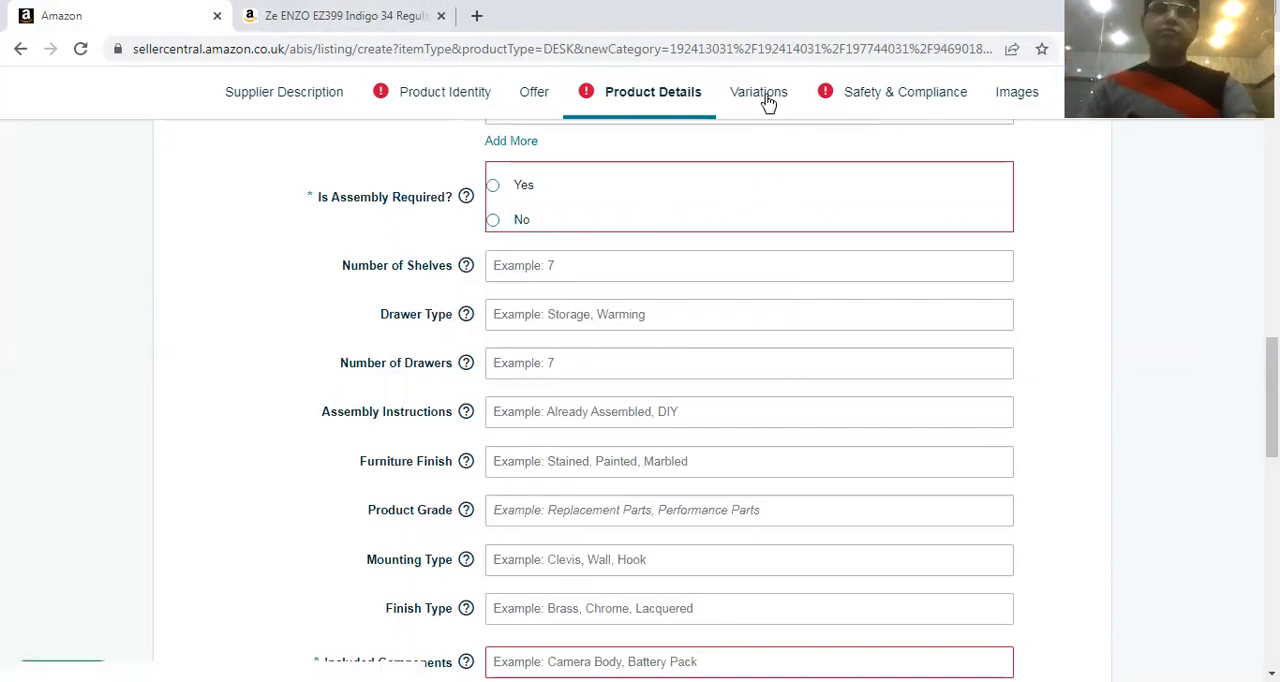
Revisit Safety & Compliance, and specify in Product Identity that the product has variations
left_click(915, 92)
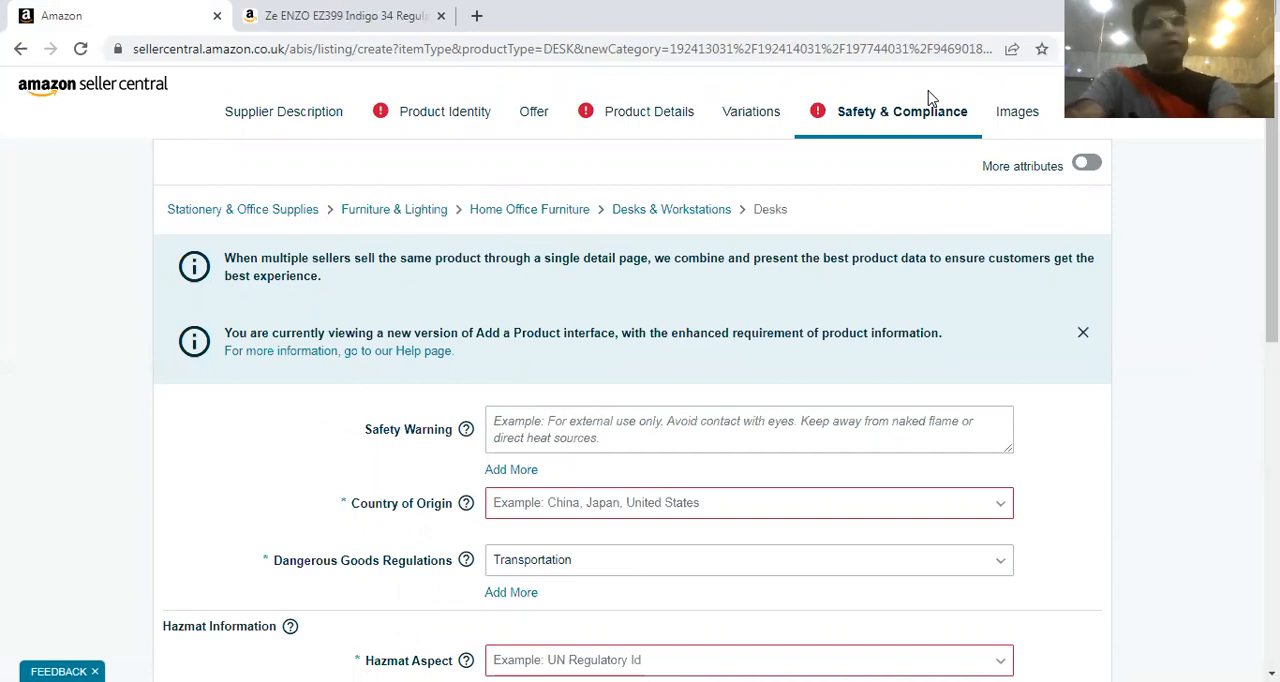
left_click(475, 108)
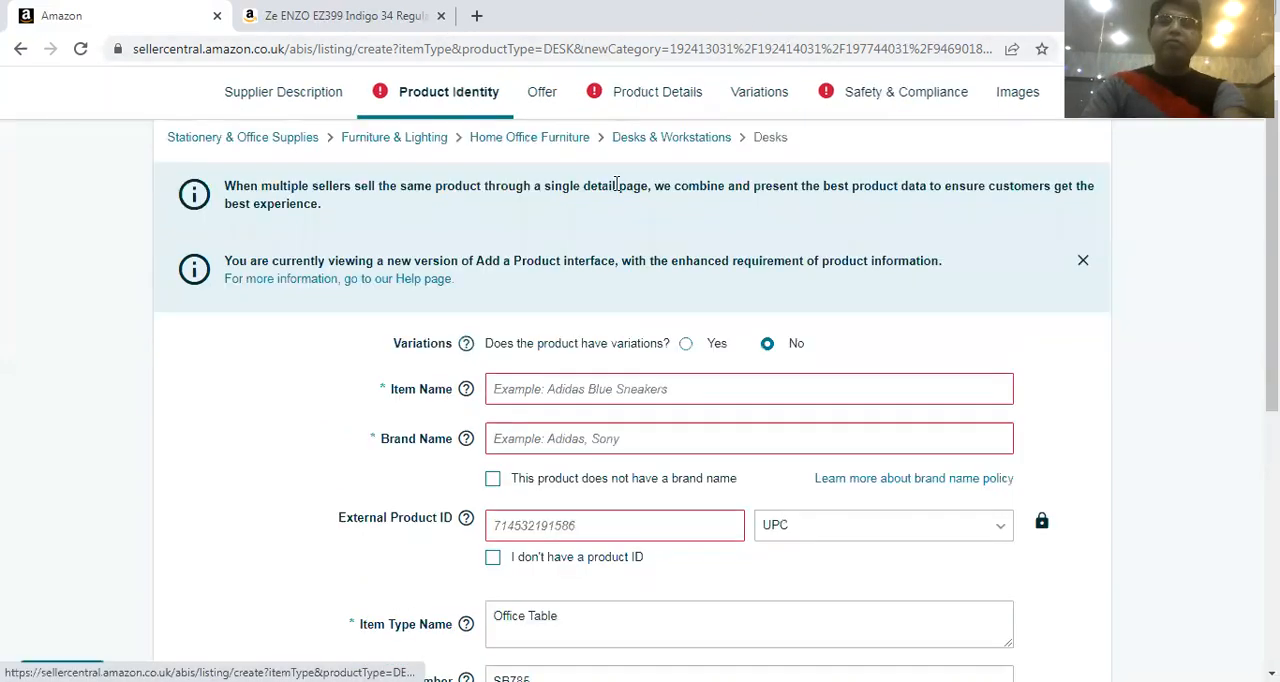
left_click(685, 346)
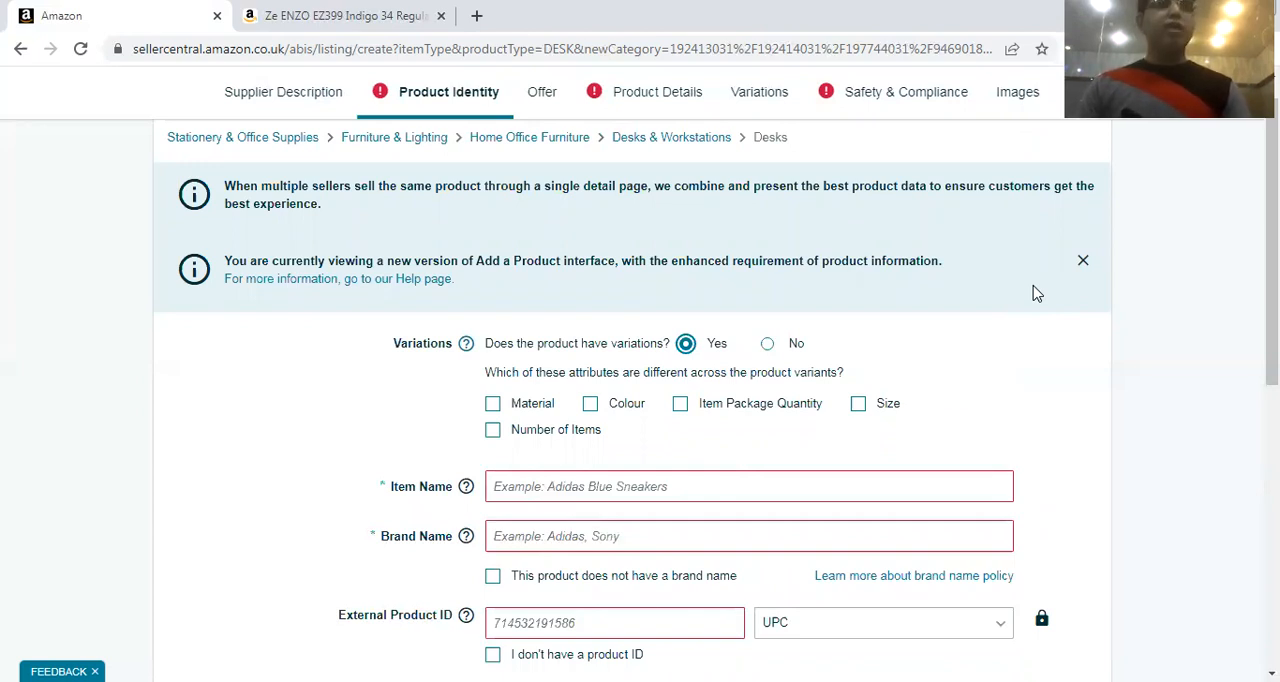
Recheck Supplier Description, and examine the variation attributes and remaining identity fields in Product Identity
left_click(316, 94)
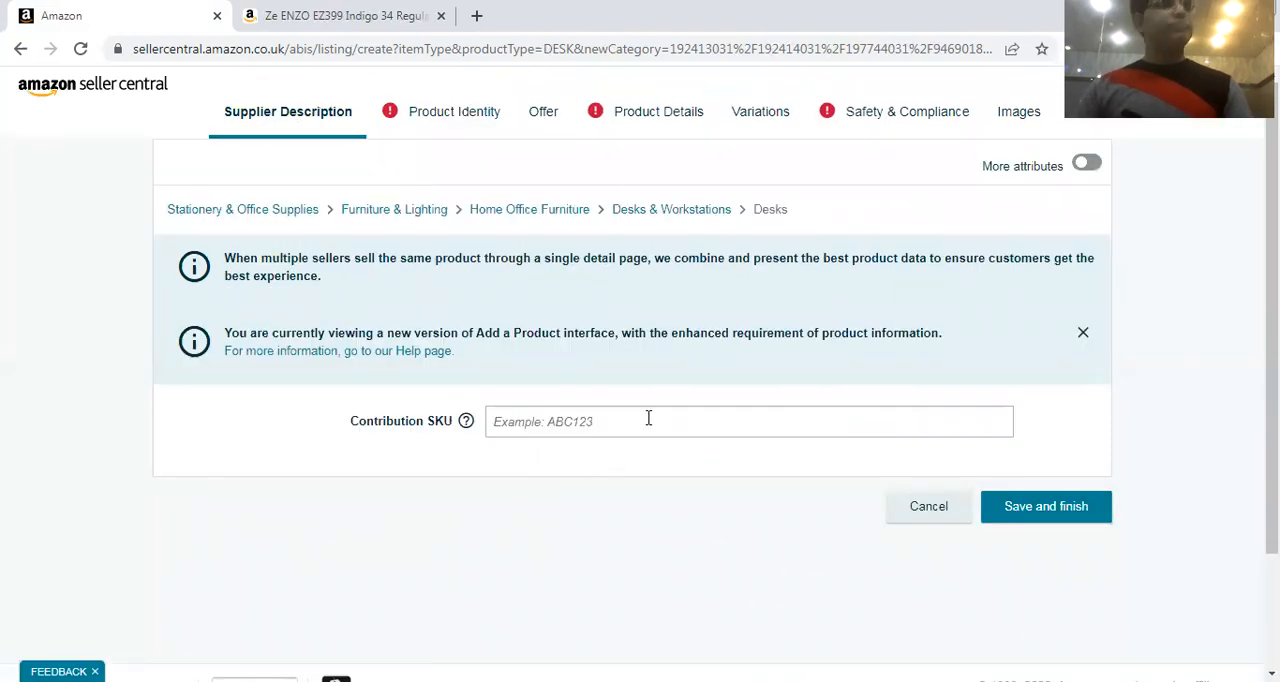
left_click(455, 123)
scroll(545, 302, "down", 2)
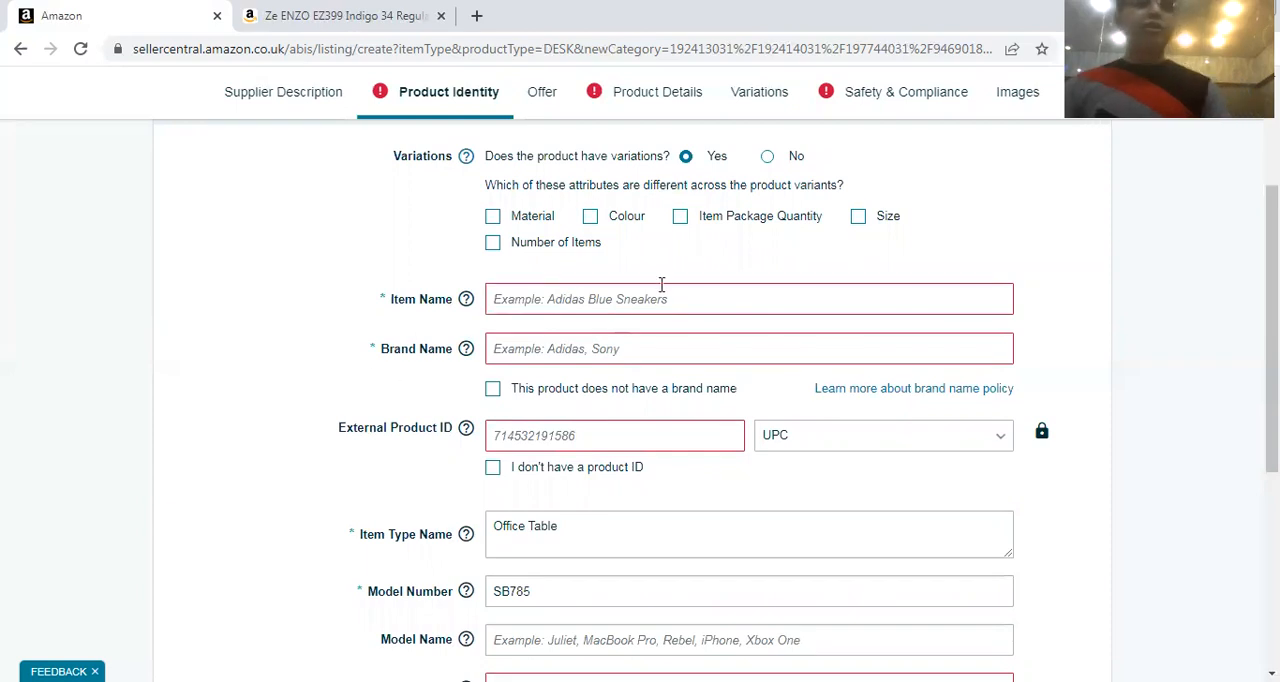
scroll(661, 285, "down", 2)
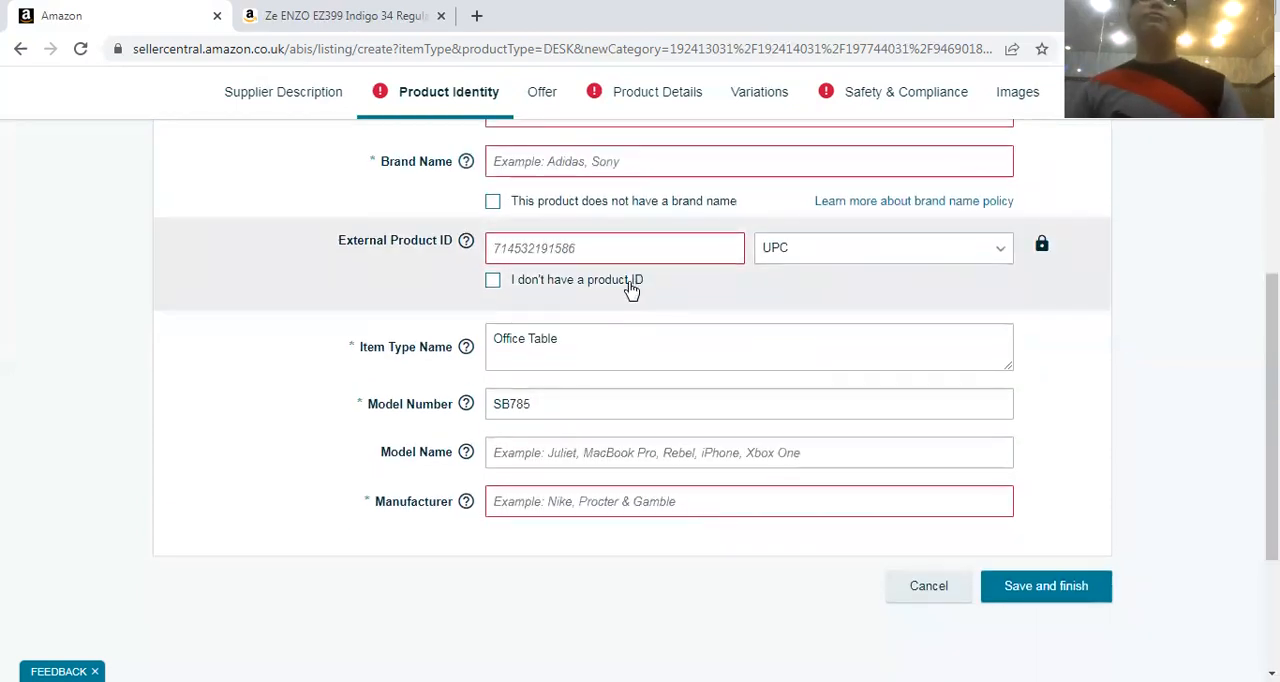
scroll(590, 285, "up", 2)
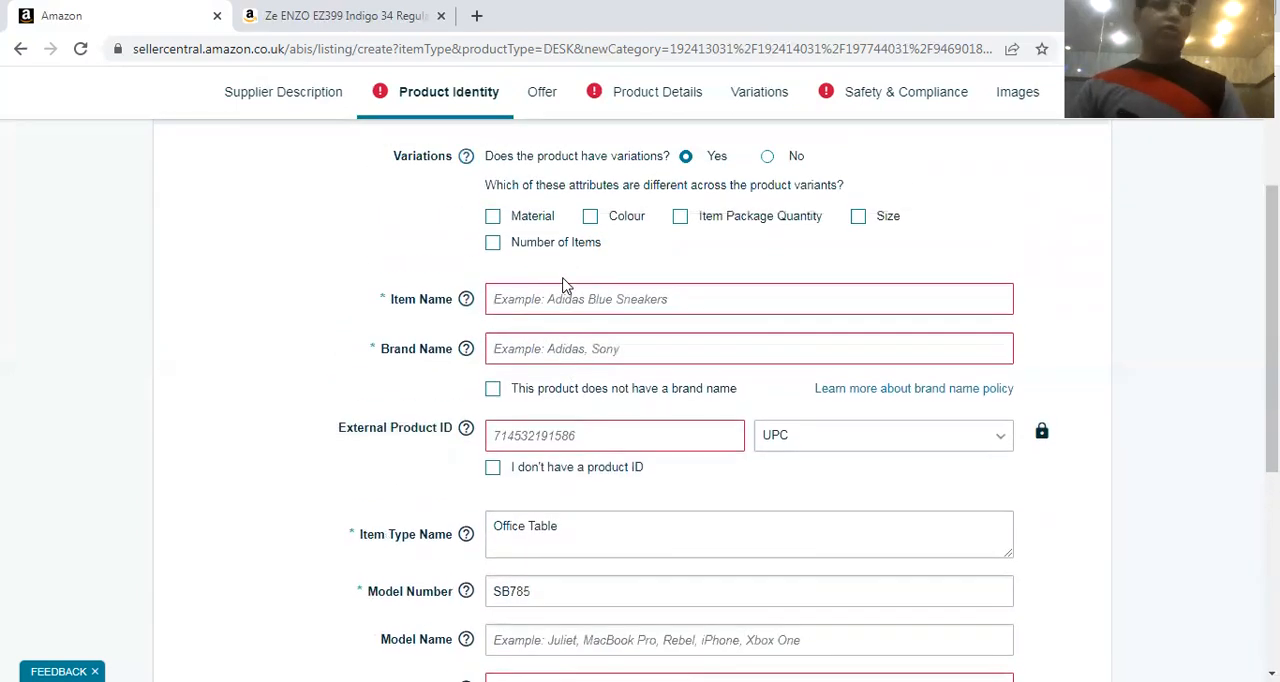
Review the remaining Product Identity fields and the Offer section's quantity, price, condition, shipping and fulfilment settings
scroll(497, 360, "down", 1)
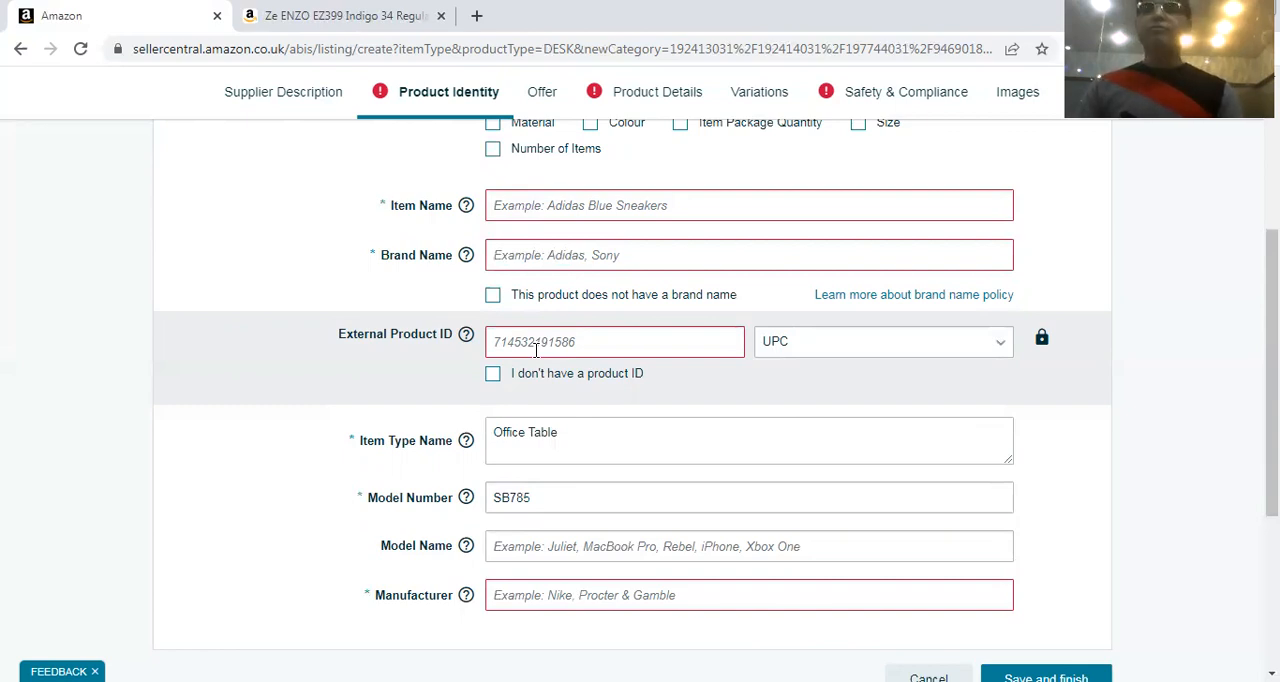
left_click(543, 92)
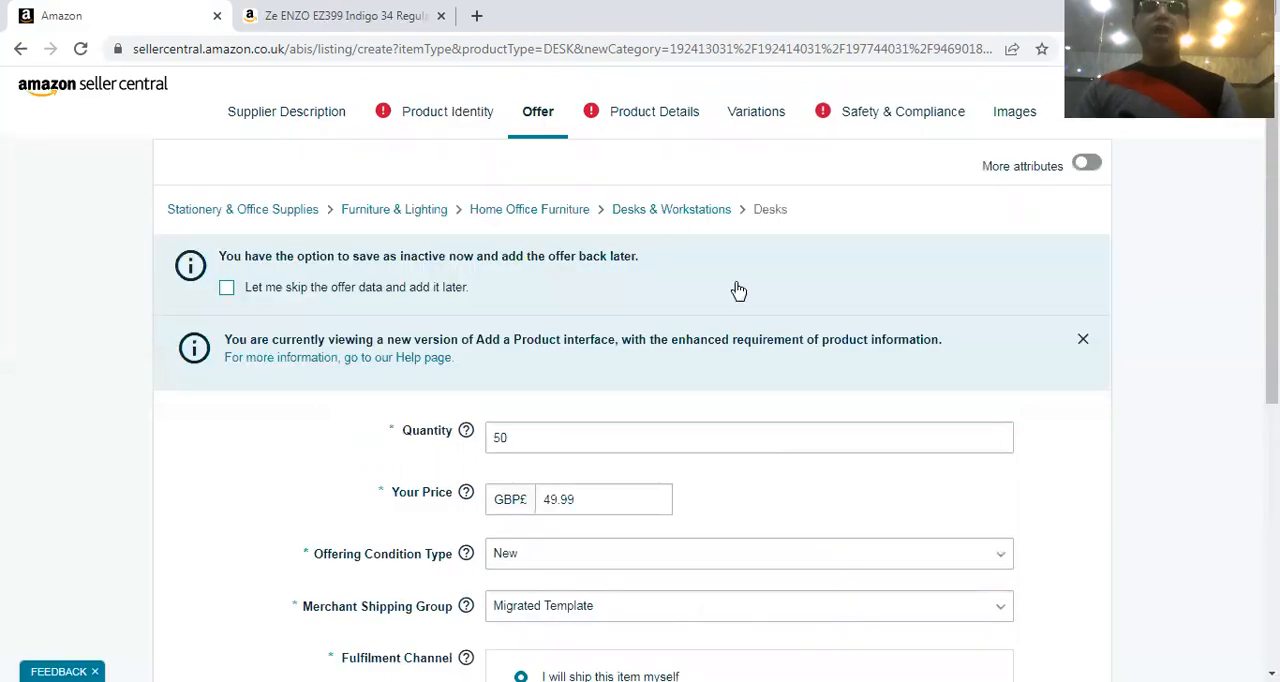
scroll(735, 288, "down", 3)
left_click(565, 288)
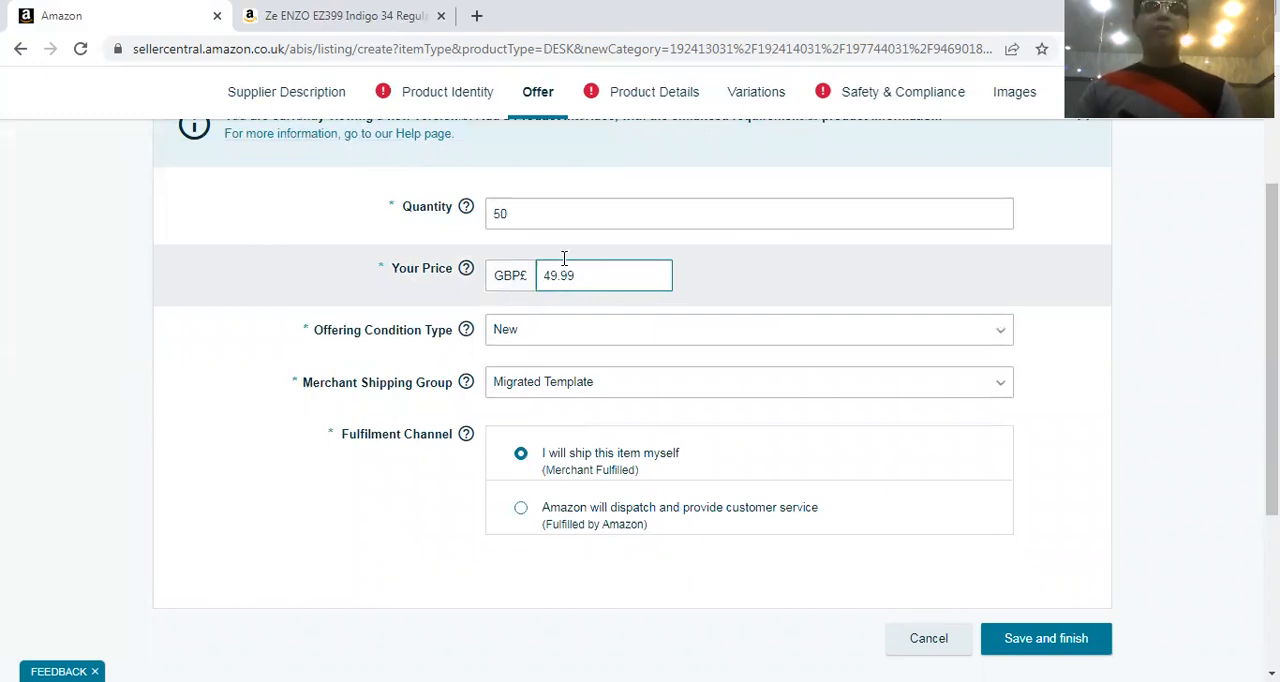
left_click(575, 217)
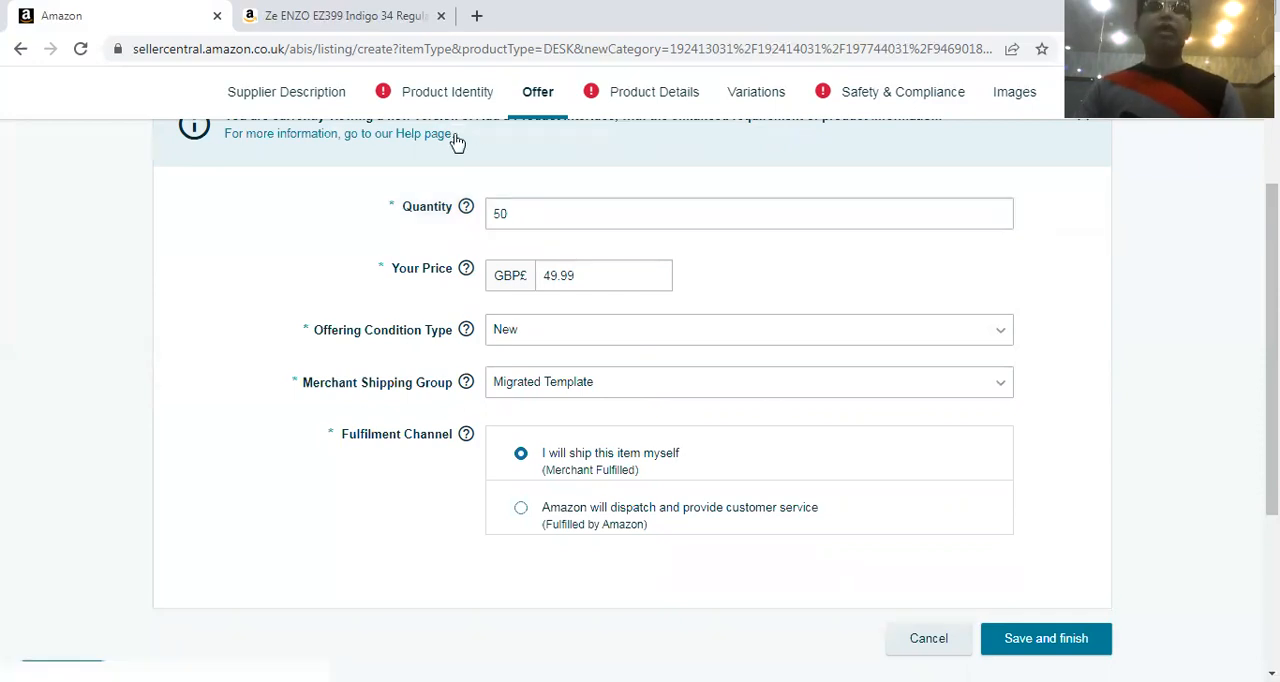
left_click(436, 100)
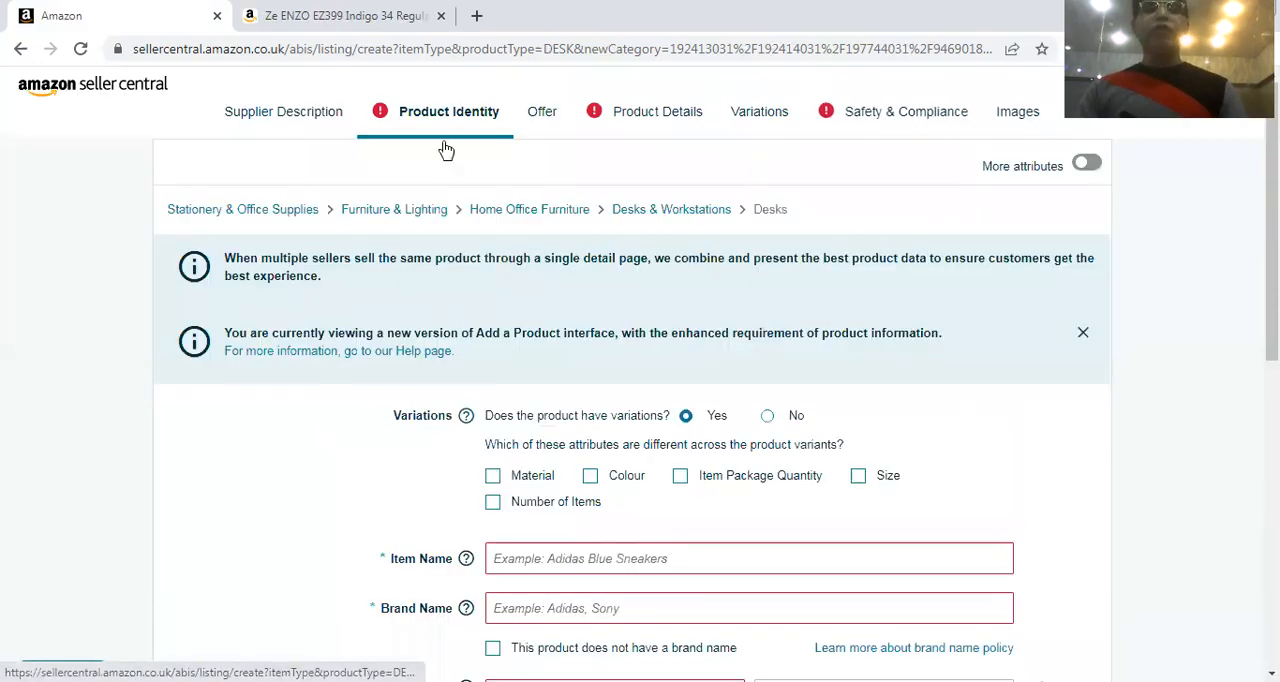
scroll(652, 468, "down", 2)
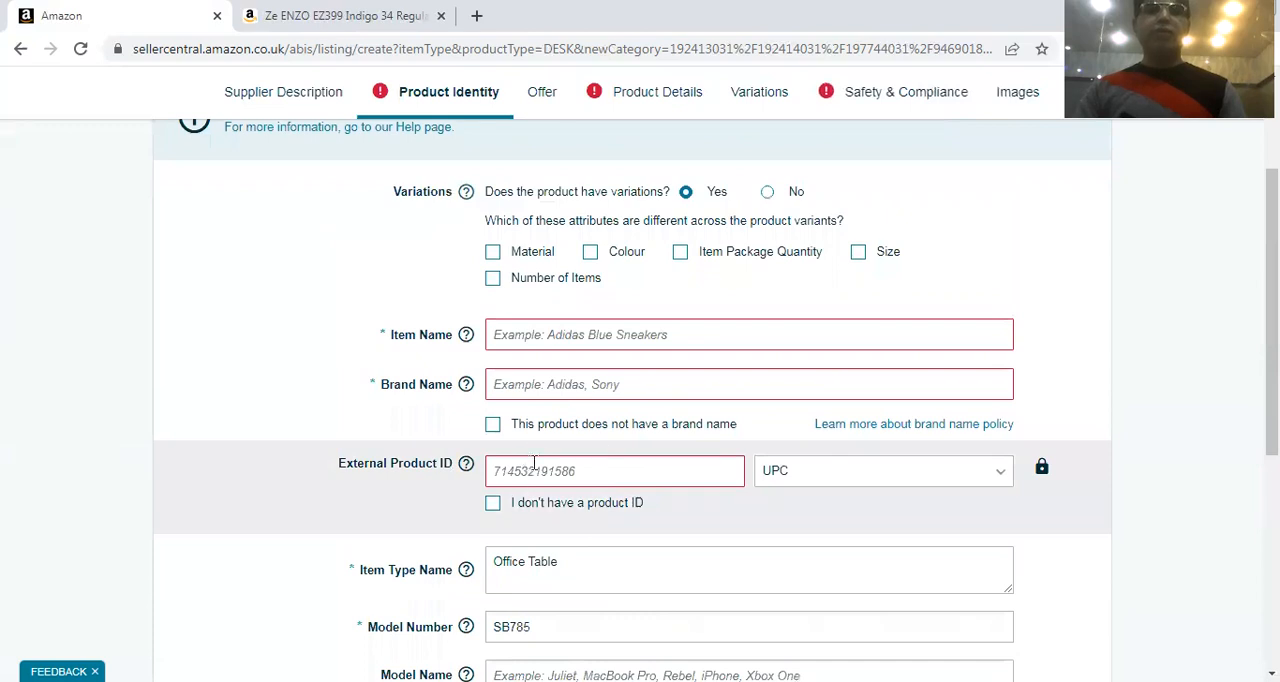
Clear the Quantity and Your Price values in the Offer section
left_click(541, 93)
left_click(424, 433)
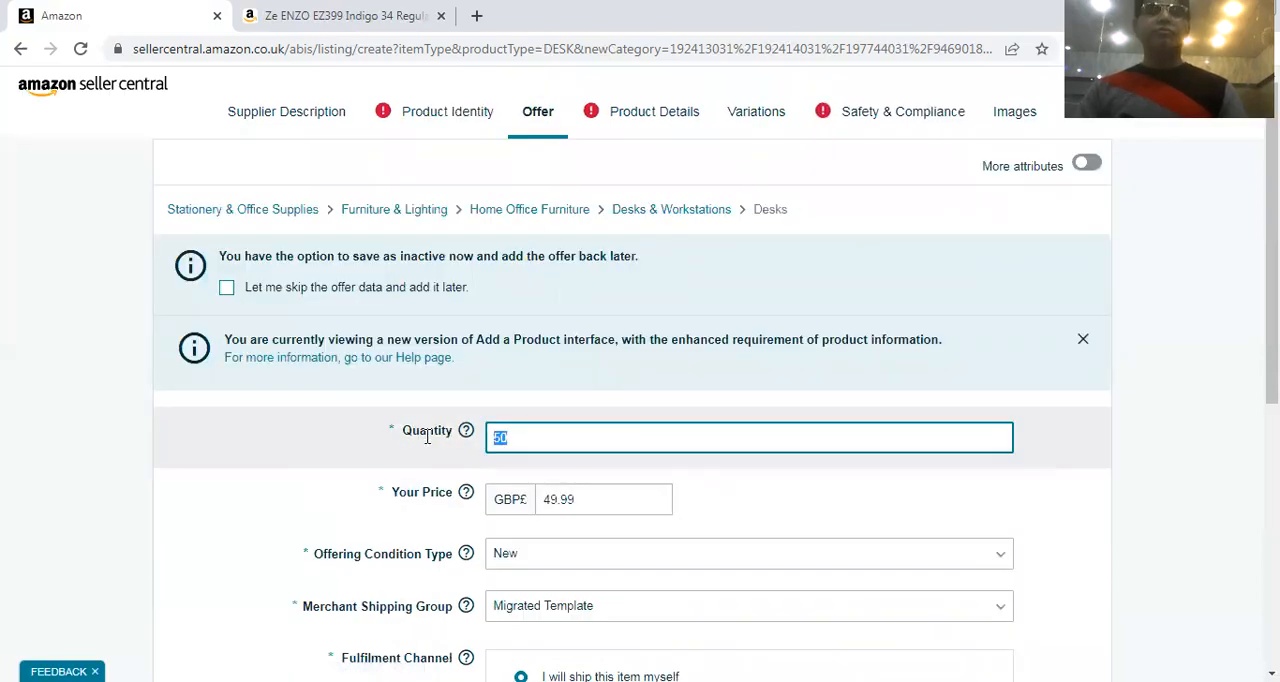
key("BackSpace")
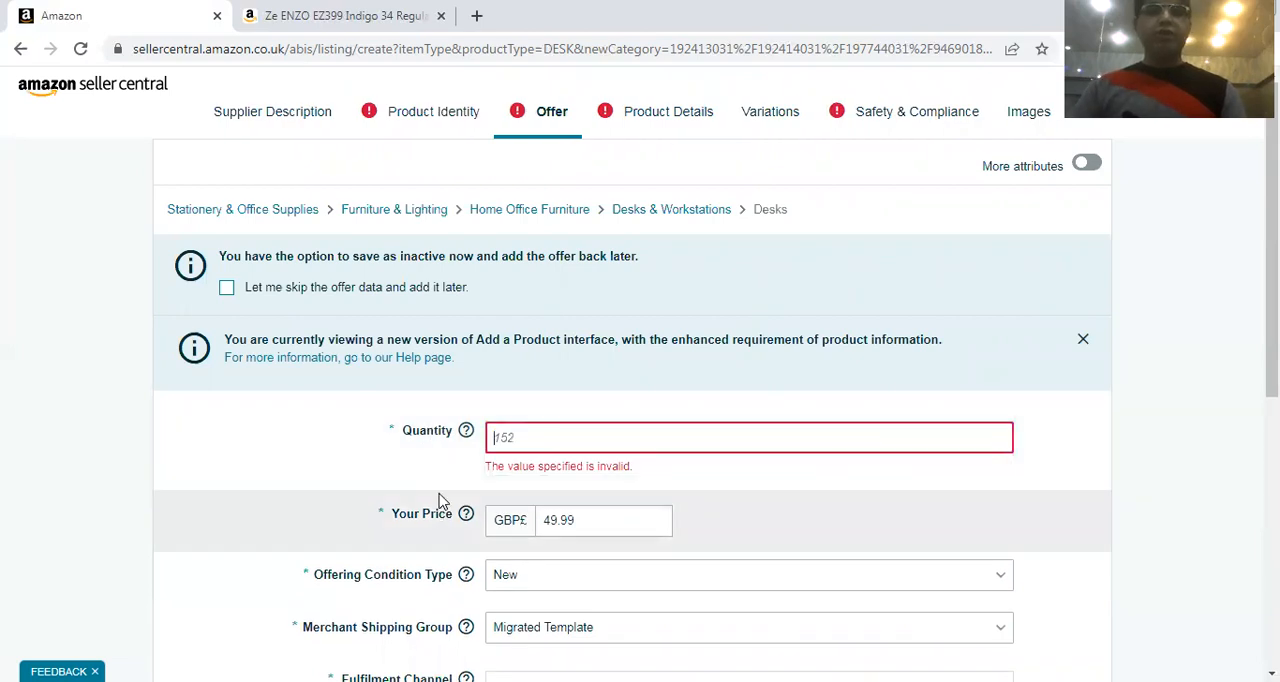
left_click(574, 518)
left_click_drag(574, 518, 518, 517)
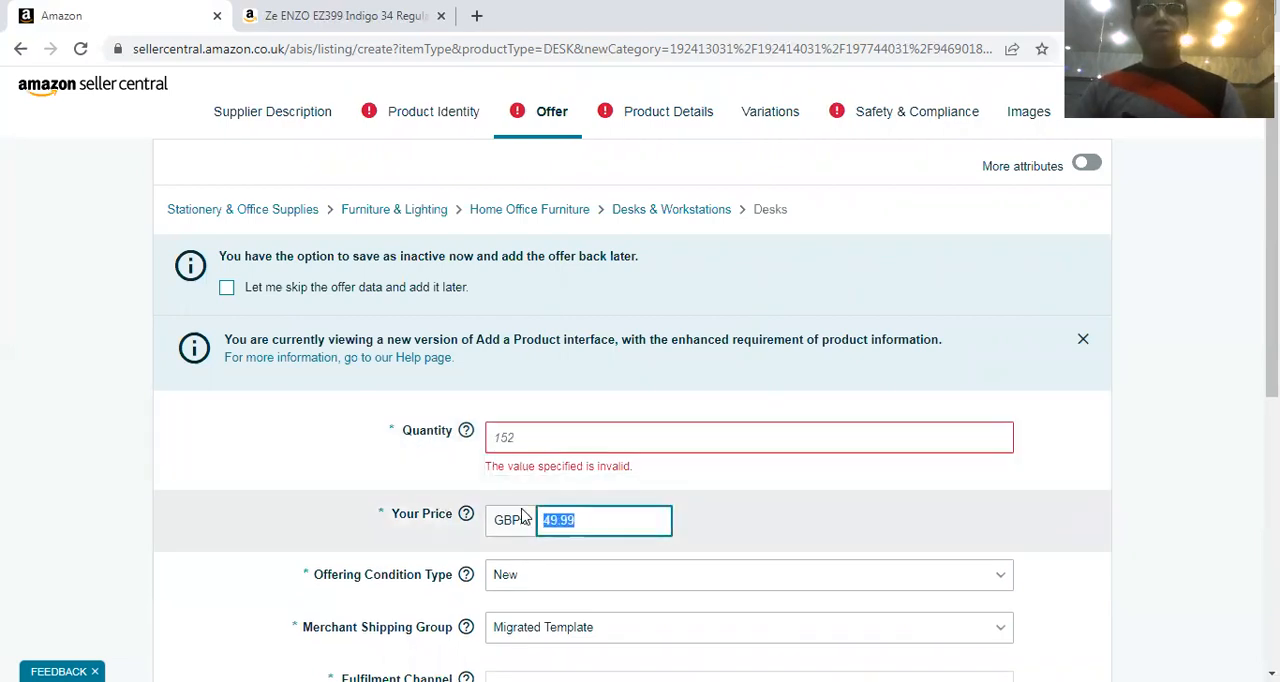
key("BackSpace")
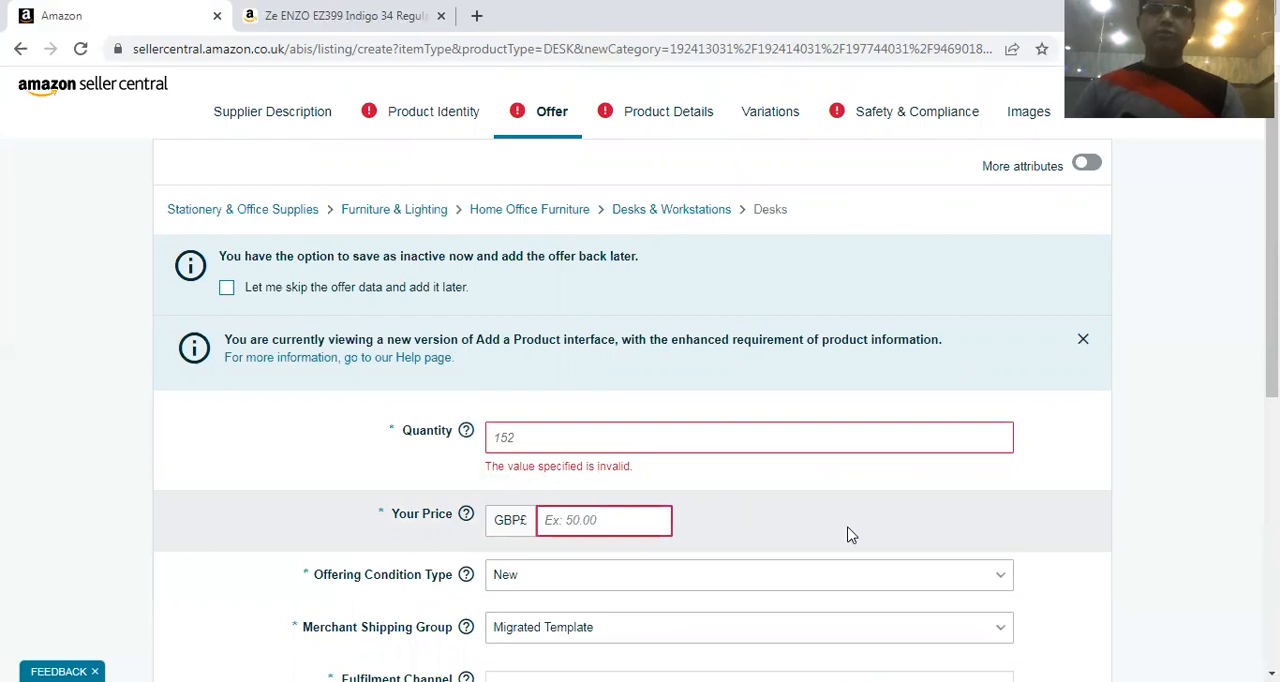
left_click(1222, 512)
Choose Size as the variation type in the Variations section and add Small as a variant
scroll(1194, 389, "down", 1)
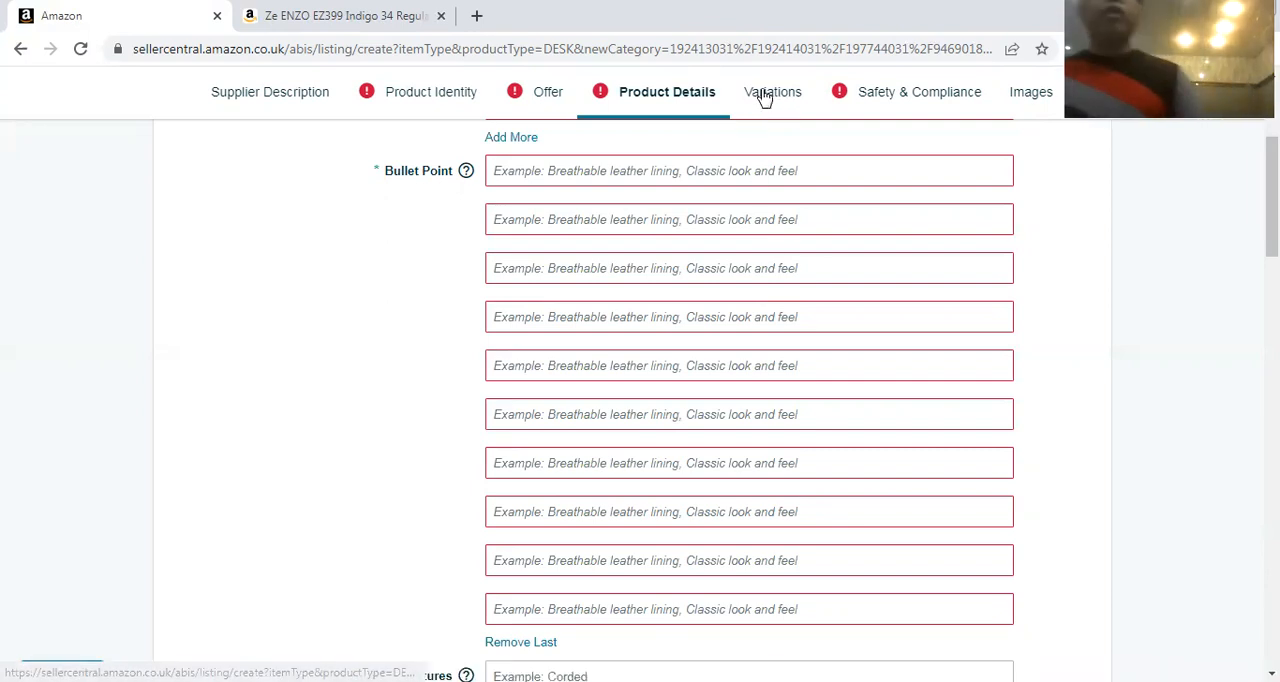
left_click(765, 95)
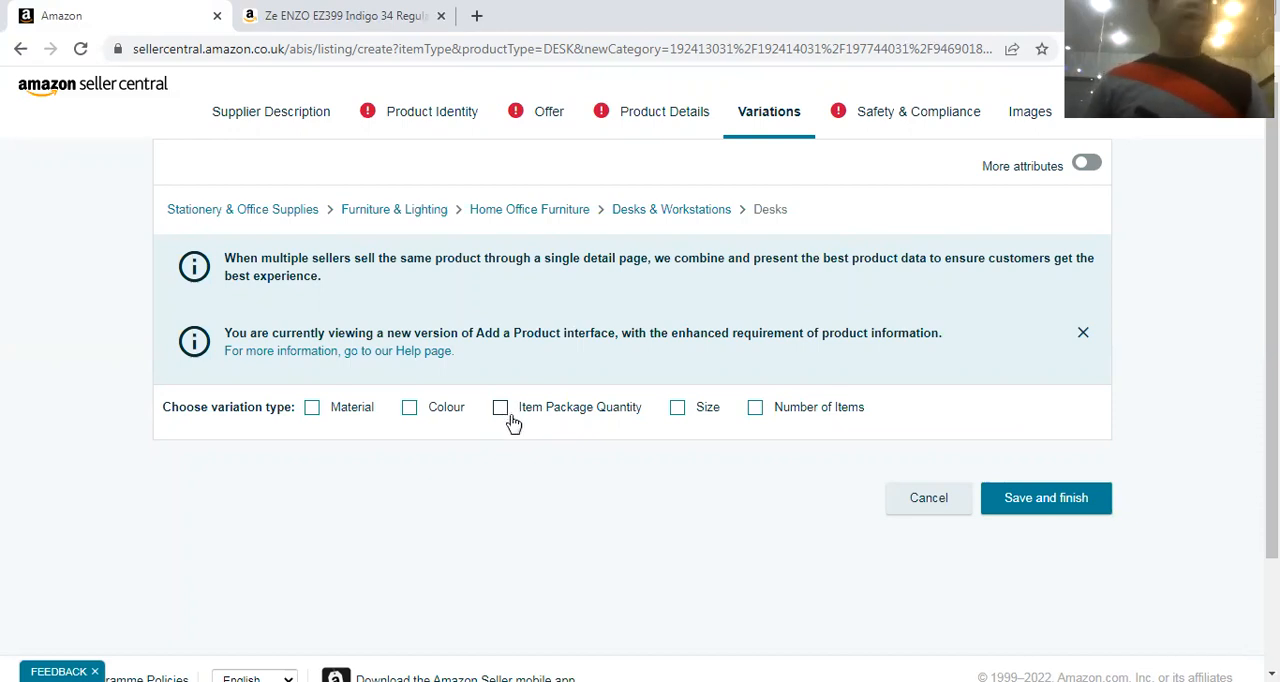
left_click(678, 408)
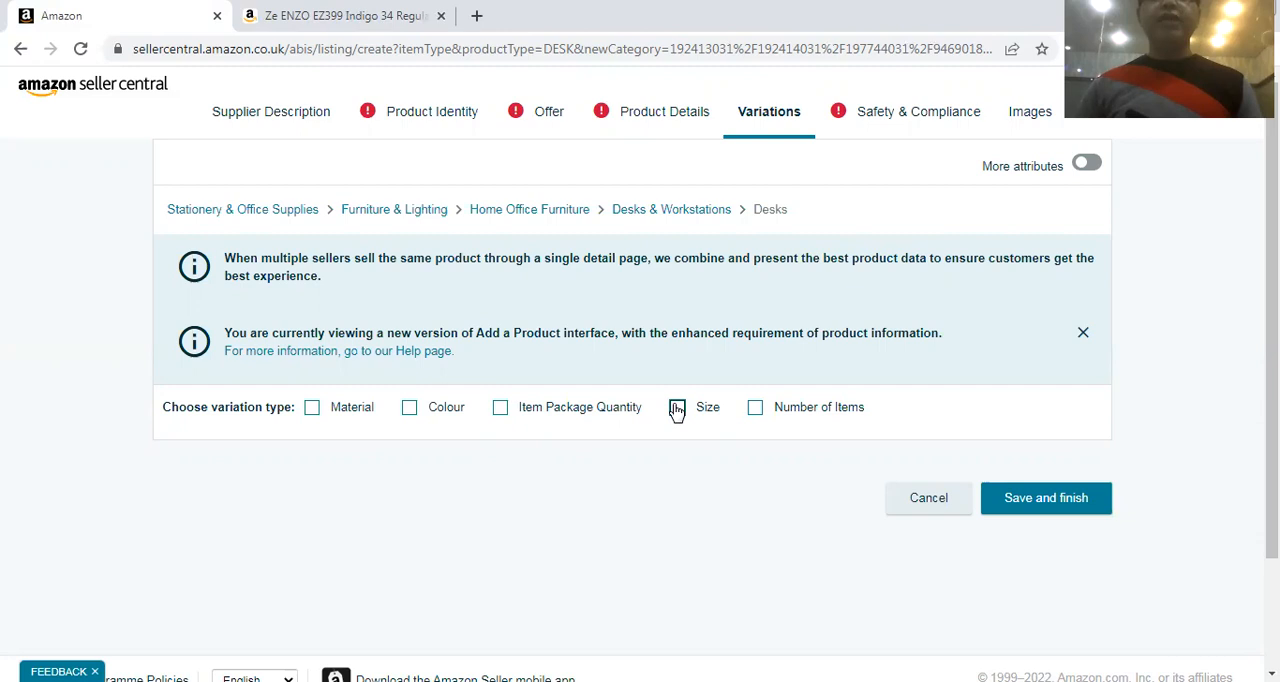
scroll(613, 453, "down", 3)
left_click(416, 280)
type("small")
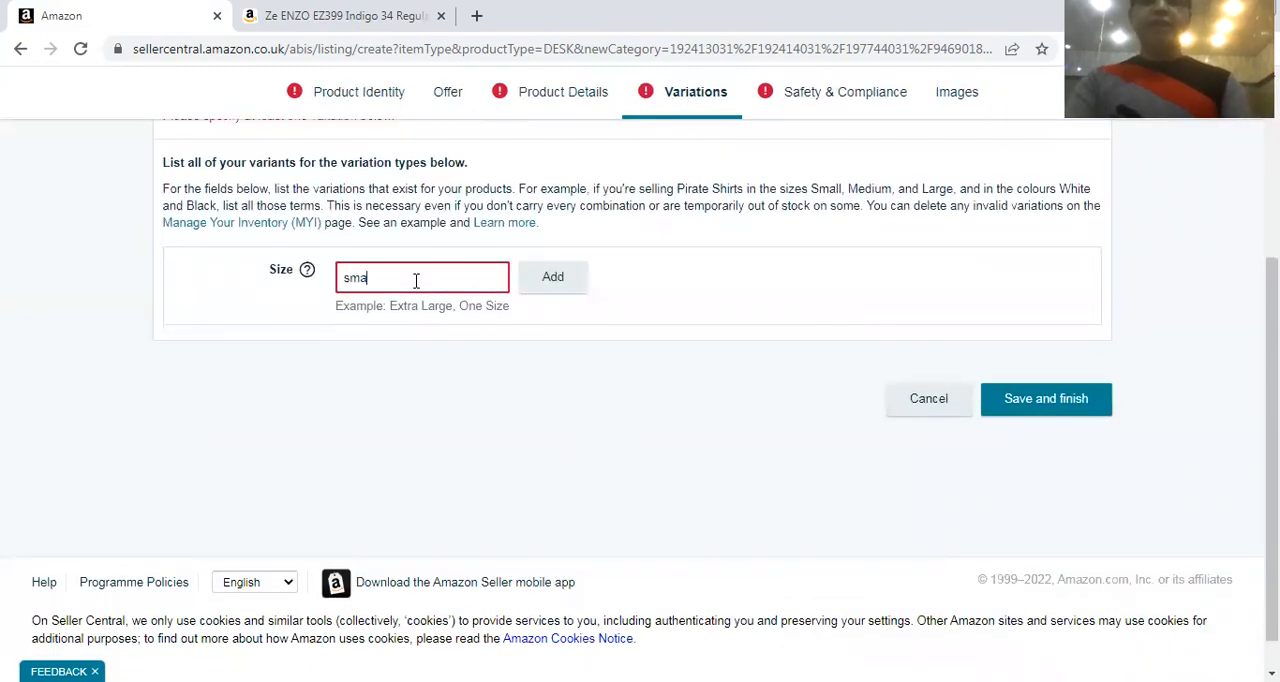
key("BackSpace")
key("BackSpace")
key("BackSpace")
key("BackSpace")
key("BackSpace")
type("Smalkk")
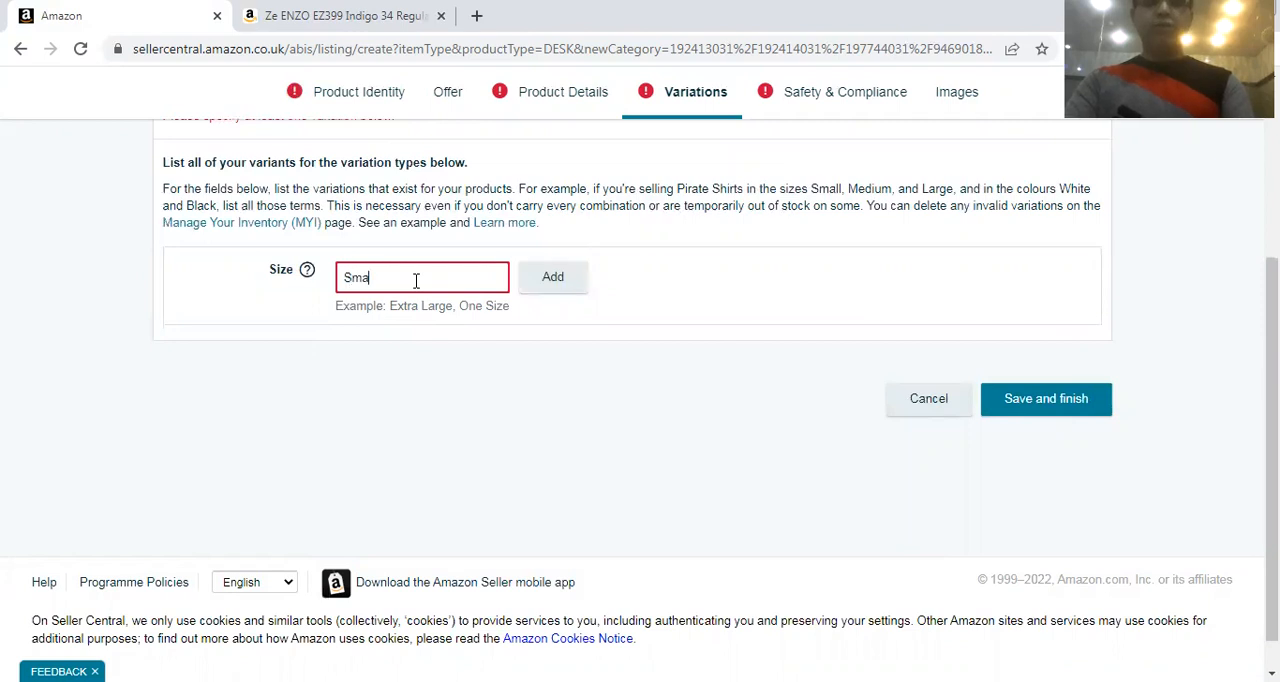
key("BackSpace")
key("BackSpace")
type("ll")
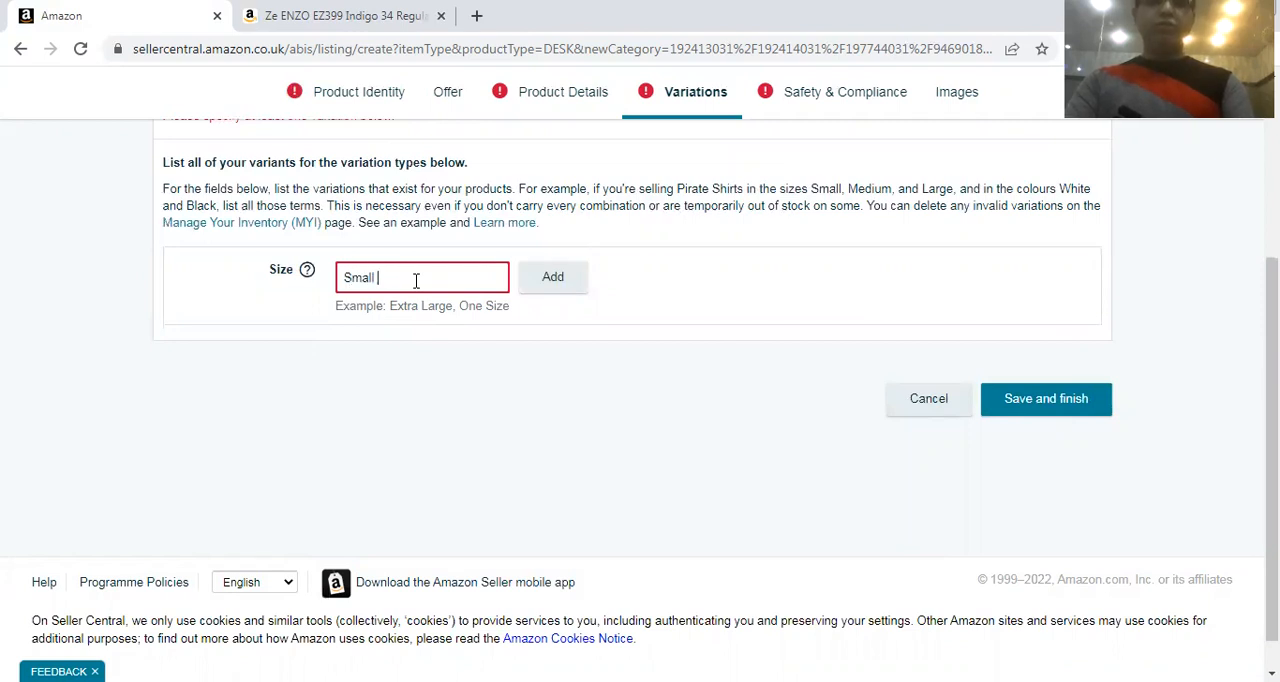
left_click(553, 280)
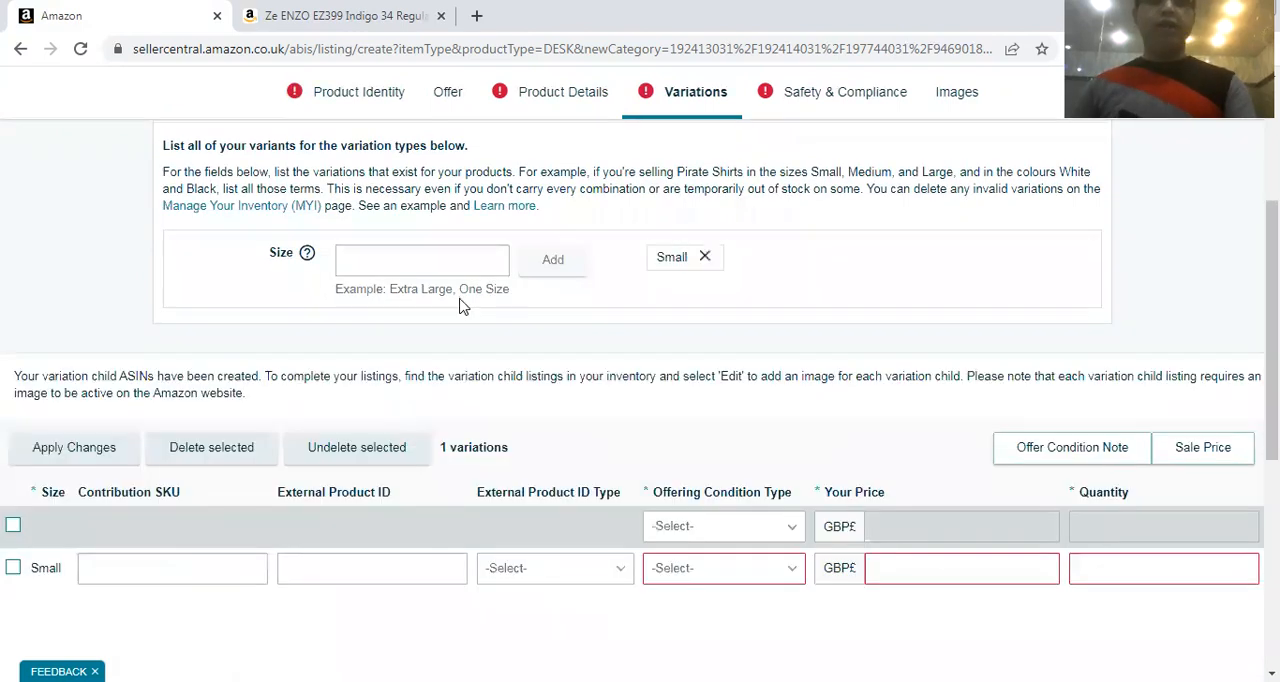
Add Medium to the listing's size variants
left_click(431, 255)
type("Largew")
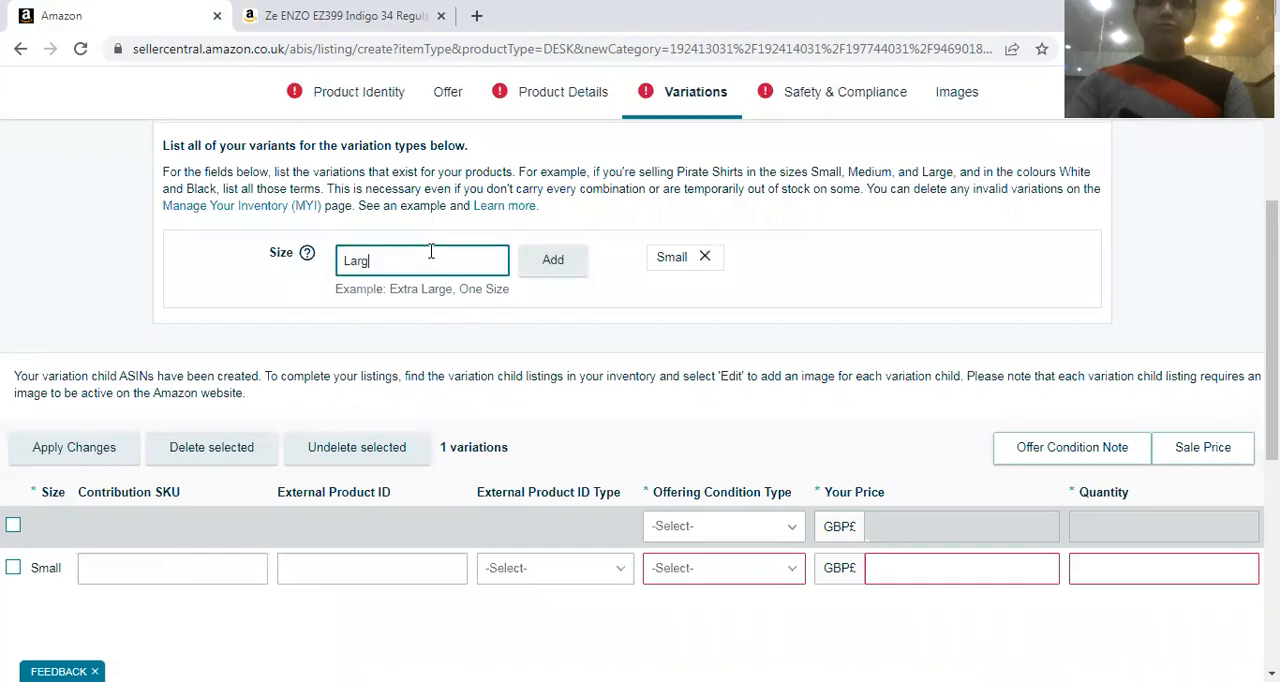
key("BackSpace")
key("BackSpace")
key("BackSpace")
key("BackSpace")
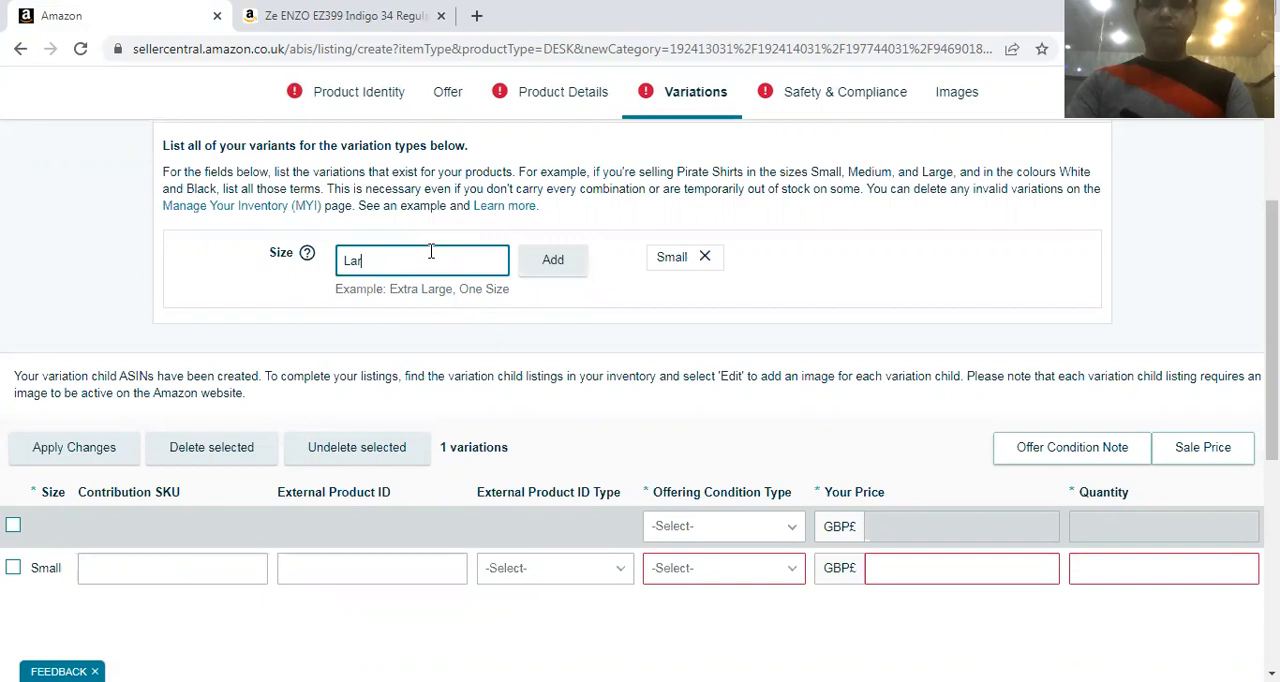
key("BackSpace")
key("BackSpace")
key("BackSpace")
type("Medium")
left_click(527, 274)
Add Large and XL to the listing's size variants
left_click(448, 259)
type("L")
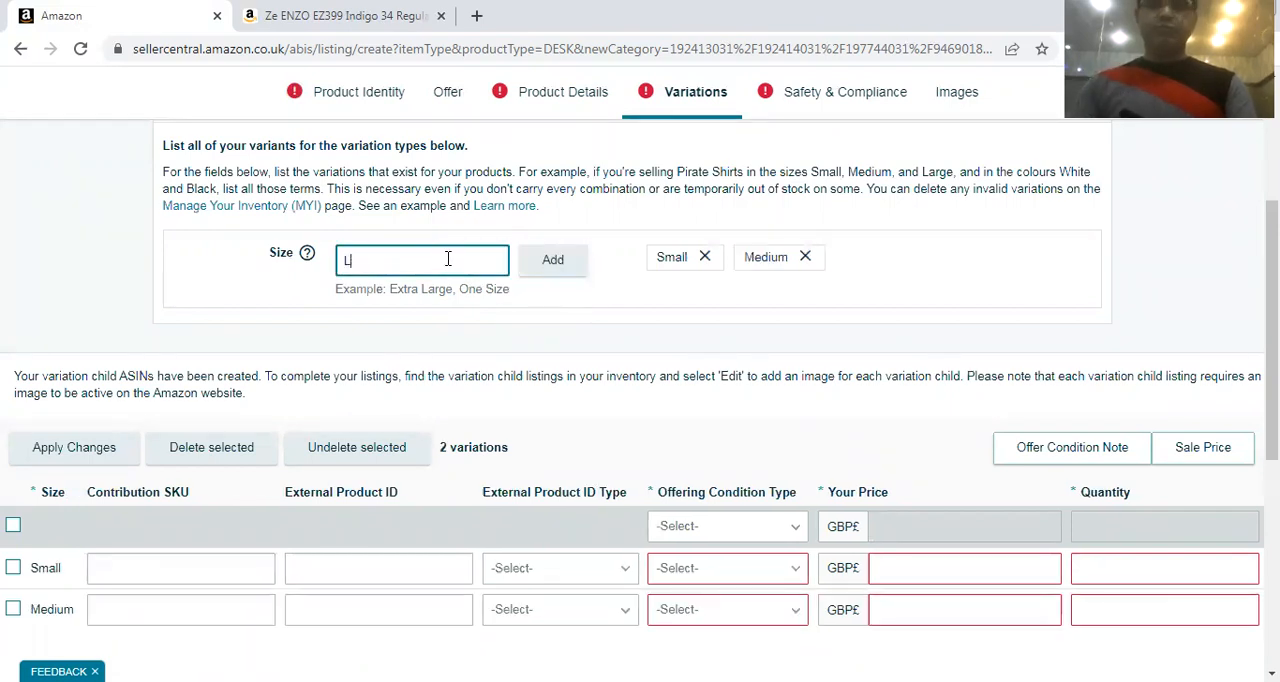
type("arge")
left_click(534, 274)
left_click(355, 260)
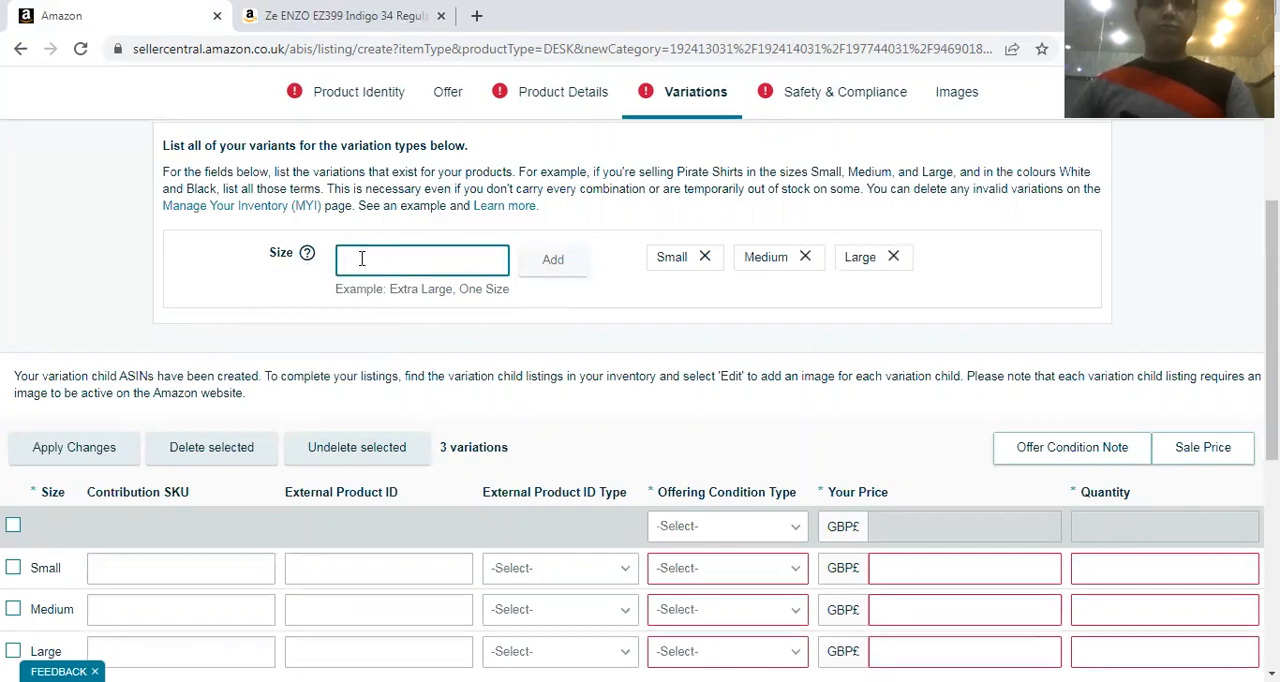
type("XL")
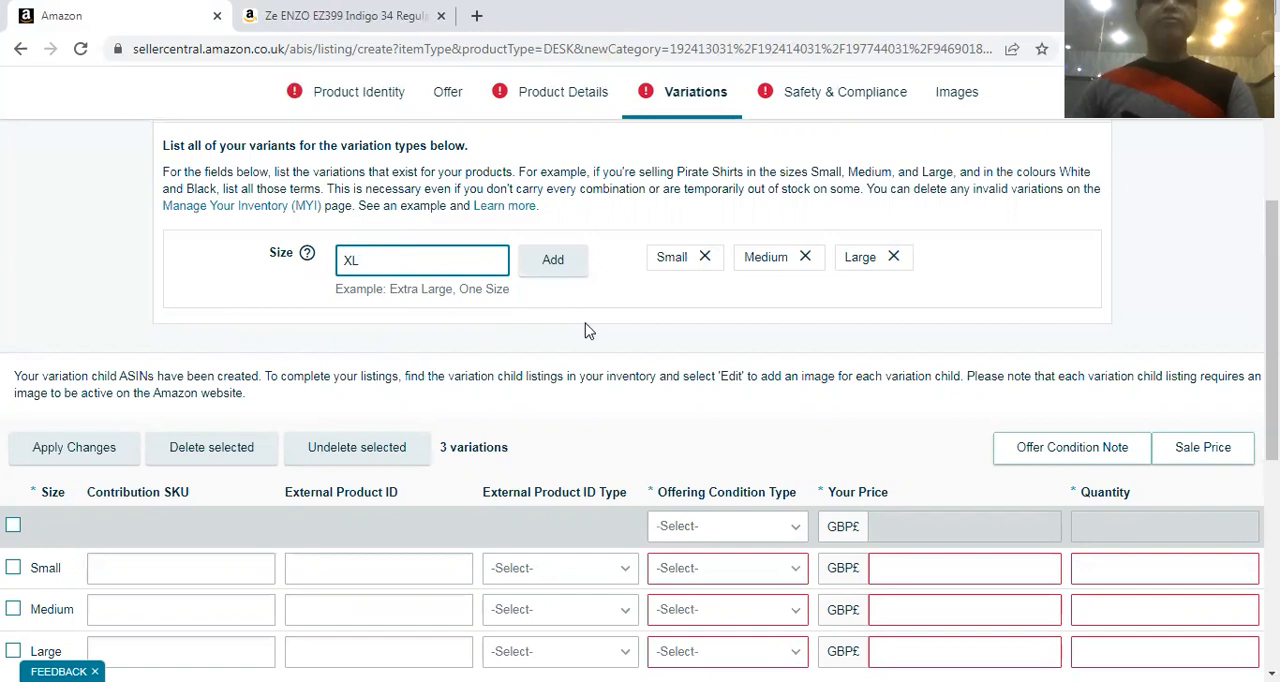
left_click(587, 265)
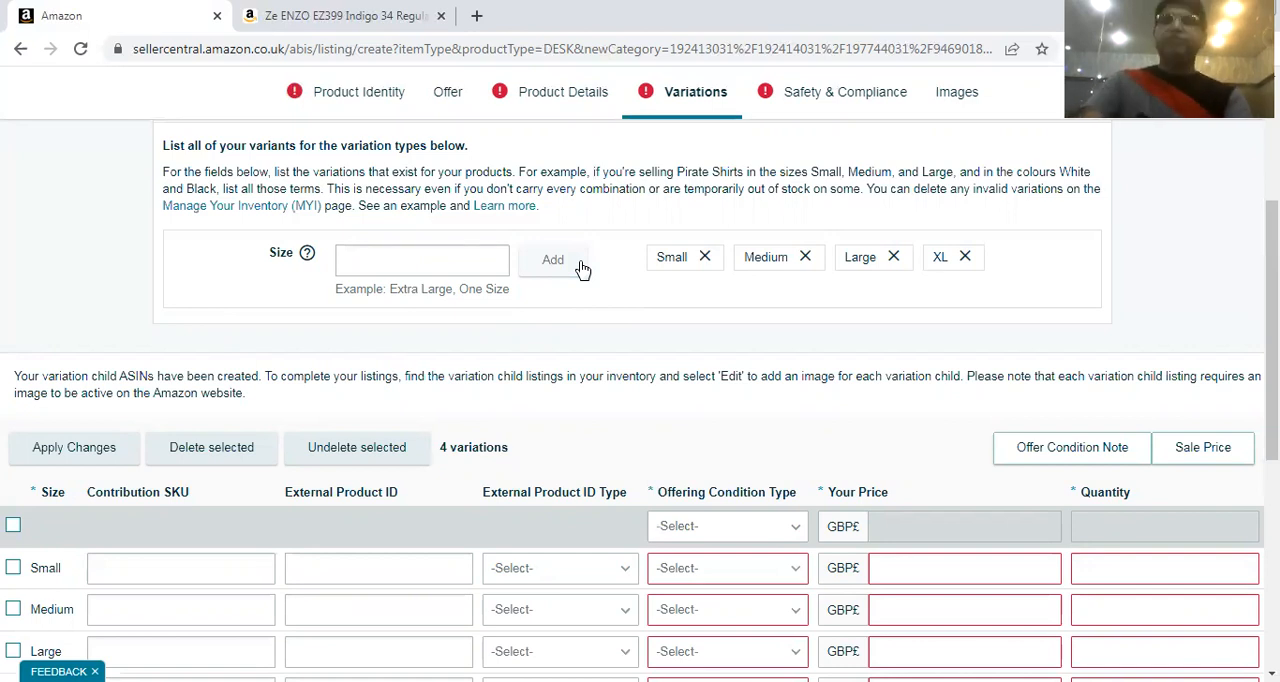
Set the Contribution SKU of the Small variation to W-S
scroll(686, 314, "down", 3)
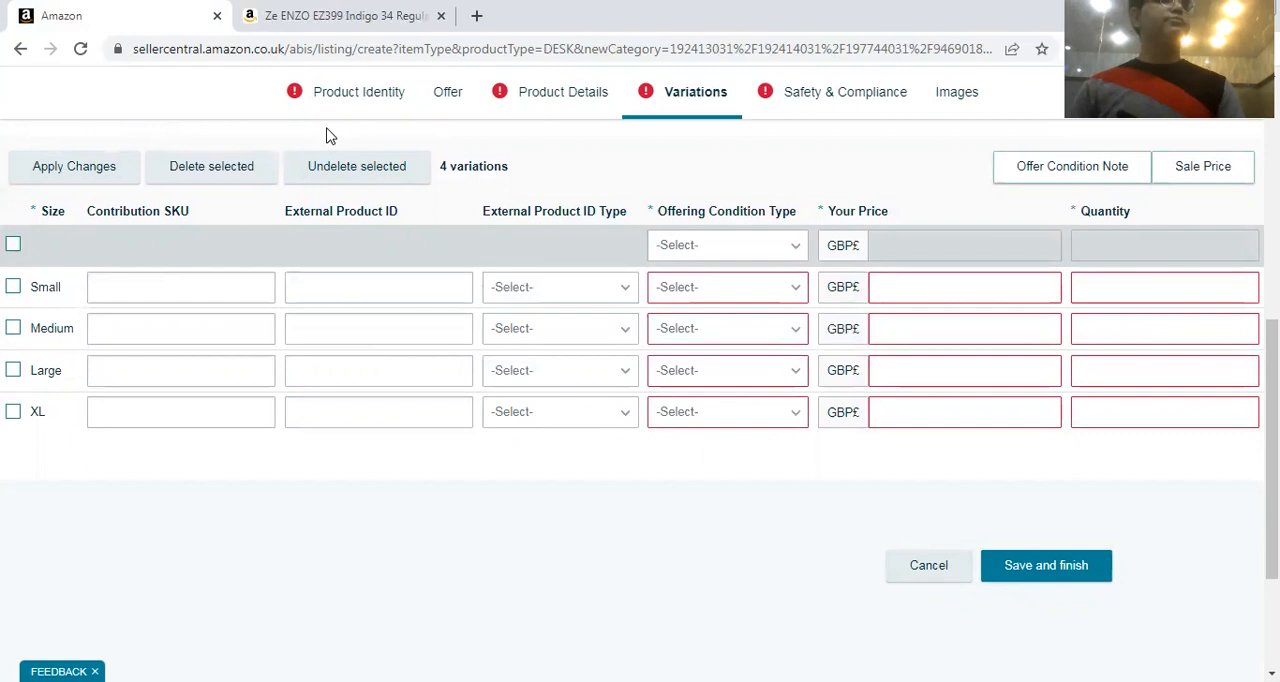
left_click(146, 278)
left_click(148, 326)
left_click(127, 362)
left_click(163, 278)
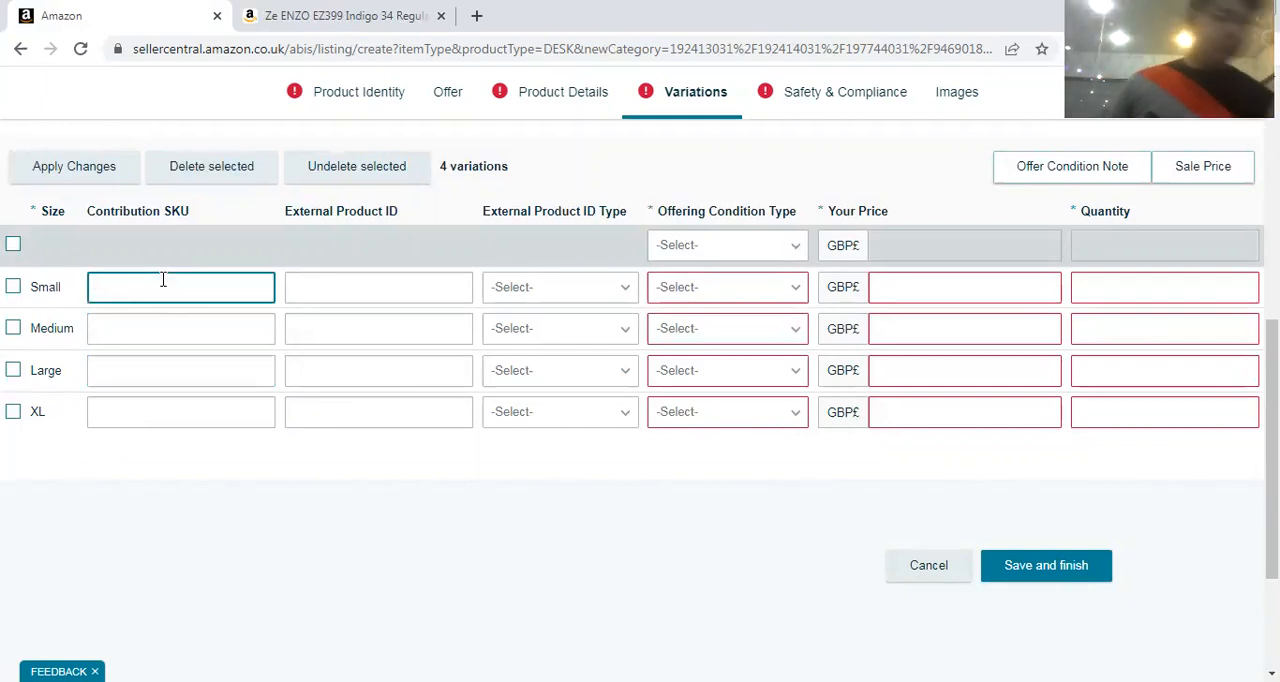
type("Whote")
key("BackSpace")
key("BackSpace")
key("BackSpace")
key("BackSpace")
type("-")
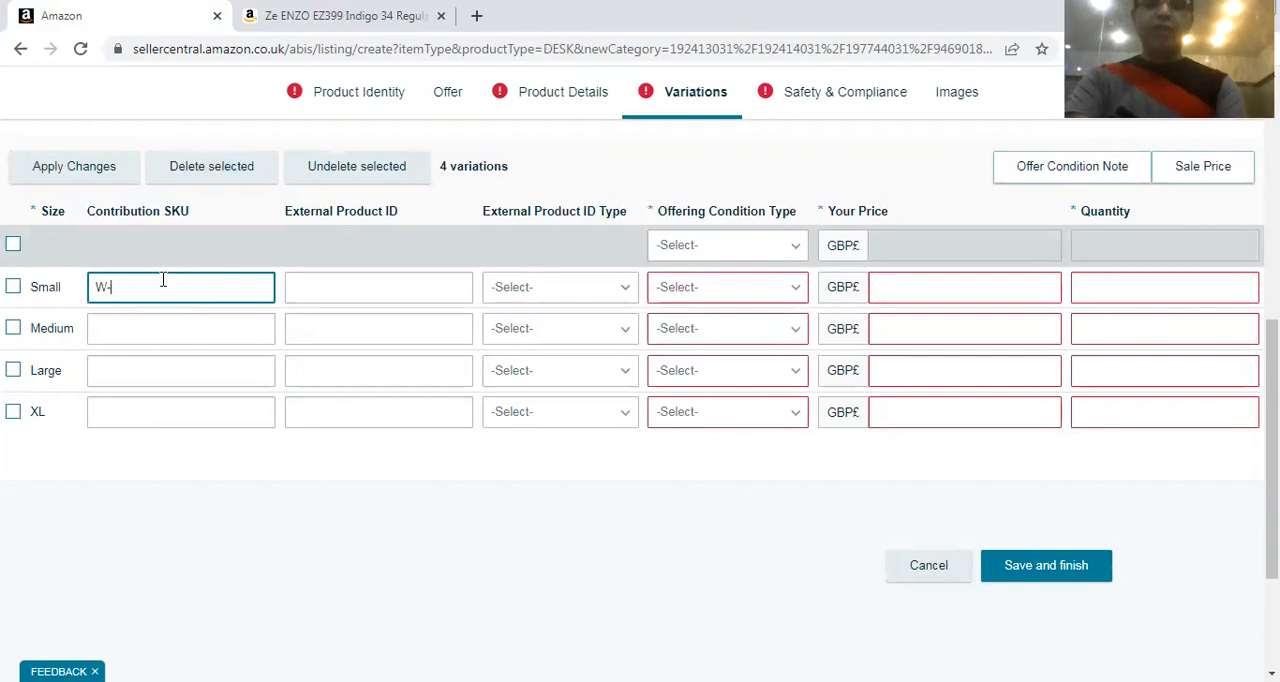
type("s")
key("BackSpace")
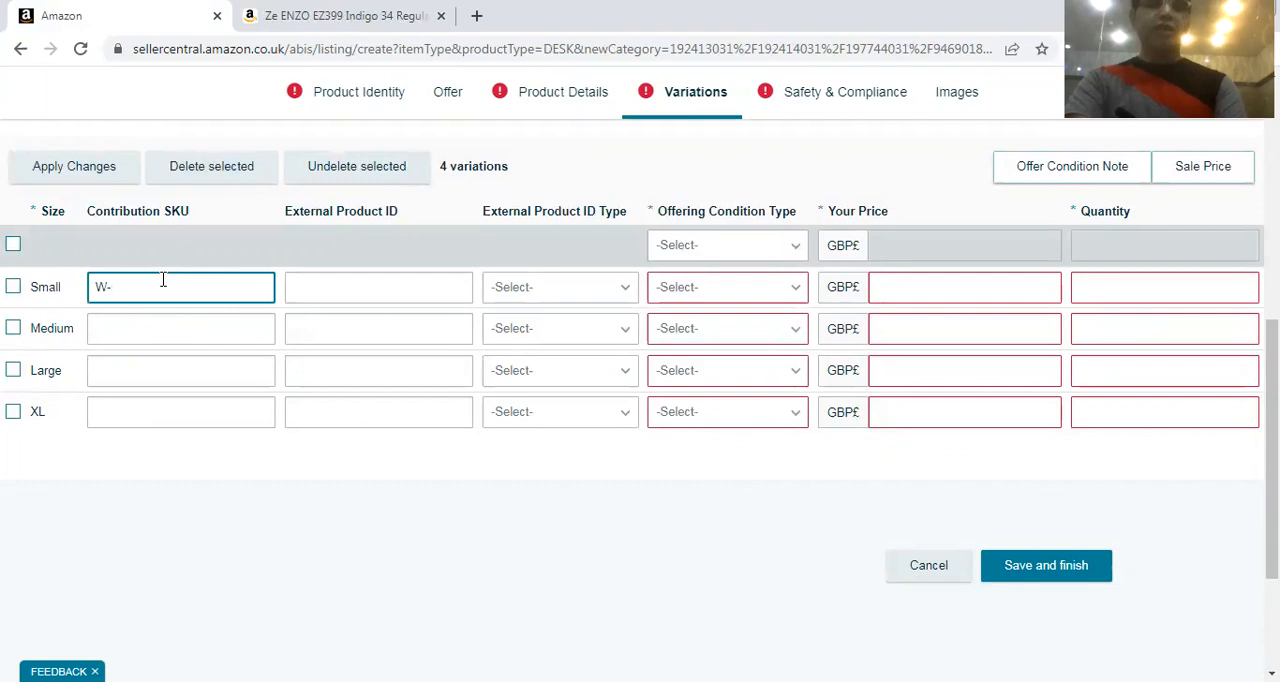
type("S")
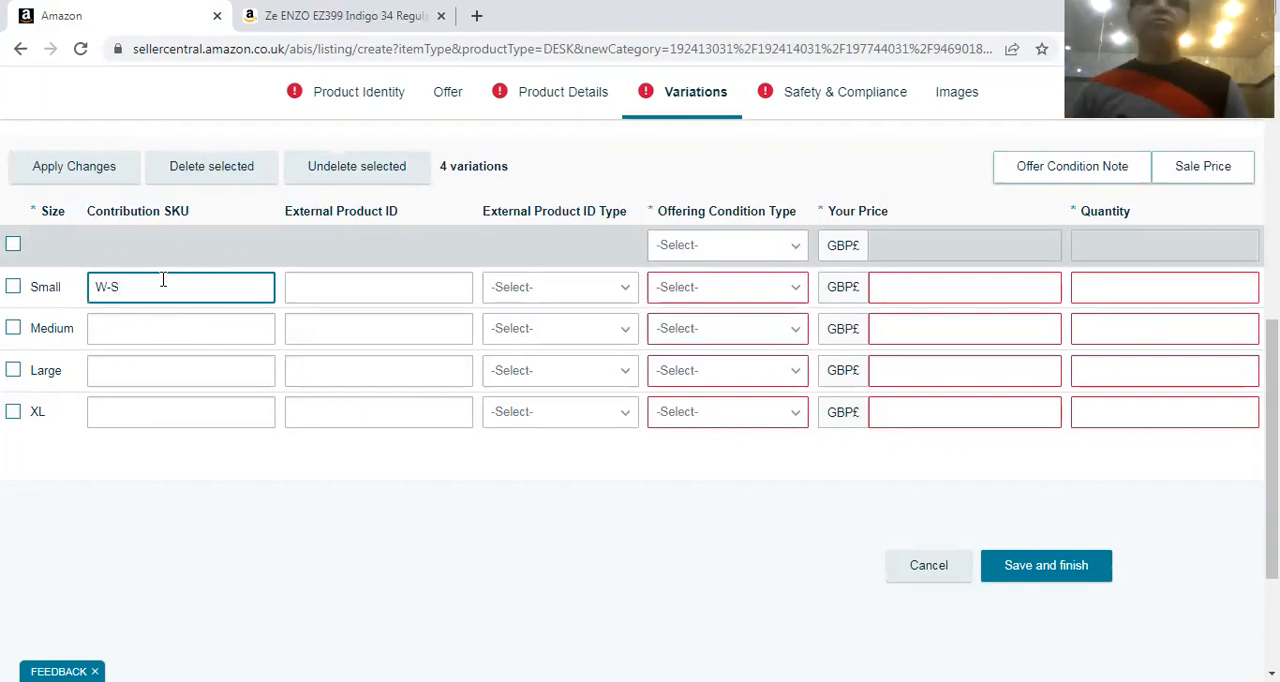
Set the Contribution SKUs to W-M for Medium, W_l for Large and W-XL for XL
left_click(189, 315)
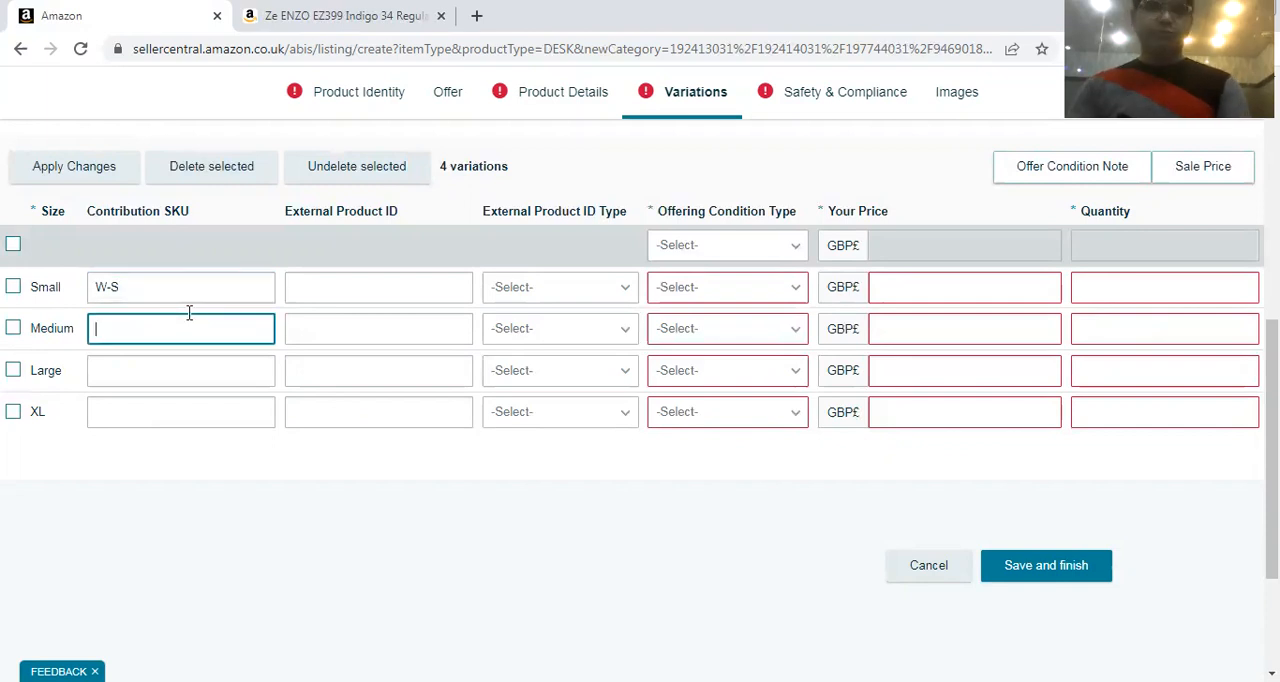
type("W-M")
left_click(191, 368)
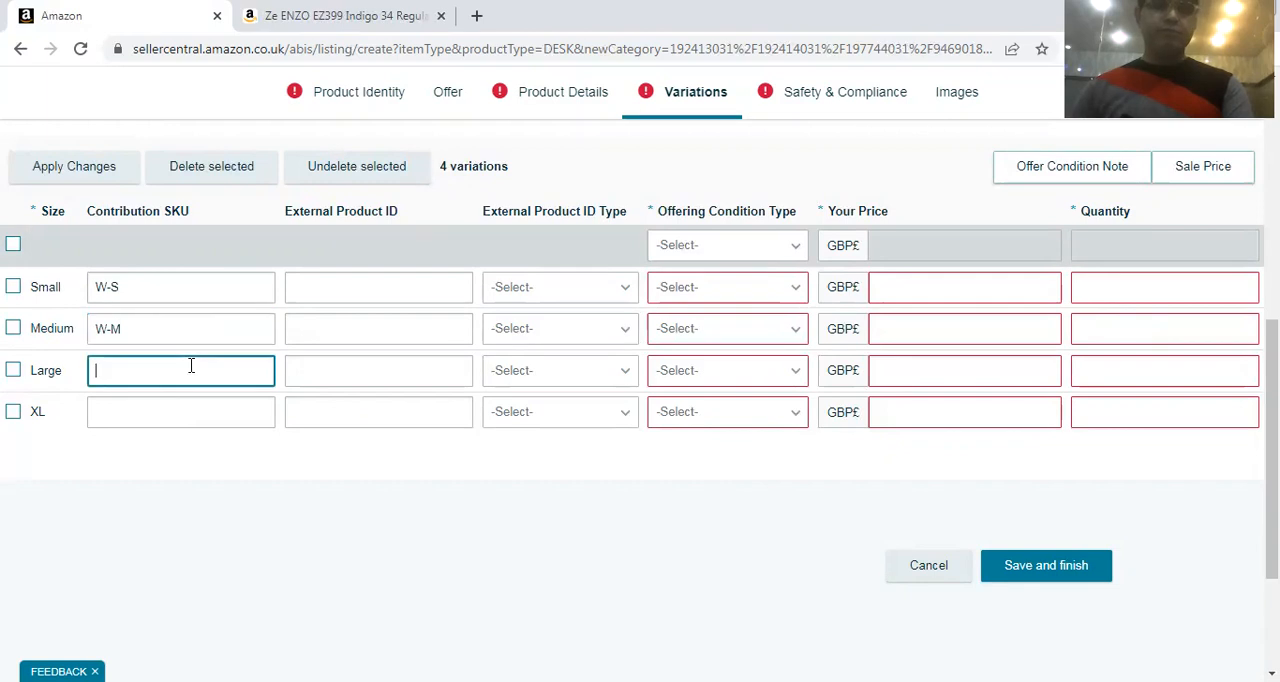
type("W_l")
left_click(121, 420)
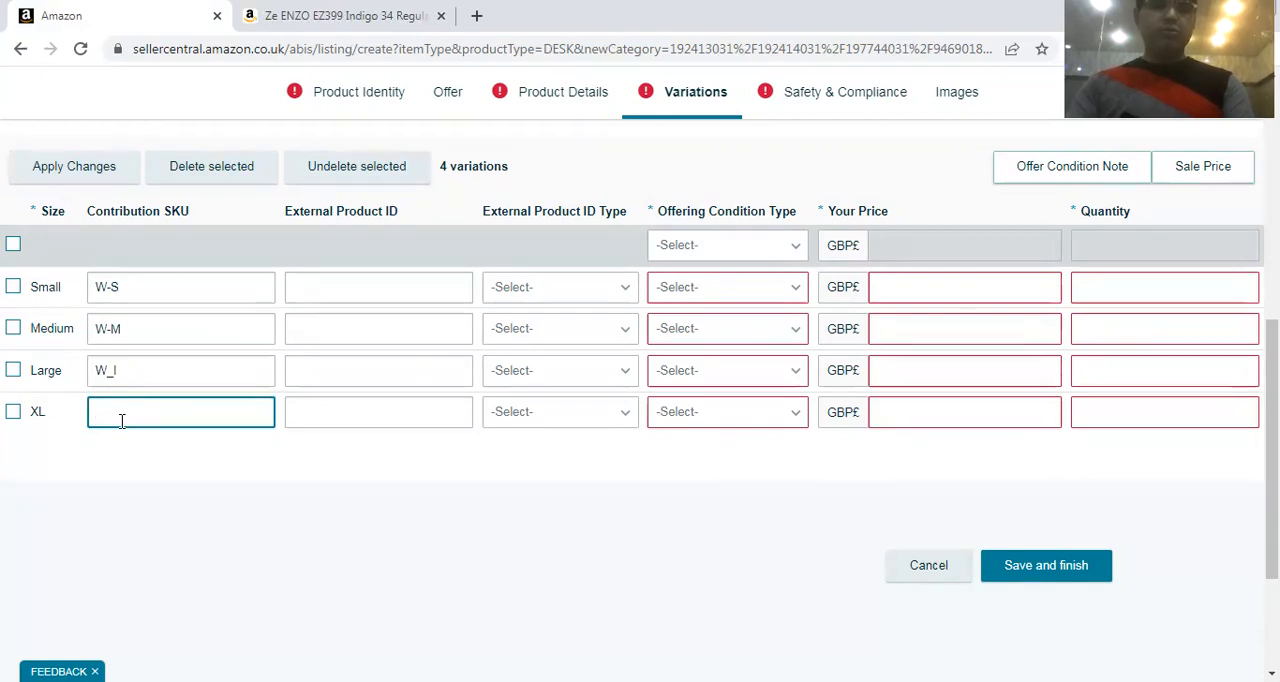
type("W")
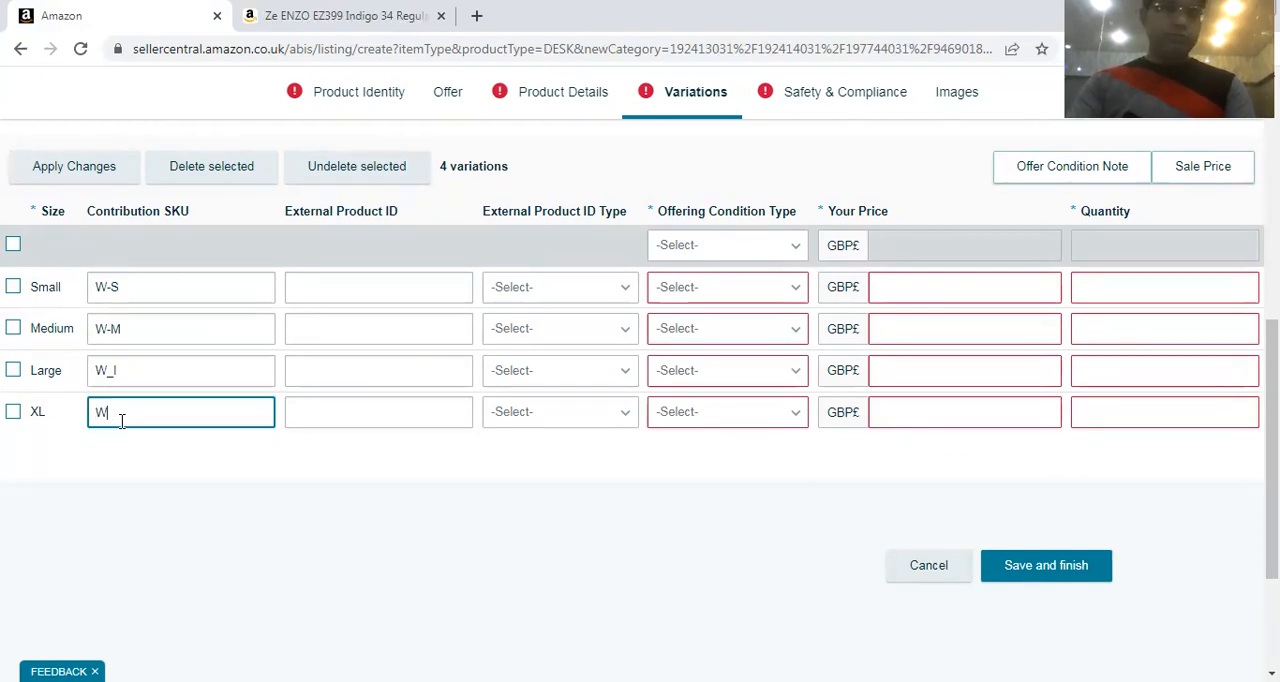
type("_-")
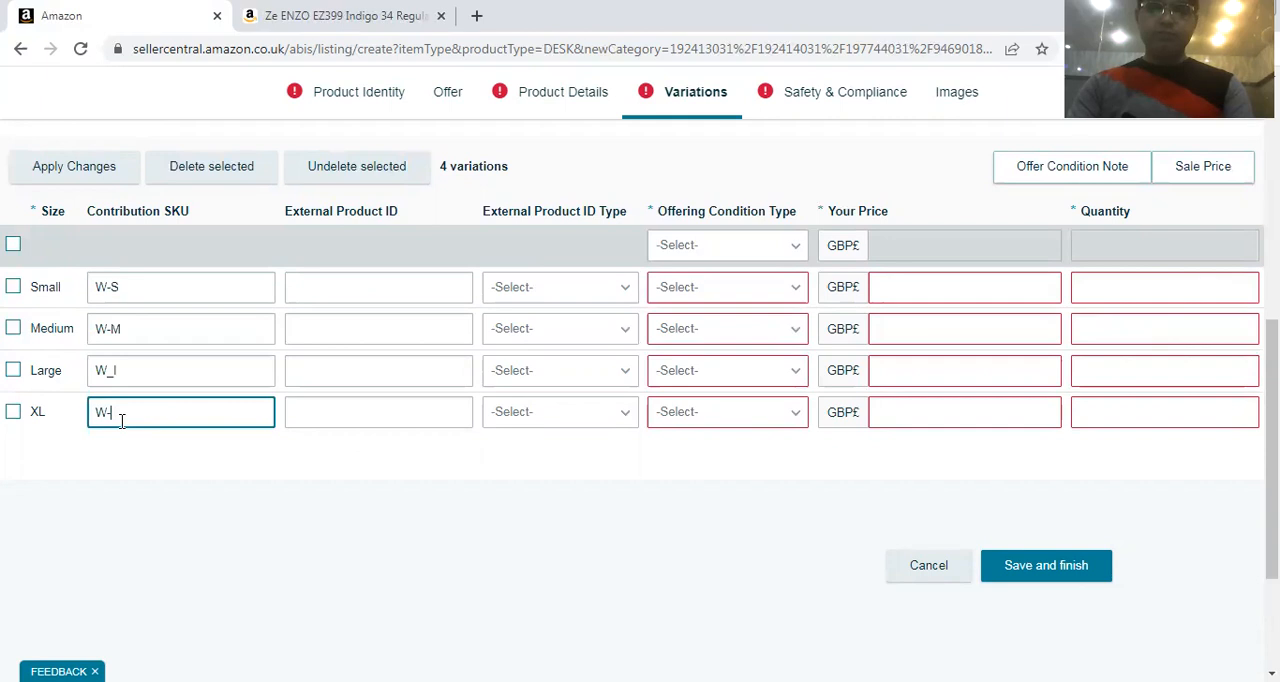
type("XL")
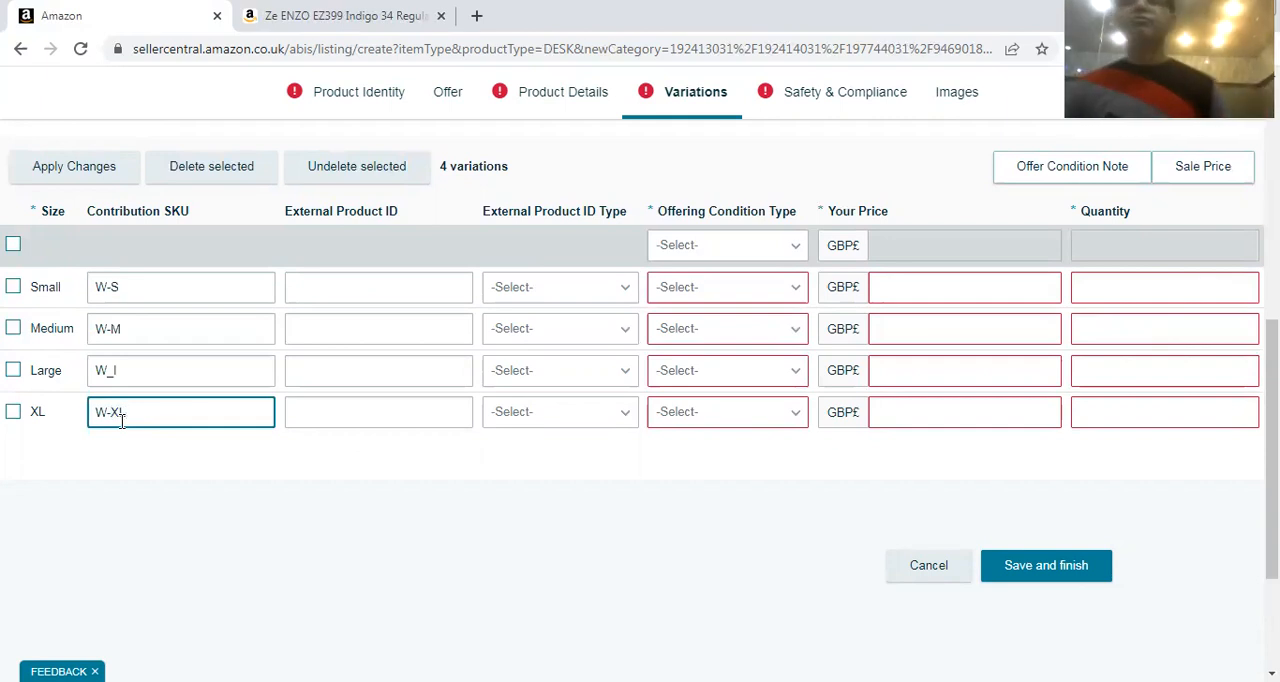
left_click(350, 278)
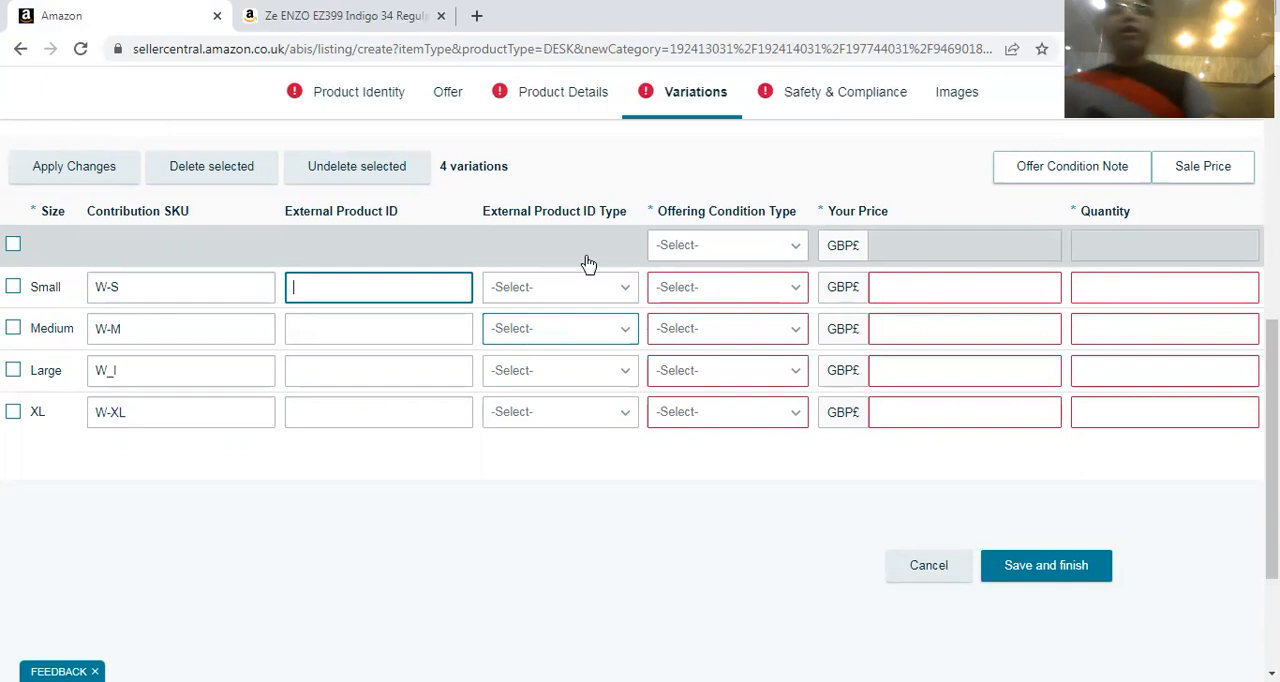
Set the Small variation's external product ID type to UPC and the offering condition of all four sizes to New
left_click(577, 296)
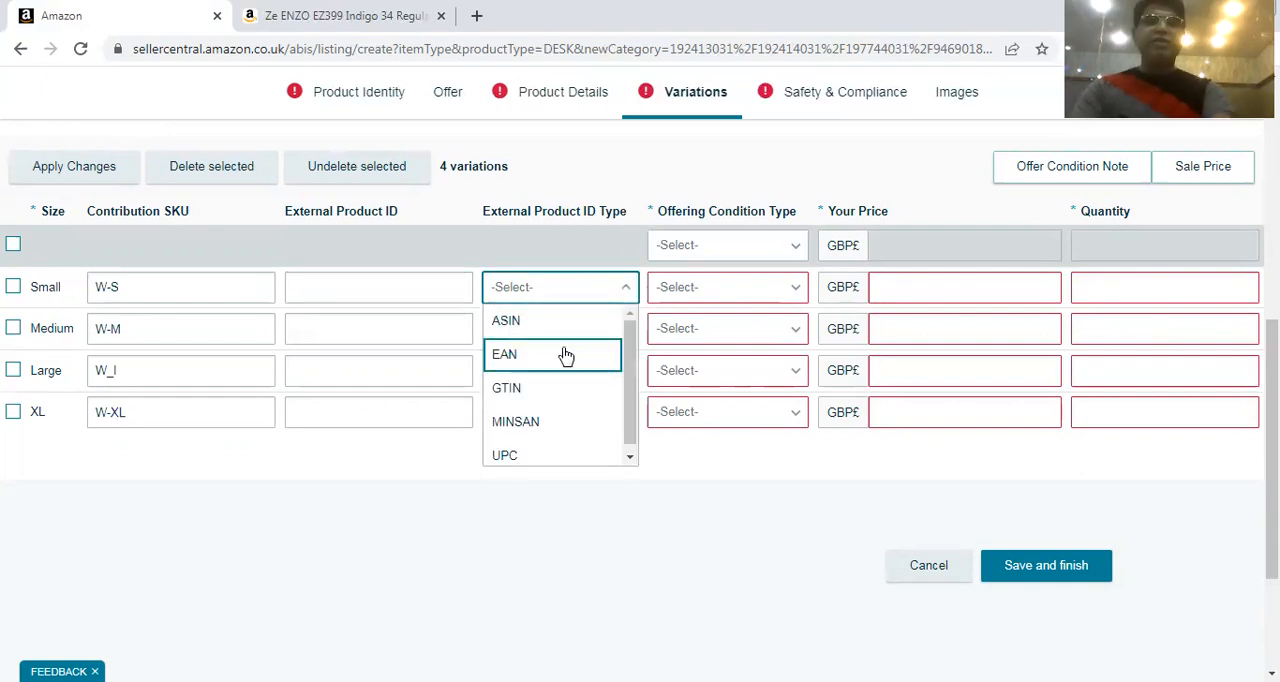
left_click(506, 462)
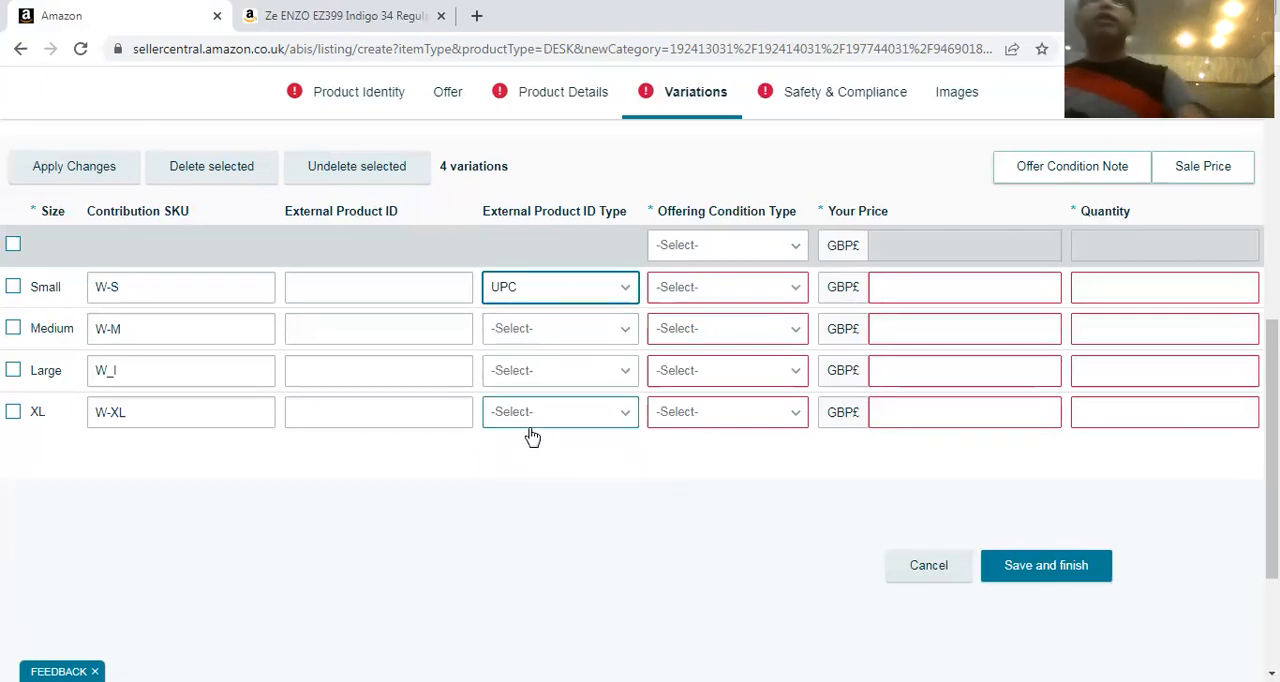
left_click(778, 287)
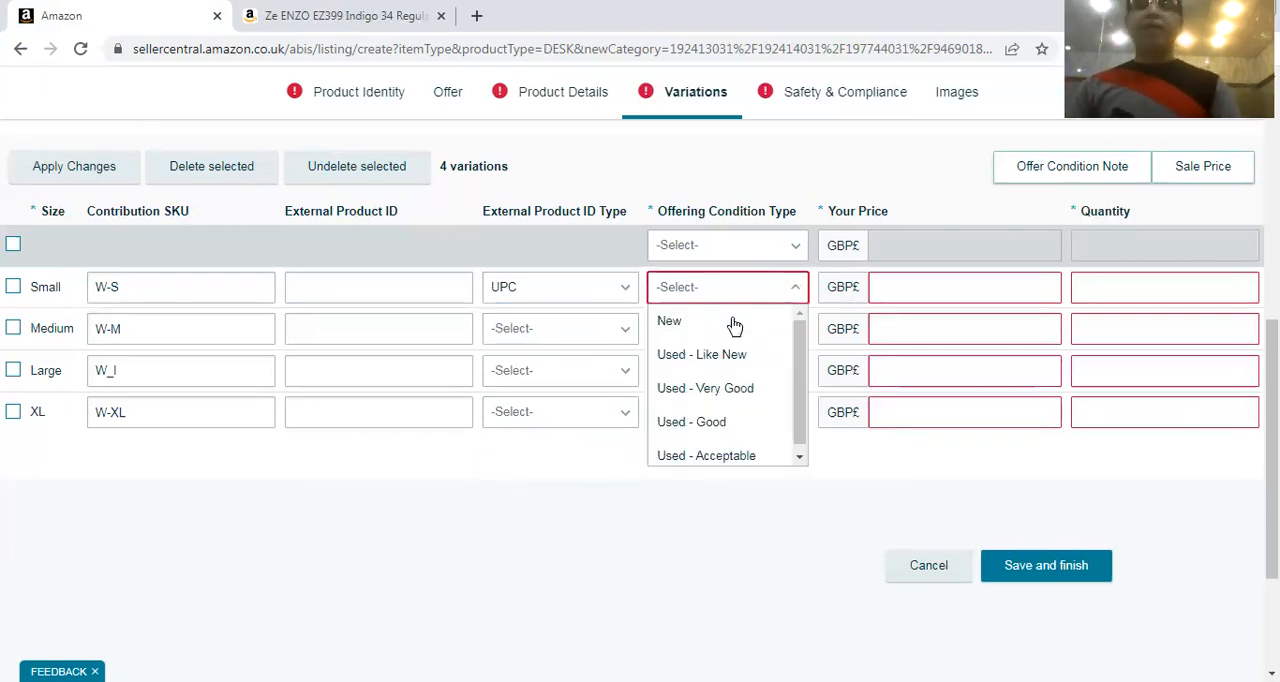
left_click(700, 320)
left_click(709, 338)
left_click(695, 378)
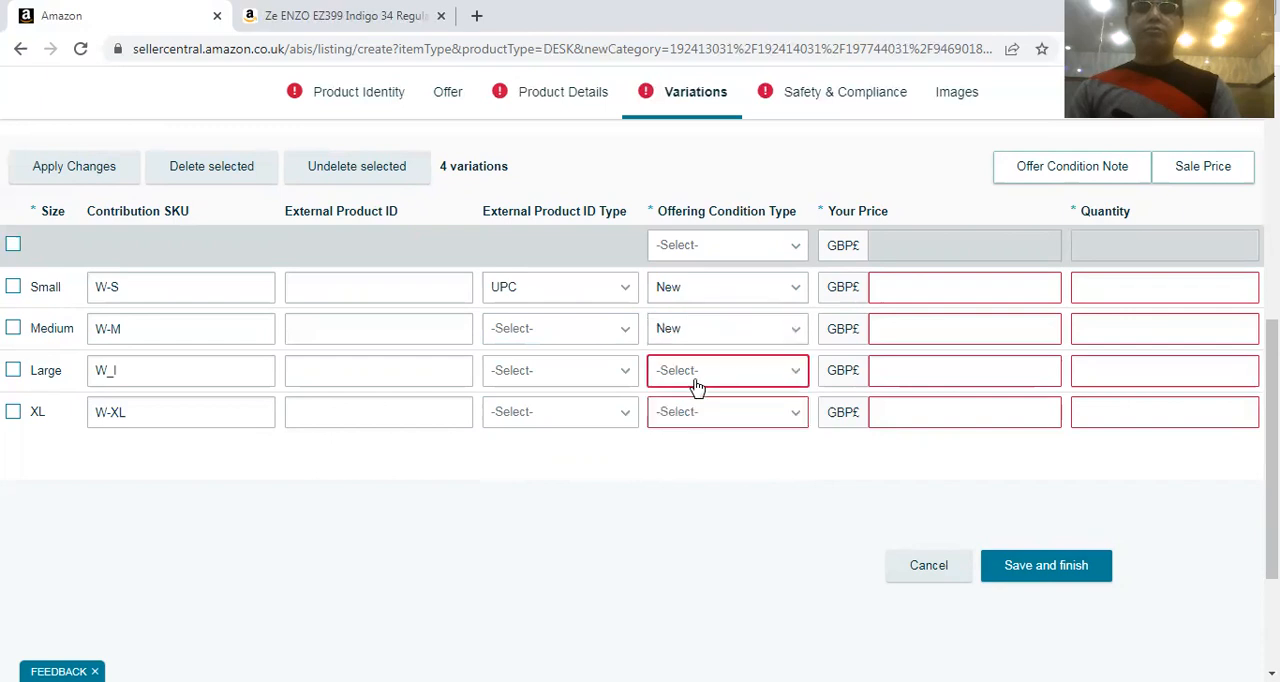
left_click(695, 375)
left_click(689, 297)
left_click(665, 412)
left_click(697, 302)
Set the price of the Small and Medium variations to GBP 9.99 each
left_click(922, 293)
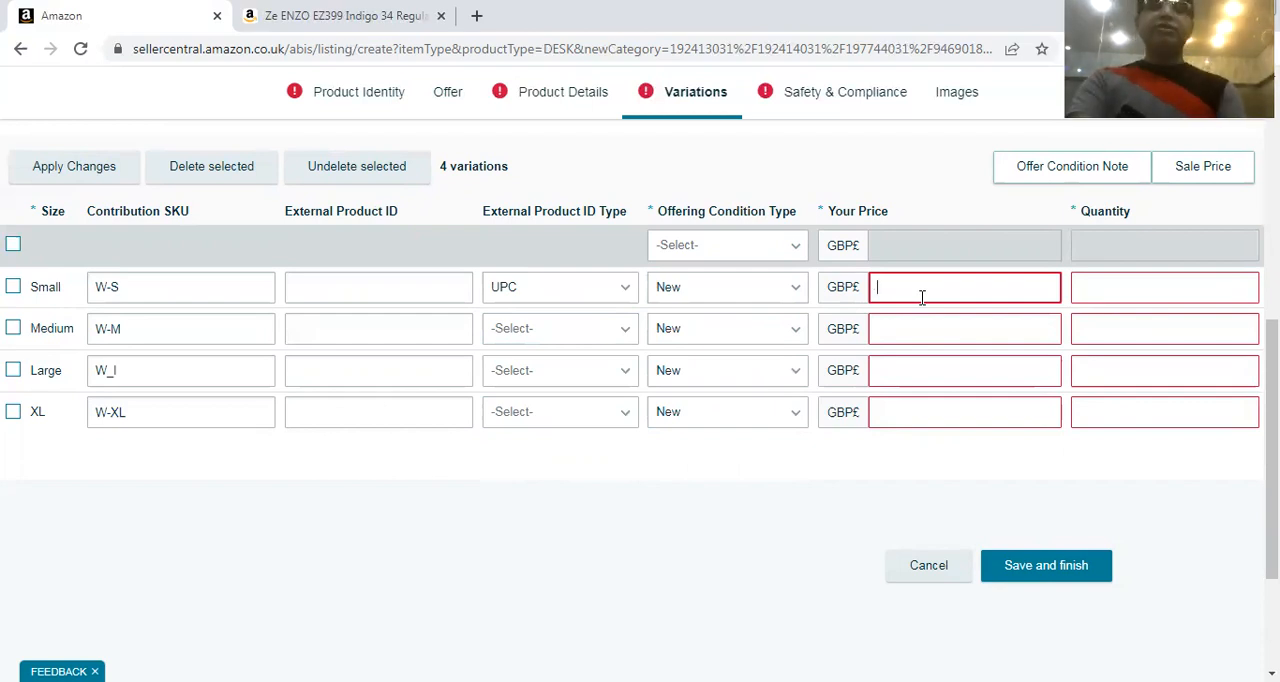
type("9.99")
left_click(900, 331)
type("9.99")
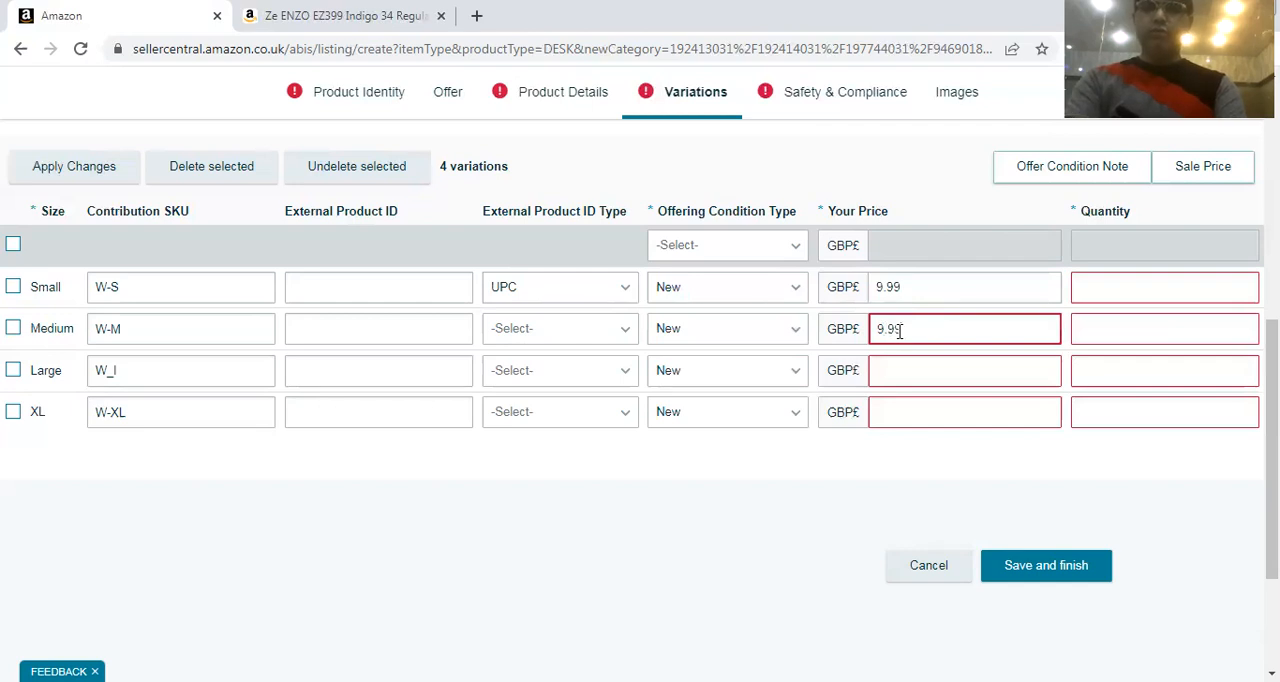
Set the price to GBP 10.99 for the Large variation and GBP 11.99 for XL
left_click(897, 396)
left_click(893, 372)
type("10.99")
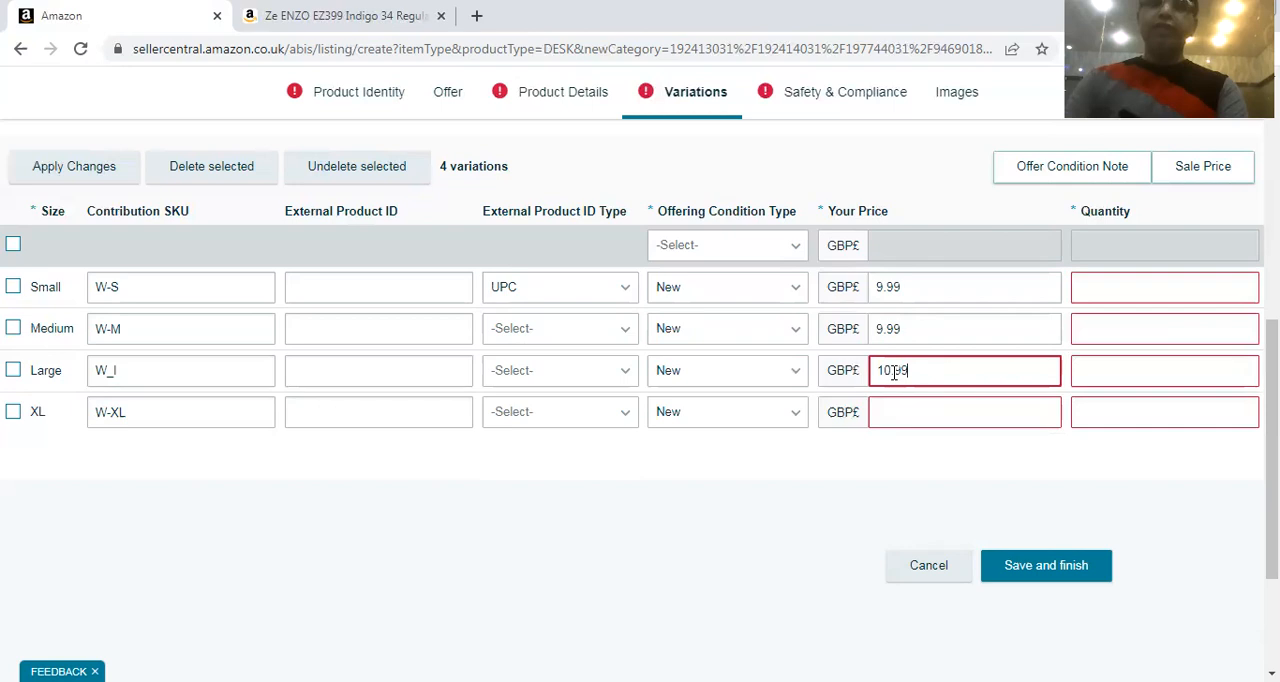
left_click(934, 410)
type("11.99")
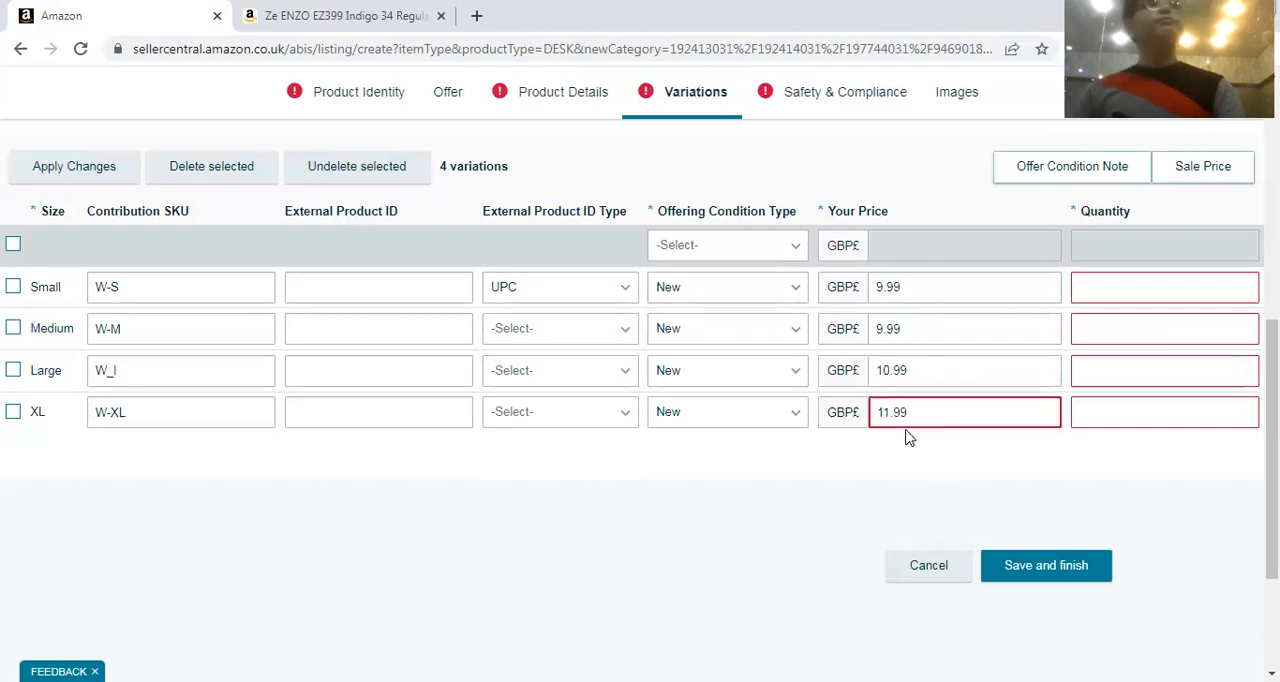
Set the quantity of all four size variations to 50
left_click(1162, 284)
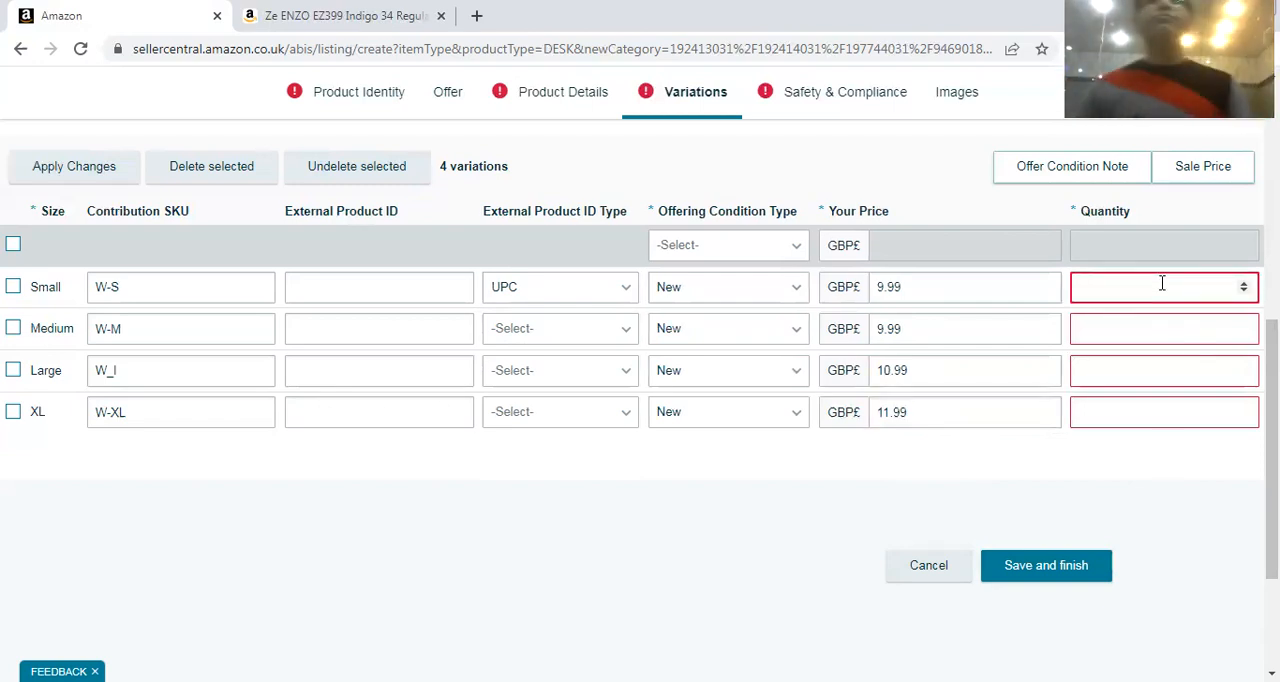
type("50")
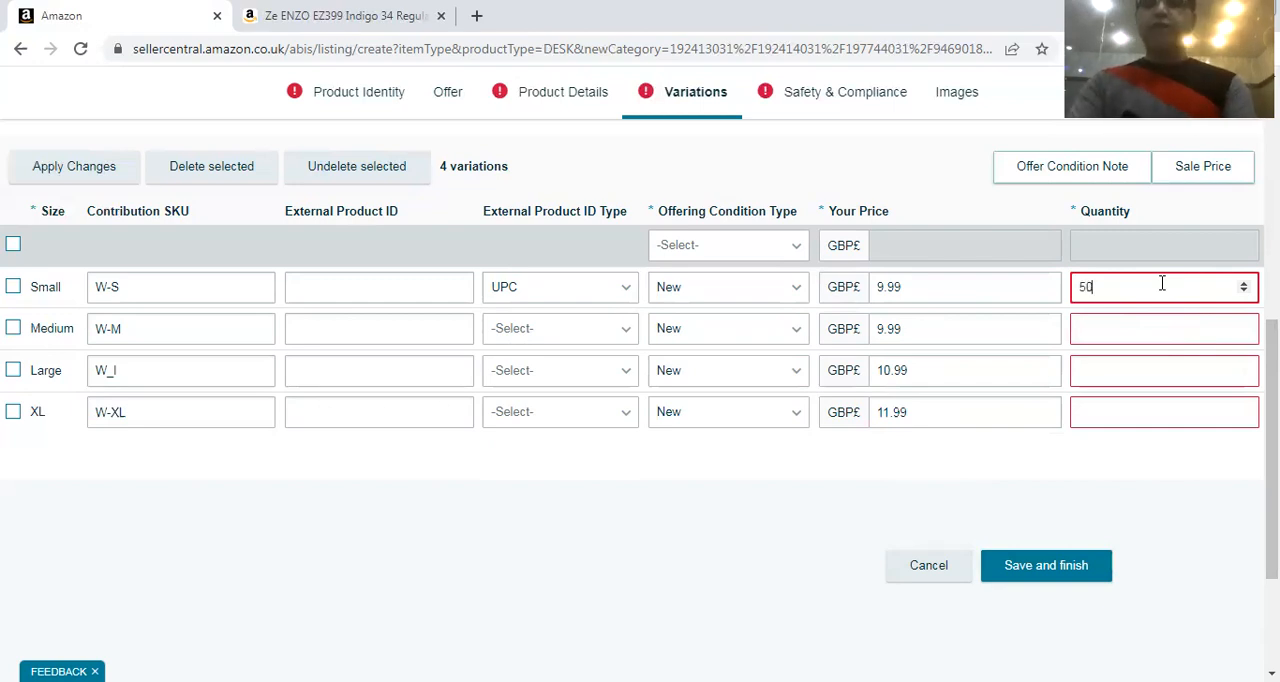
double_click(1111, 290)
key("ctrl+c")
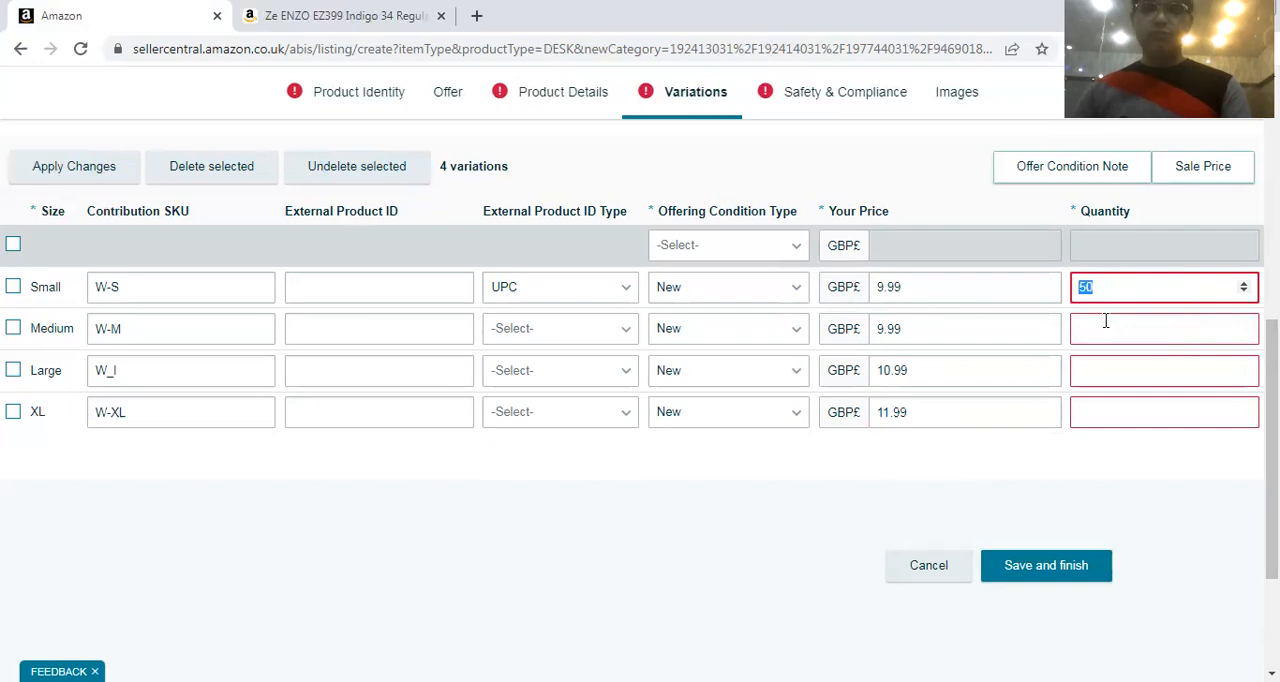
left_click(1115, 323)
key("ctrl+v")
left_click(1104, 364)
key("ctrl+v")
left_click(1096, 401)
key("ctrl+v")
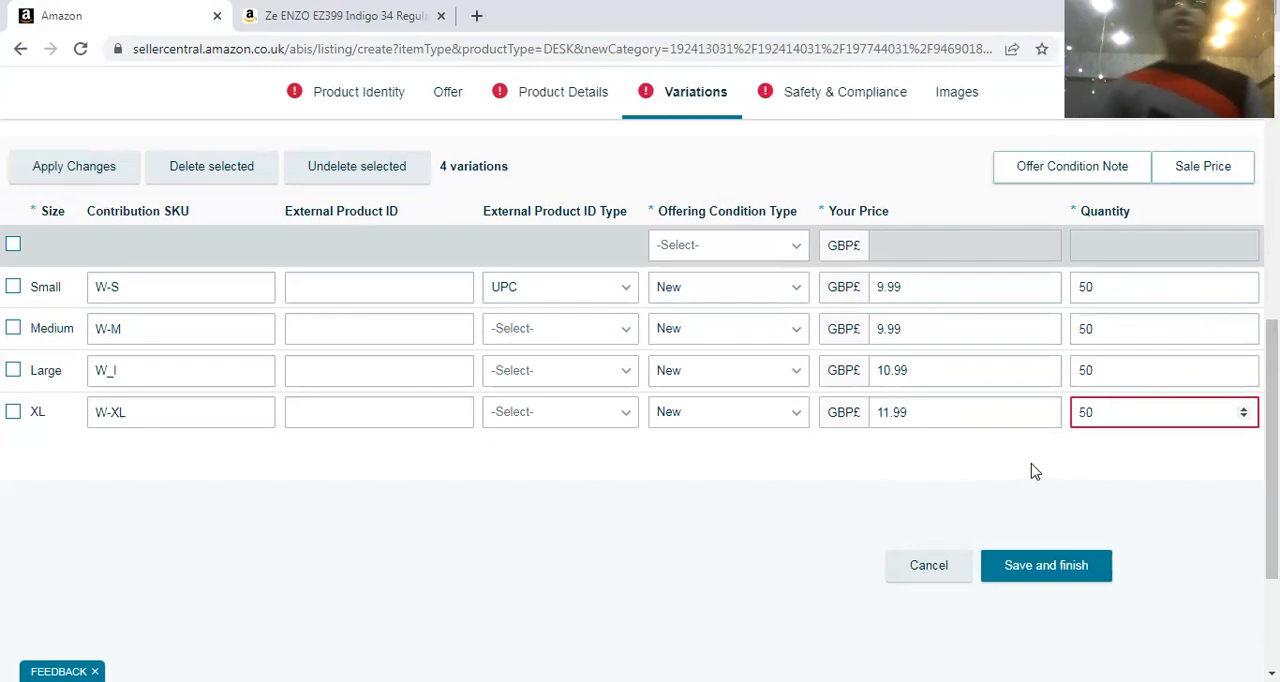
Review the Safety & Compliance section and the image upload slots in the Images section
left_click(1034, 567)
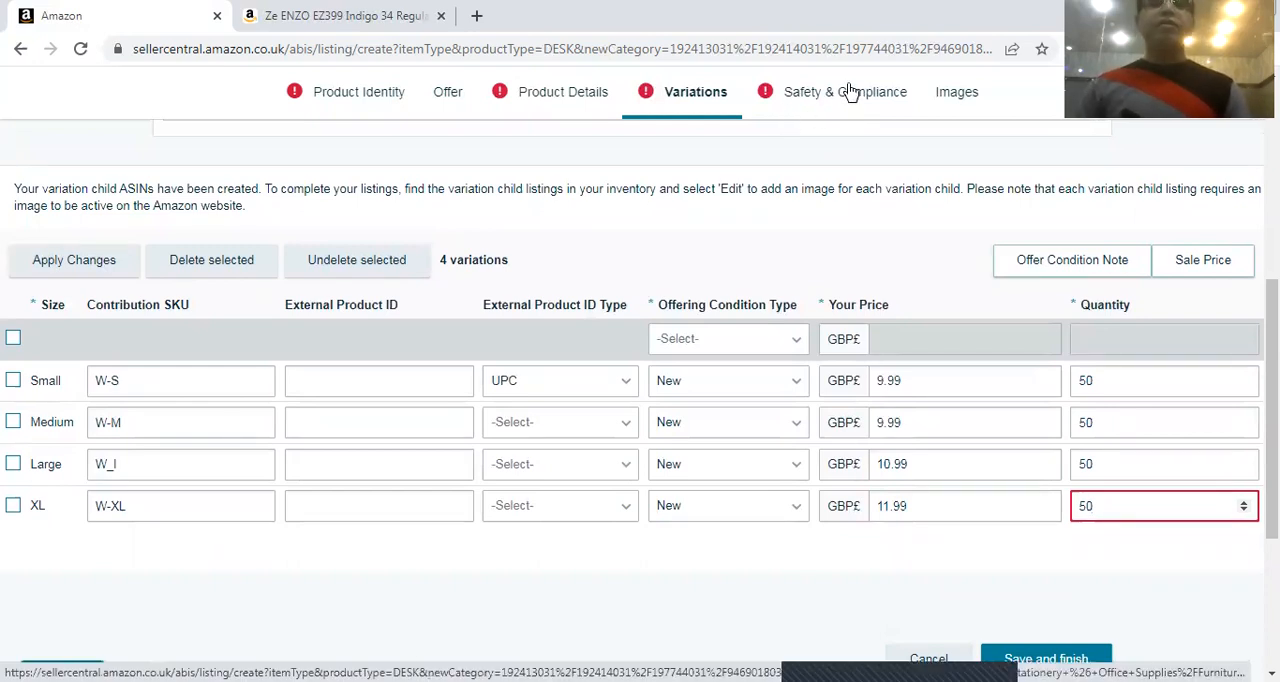
left_click(847, 91)
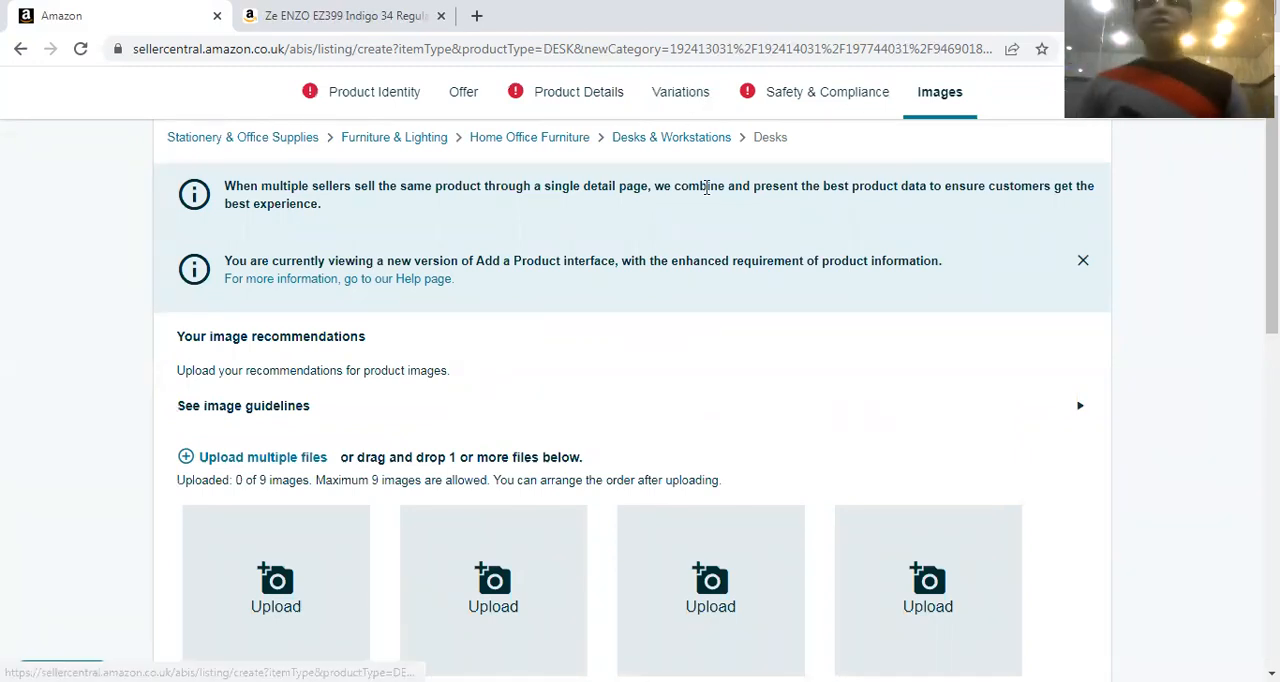
scroll(657, 247, "down", 1)
scroll(657, 247, "down", 1)
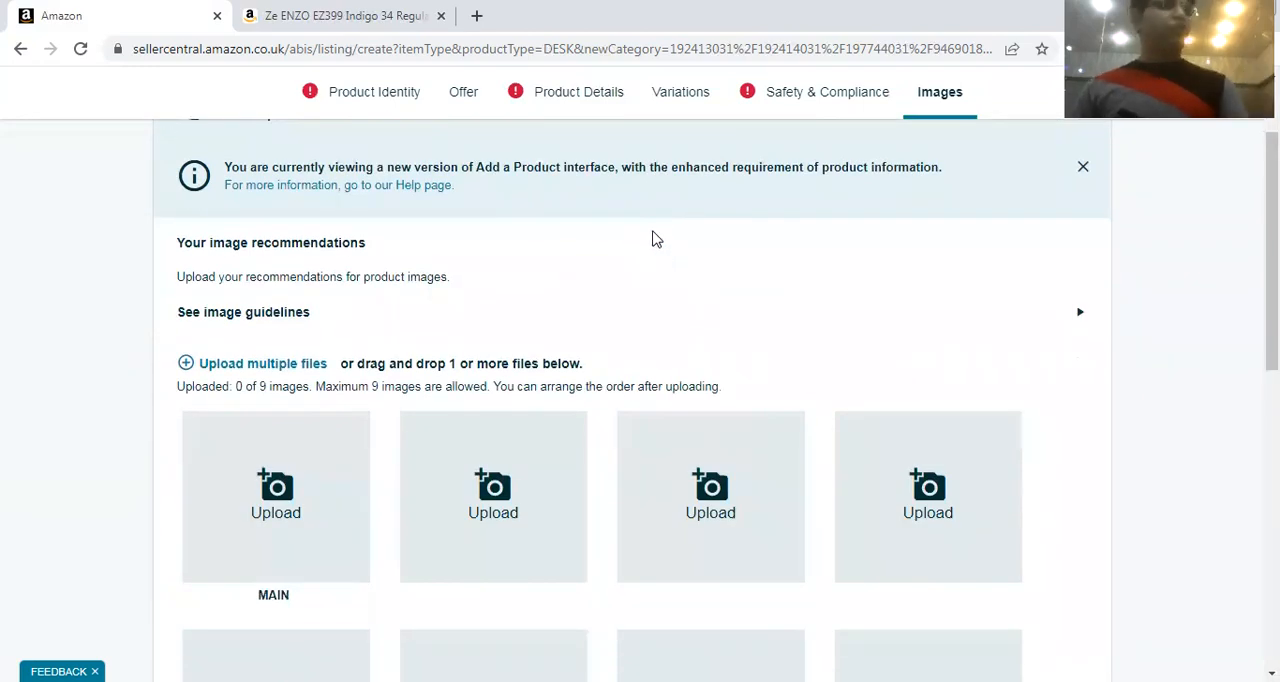
scroll(660, 232, "down", 5)
scroll(667, 233, "down", 3)
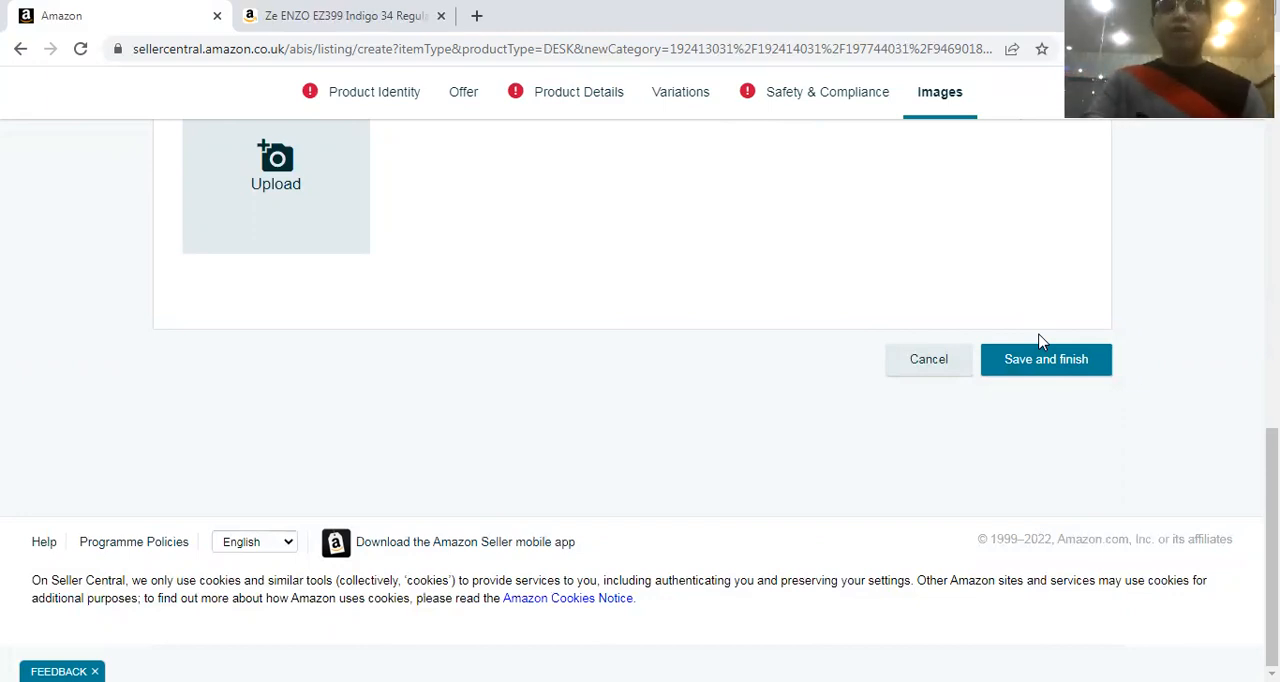
scroll(1000, 337, "up", 10)
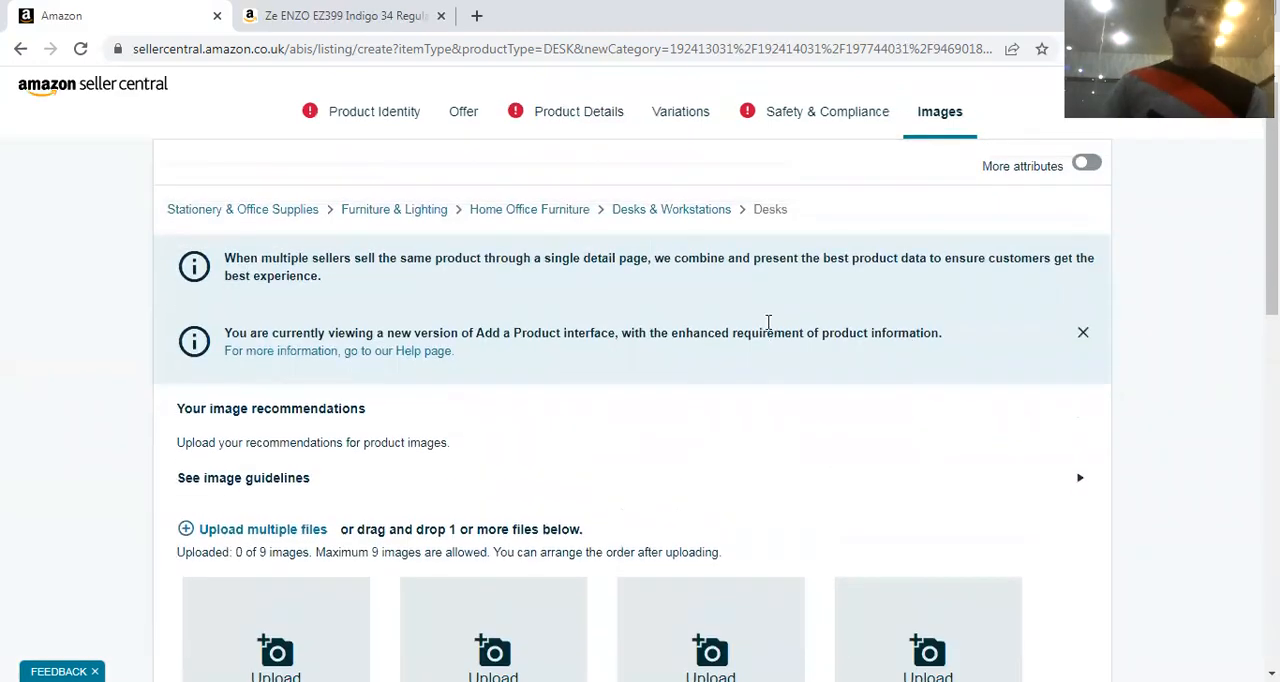
Return to the Variations section, enable the Colour variation type and add White as a colour variant
left_click(680, 112)
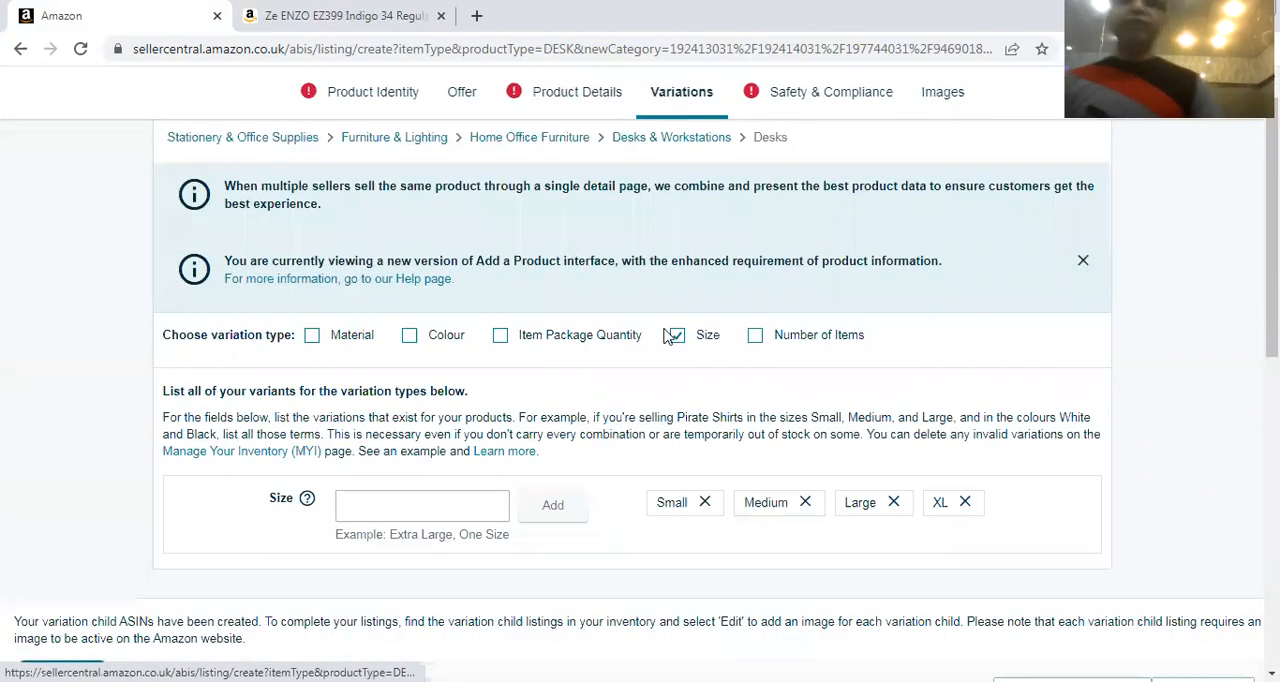
left_click(409, 338)
scroll(463, 446, "down", 1)
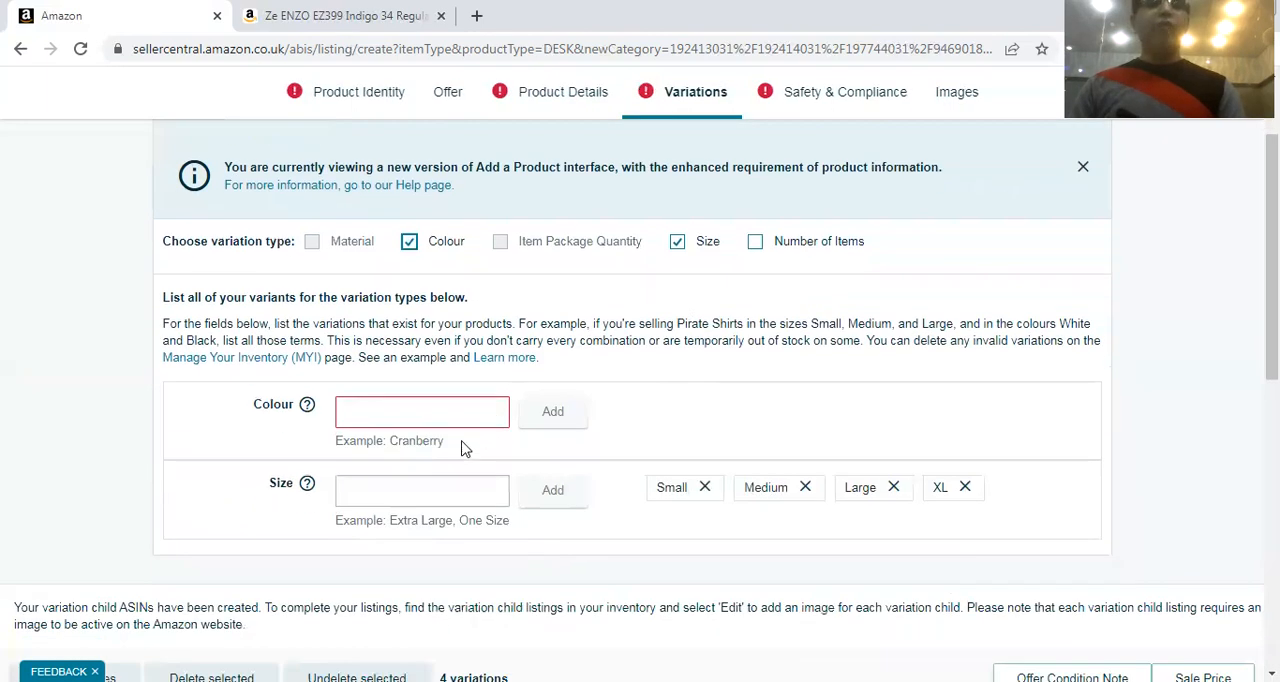
left_click(457, 416)
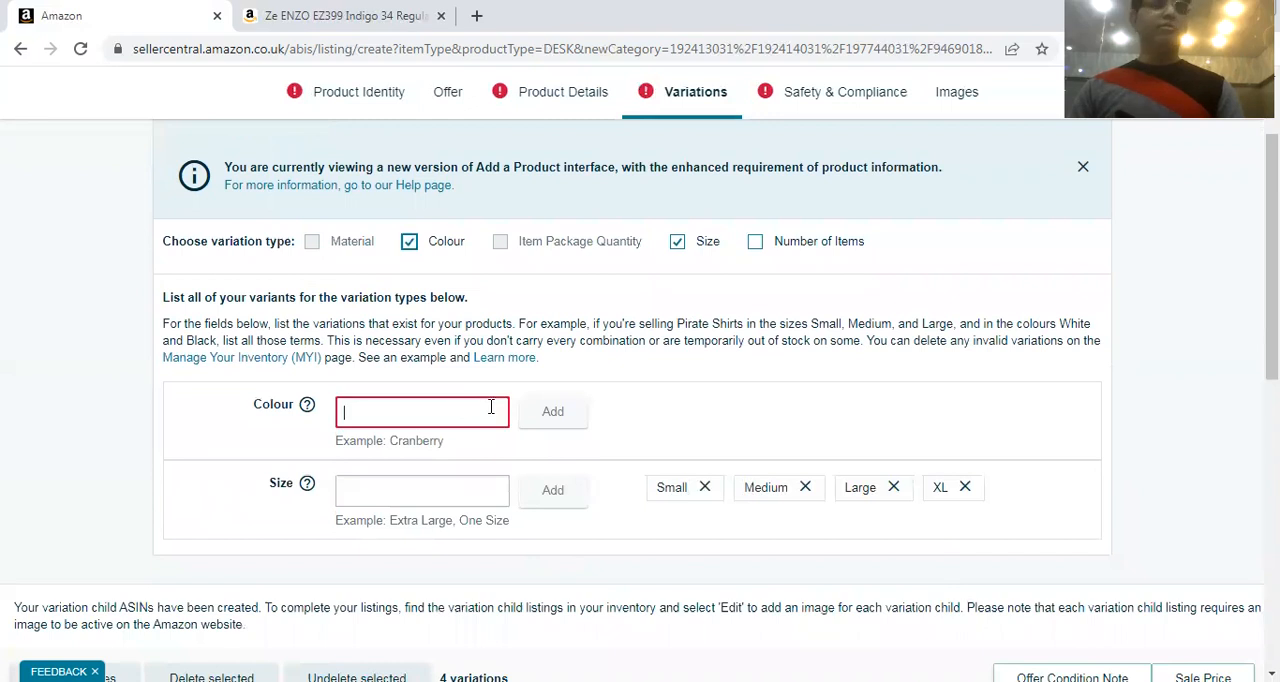
type("White")
left_click(546, 430)
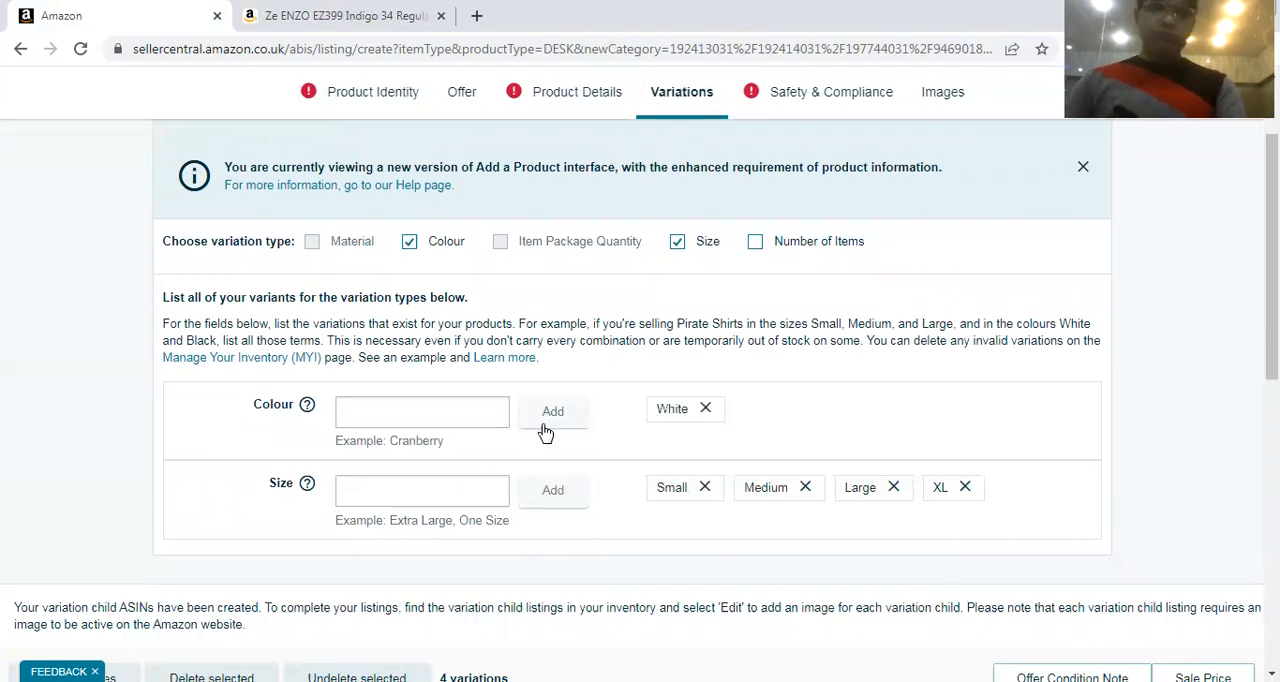
Add Black to the listing's colour variants
left_click(460, 410)
type("Bkl")
key("BackSpace")
key("BackSpace")
type("lack")
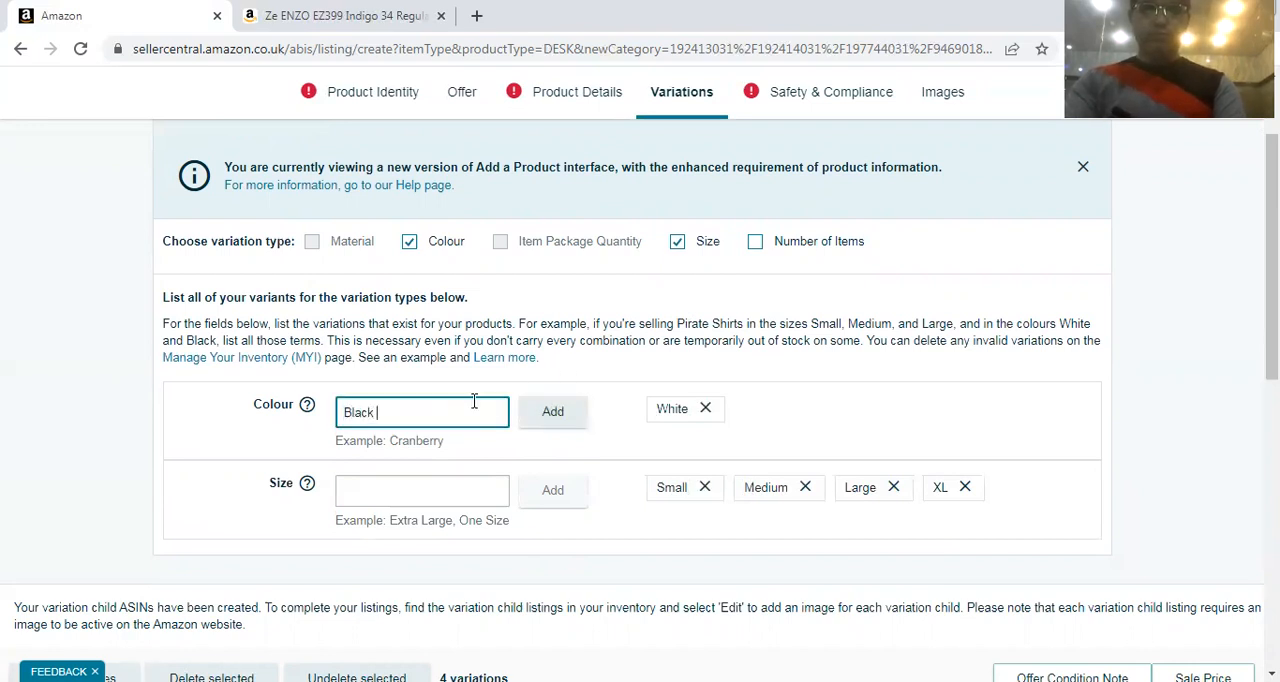
left_click(578, 427)
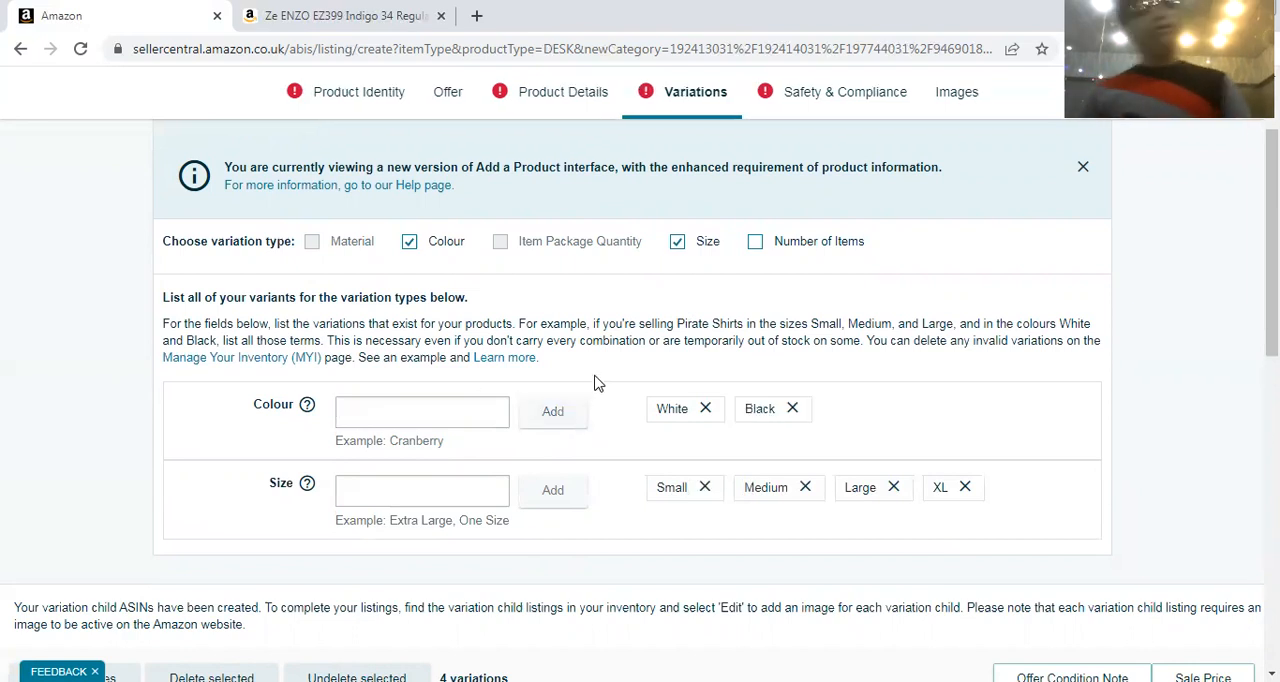
Check the colour and size combinations in the variations table, and remove the Colour and Size variation types
scroll(620, 360, "down", 5)
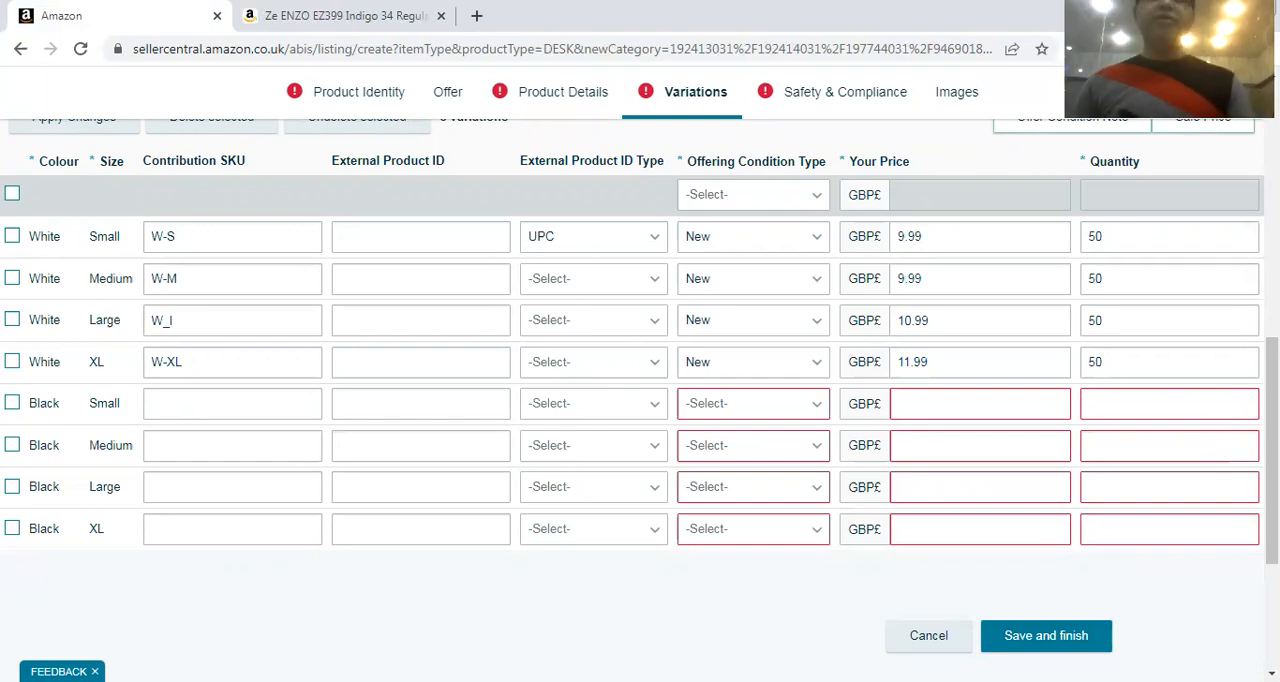
scroll(1017, 271, "up", 2)
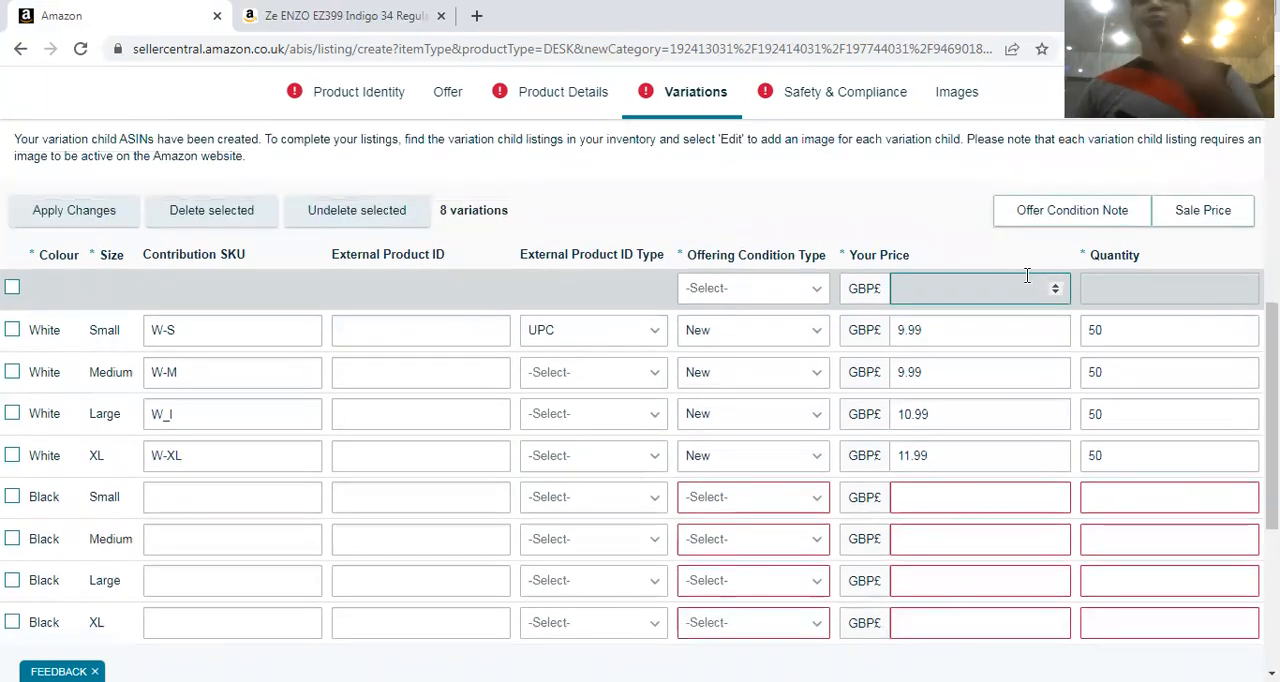
scroll(1027, 275, "up", 8)
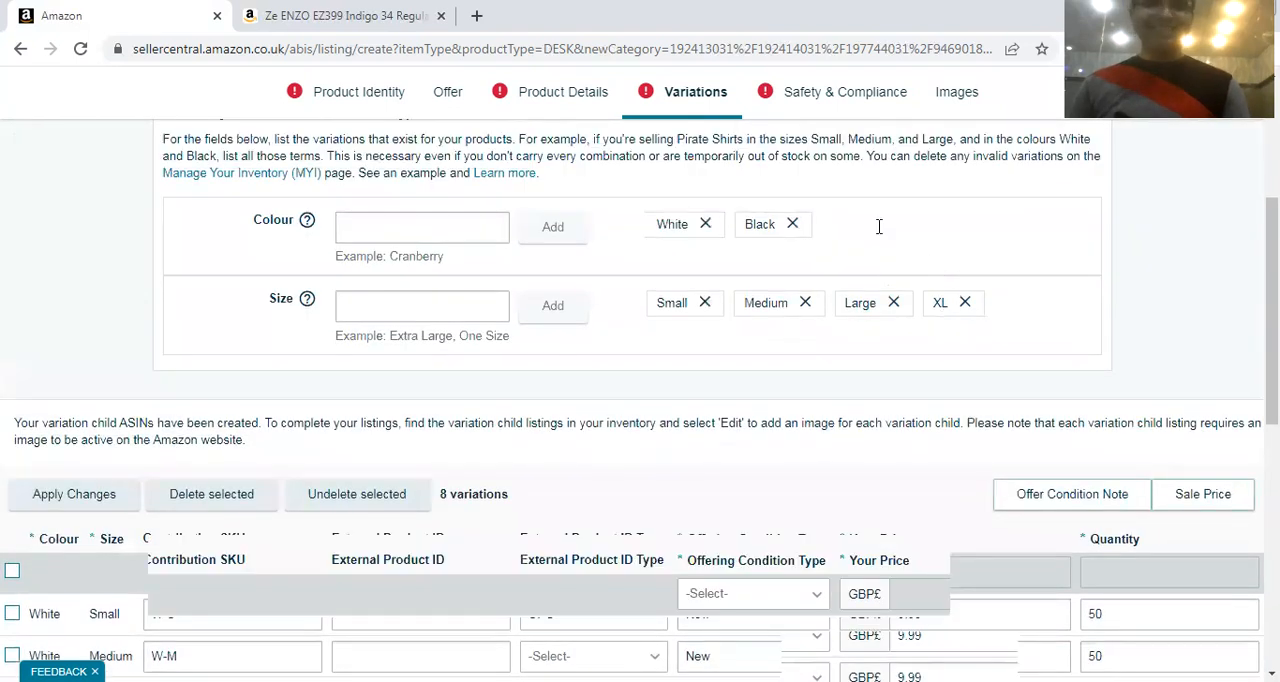
scroll(643, 224, "up", 4)
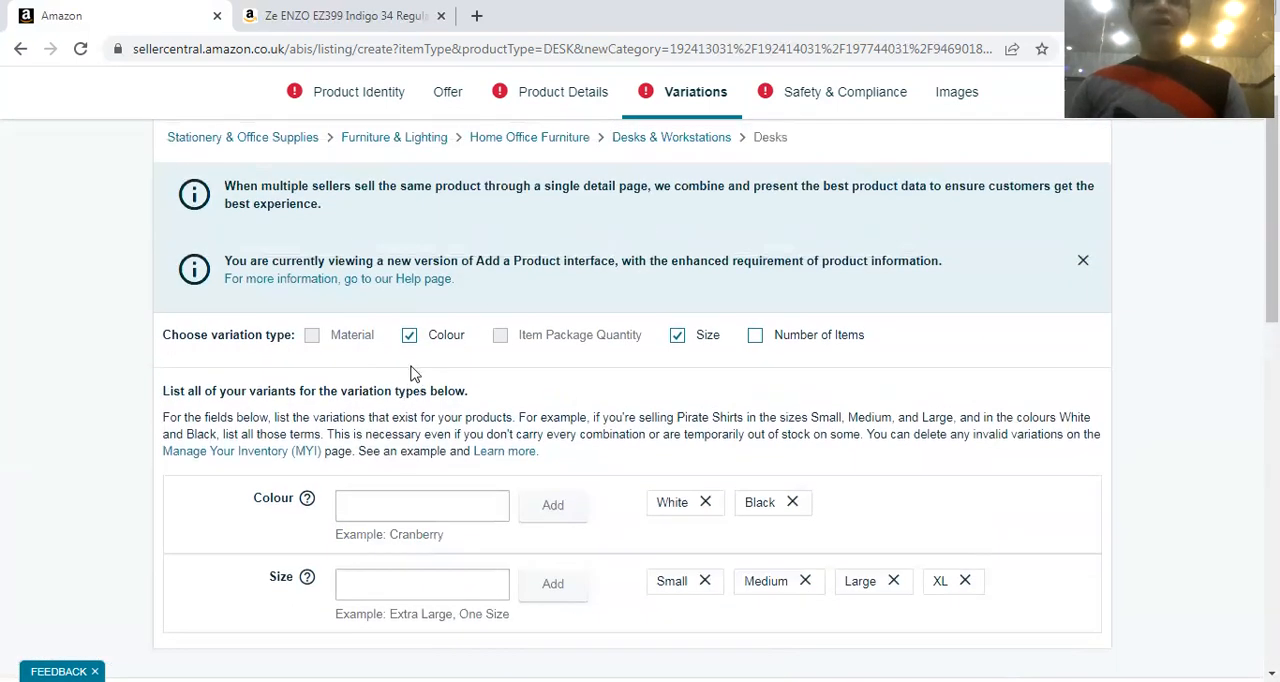
left_click(410, 335)
left_click(411, 337)
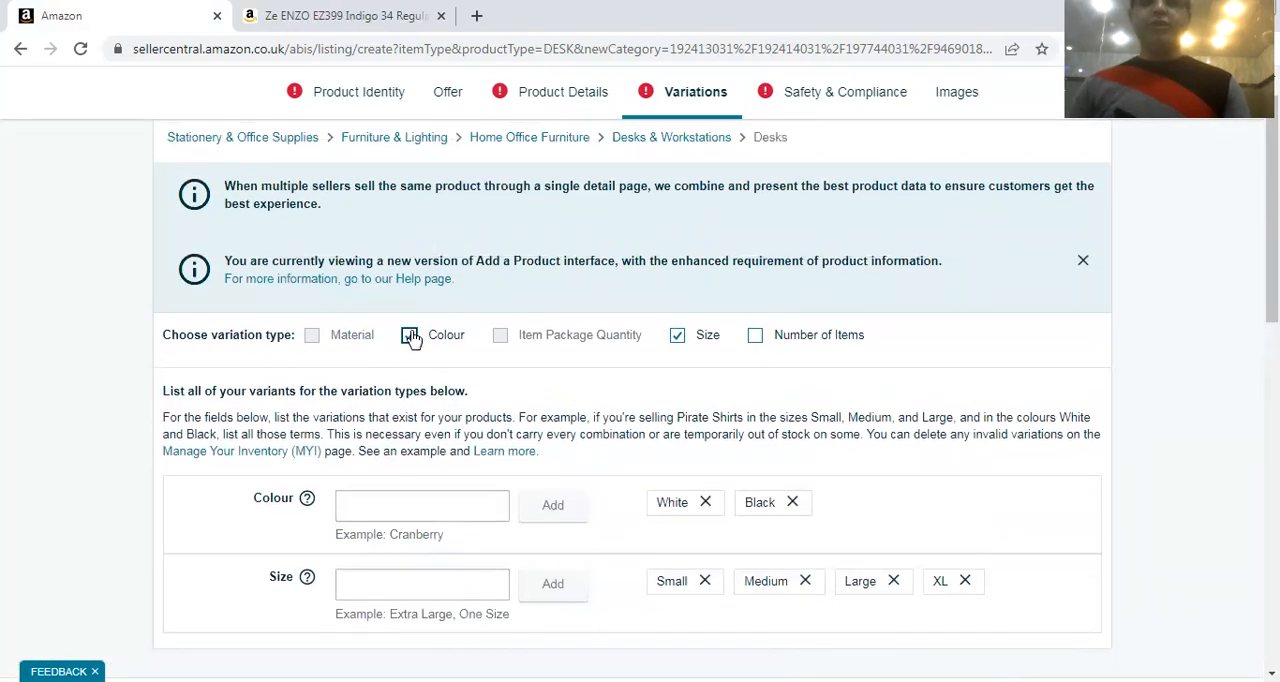
left_click(680, 445)
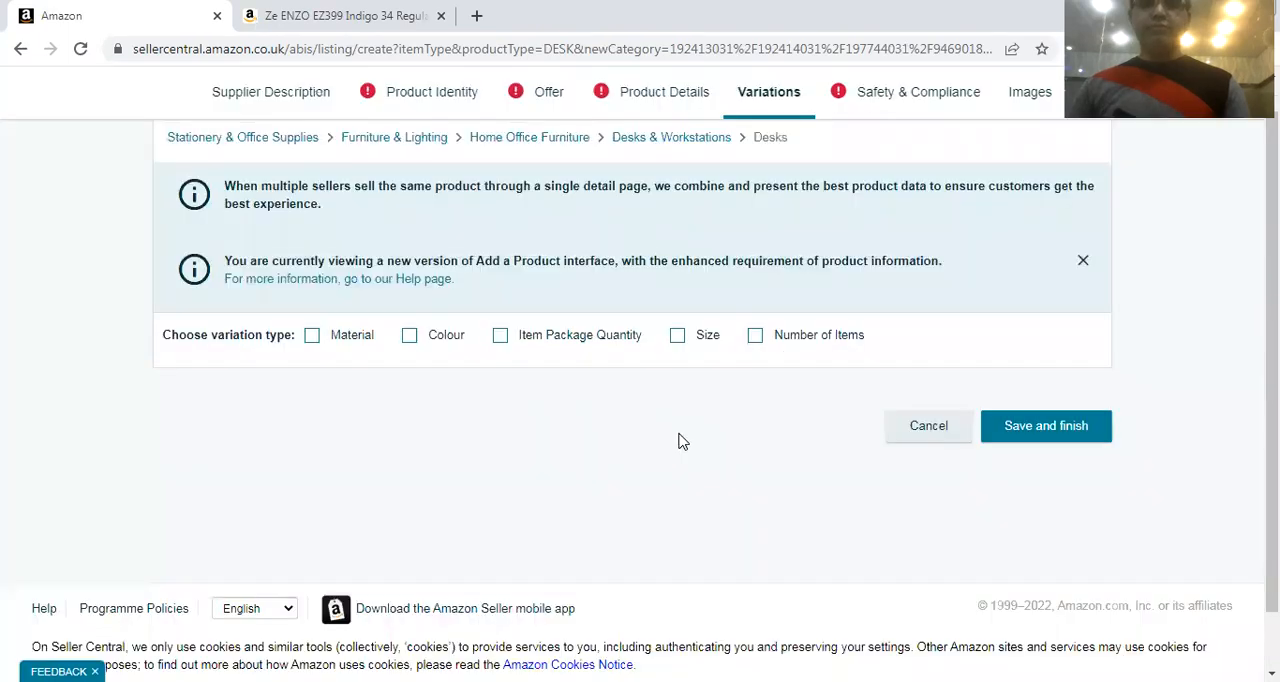
Choose Item Package Quantity as the variation type and add a package quantity of 10
left_click(500, 336)
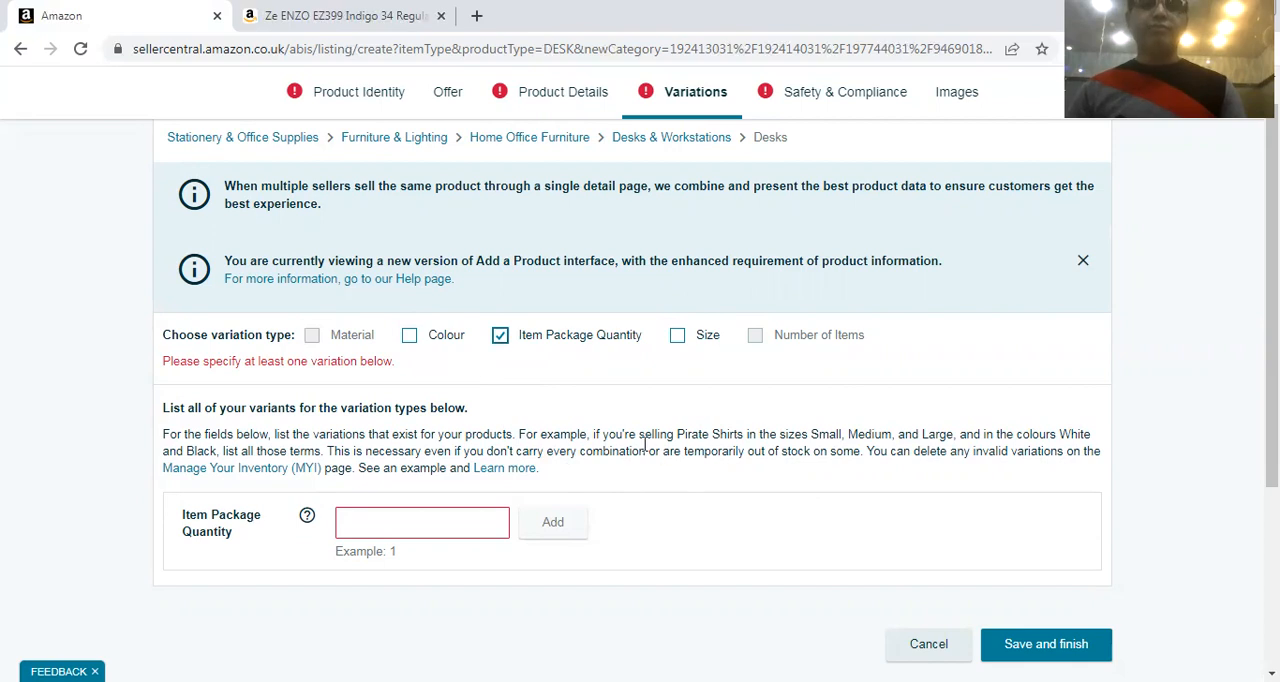
left_click(442, 528)
type("10")
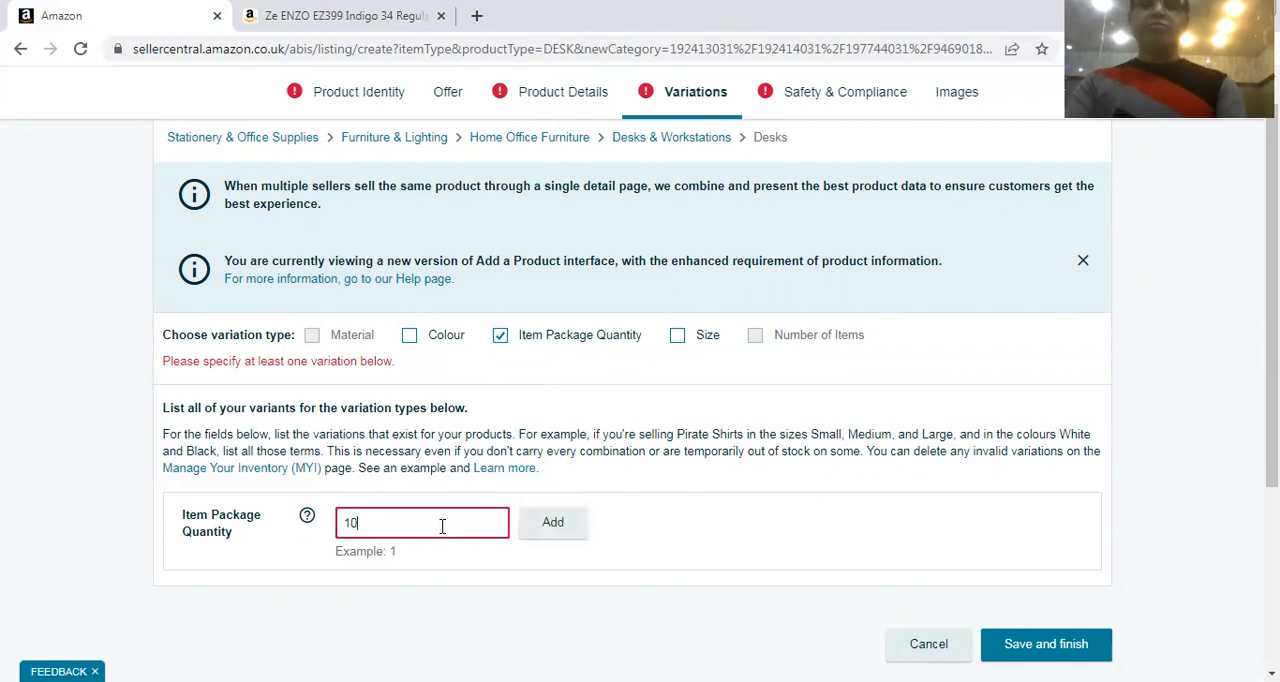
left_click(528, 530)
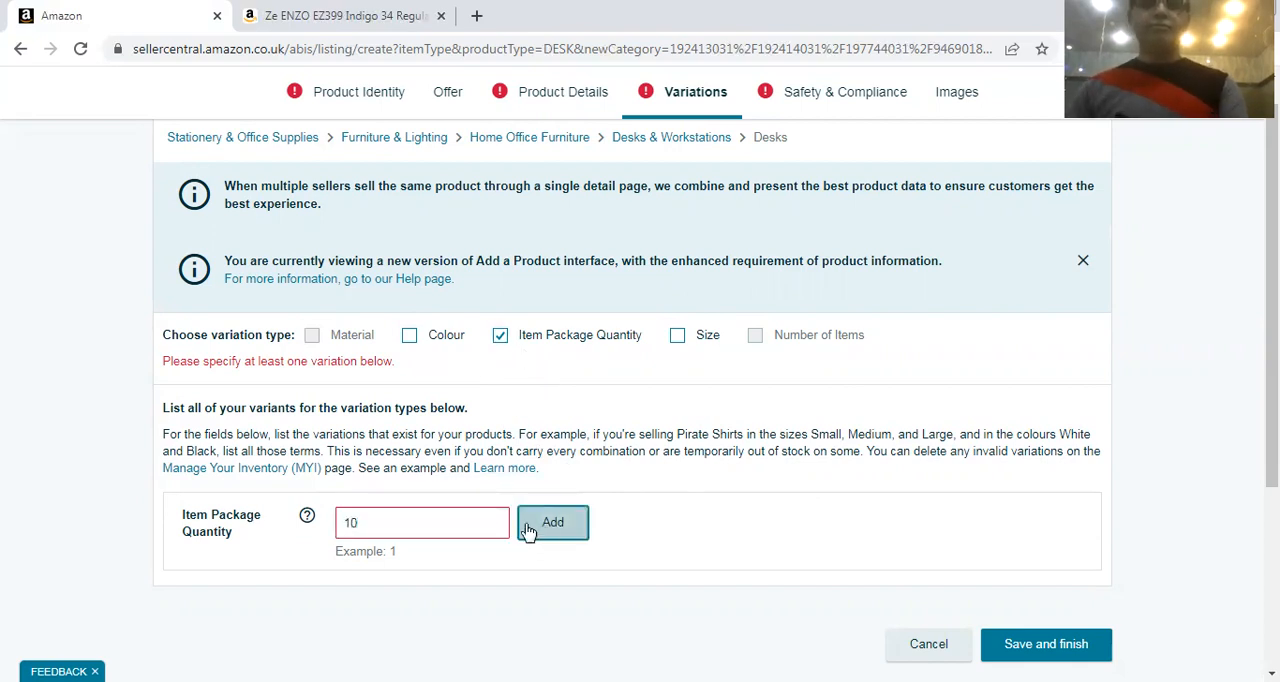
Add 20 and 100 to the listing's Item Package Quantity variants
left_click(438, 507)
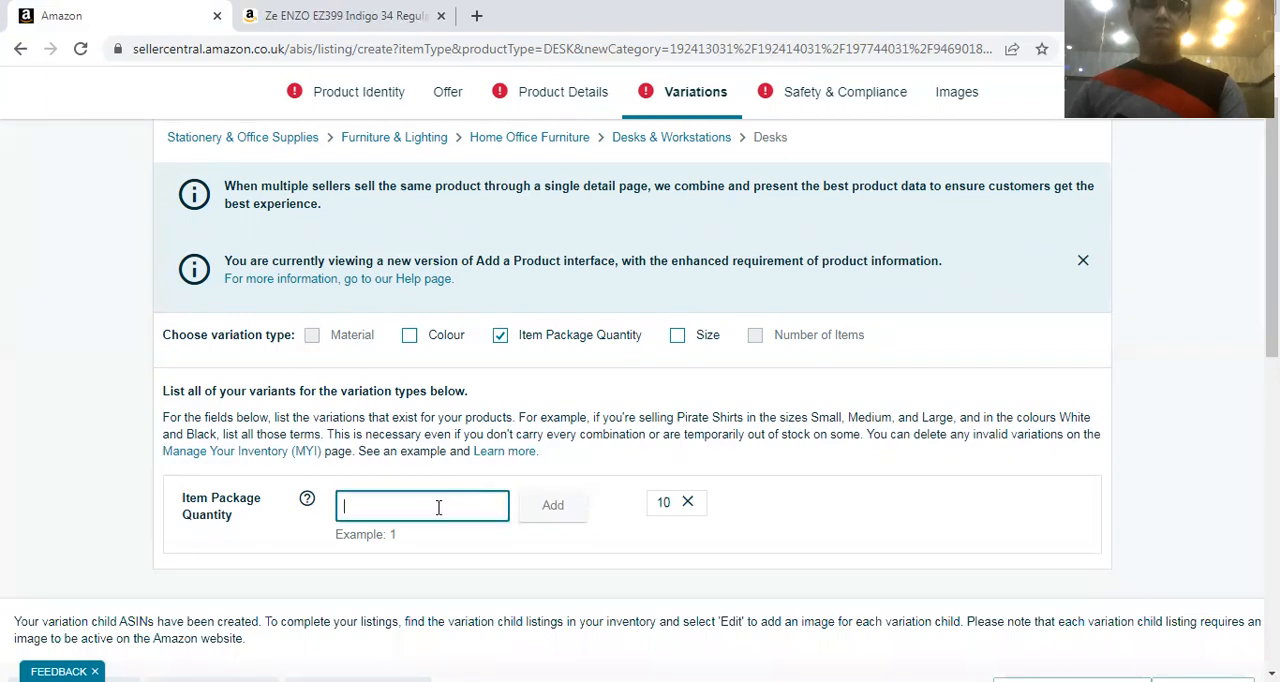
type("20")
left_click(537, 506)
left_click(478, 513)
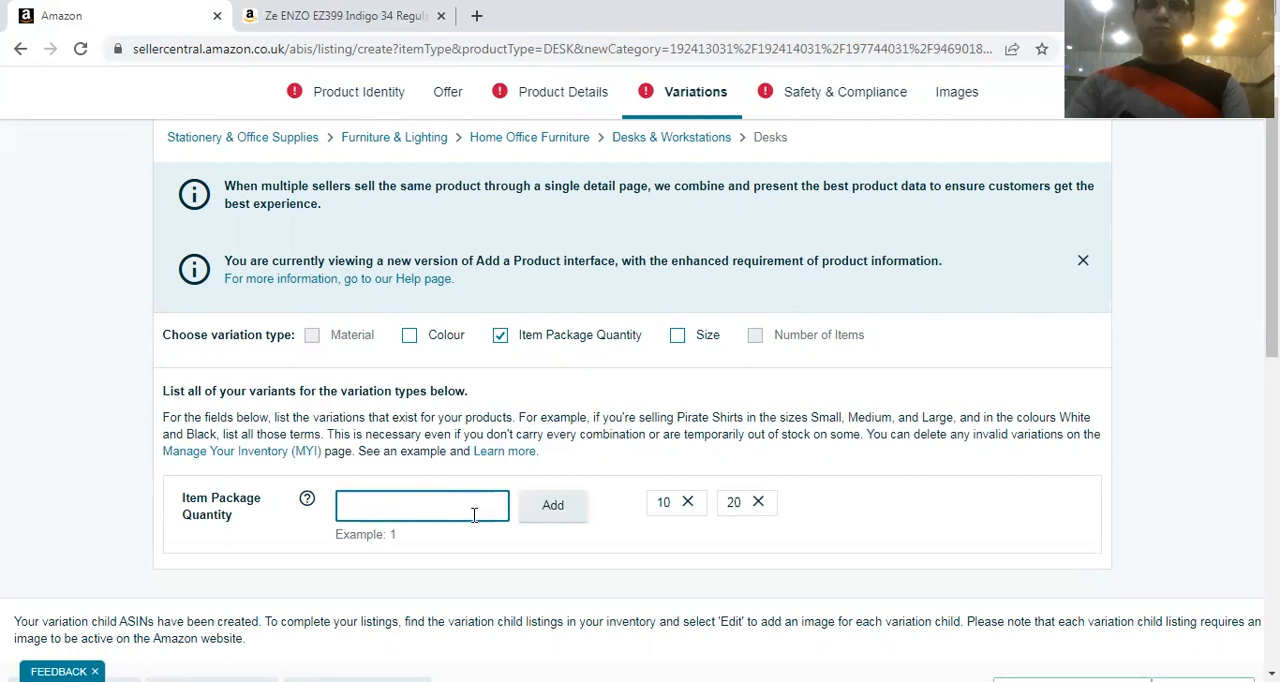
type("100")
left_click(549, 506)
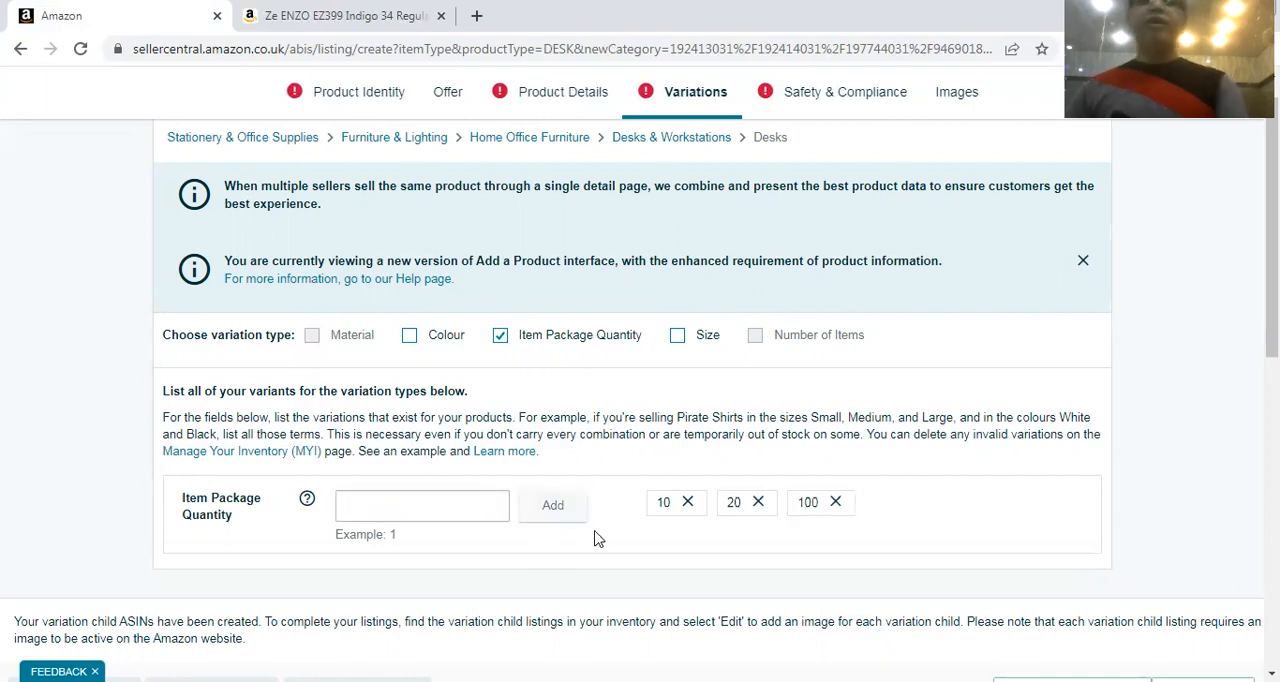
Check the package quantity rows in the variations table, and remove the Item Package Quantity variation type together with its table
scroll(594, 538, "down", 2)
scroll(651, 490, "down", 1)
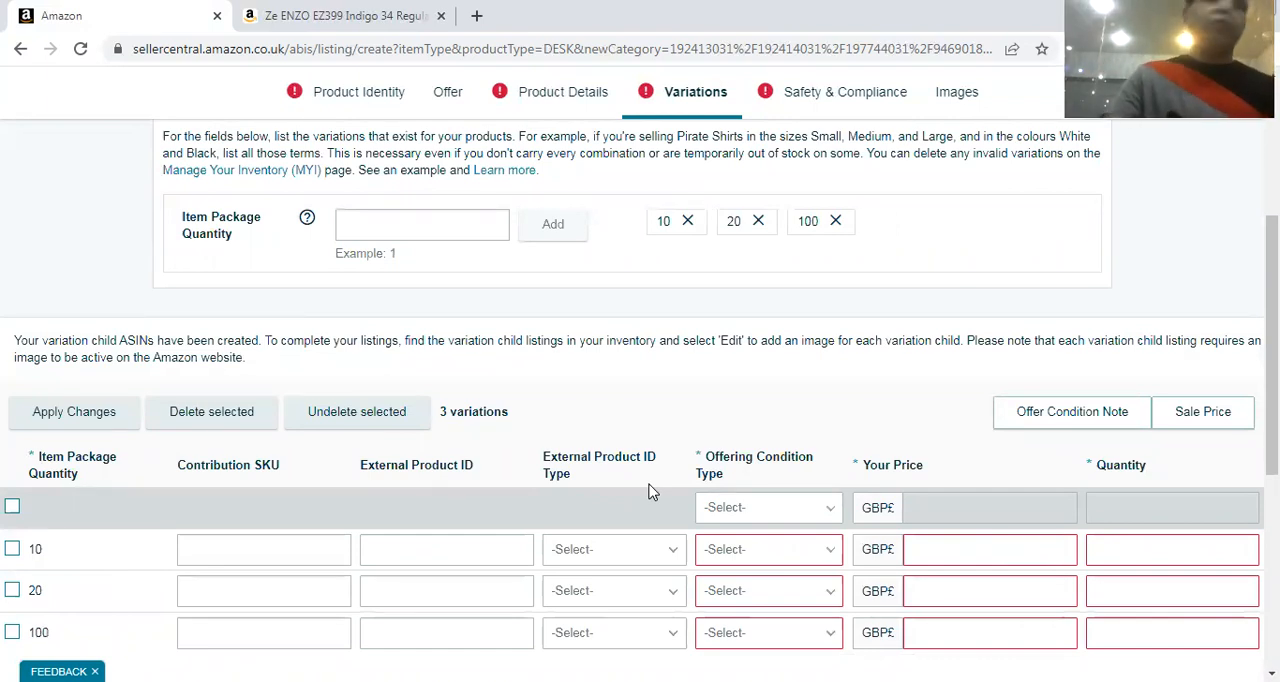
scroll(857, 626, "down", 2)
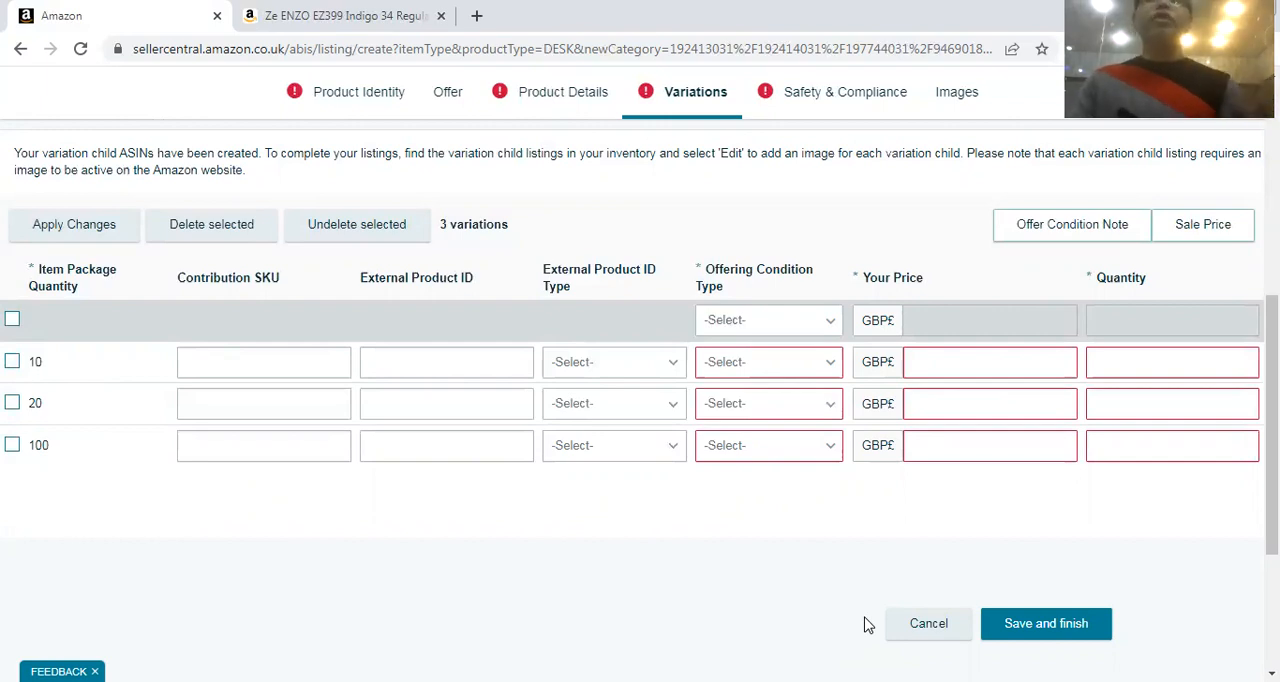
scroll(868, 625, "up", 5)
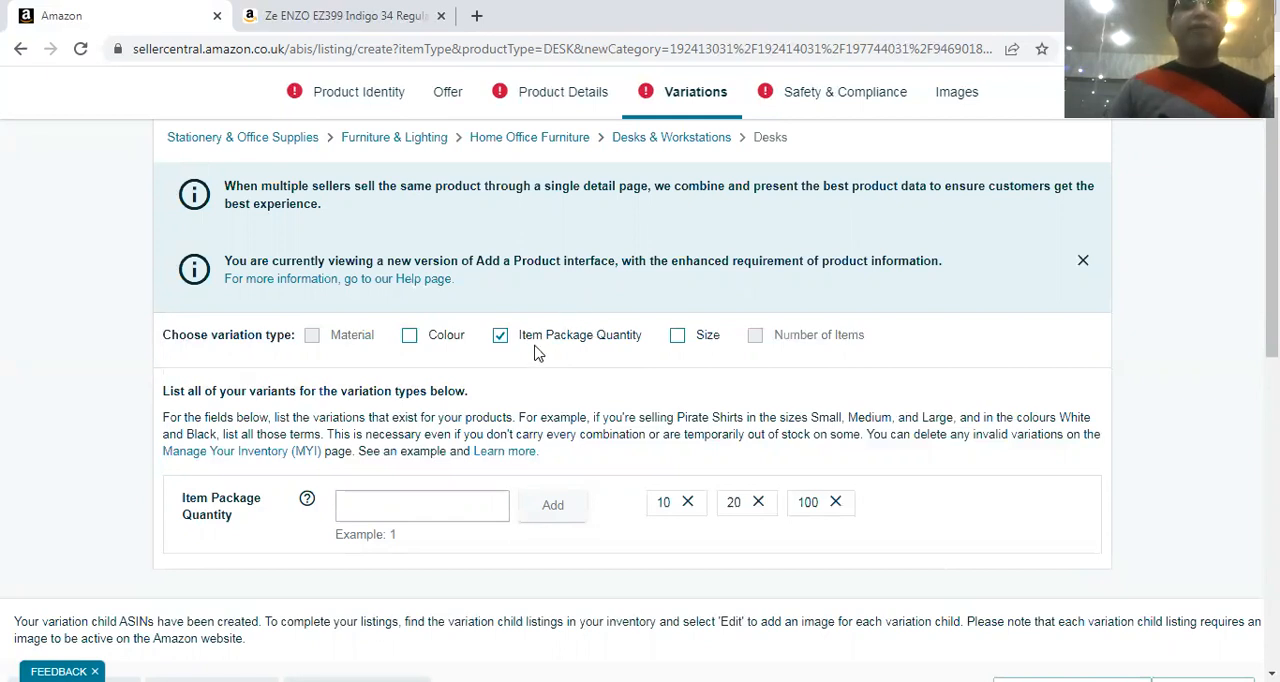
left_click(500, 336)
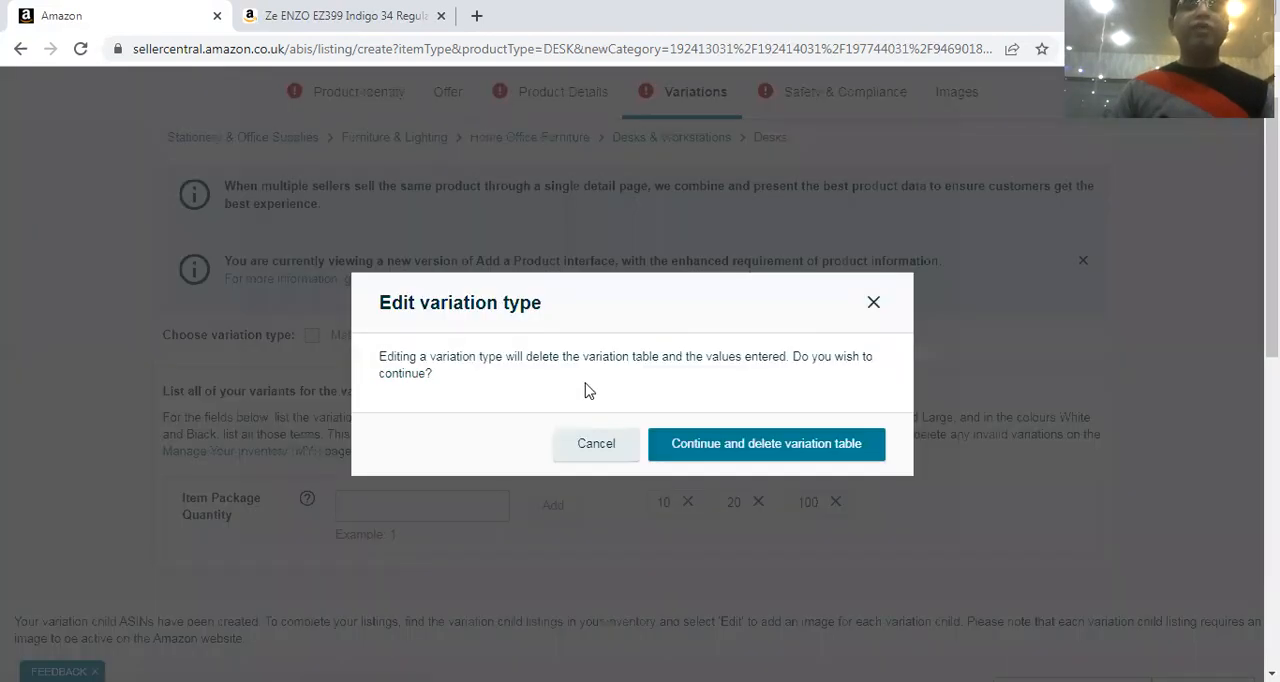
left_click(737, 443)
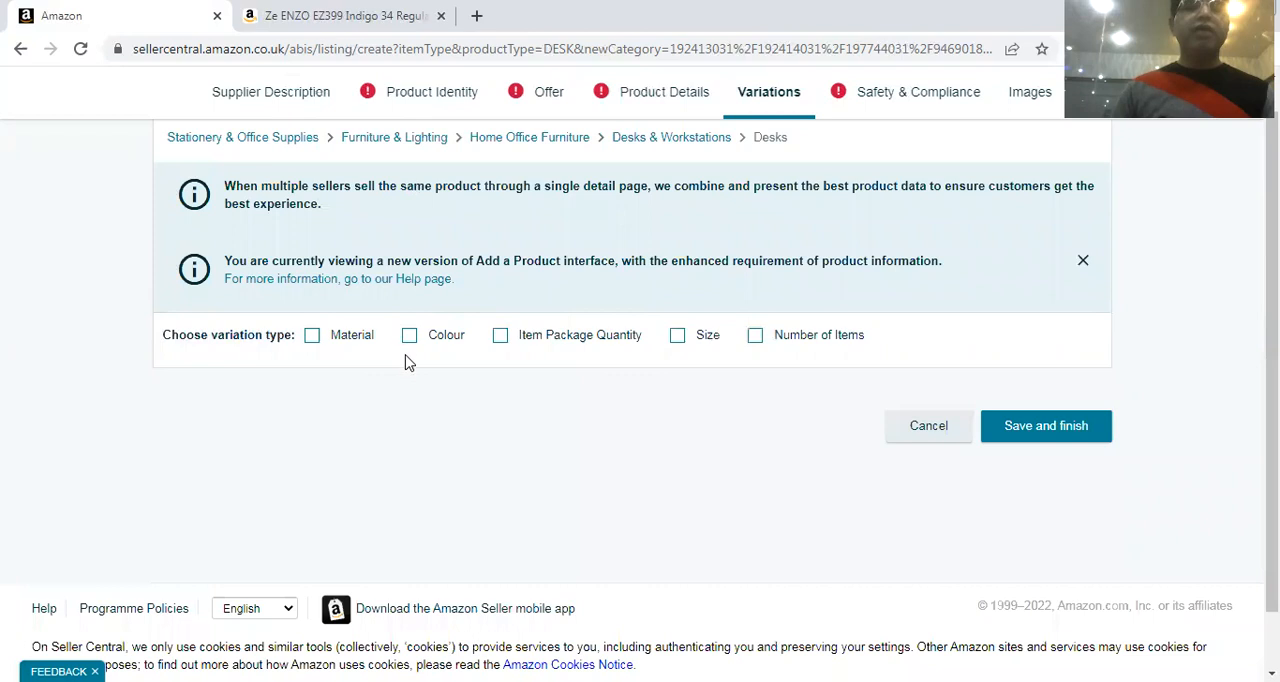
Choose Colour and Material as the listing's variation types
left_click(412, 339)
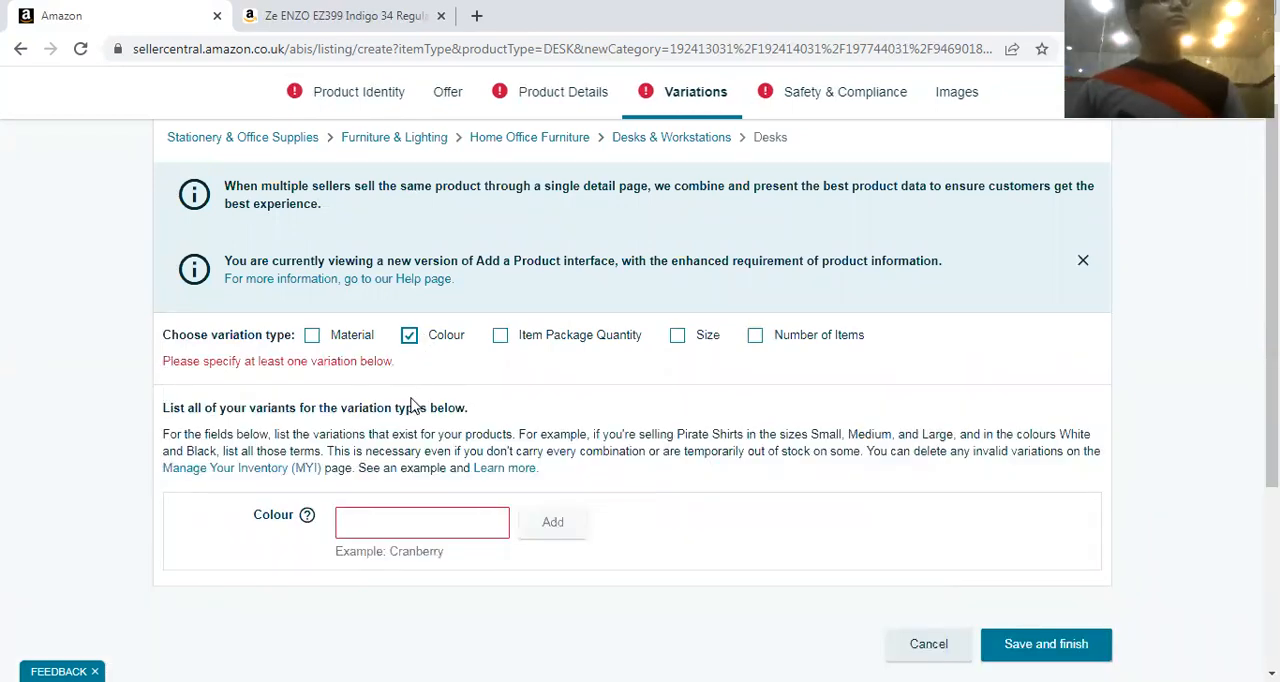
left_click(312, 336)
scroll(830, 385, "down", 1)
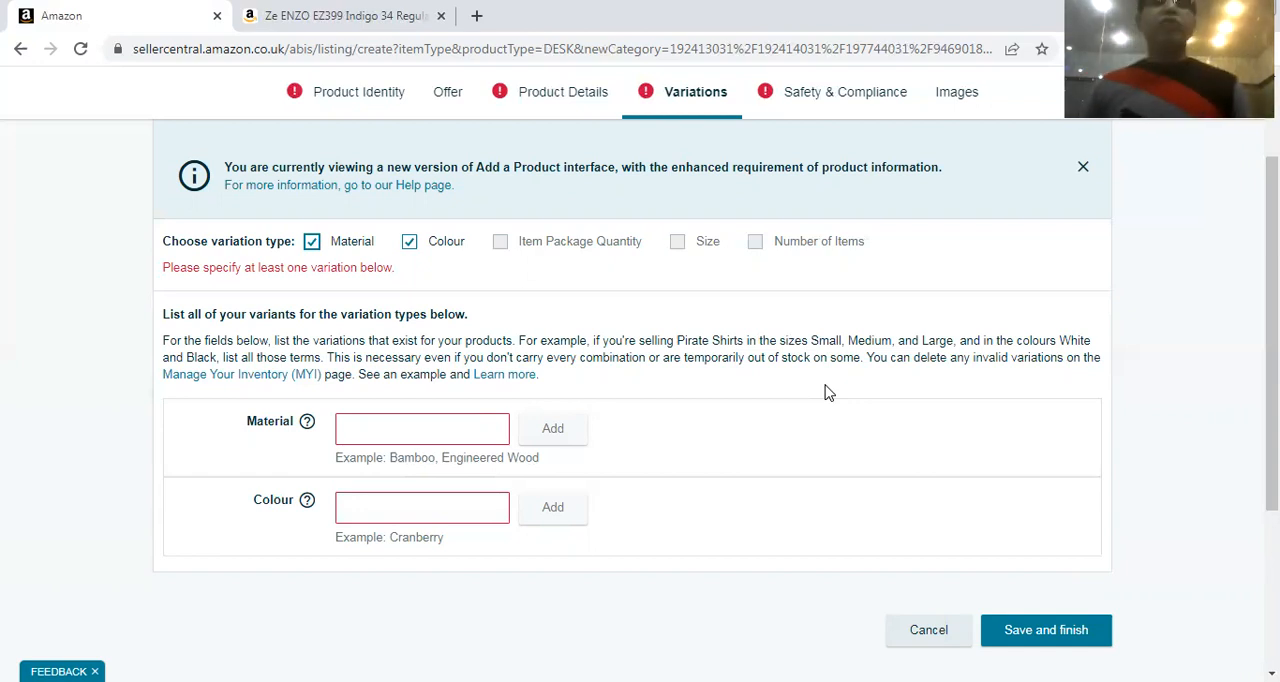
Add Microfiber and Cotton to the listing's Material variants
left_click(386, 437)
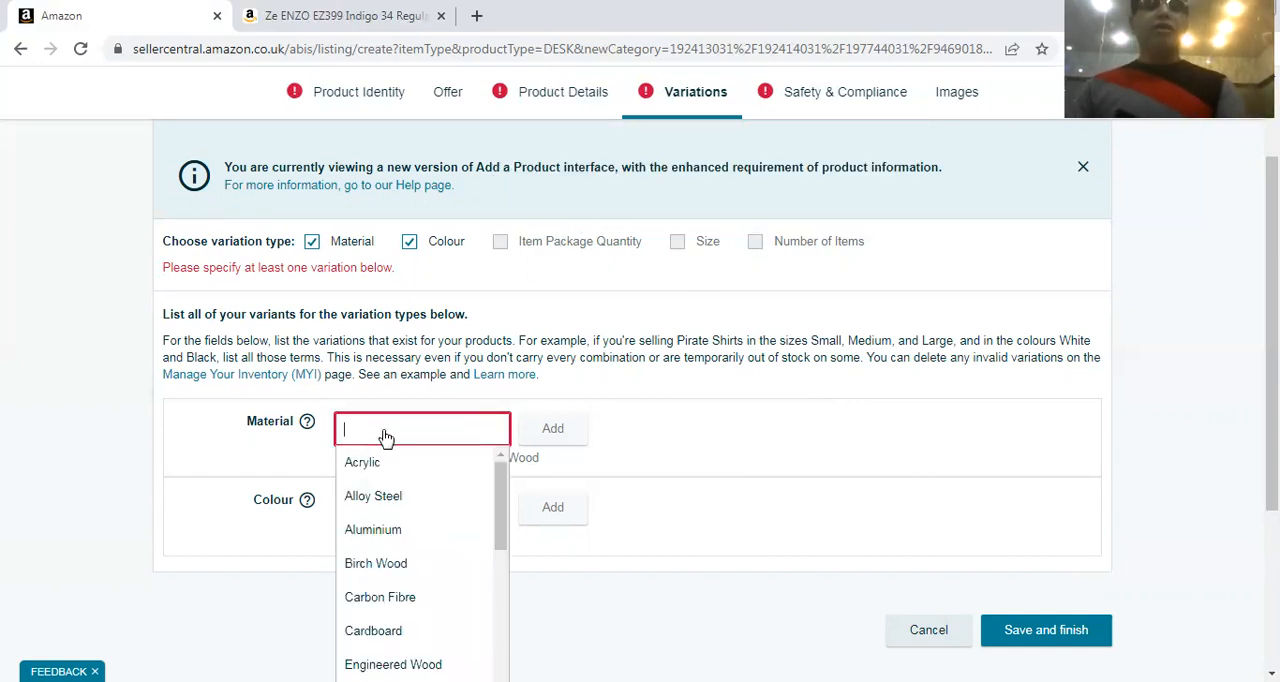
type("Micro")
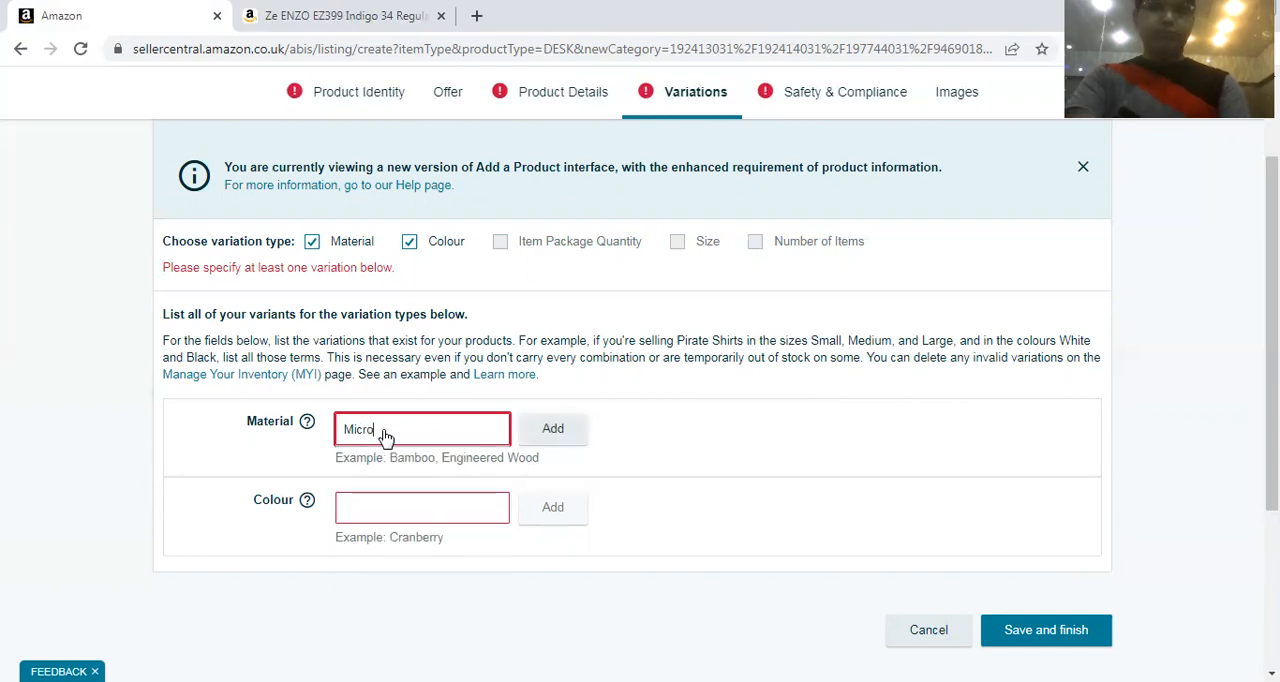
type("fiber")
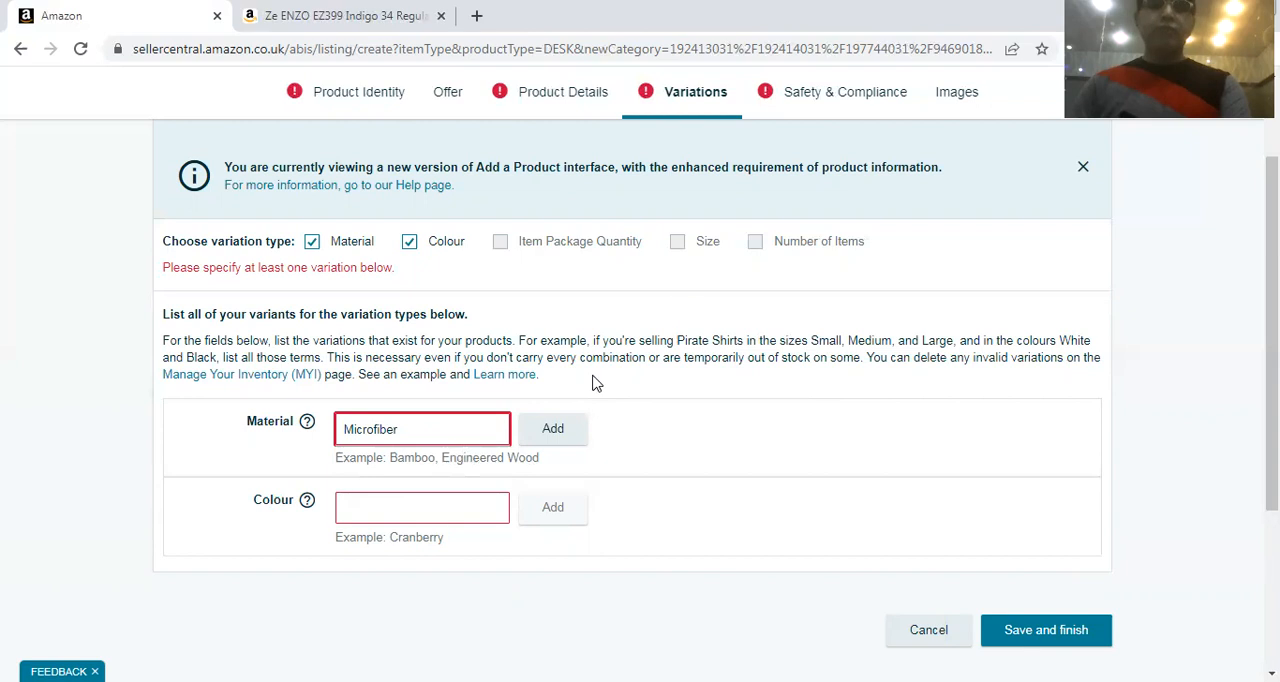
left_click(556, 430)
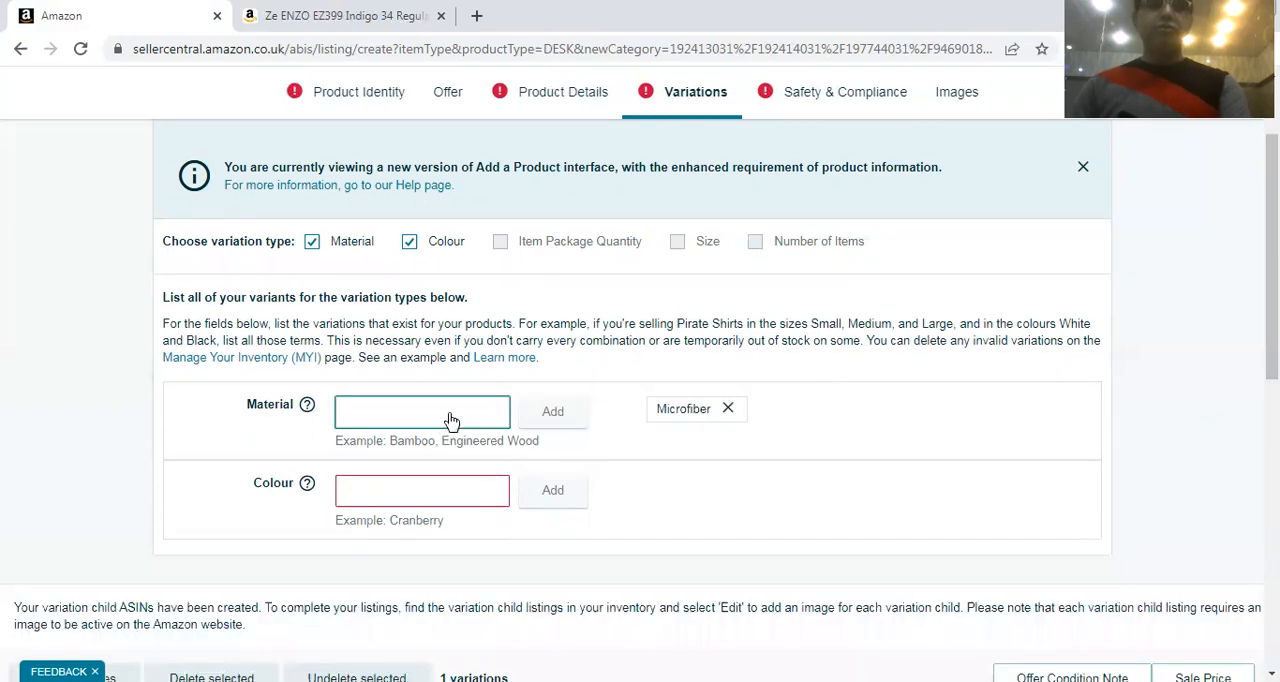
left_click(455, 411)
type("Co")
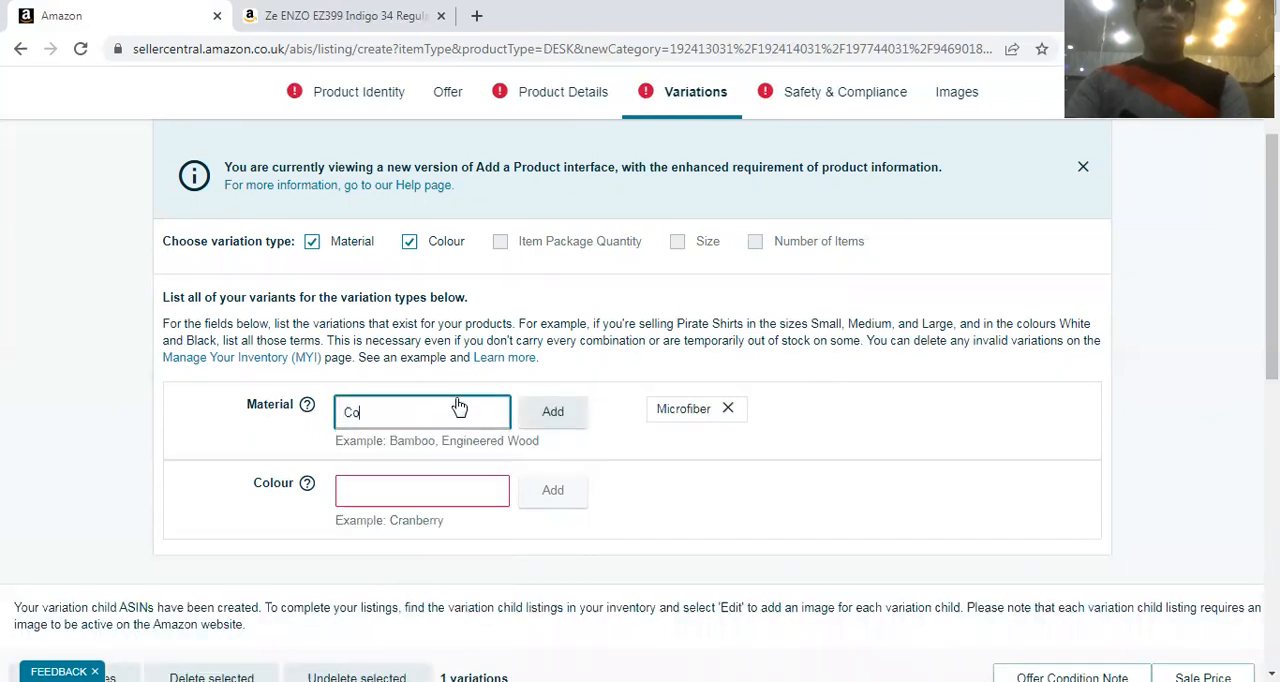
type("tton")
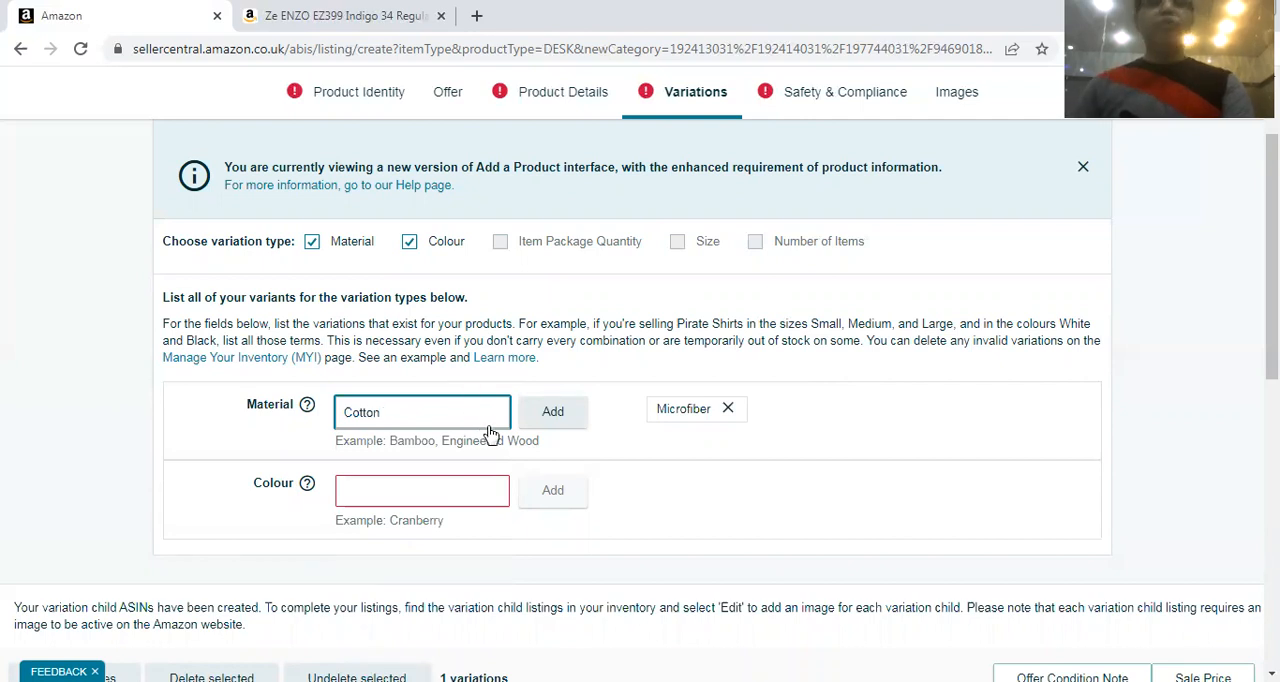
left_click(538, 421)
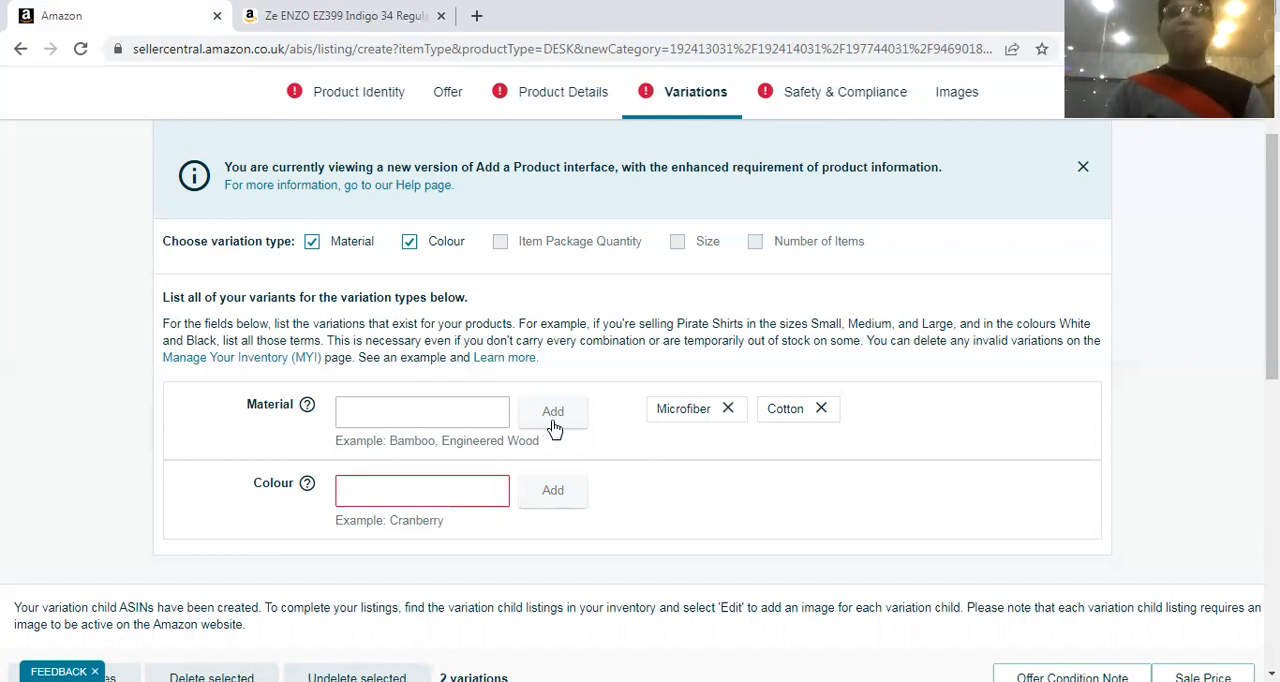
Add White, Blue and Green to the listing's Colour variants
left_click(476, 485)
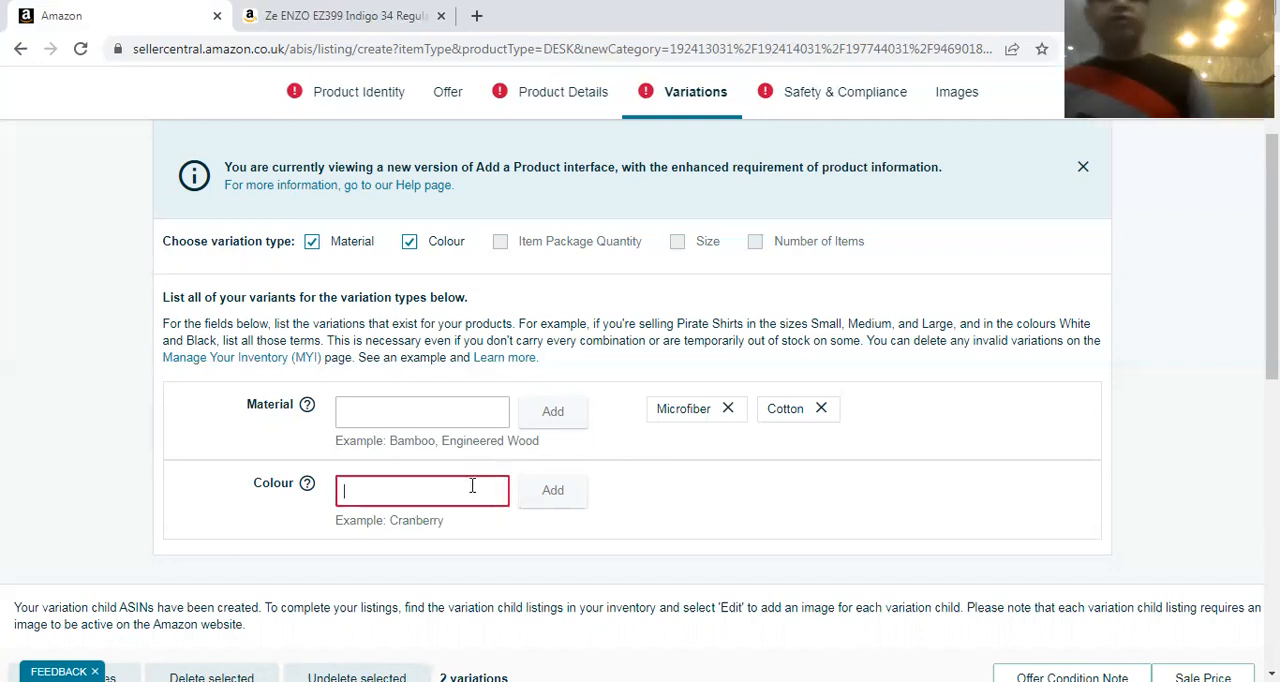
type("White")
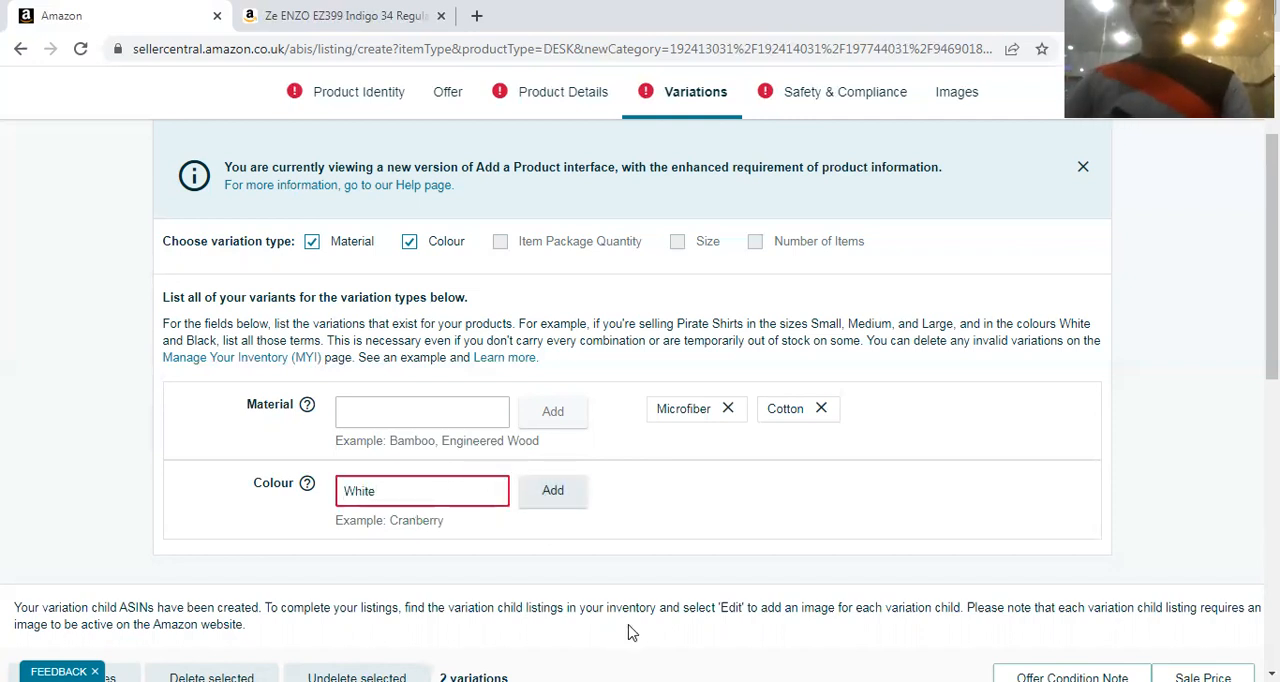
left_click(571, 493)
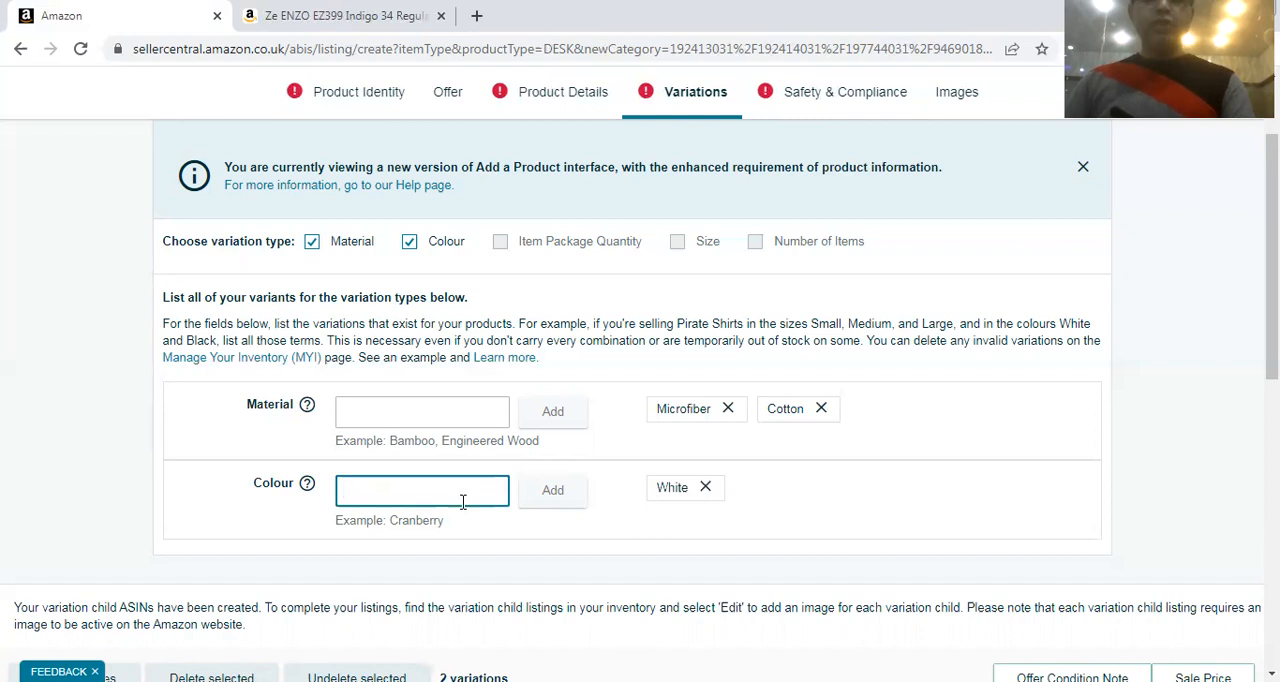
type("Bolue")
key("BackSpace")
key("BackSpace")
key("BackSpace")
key("BackSpace")
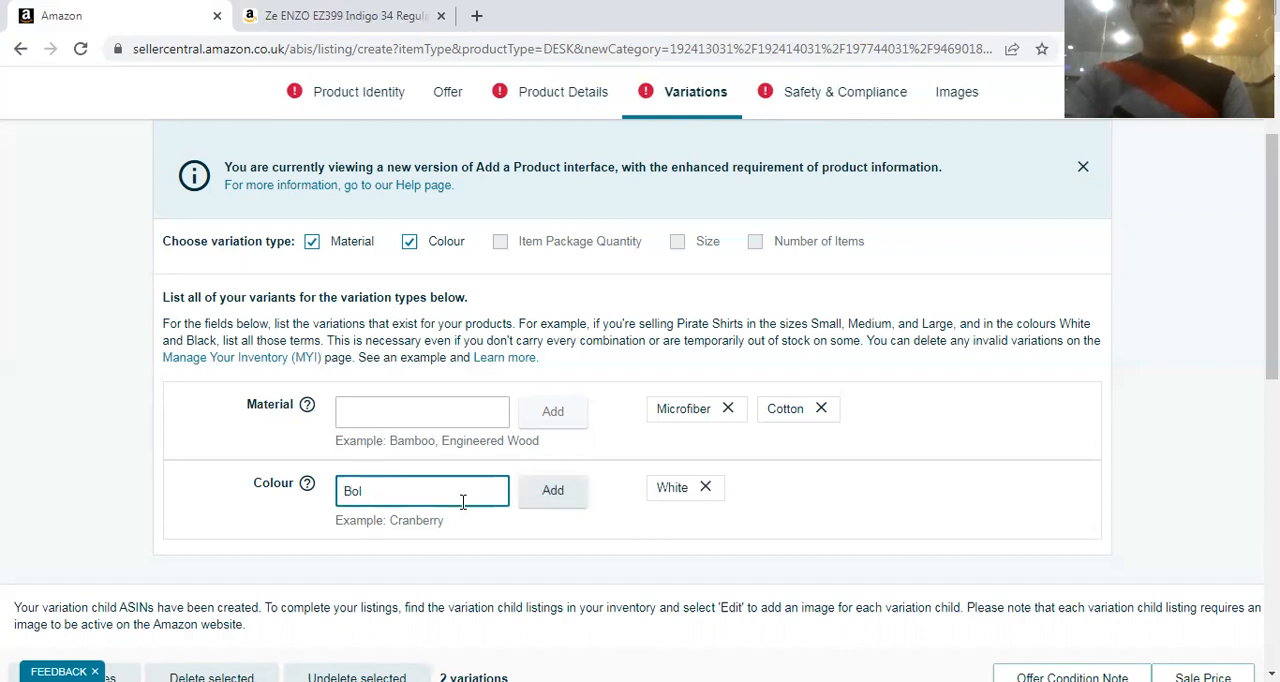
type("lue")
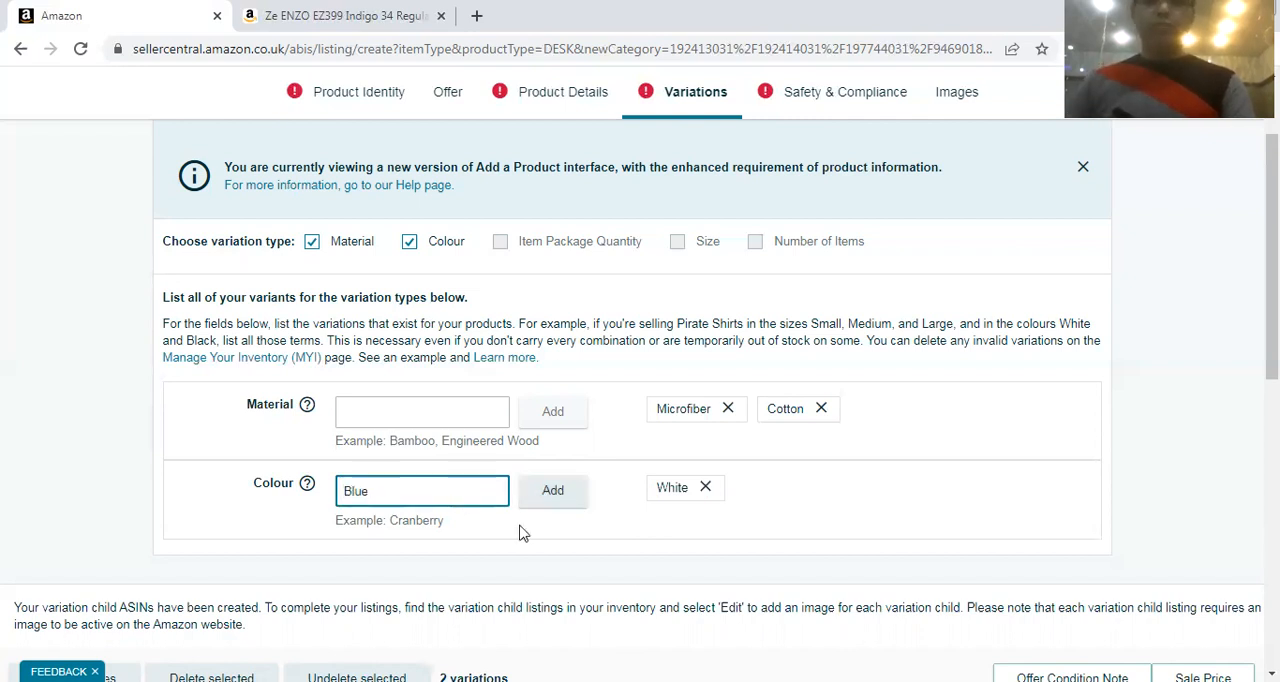
left_click(553, 493)
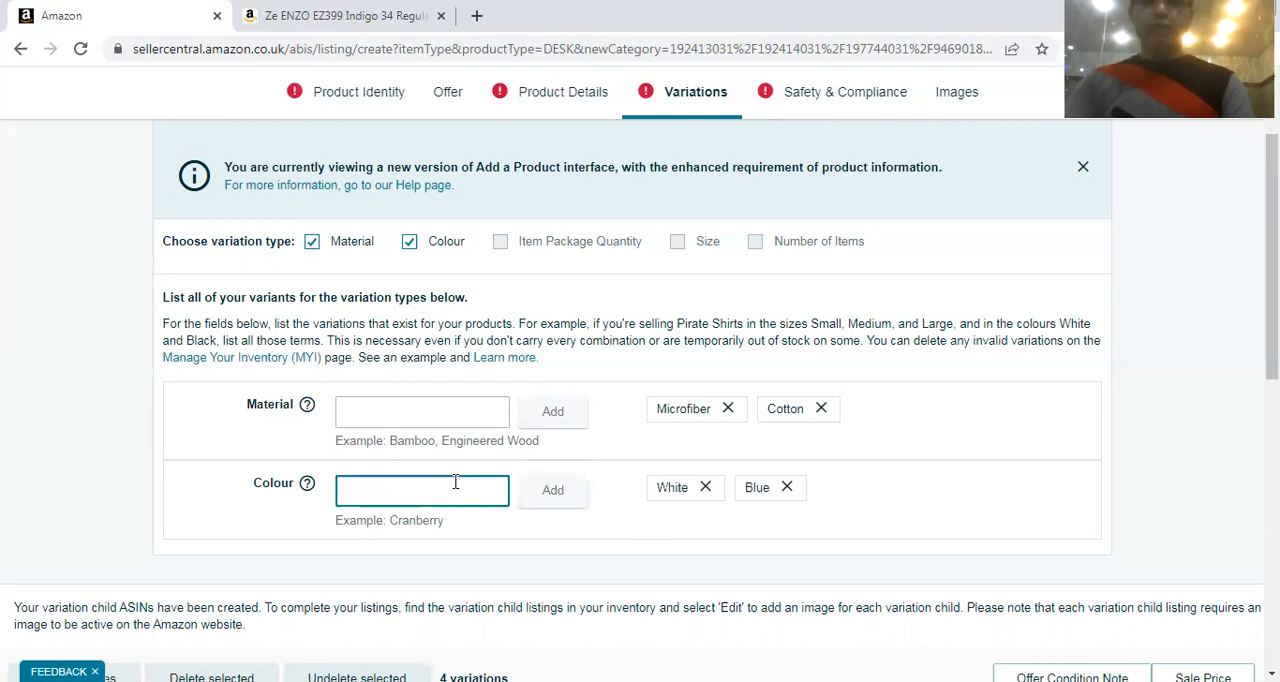
type("Green")
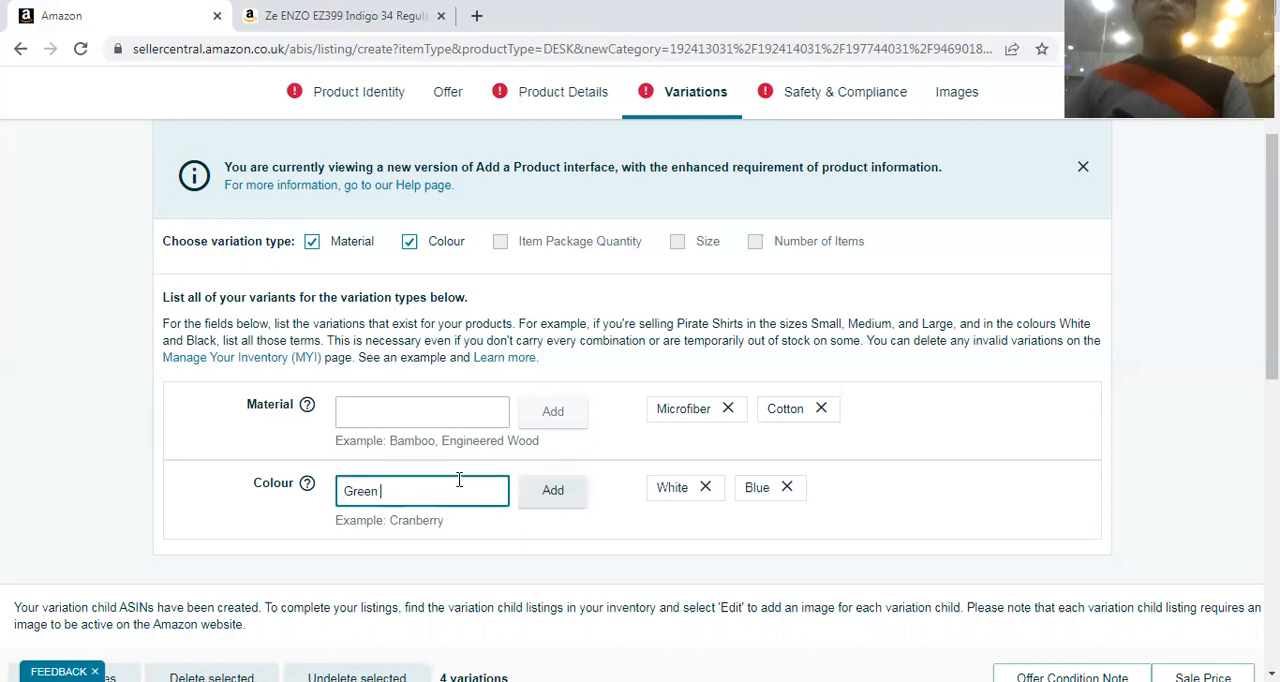
left_click(553, 491)
Examine the material and colour combinations in the variations table and the variation types available with them
scroll(710, 520, "down", 3)
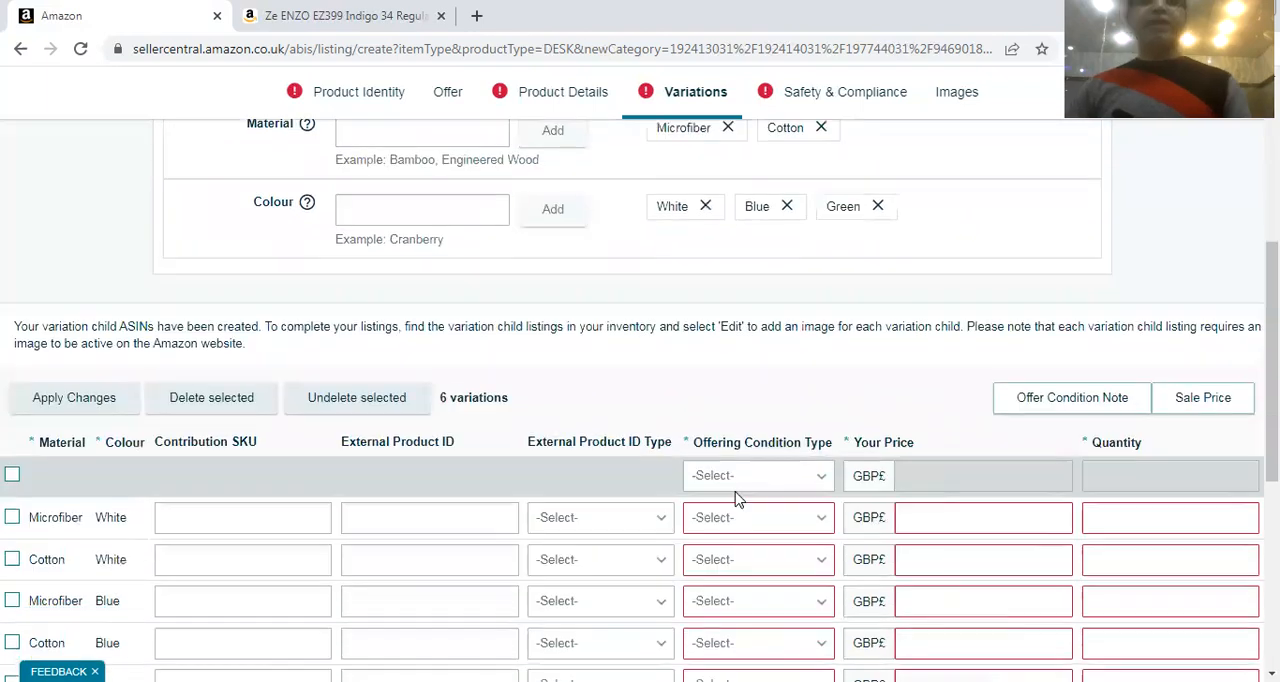
scroll(648, 497, "down", 3)
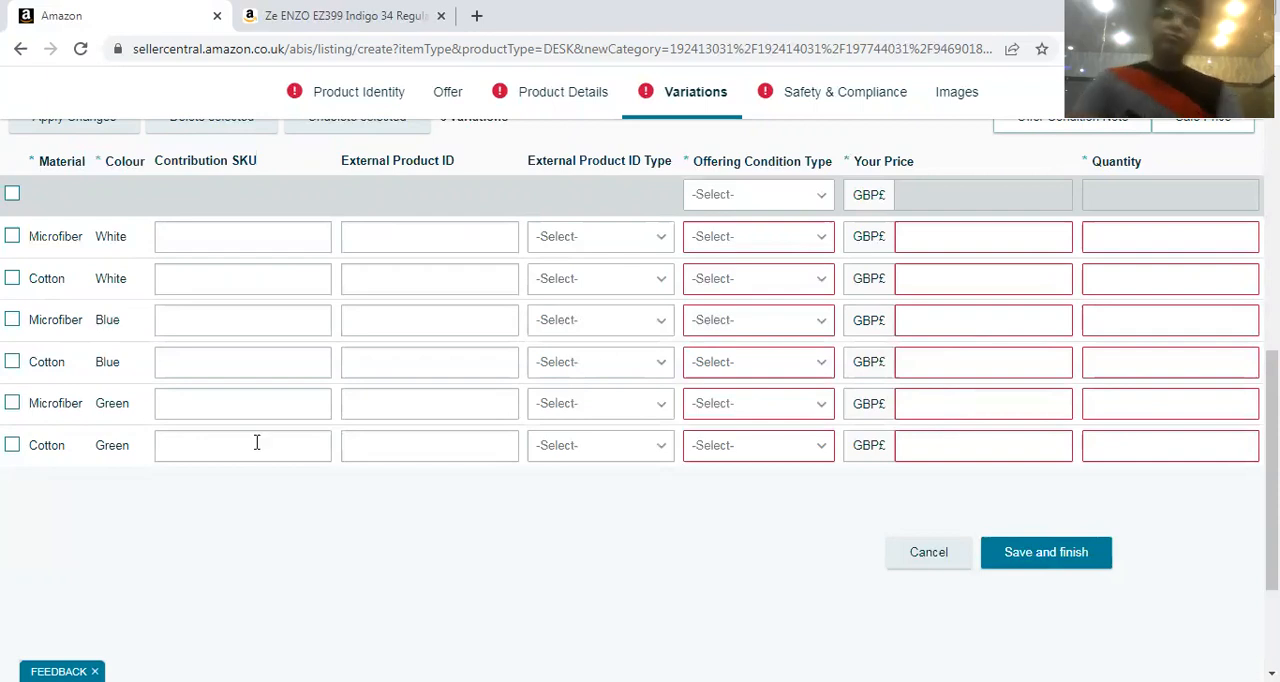
scroll(257, 443, "up", 6)
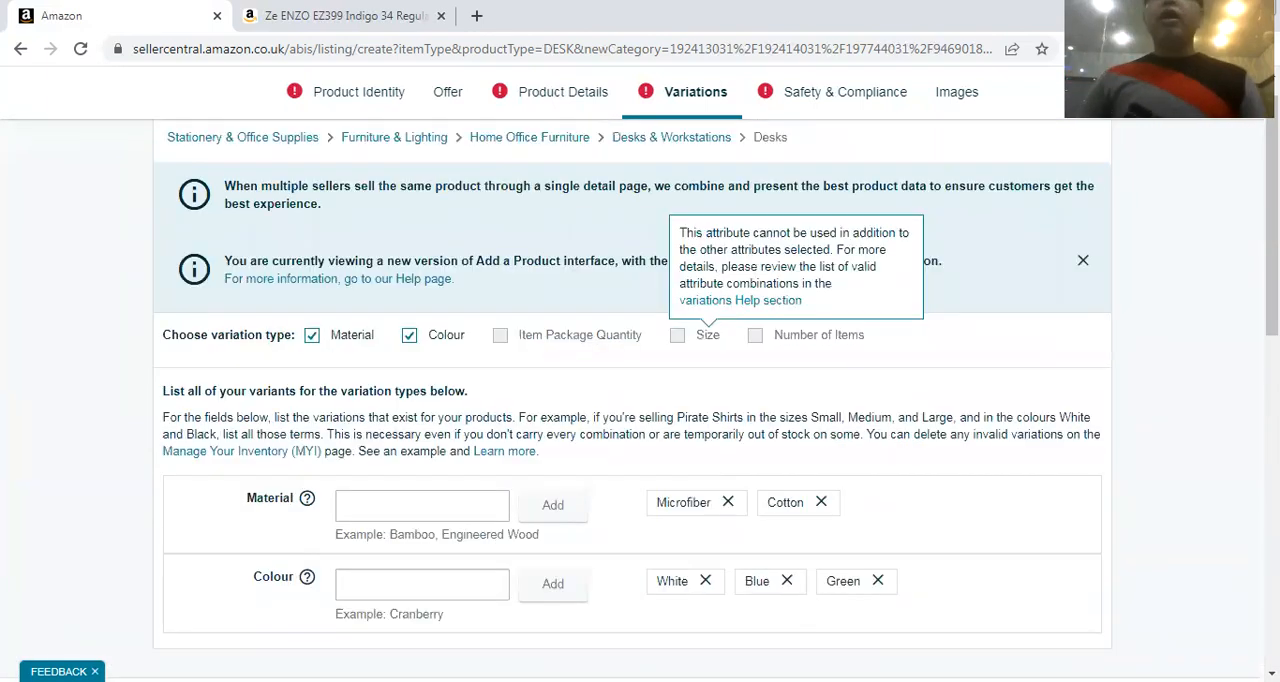
Open the listing's Images section and examine the upload slots for the main and additional product images
left_click(957, 93)
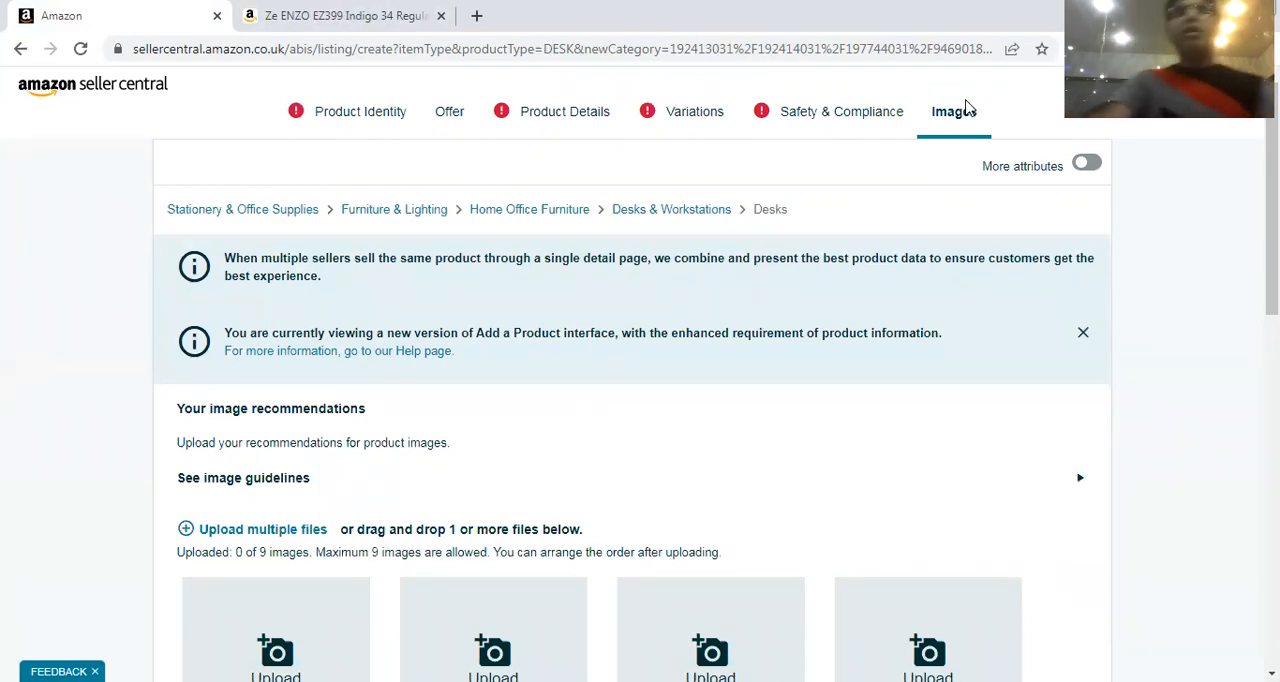
scroll(1010, 250, "down", 2)
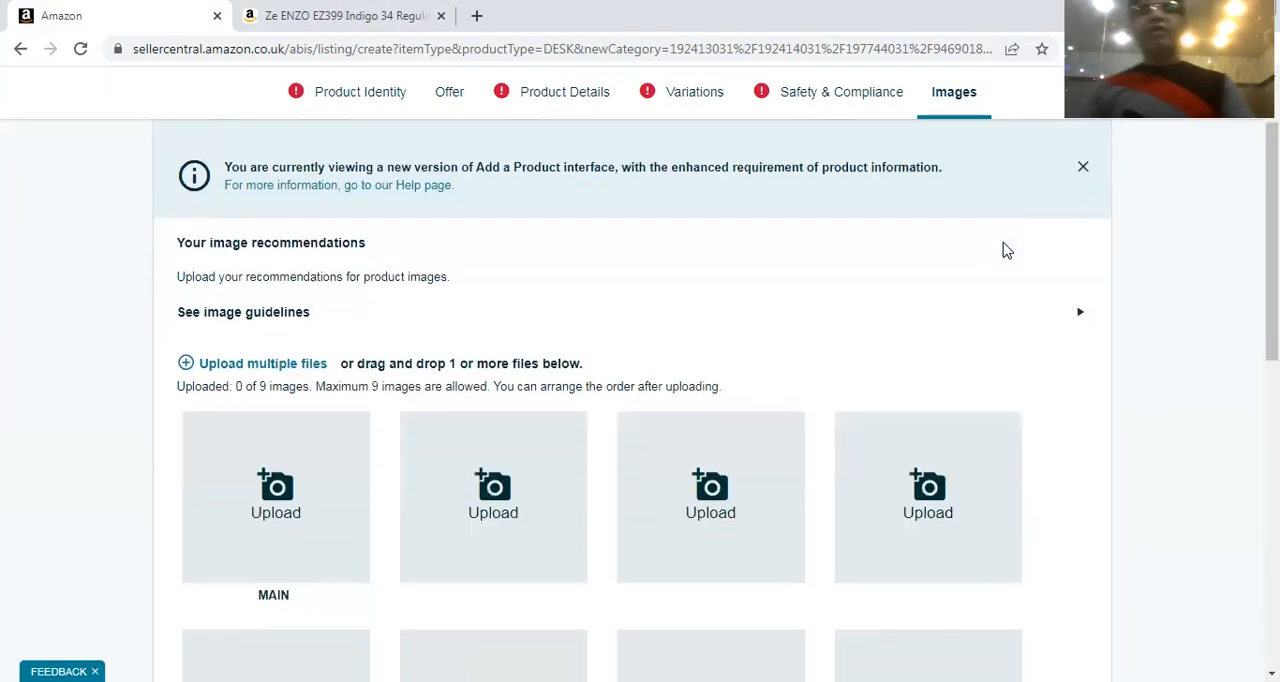
scroll(1006, 250, "down", 3)
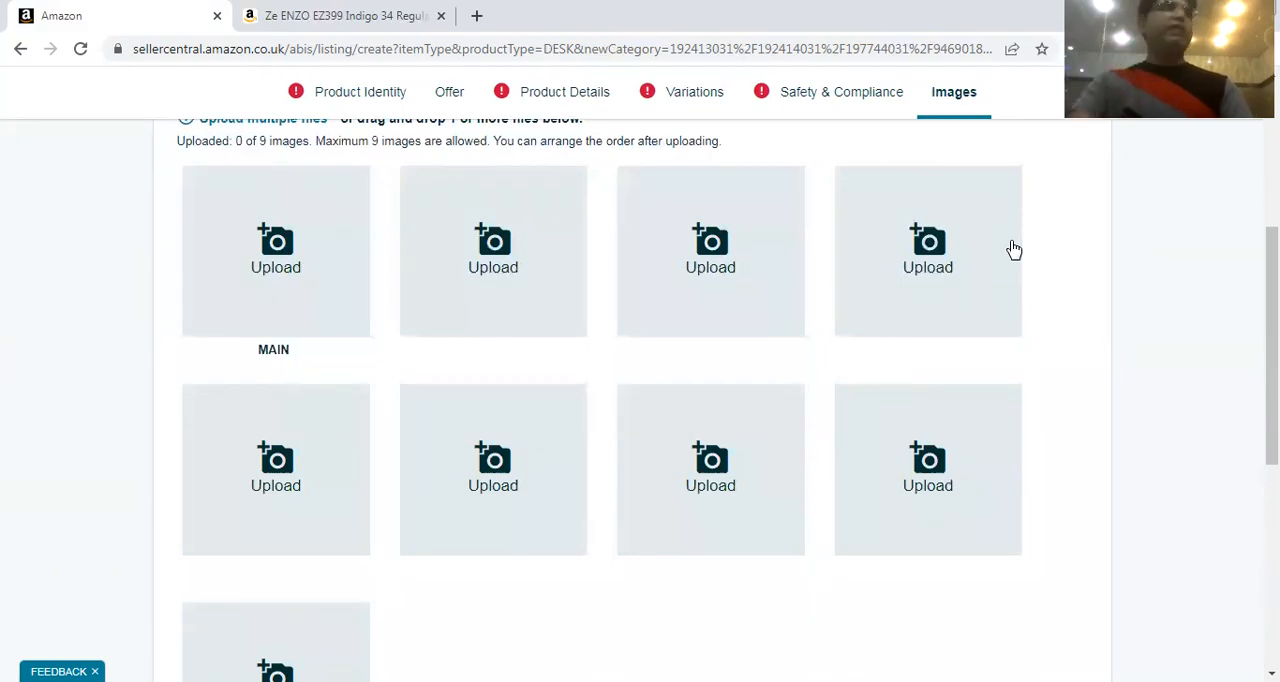
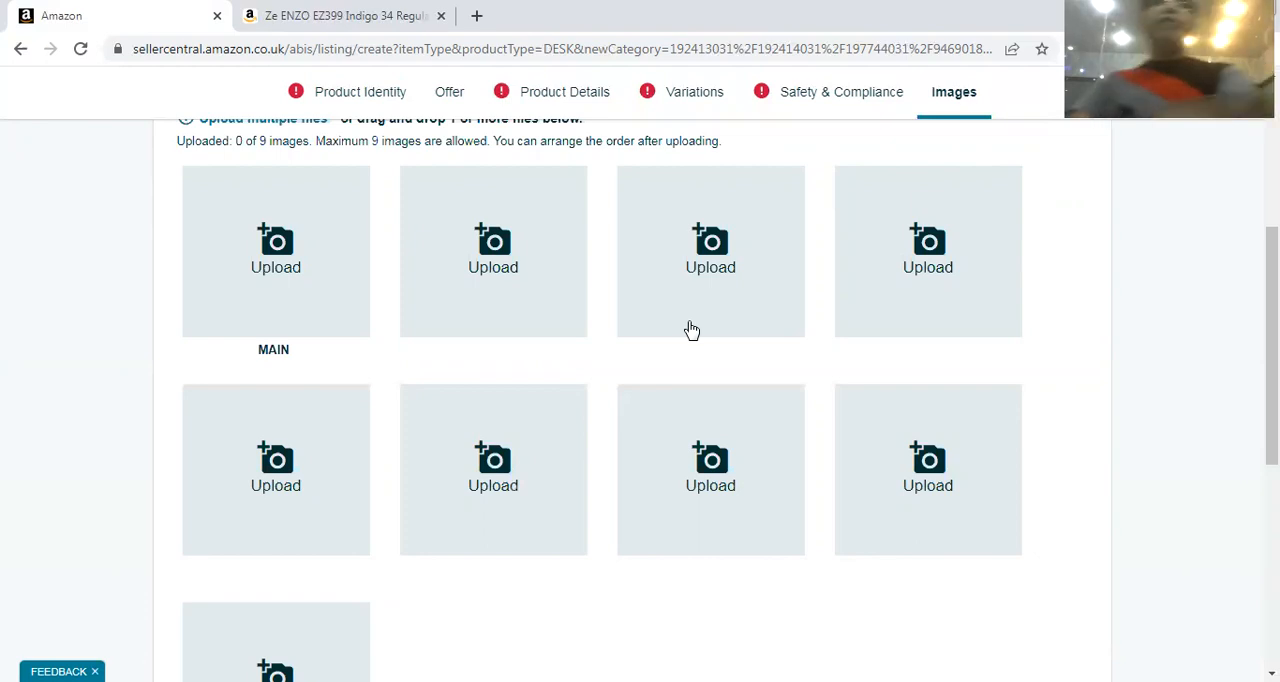
Review the image recommendations and all the upload slots through to the end of the desk listing's Images section
scroll(517, 489, "up", 3)
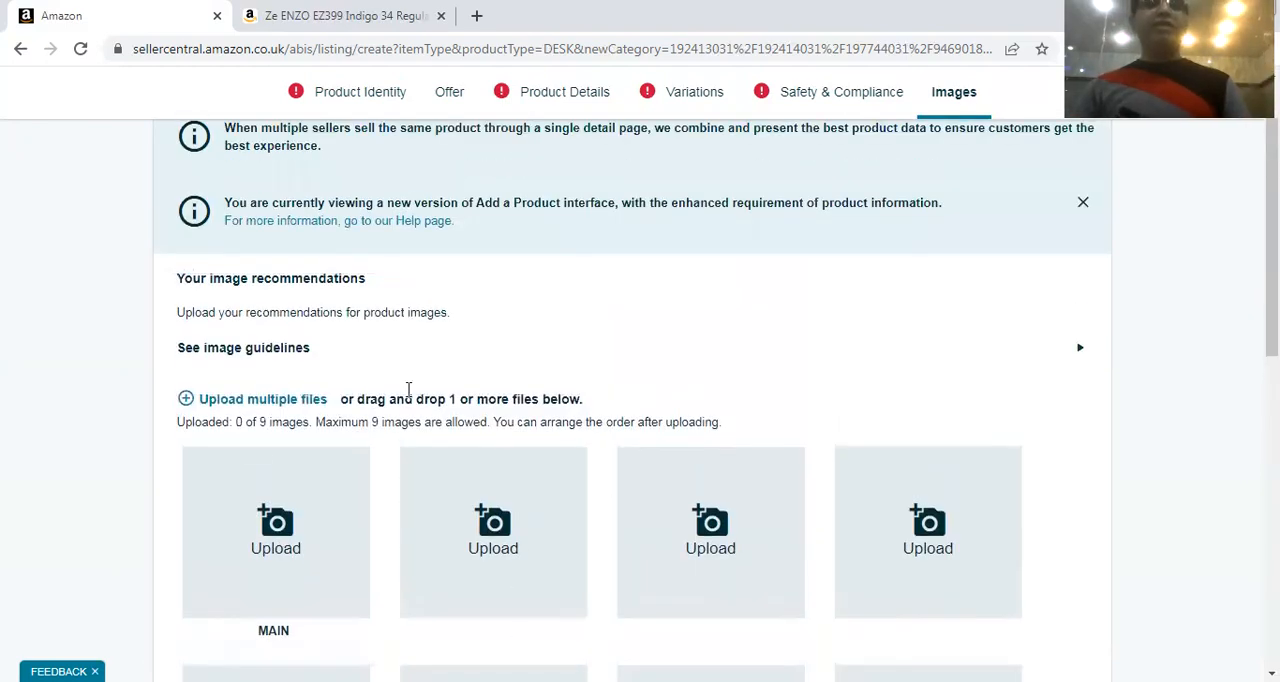
scroll(669, 420, "down", 3)
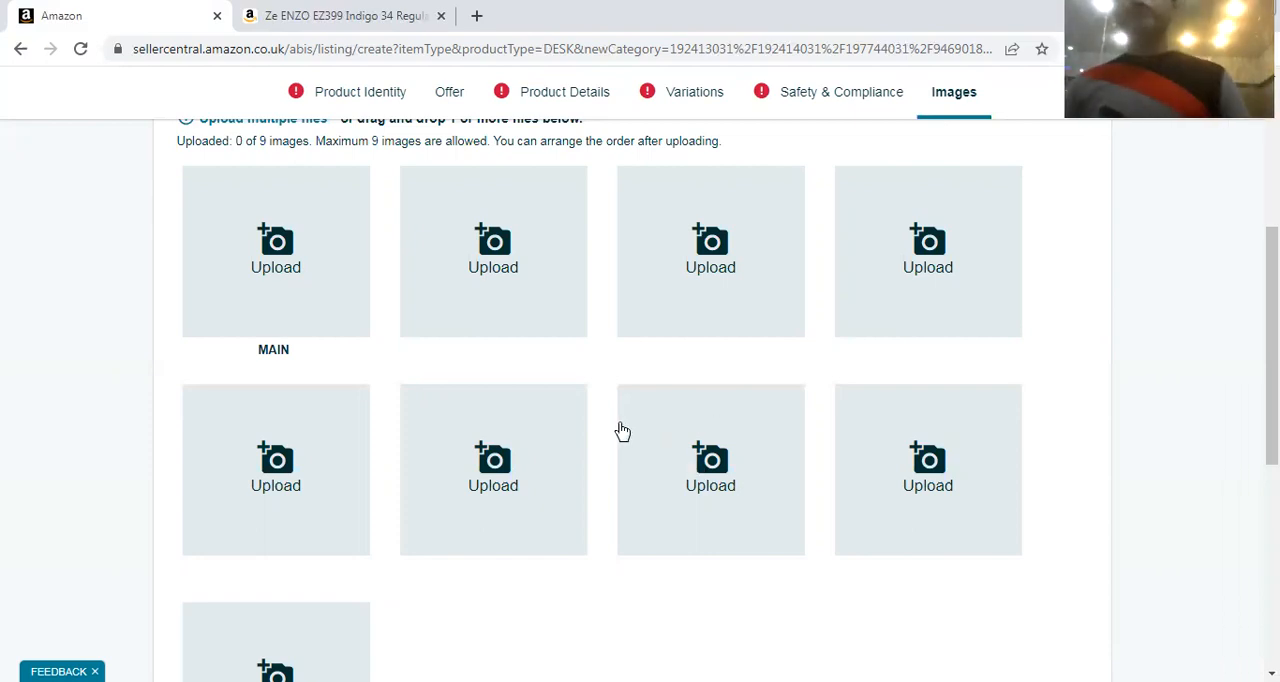
scroll(583, 454, "up", 2)
scroll(606, 434, "down", 6)
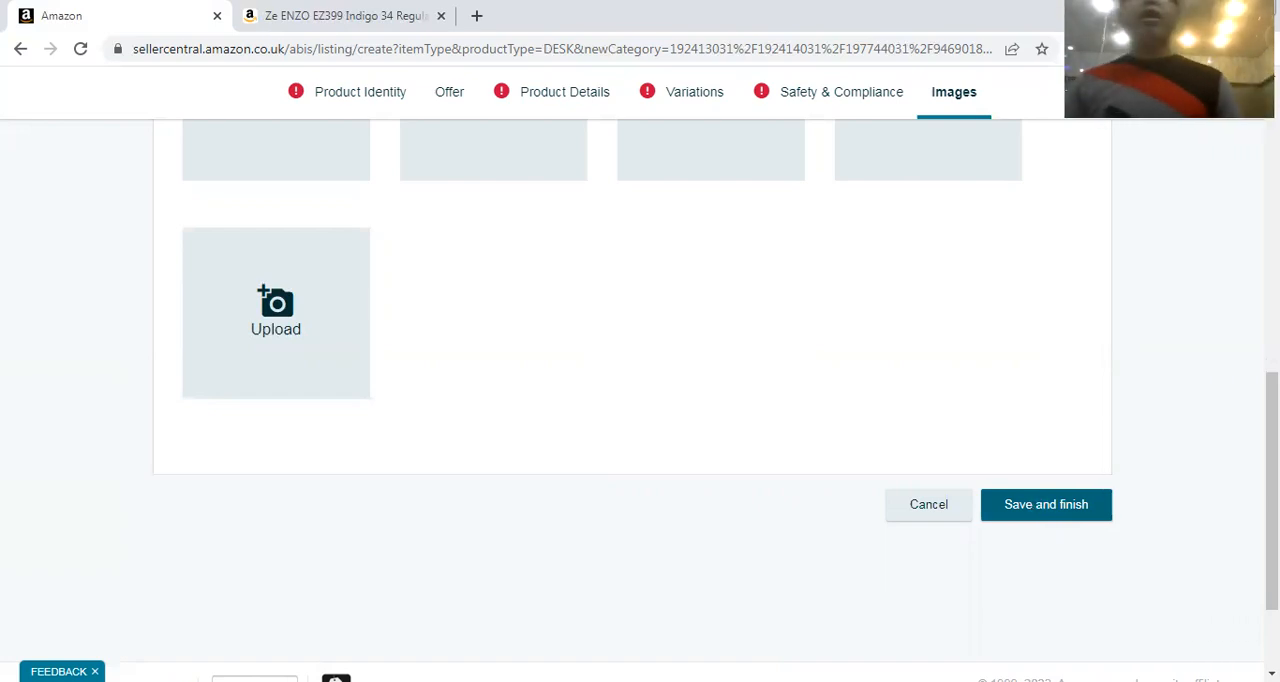
scroll(177, 625, "up", 10)
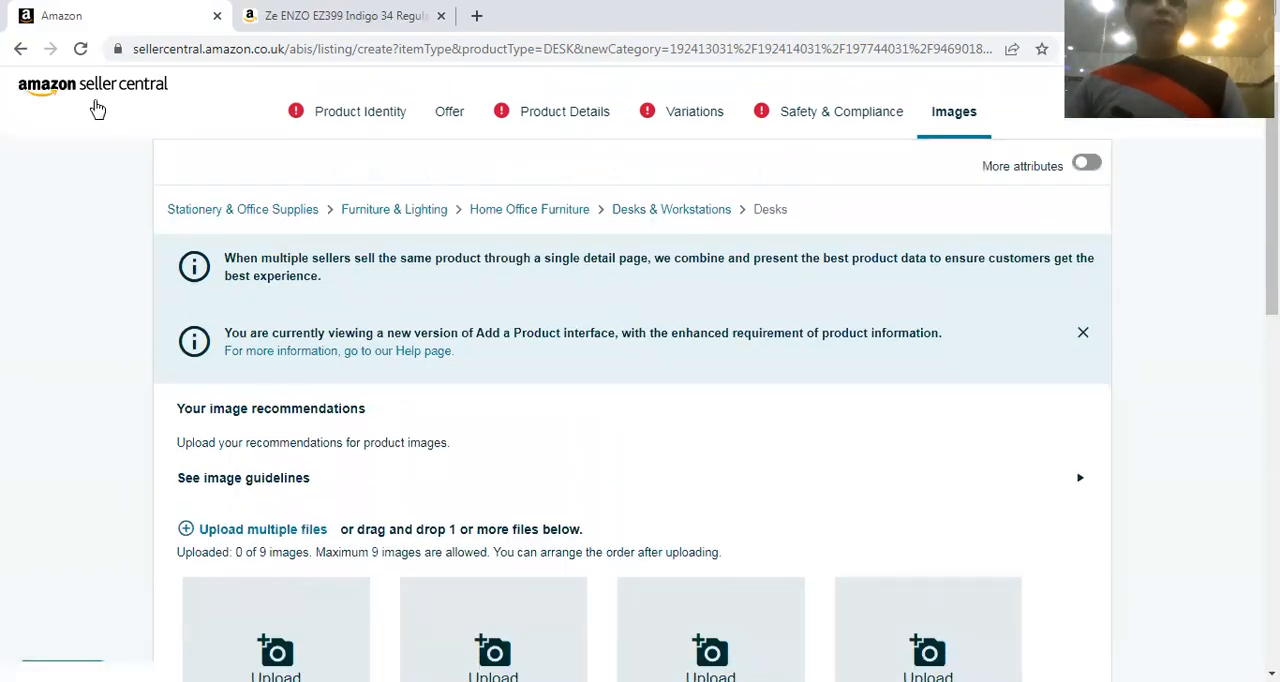
Leave the desk listing for the Seller Central home page and open the Manage Inventory list
left_click(90, 96)
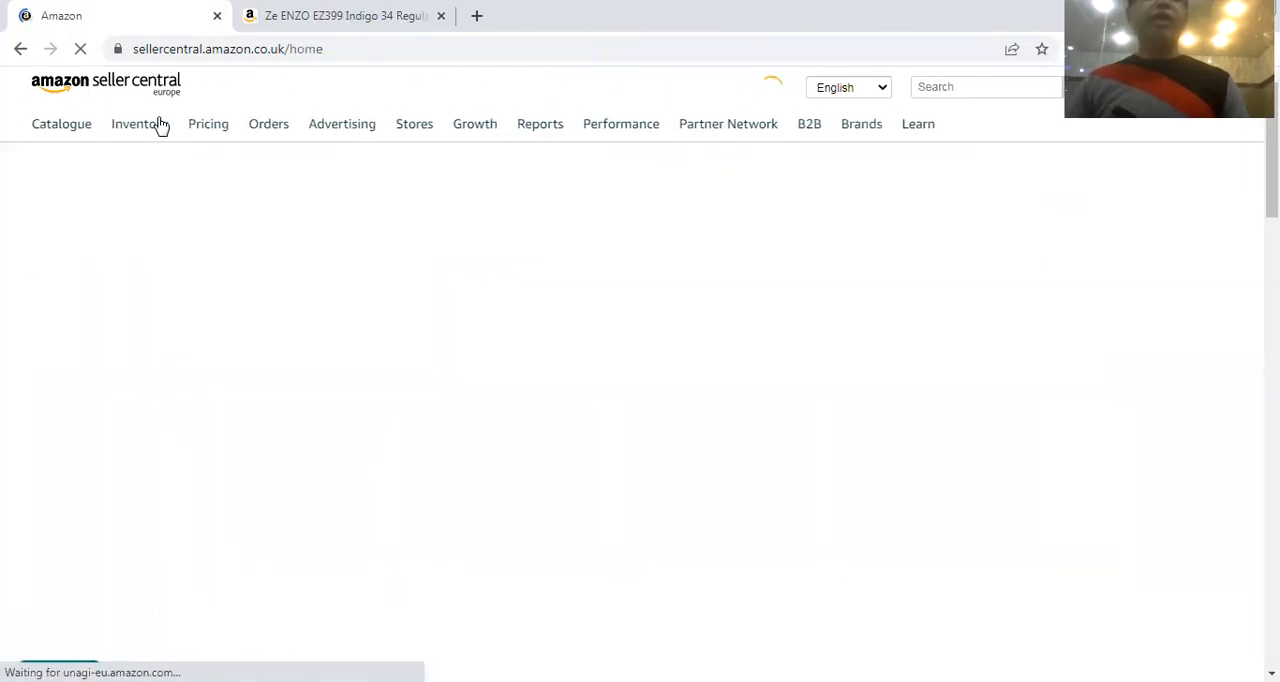
mouse_move(146, 145)
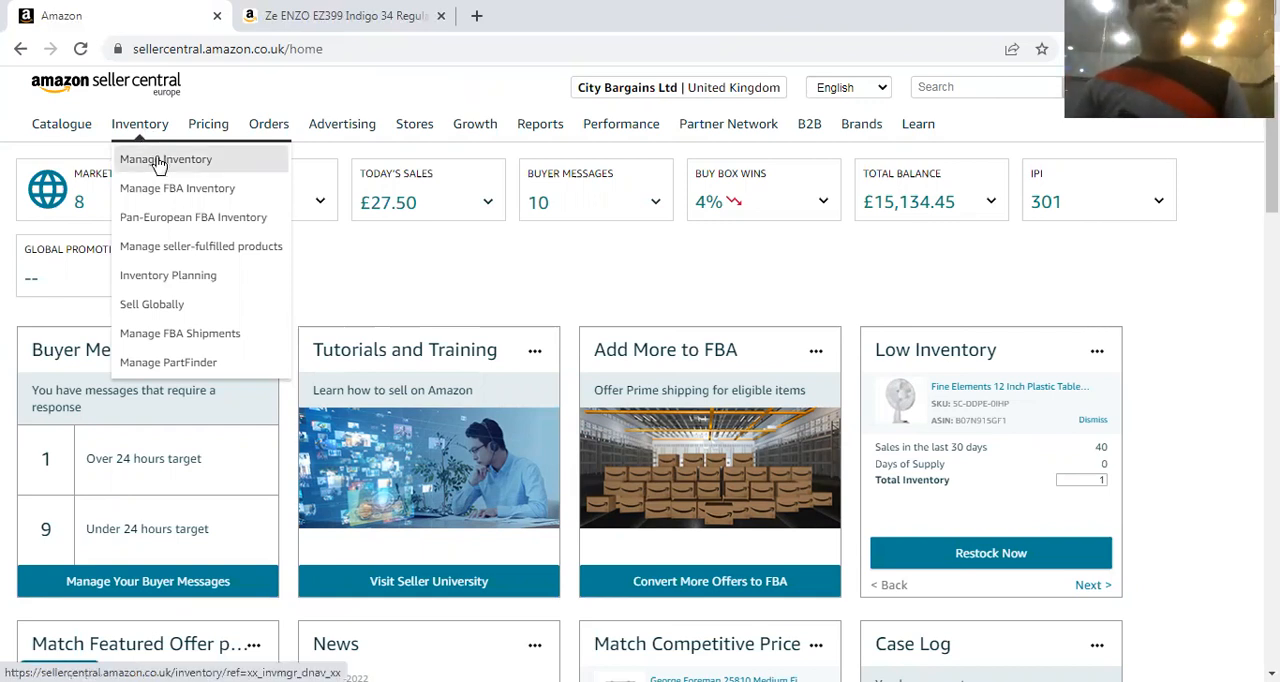
left_click(155, 160)
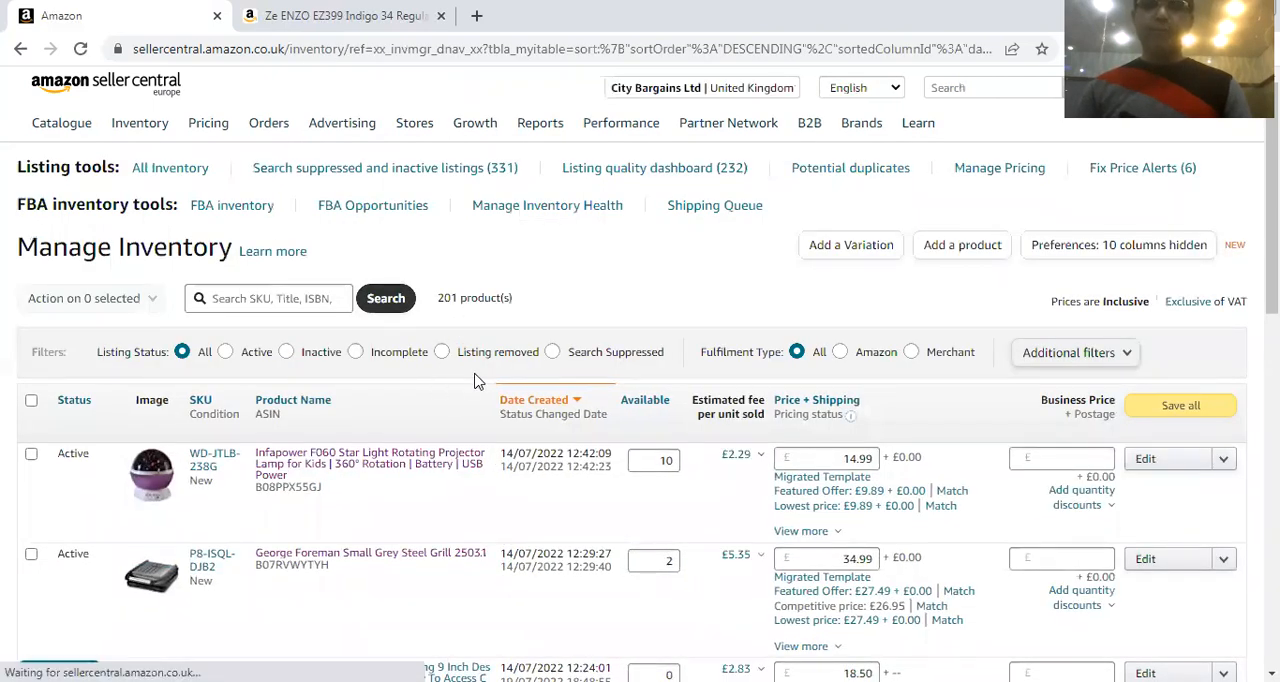
Find the Mens Cotton Short Sleeve T Shirt LION PRINT tracksuit parent listing EI-F8DG-WJRY in the inventory and expand its variations
scroll(437, 431, "down", 1)
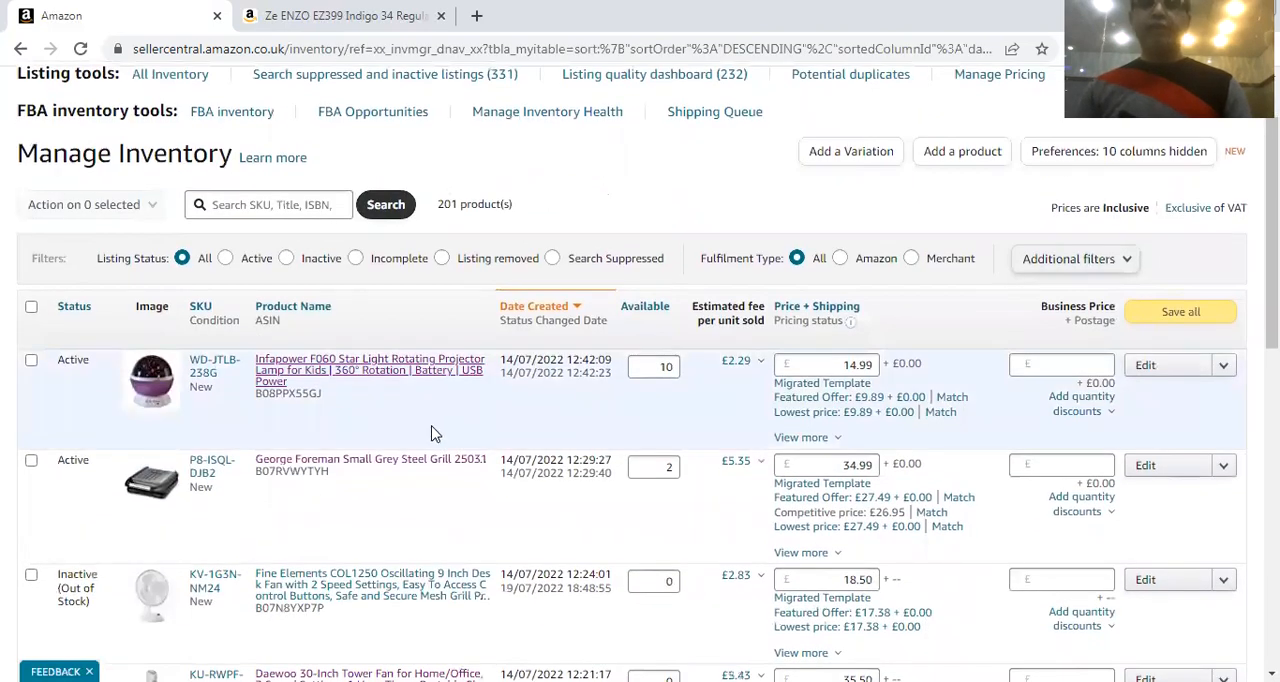
scroll(433, 428, "down", 4)
scroll(433, 428, "up", 5)
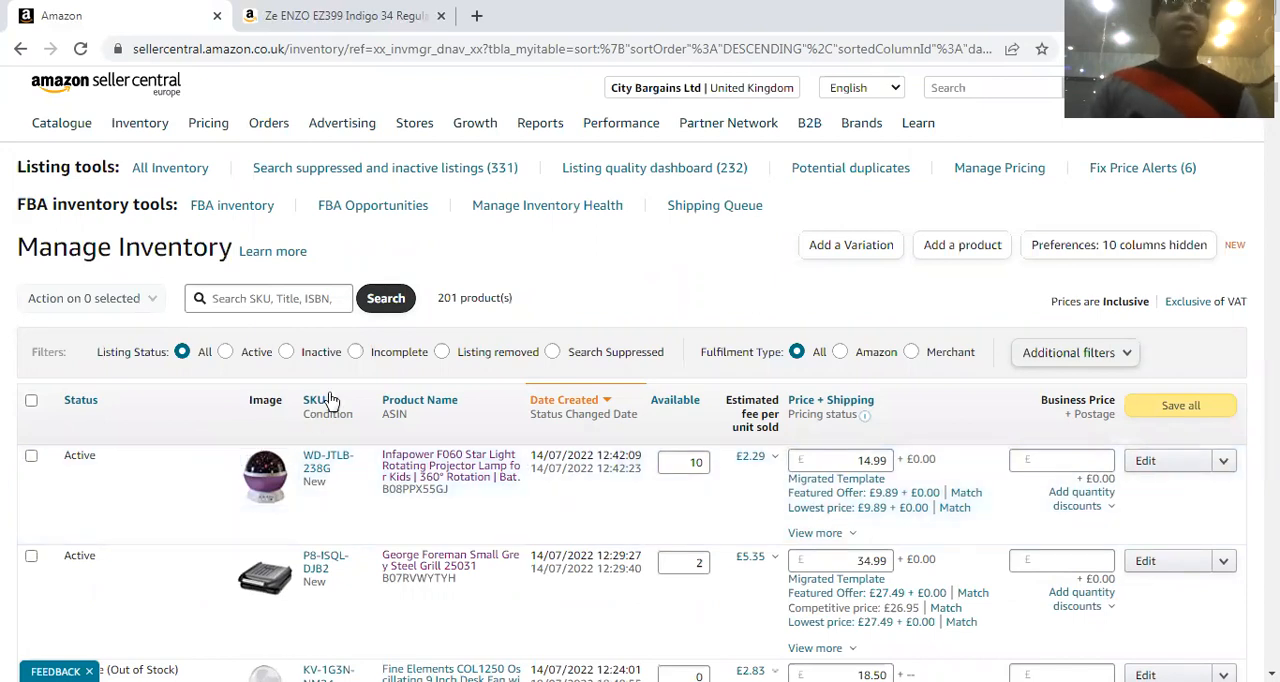
scroll(330, 399, "down", 1)
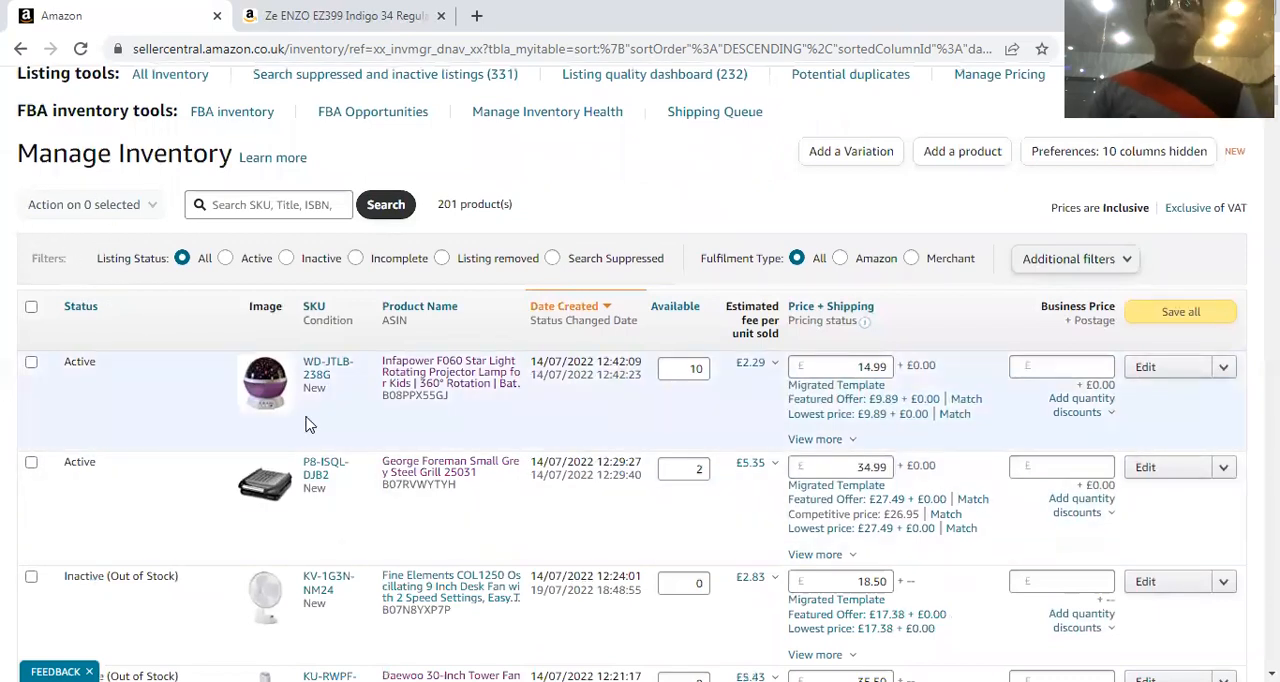
scroll(305, 425, "down", 10)
scroll(305, 425, "down", 10)
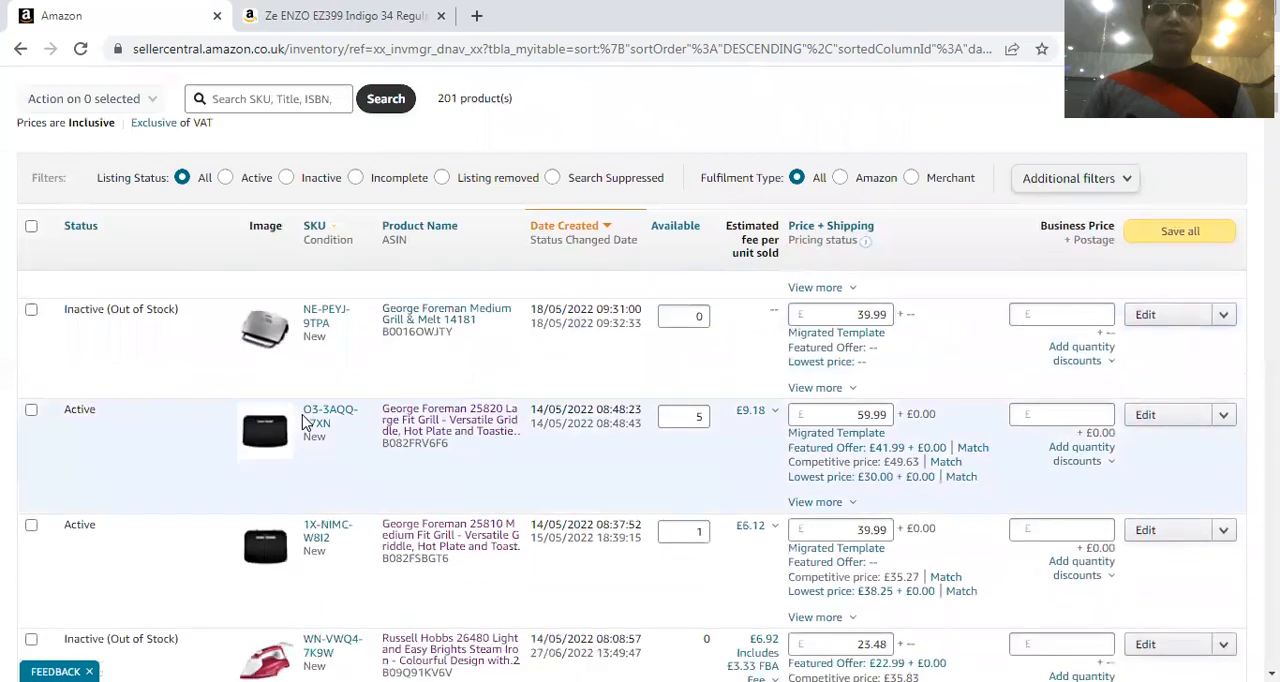
scroll(14, 514, "down", 3)
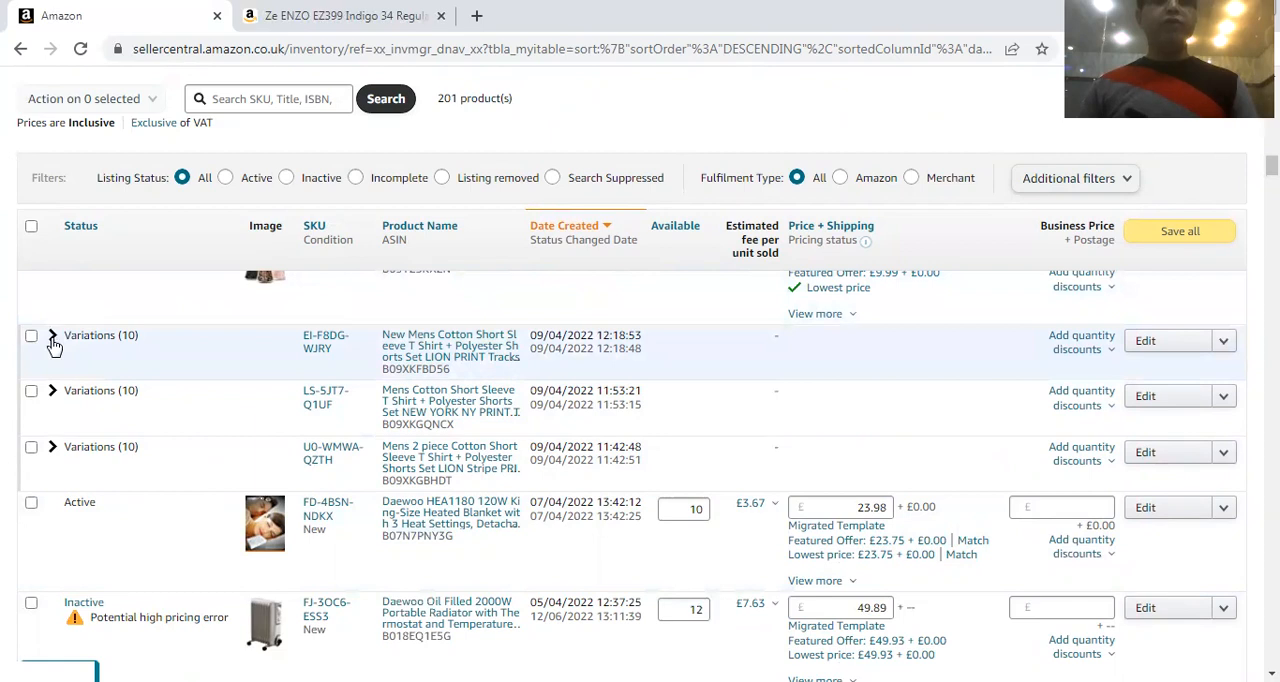
left_click(54, 342)
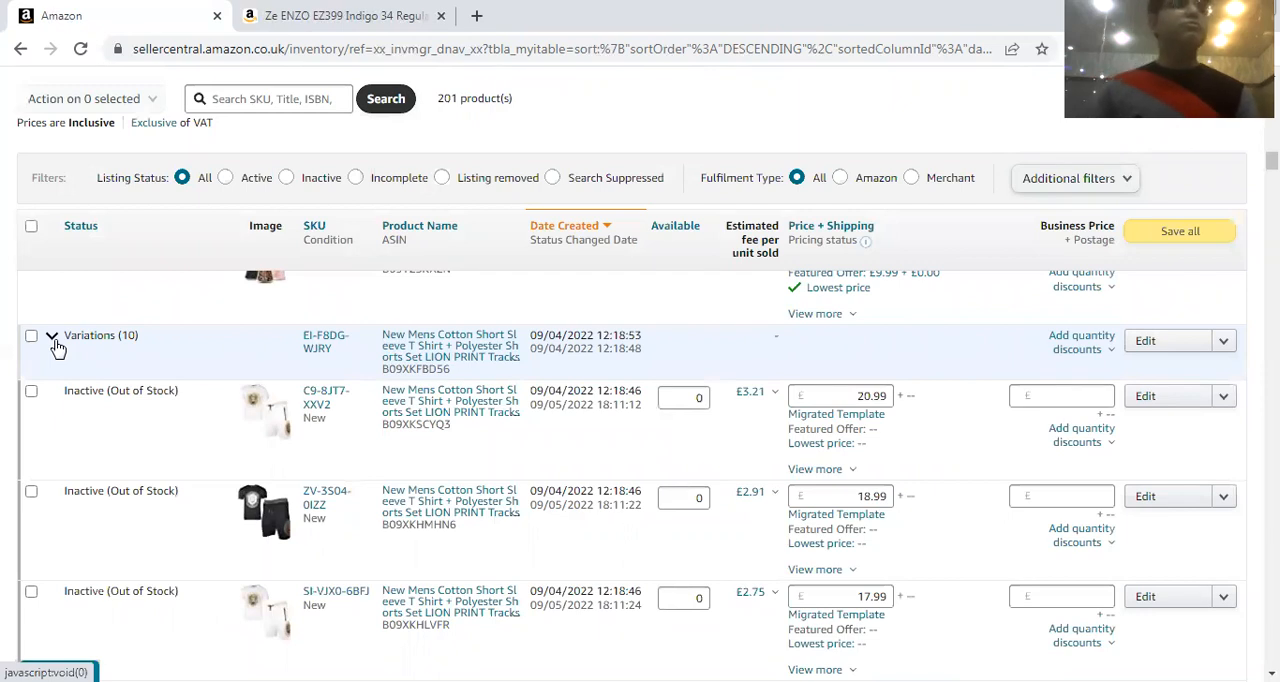
Examine the child listings of the LION PRINT tracksuit, comparing their images, SKUs, quantities and prices
scroll(430, 445, "down", 5)
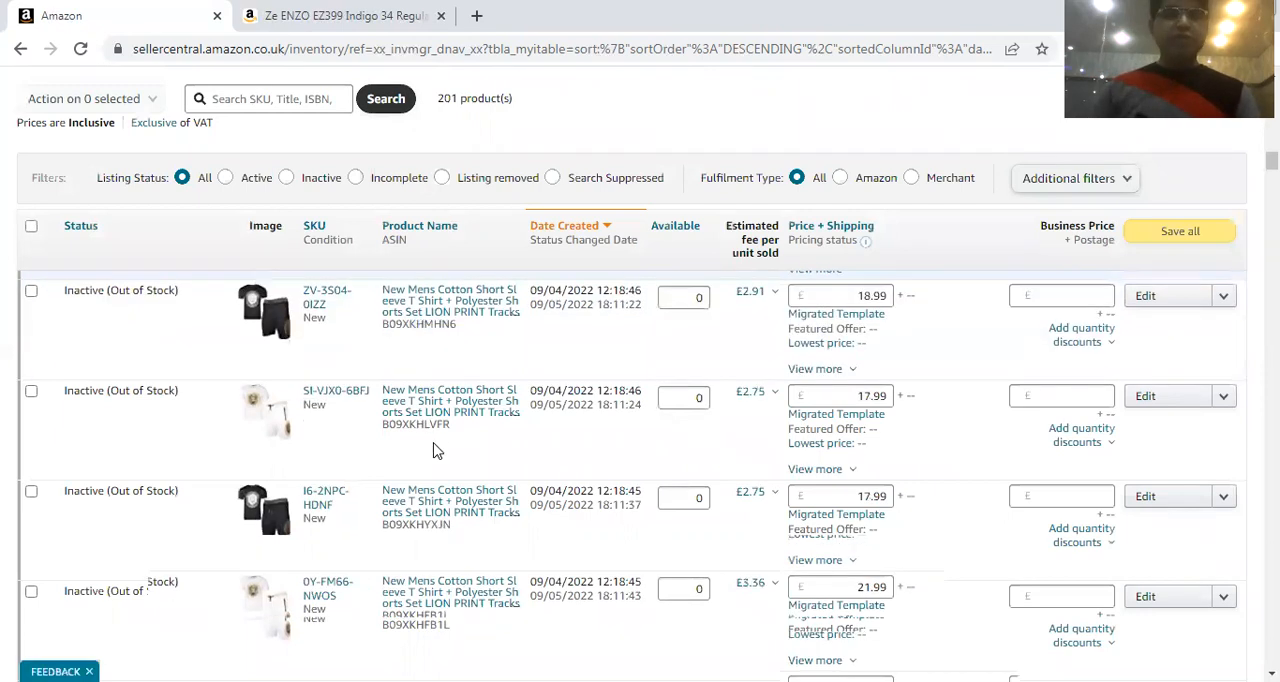
scroll(432, 452, "down", 4)
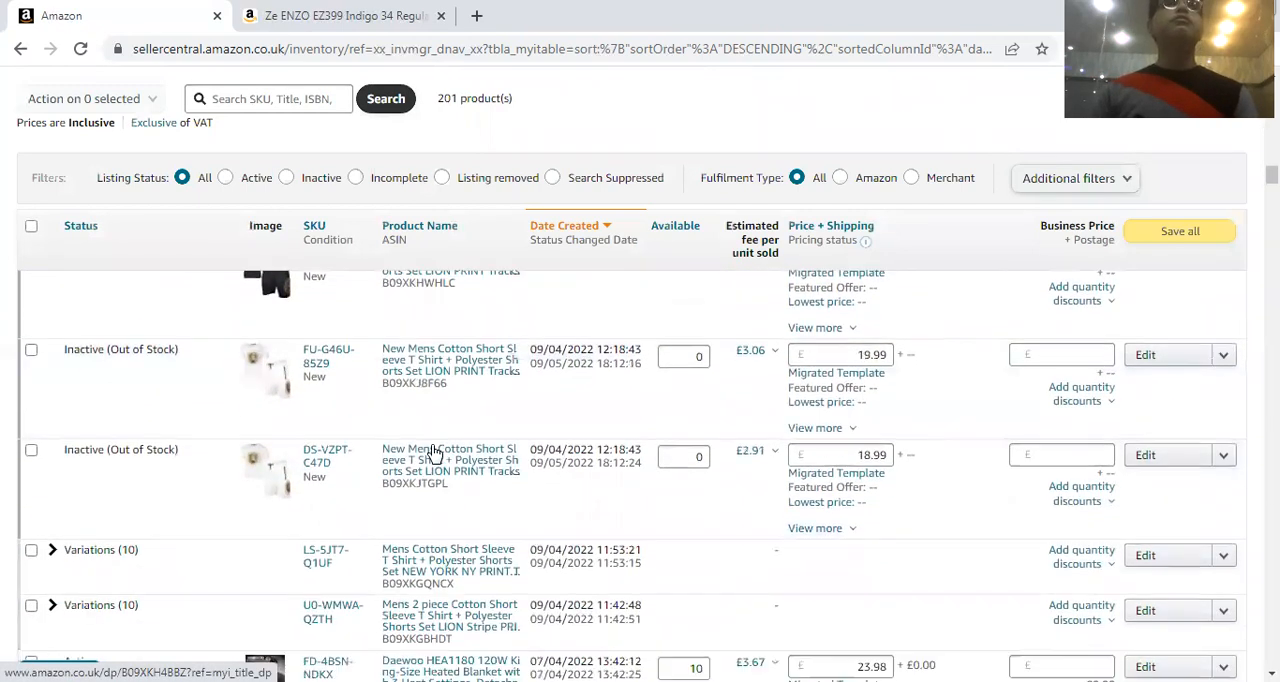
scroll(300, 360, "up", 6)
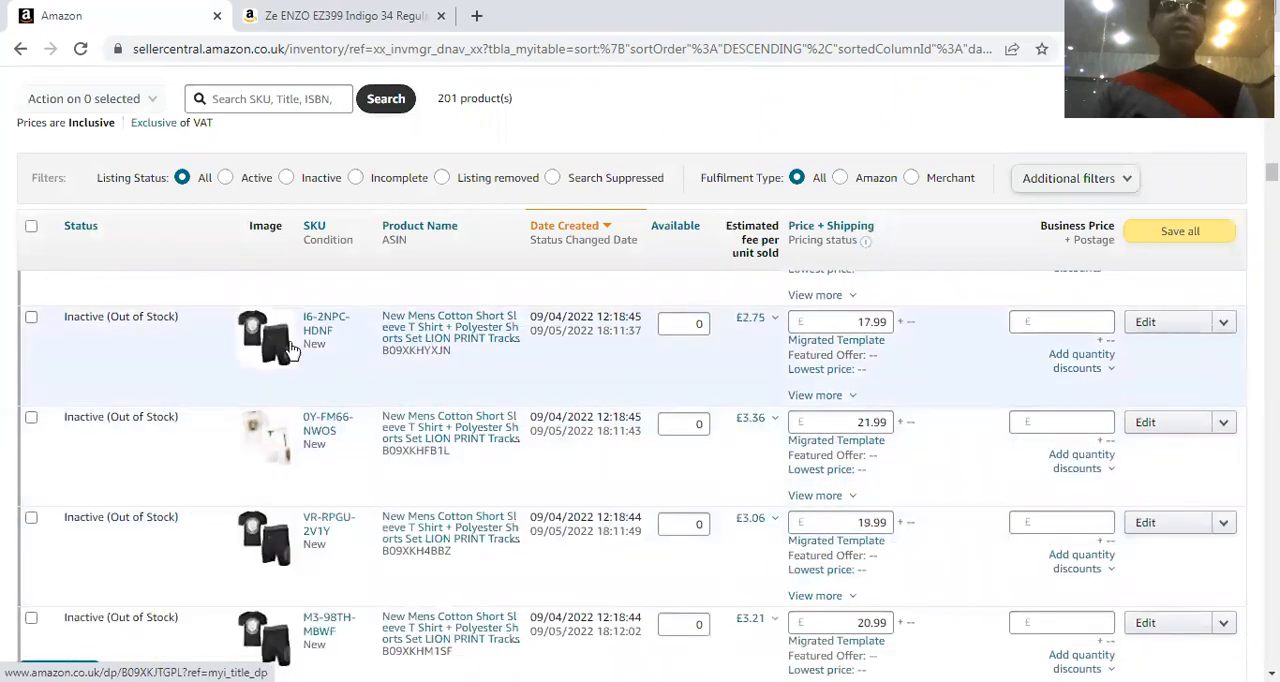
scroll(288, 360, "up", 5)
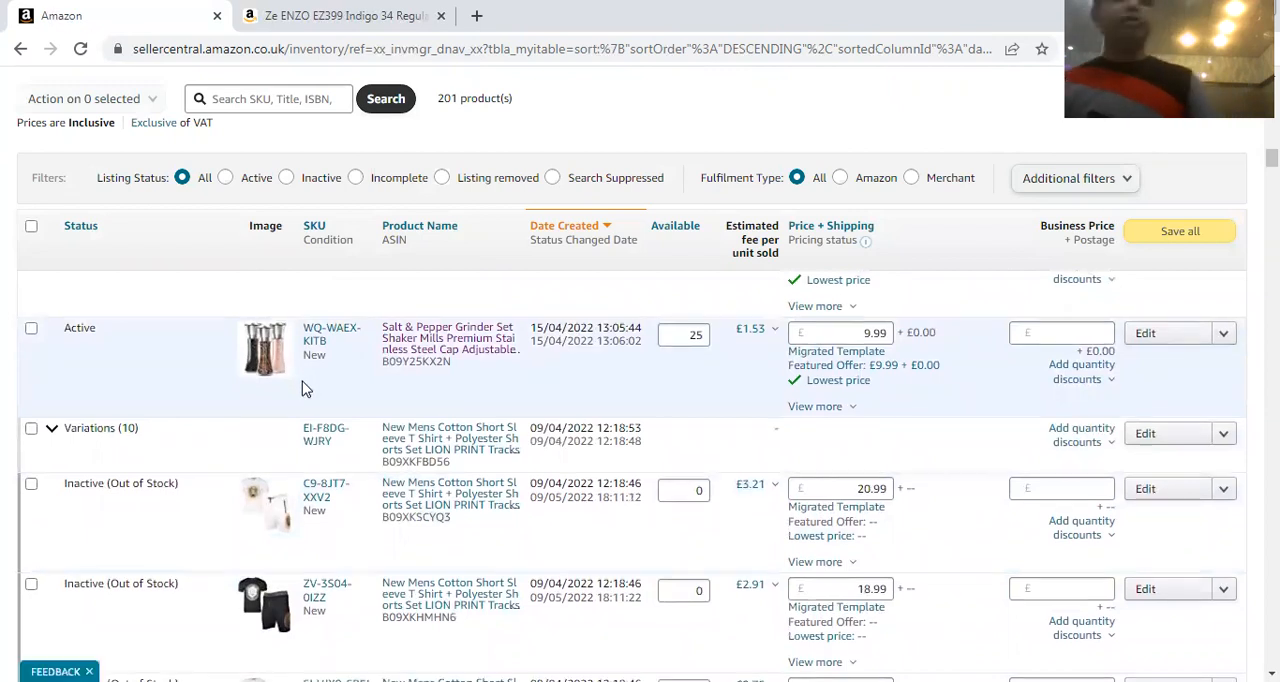
scroll(243, 408, "down", 1)
scroll(260, 405, "down", 2)
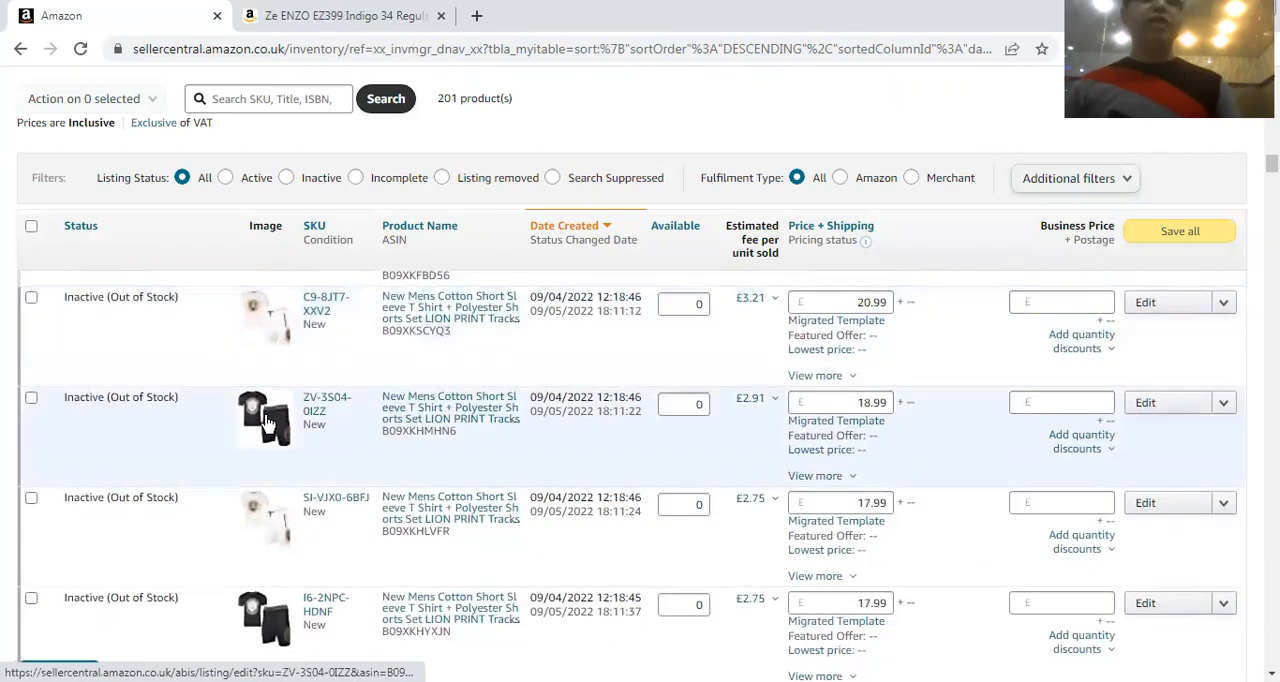
scroll(267, 423, "down", 1)
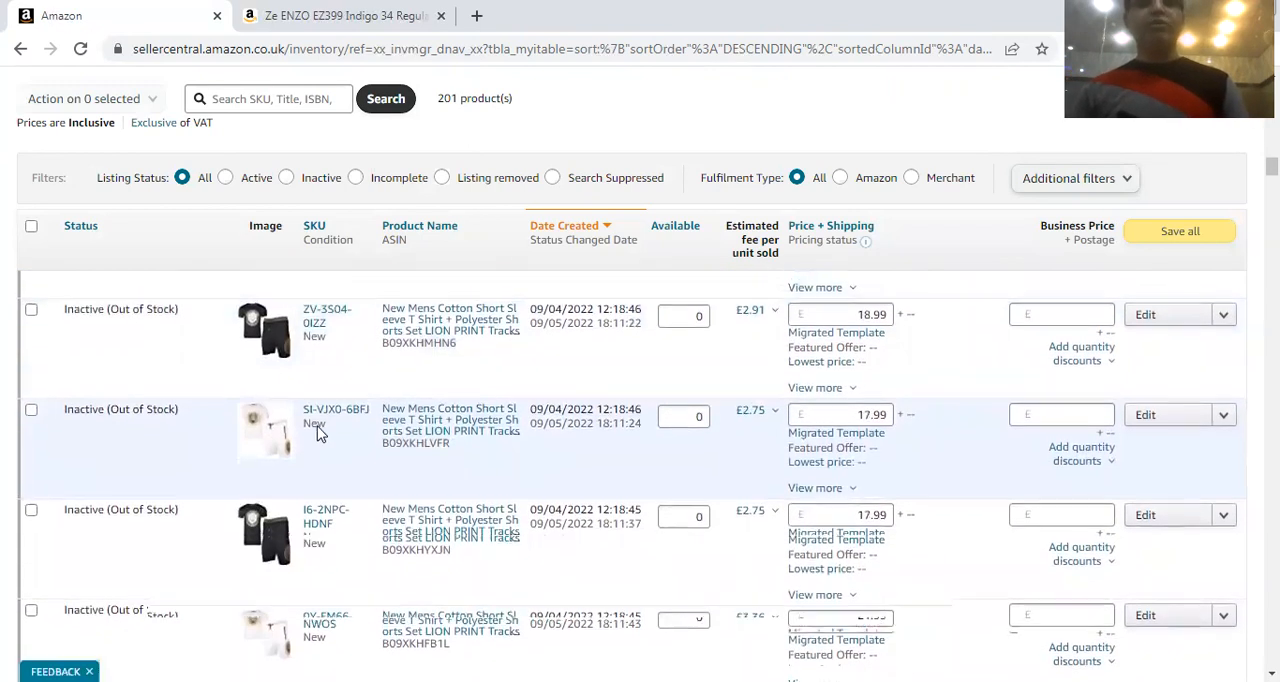
scroll(318, 444, "up", 1)
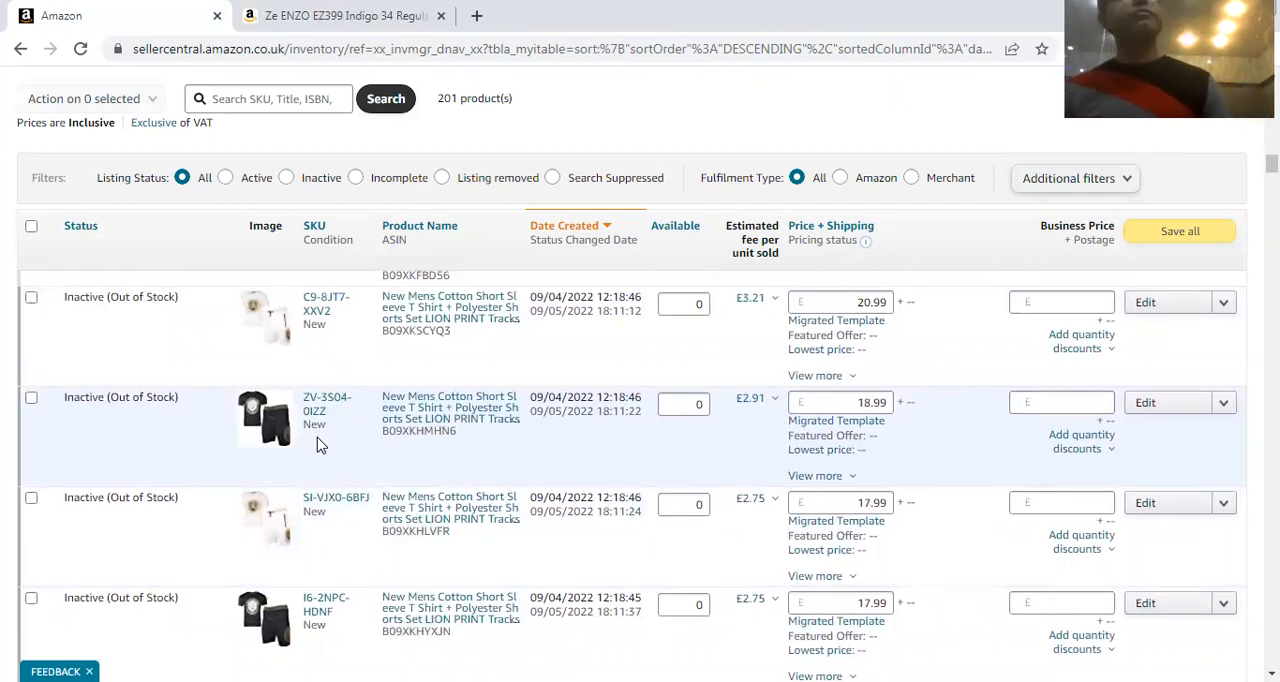
scroll(649, 480, "up", 2)
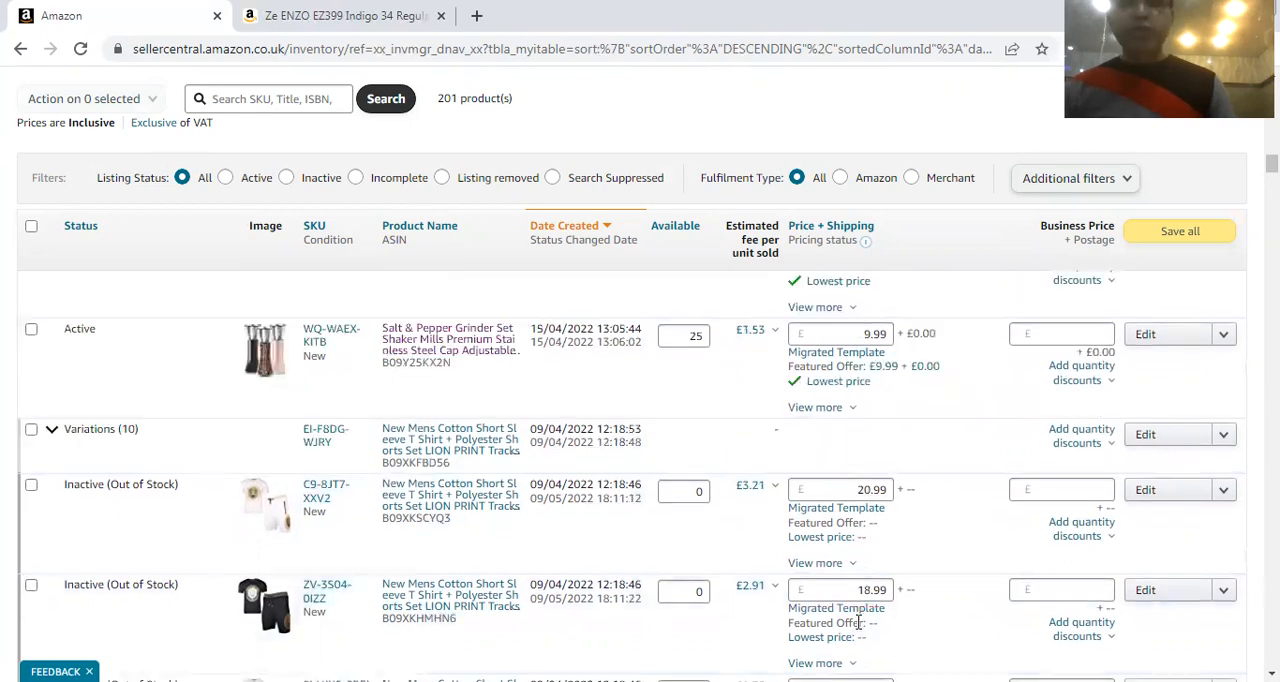
Open the edit pages of child listings C9-8JT7-XXV2 and ZV-3S04-0IZZ in separate tabs, returning to the inventory list each time
right_click(1145, 494)
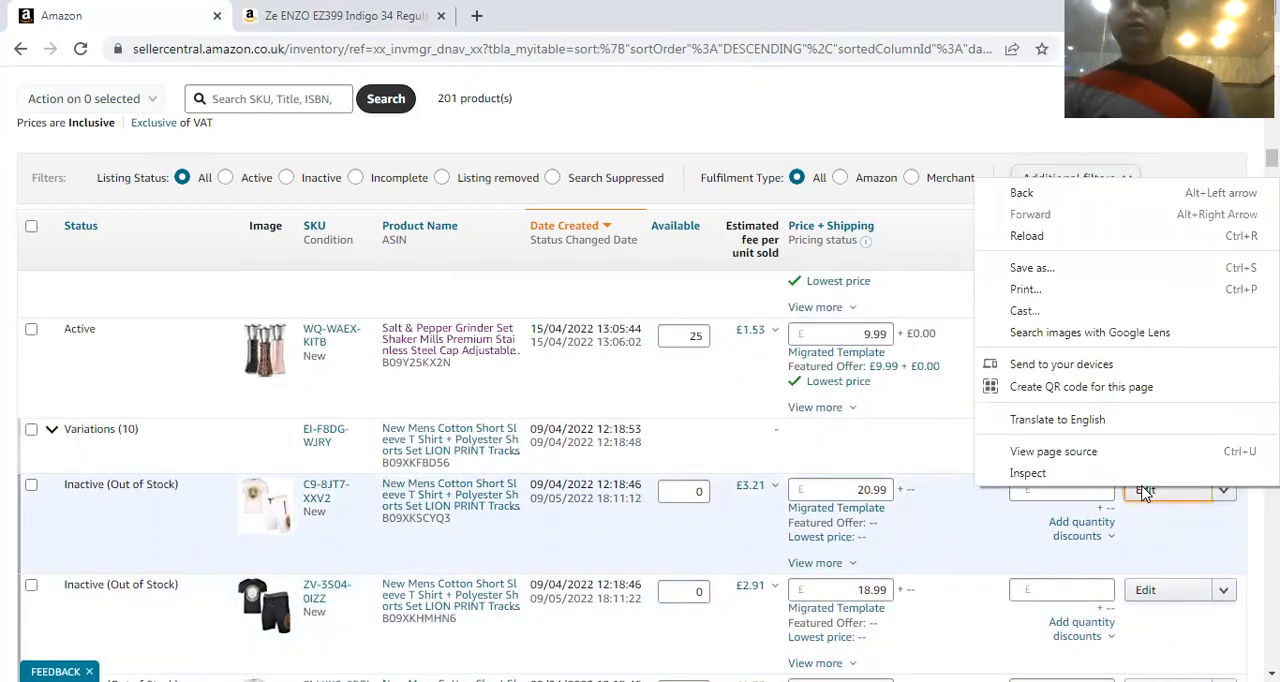
left_click(1145, 490)
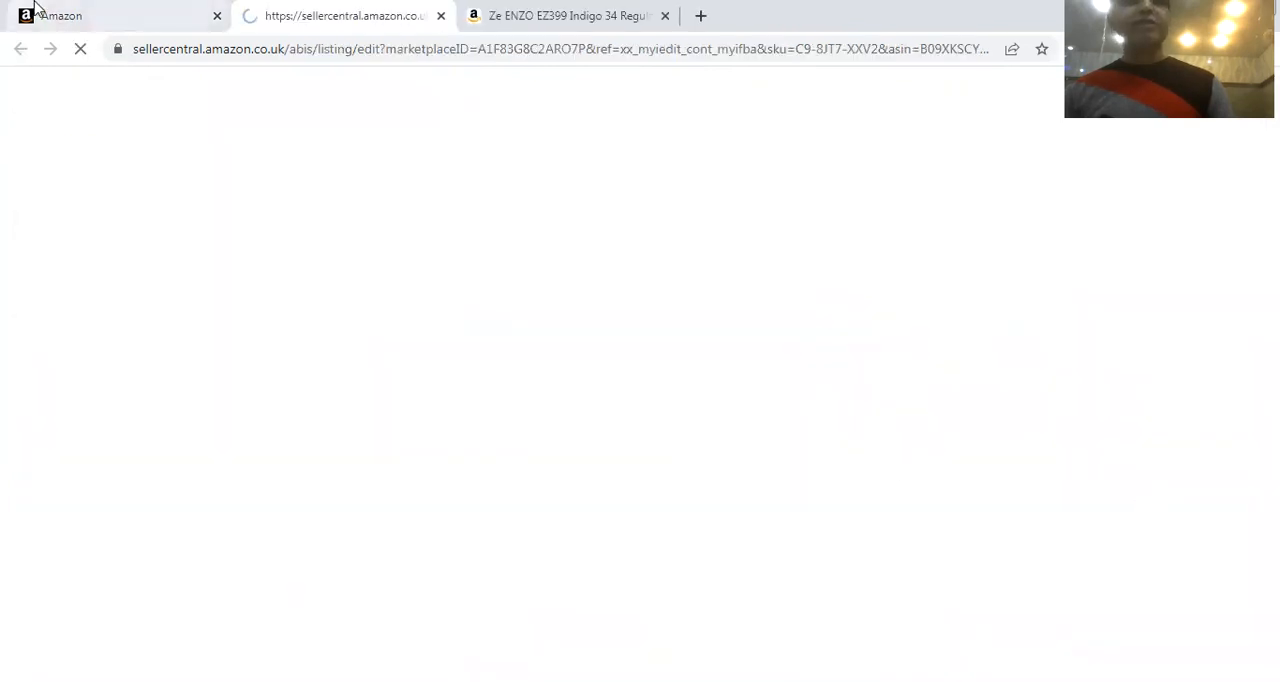
left_click(105, 12)
scroll(1140, 410, "down", 2)
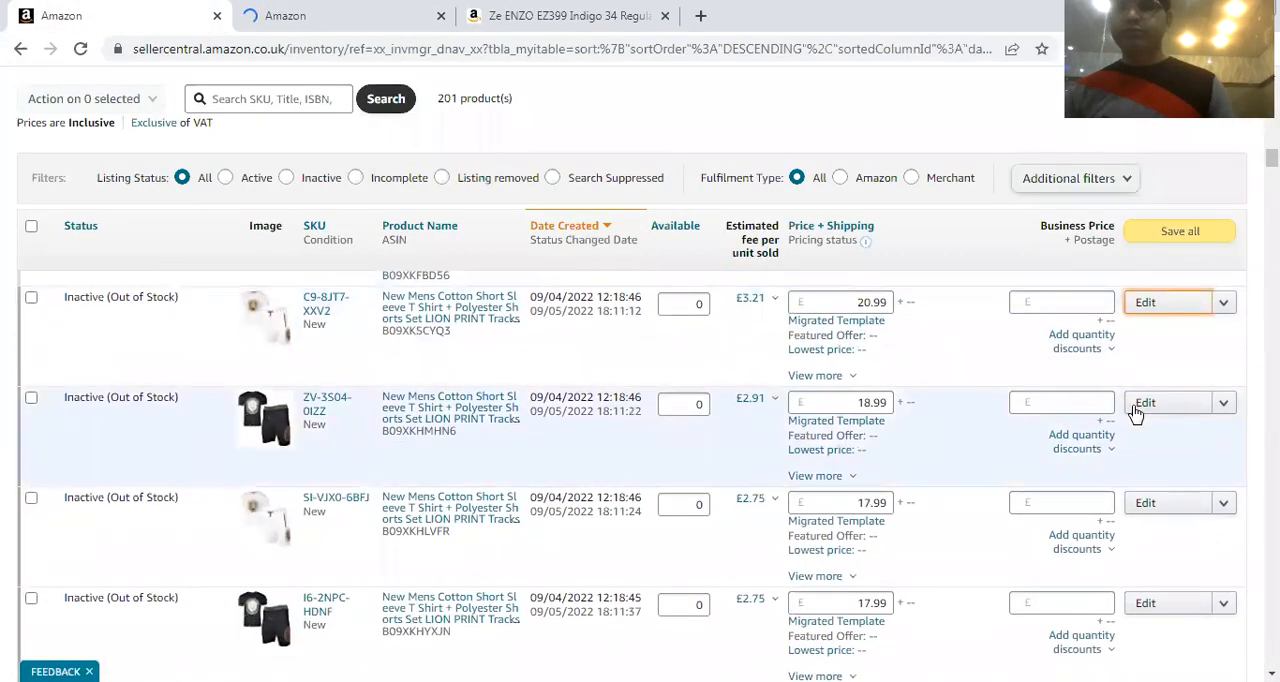
left_click(1145, 405)
left_click(151, 14)
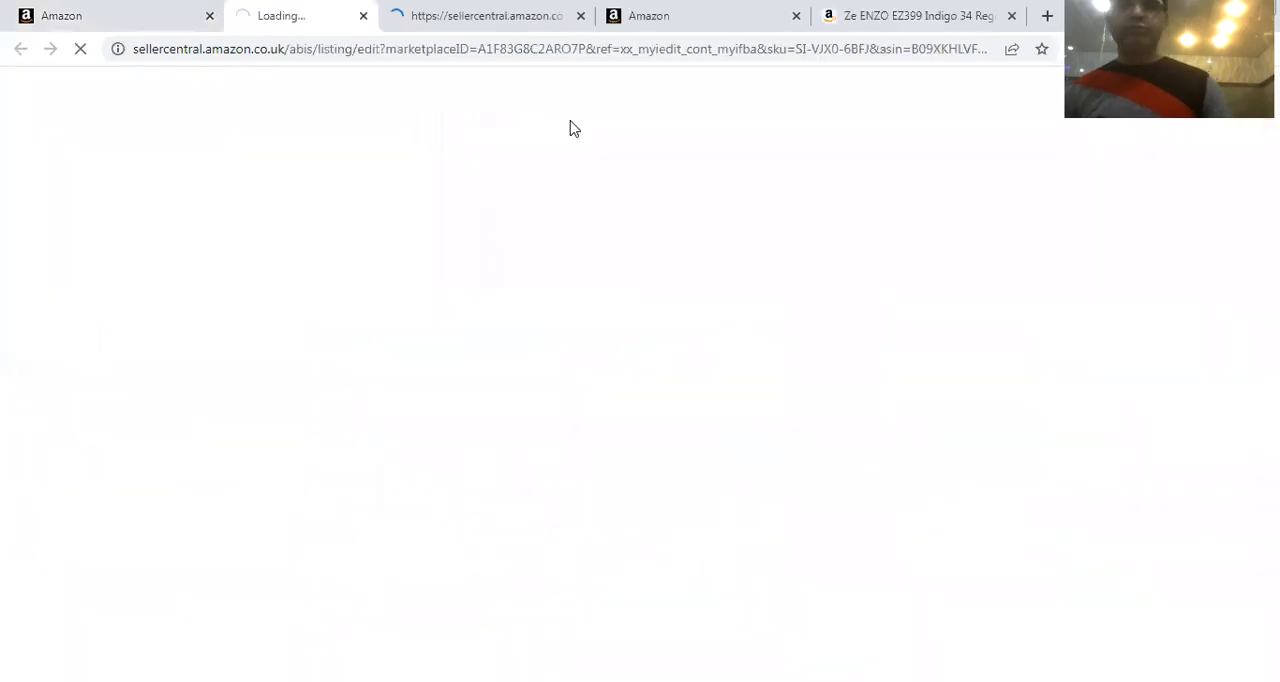
Open the edit pages of child listings SI-VJX0-6BFJ and 0Y-FM66-NWOS in further tabs from the inventory list
left_click(121, 9)
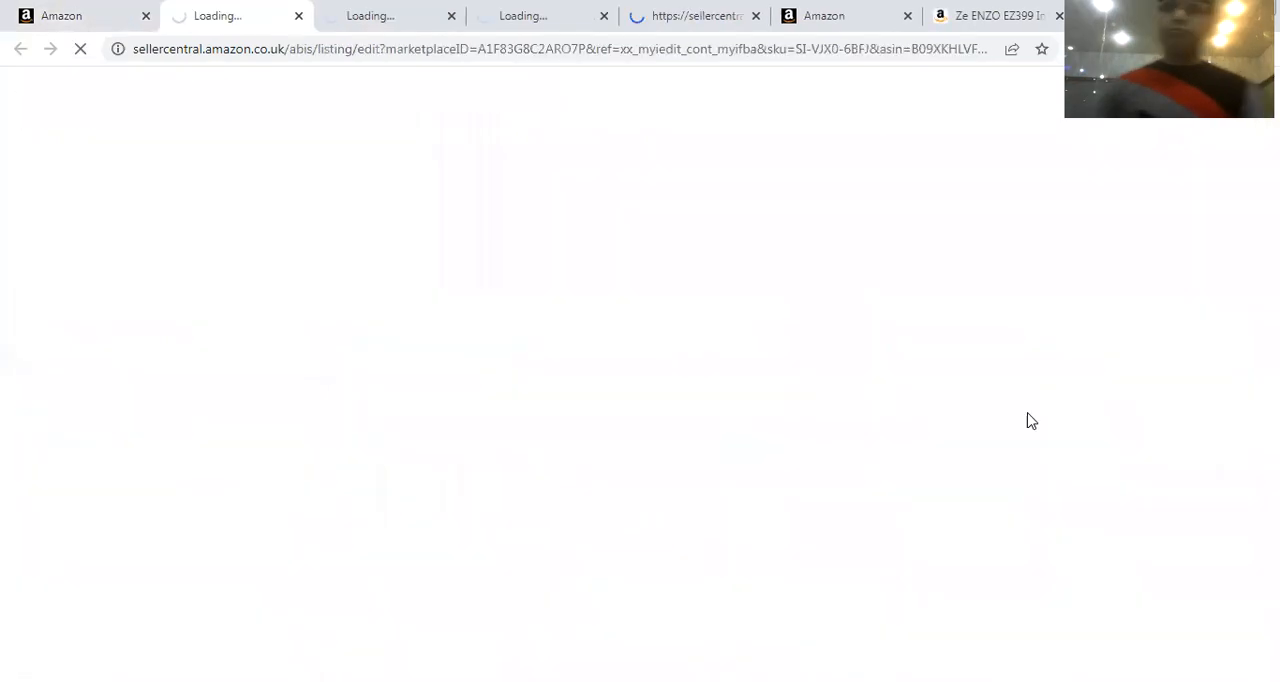
left_click(90, 18)
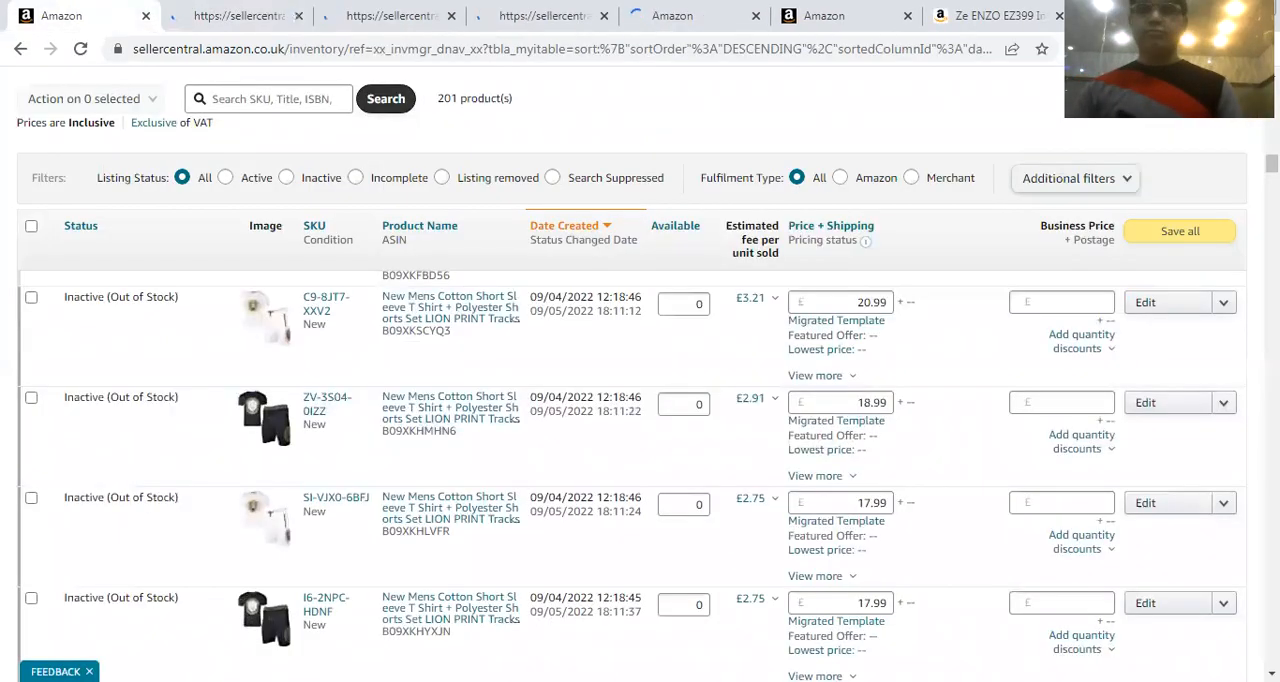
left_click(1125, 510)
scroll(1095, 502, "down", 1)
scroll(1098, 492, "up", 2)
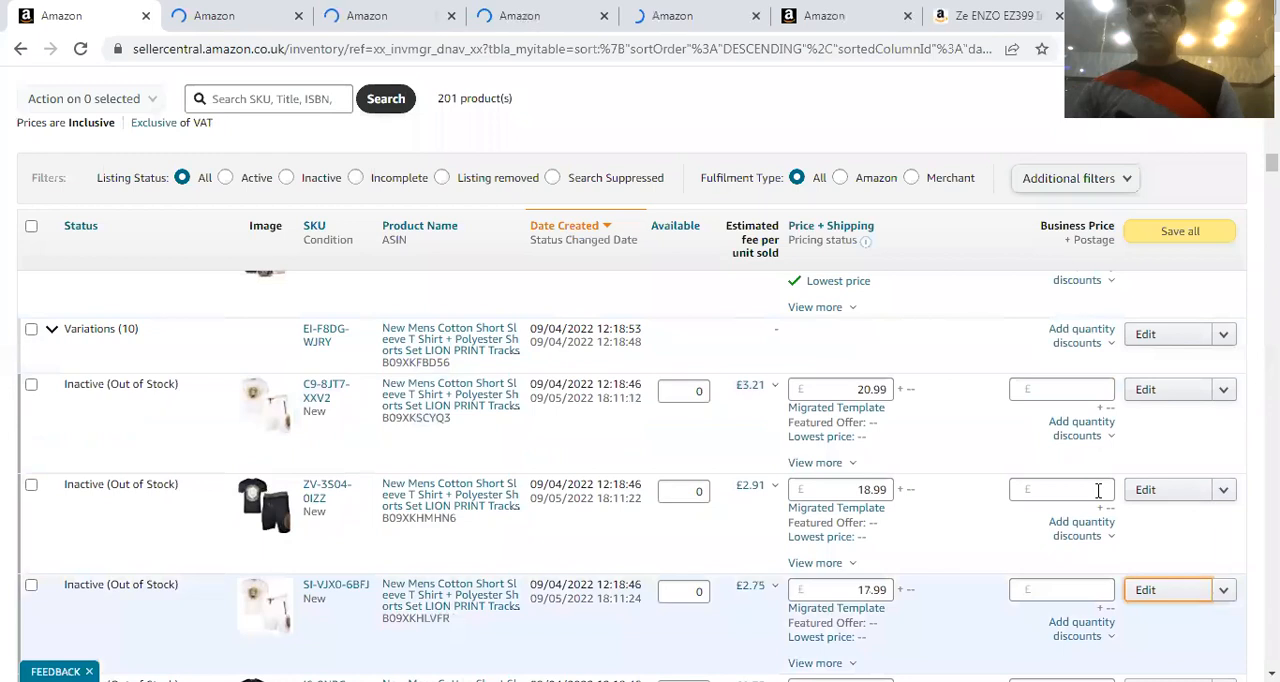
scroll(1099, 492, "down", 2)
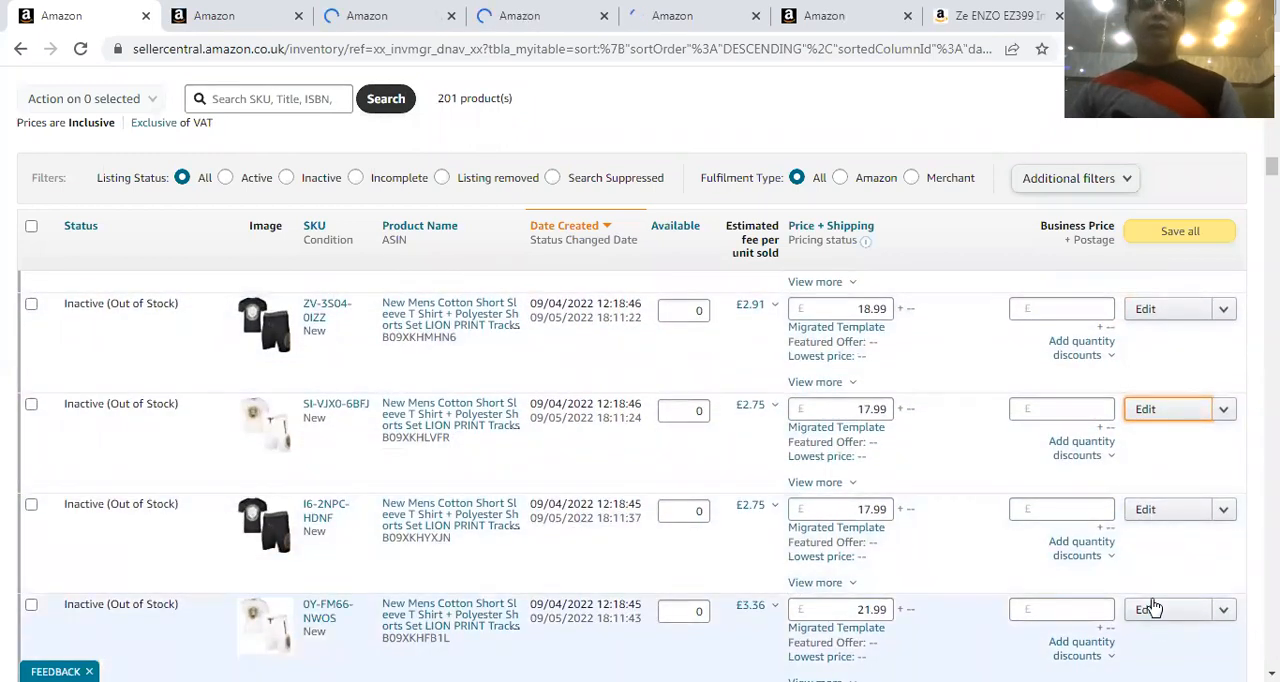
Look through the opened edit pages of the LION PRINT tracksuit child listings to compare their products and offer details
left_click(224, 28)
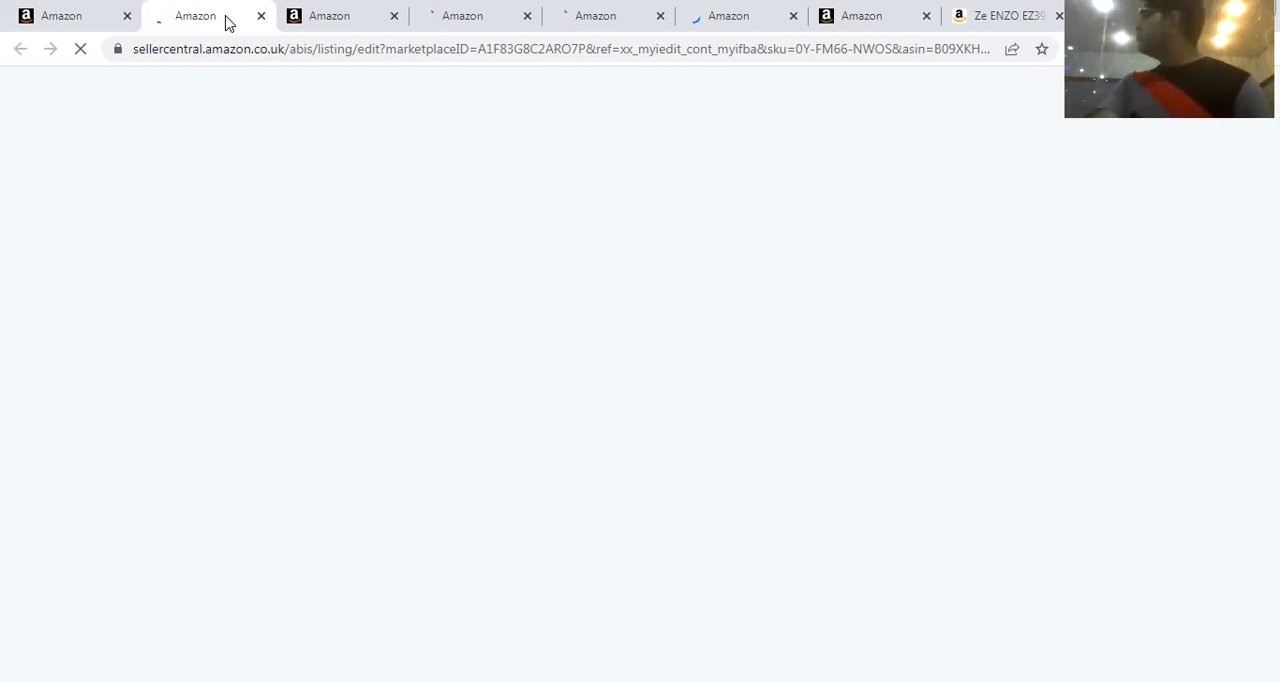
left_click(330, 14)
left_click(490, 18)
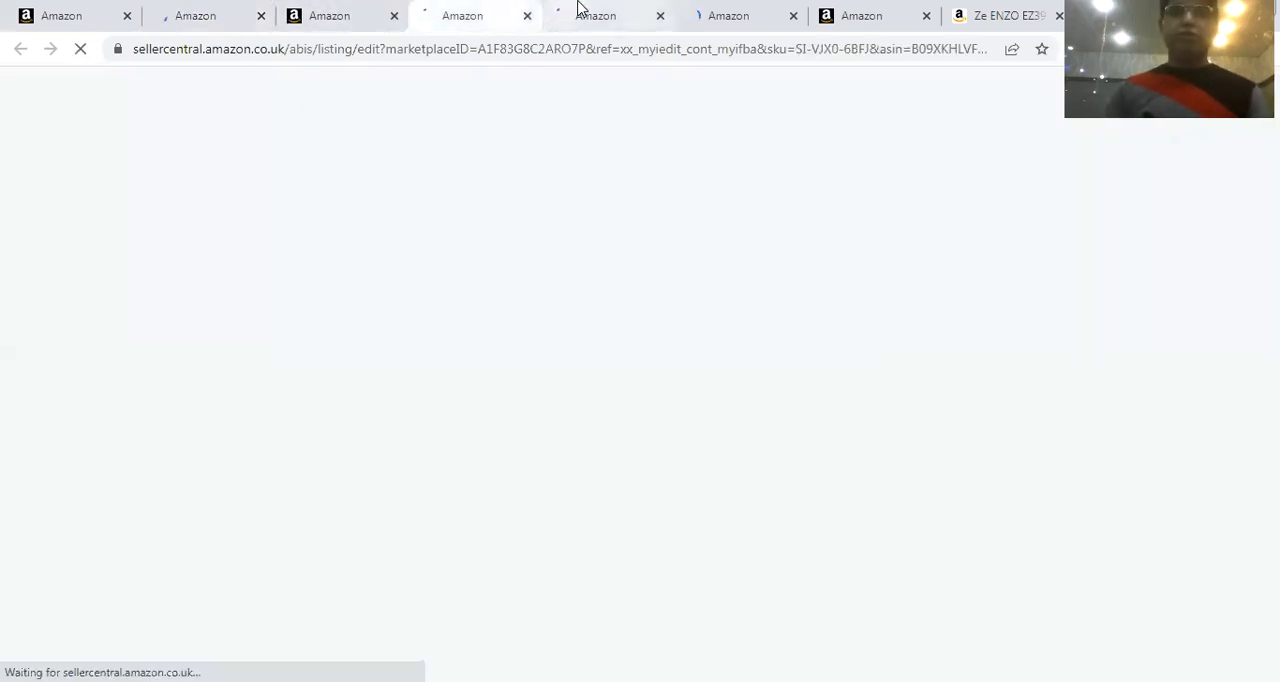
left_click(582, 12)
left_click(716, 8)
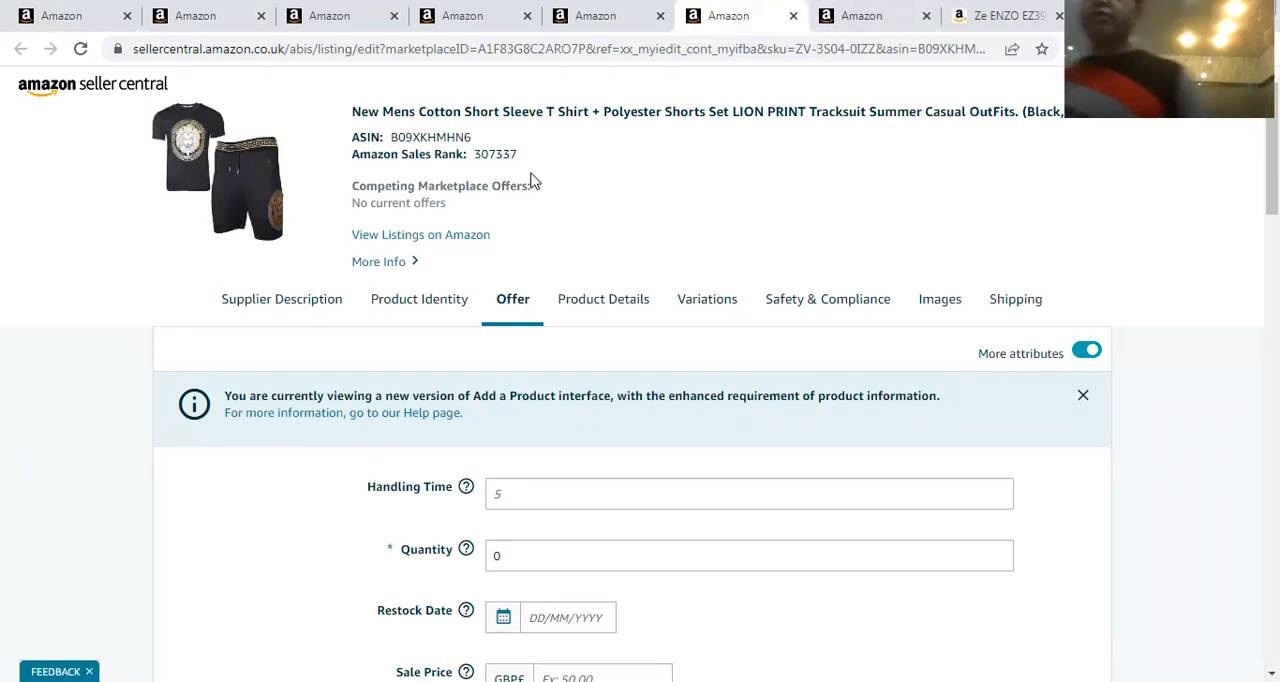
left_click(225, 28)
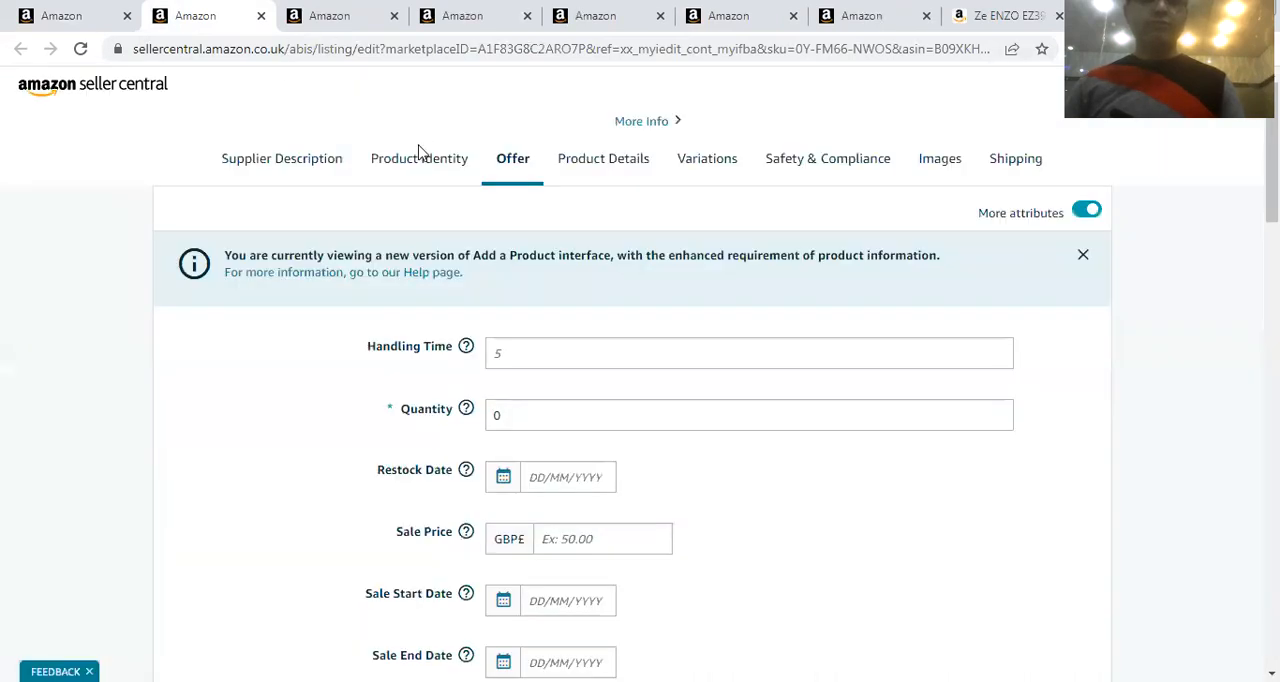
left_click(390, 22)
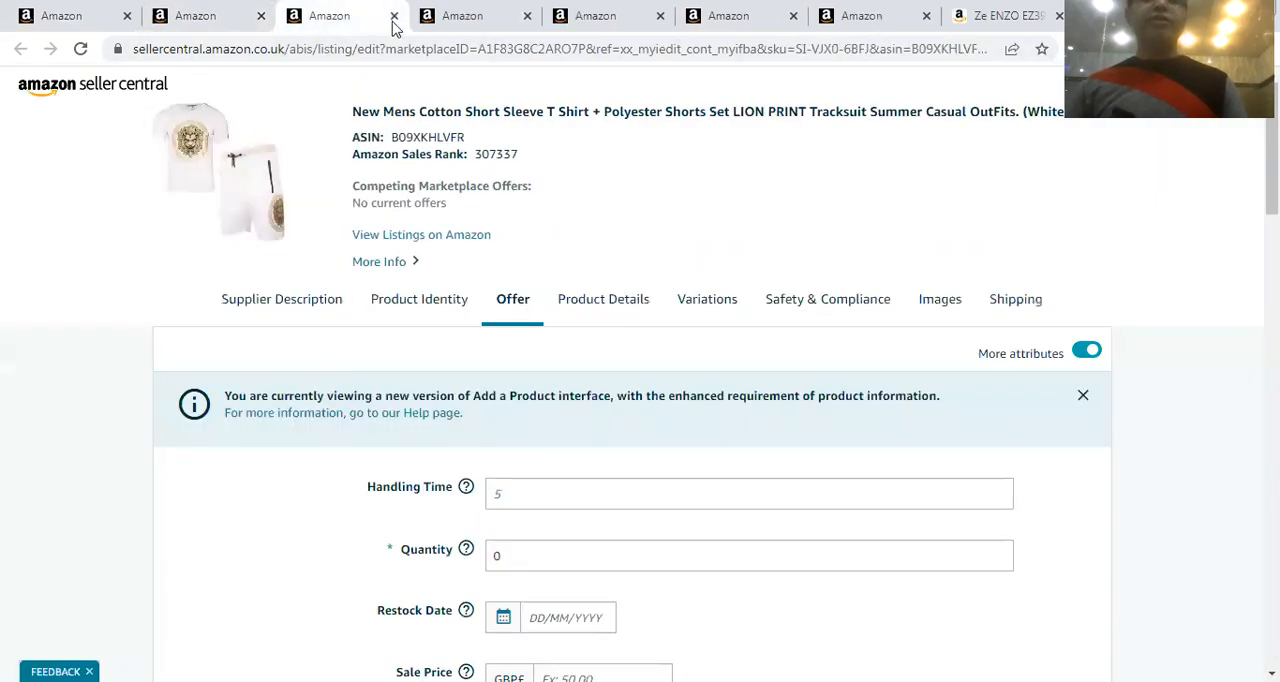
left_click(475, 15)
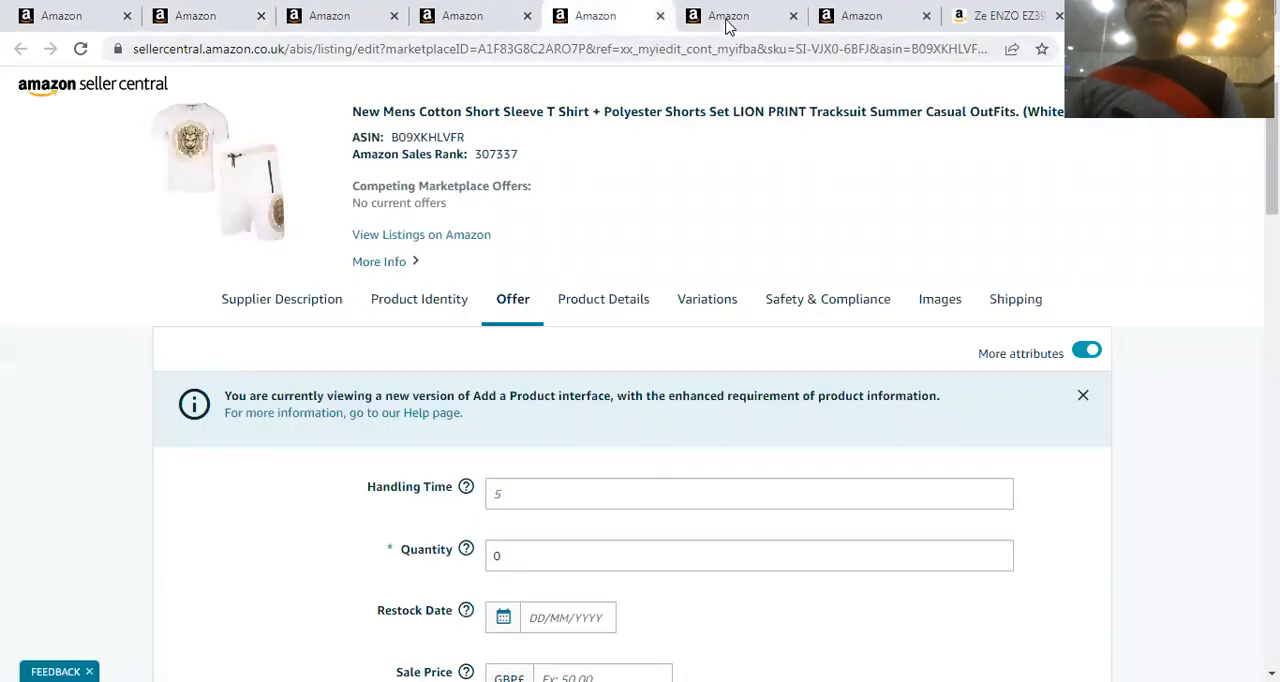
Return to the edit page of child listing 0Y-FM66-NWOS and view its product images
left_click(222, 8)
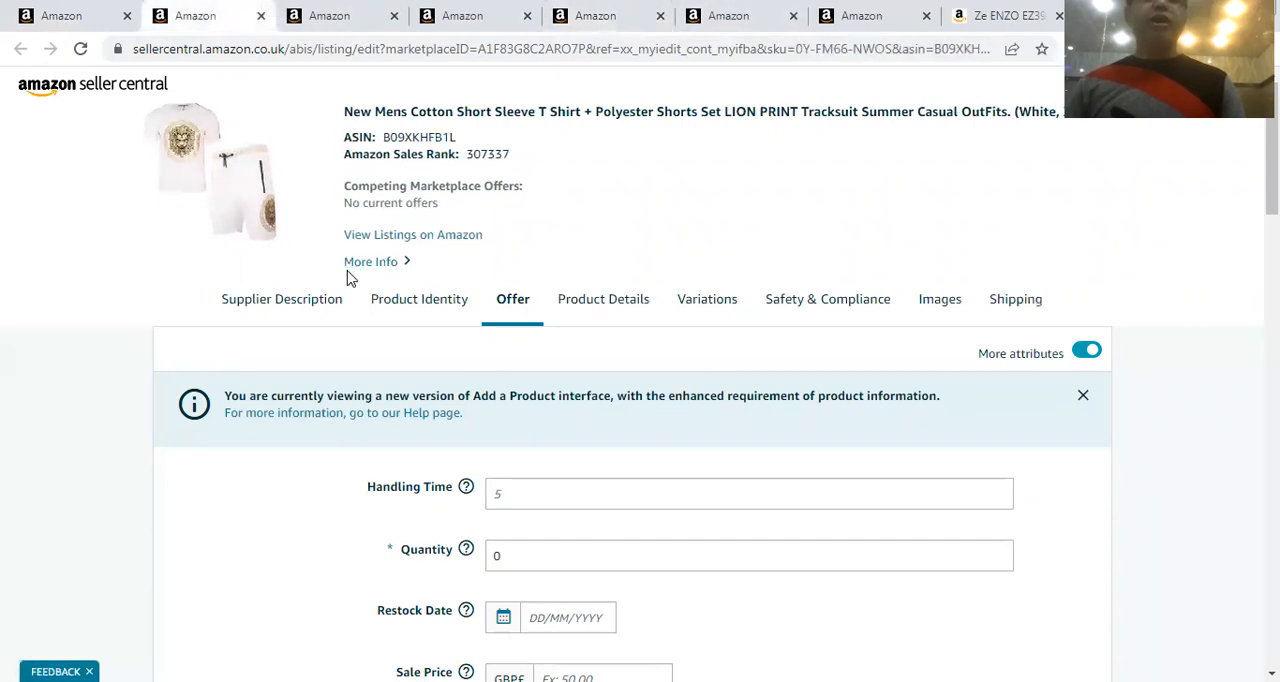
scroll(400, 270, "down", 1)
scroll(408, 274, "up", 1)
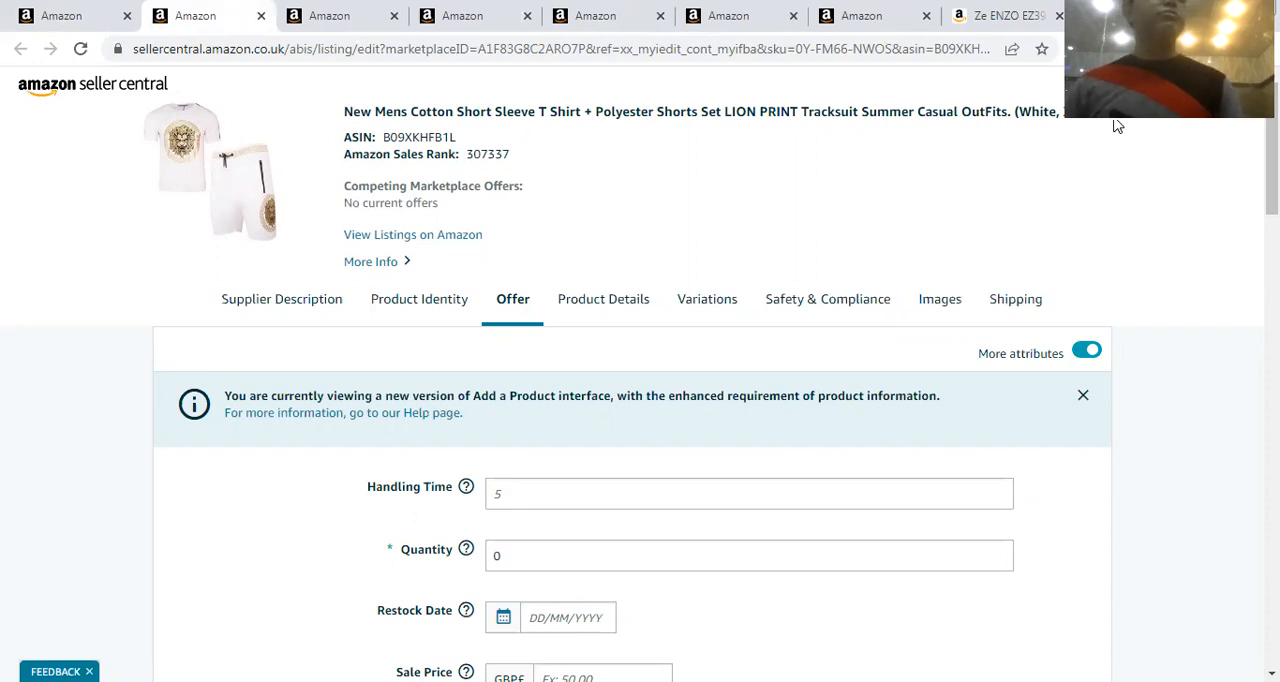
left_click(950, 308)
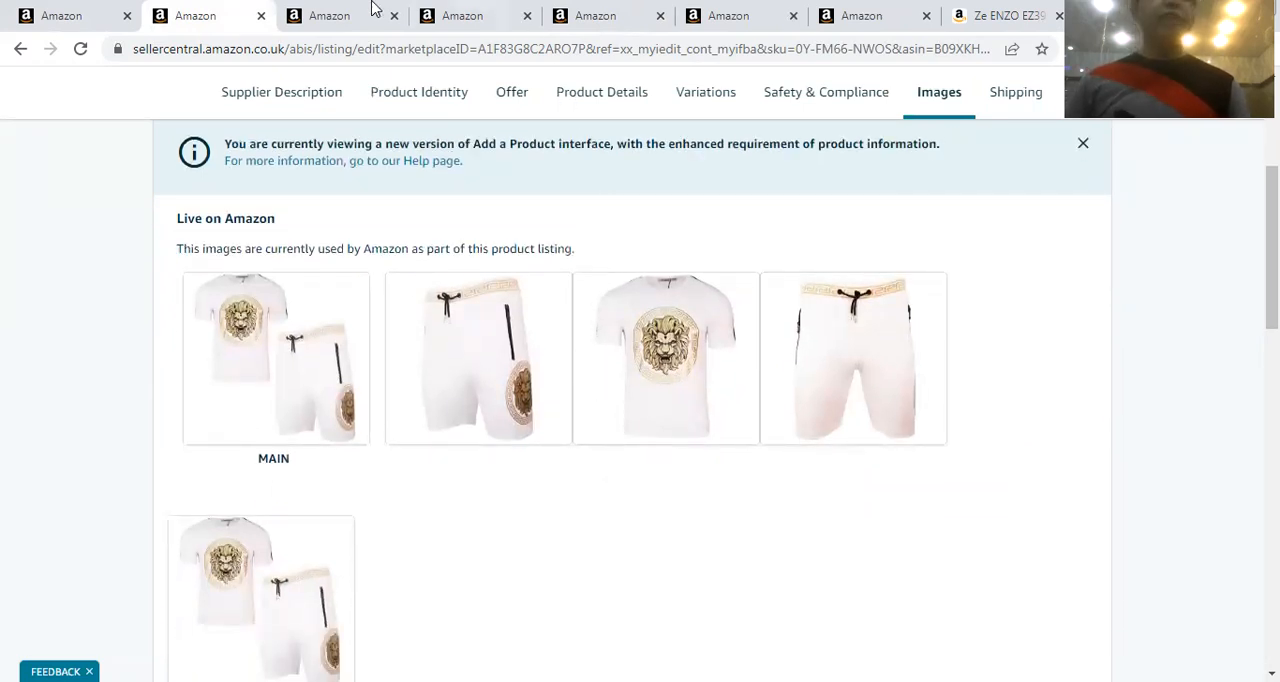
View the product images of child listing SI-VJX0-6BFJ on its edit page
left_click(325, 18)
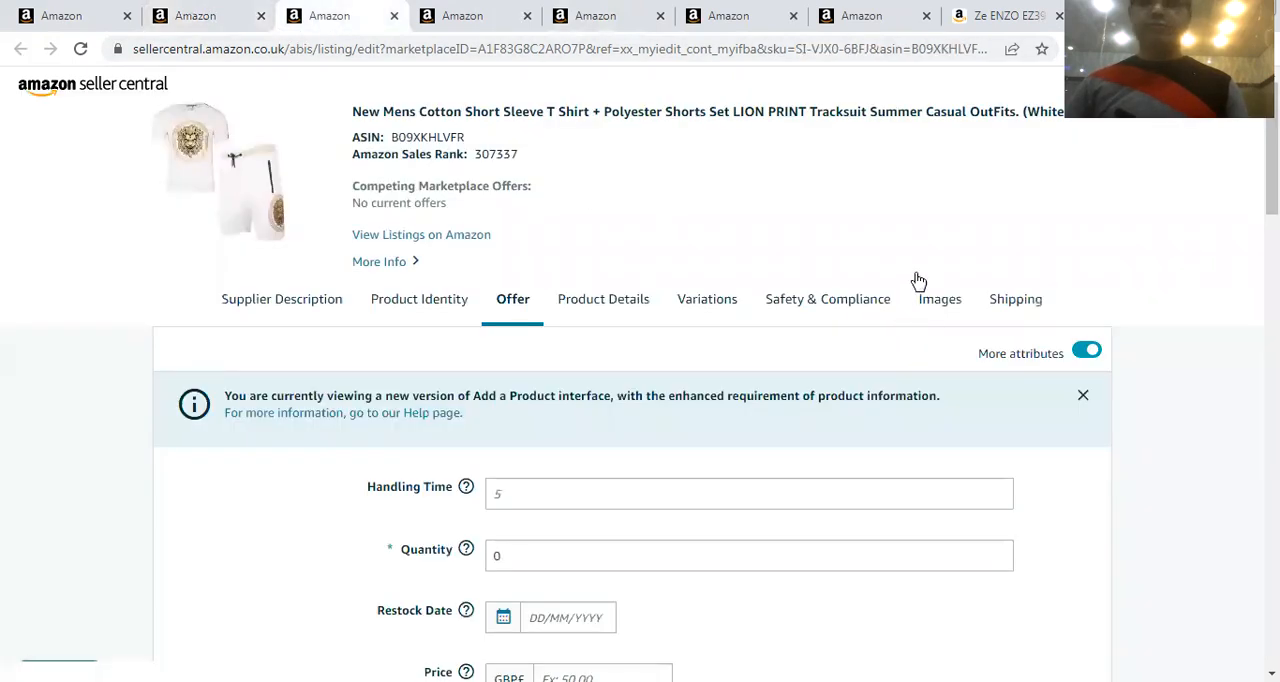
scroll(720, 310, "down", 2)
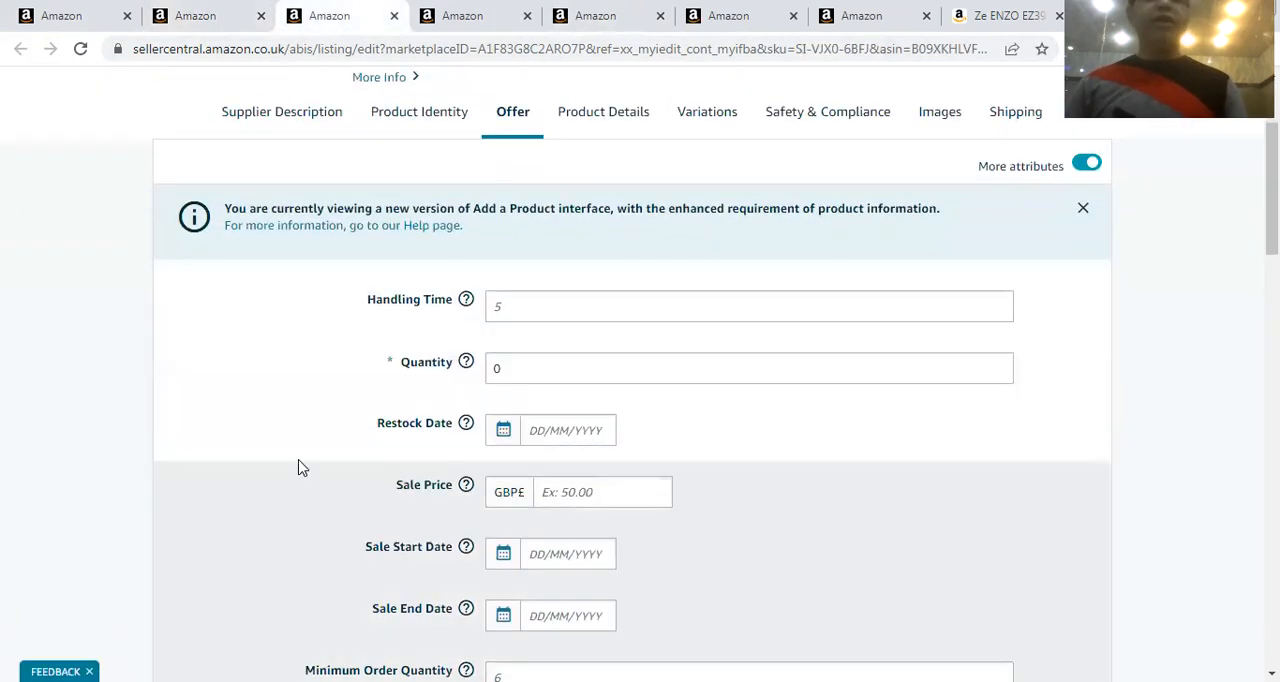
left_click(925, 122)
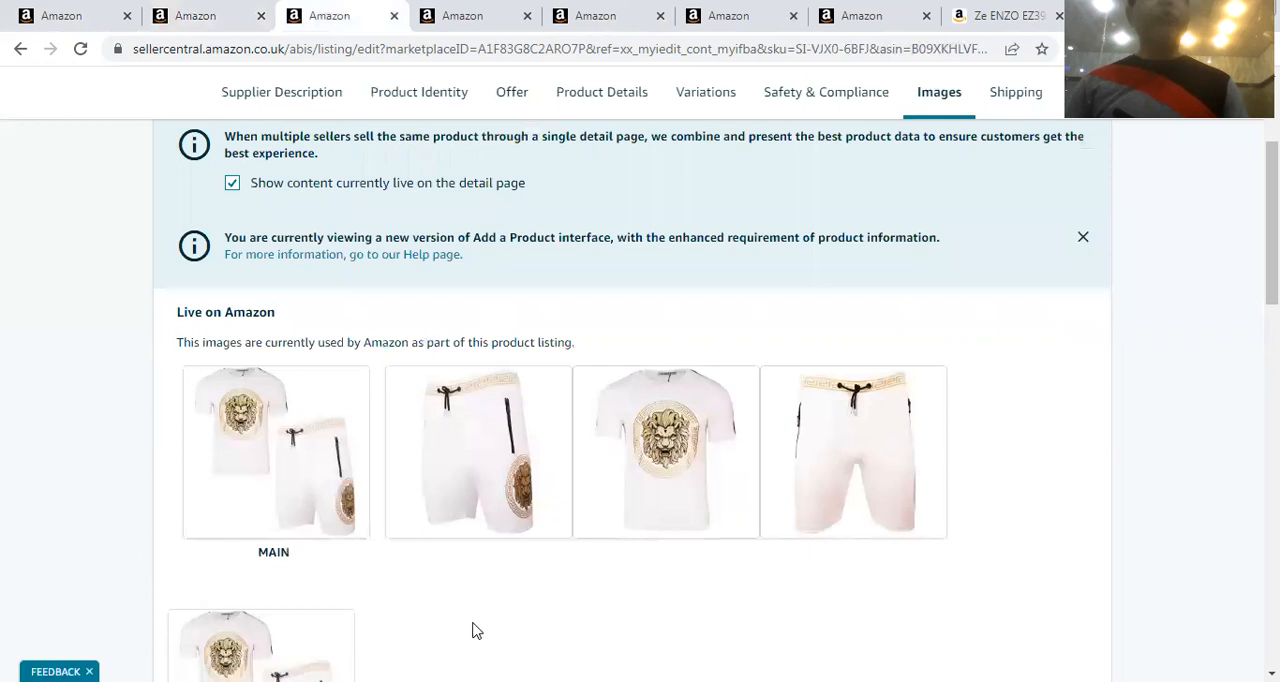
scroll(483, 257, "up", 2)
Go past the duplicate SI-VJX0-6BFJ pages and view the images of the black child listing ZV-3S04-0IZZ
left_click(497, 22)
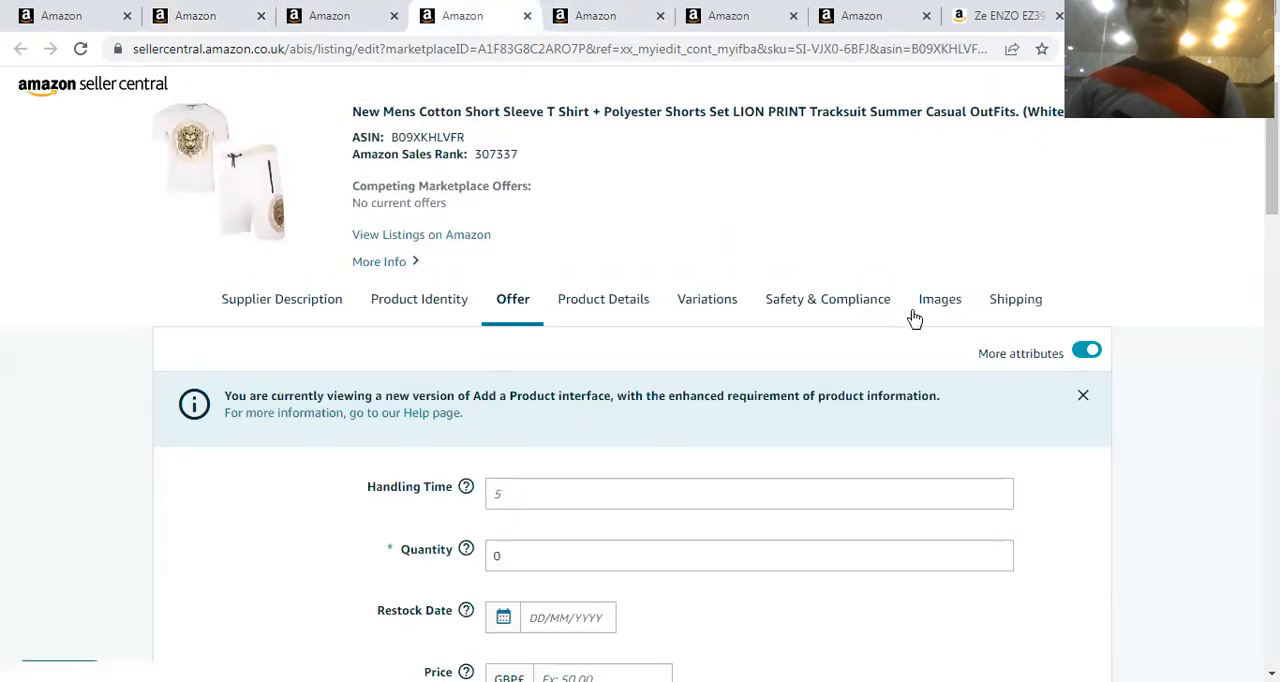
left_click(612, 20)
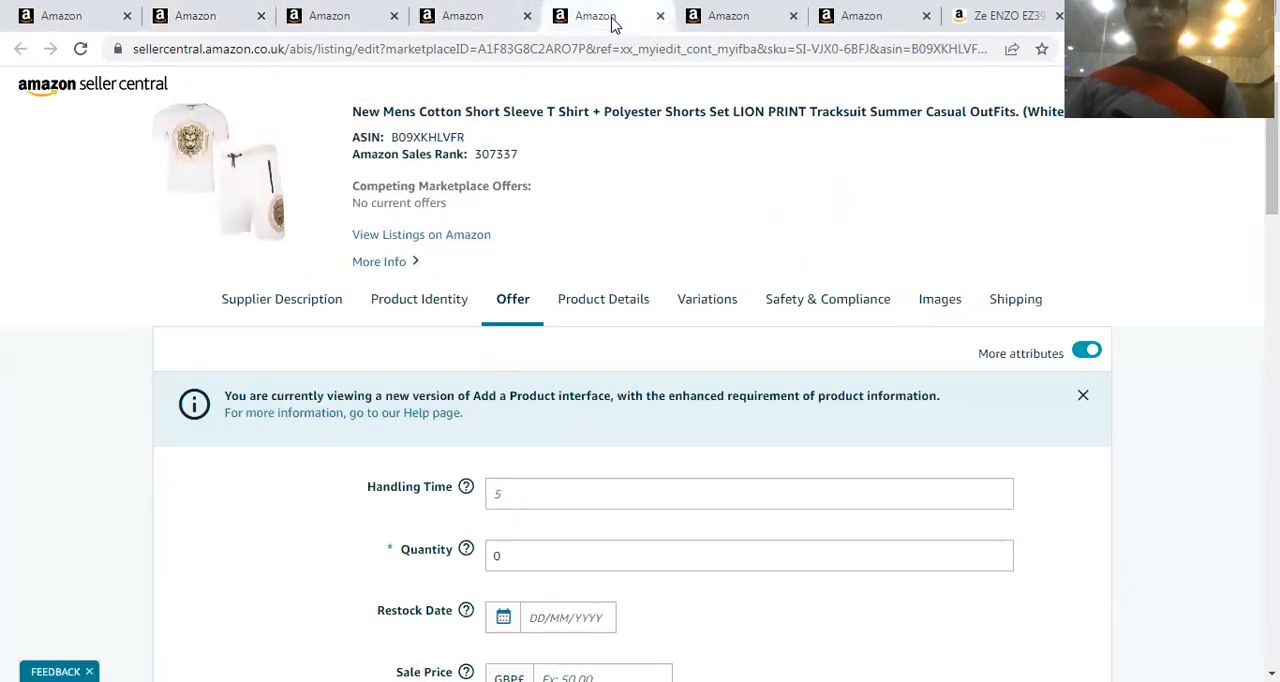
left_click(734, 17)
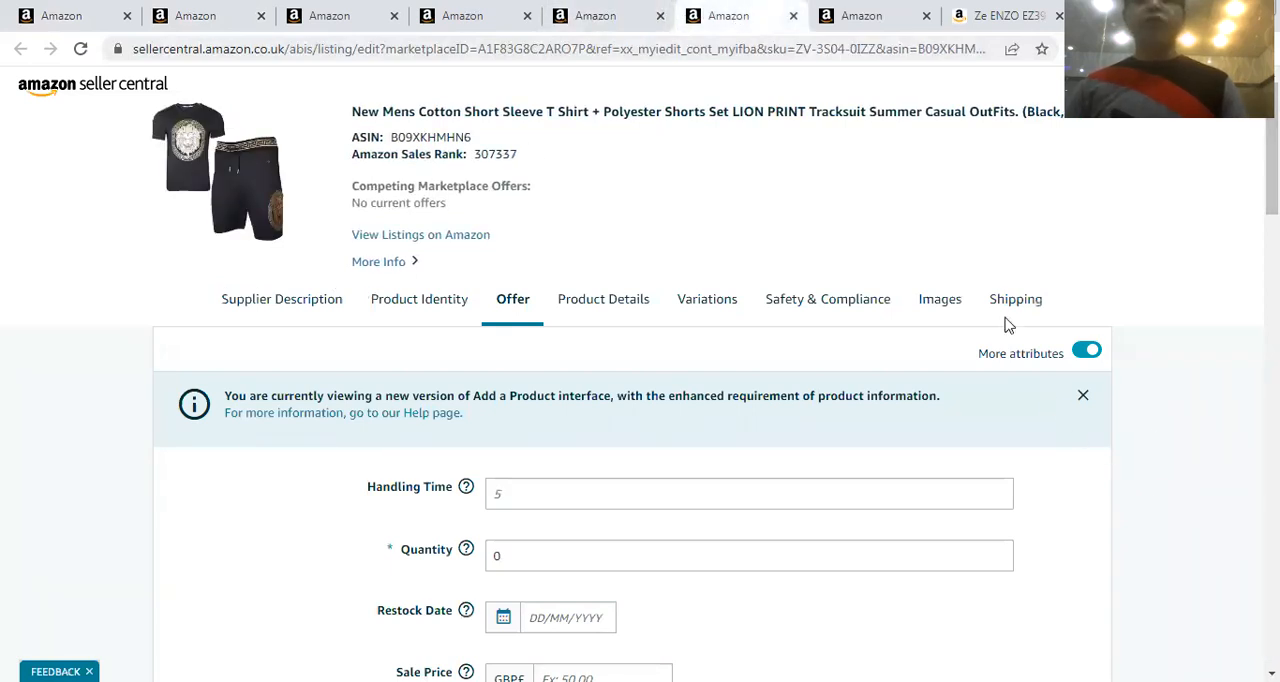
left_click(933, 316)
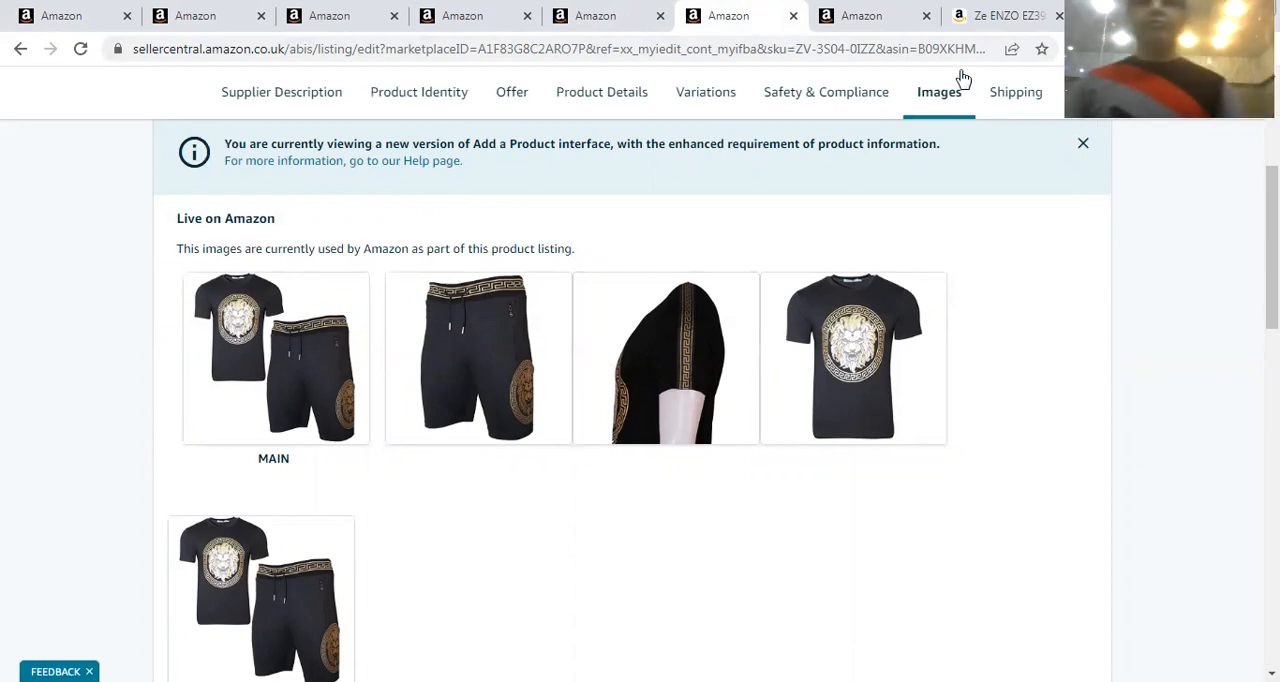
View the live product images of child listing C9-8JT7-XXV2 on its edit page
left_click(840, 14)
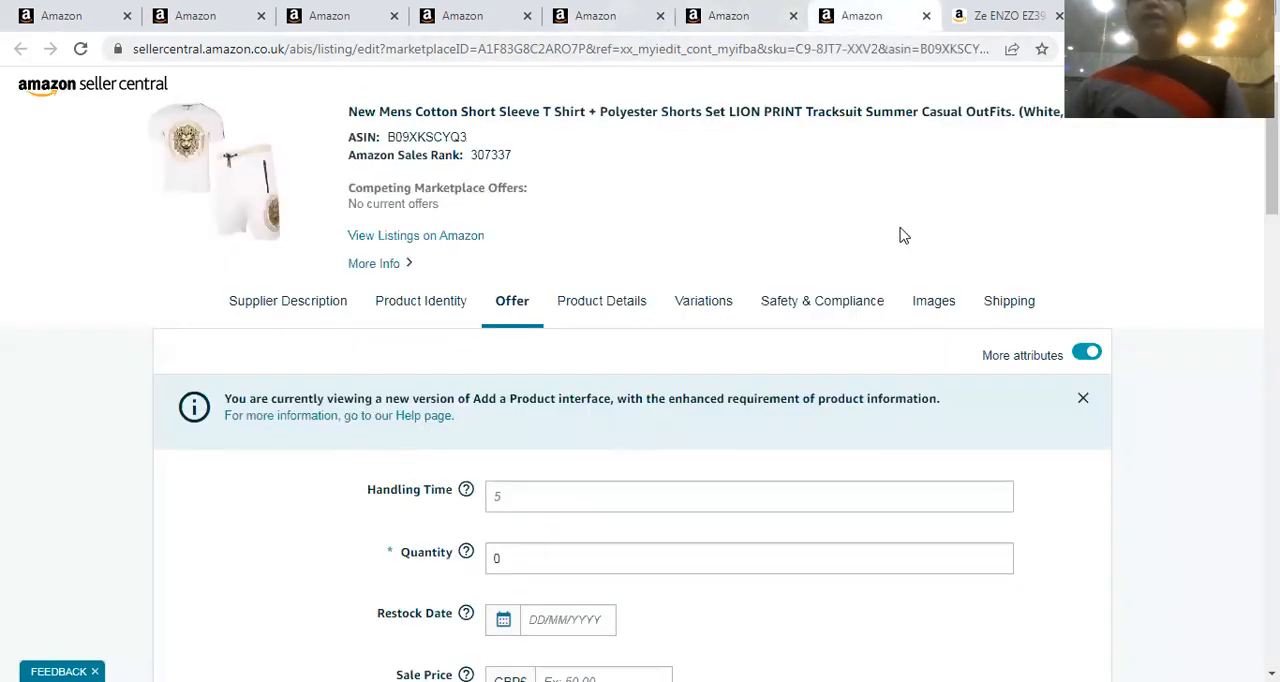
scroll(875, 250, "down", 3)
left_click(930, 95)
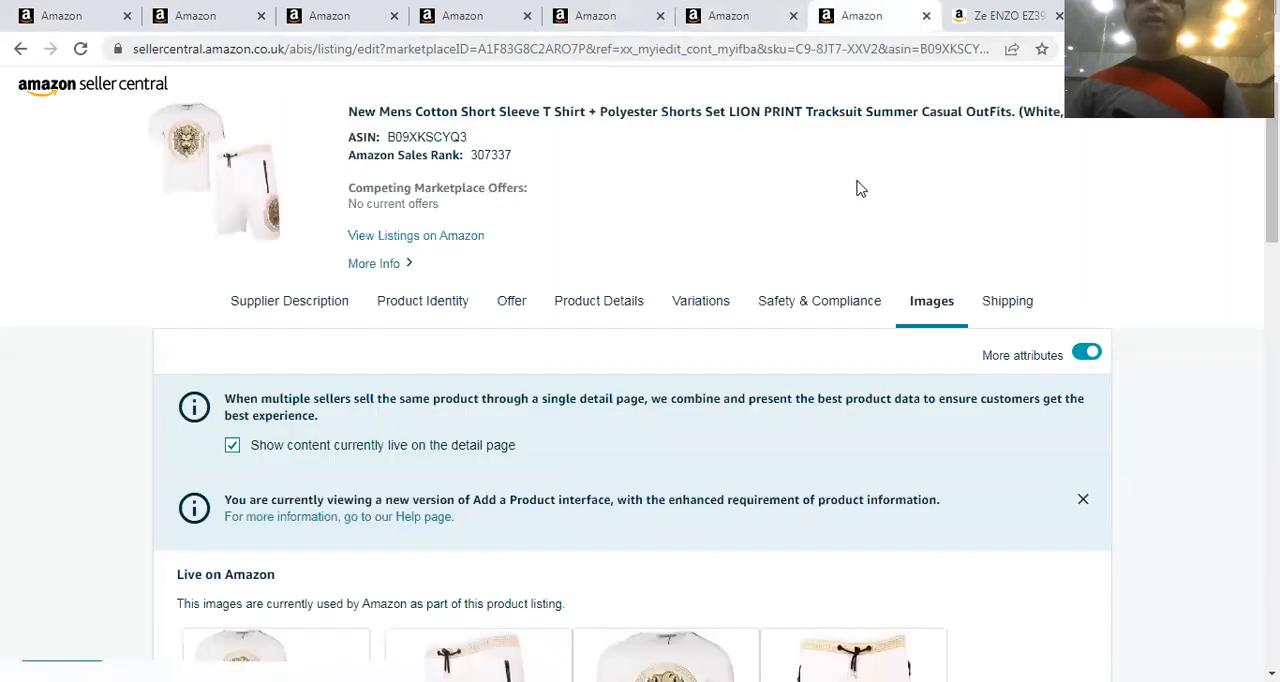
scroll(855, 282, "down", 4)
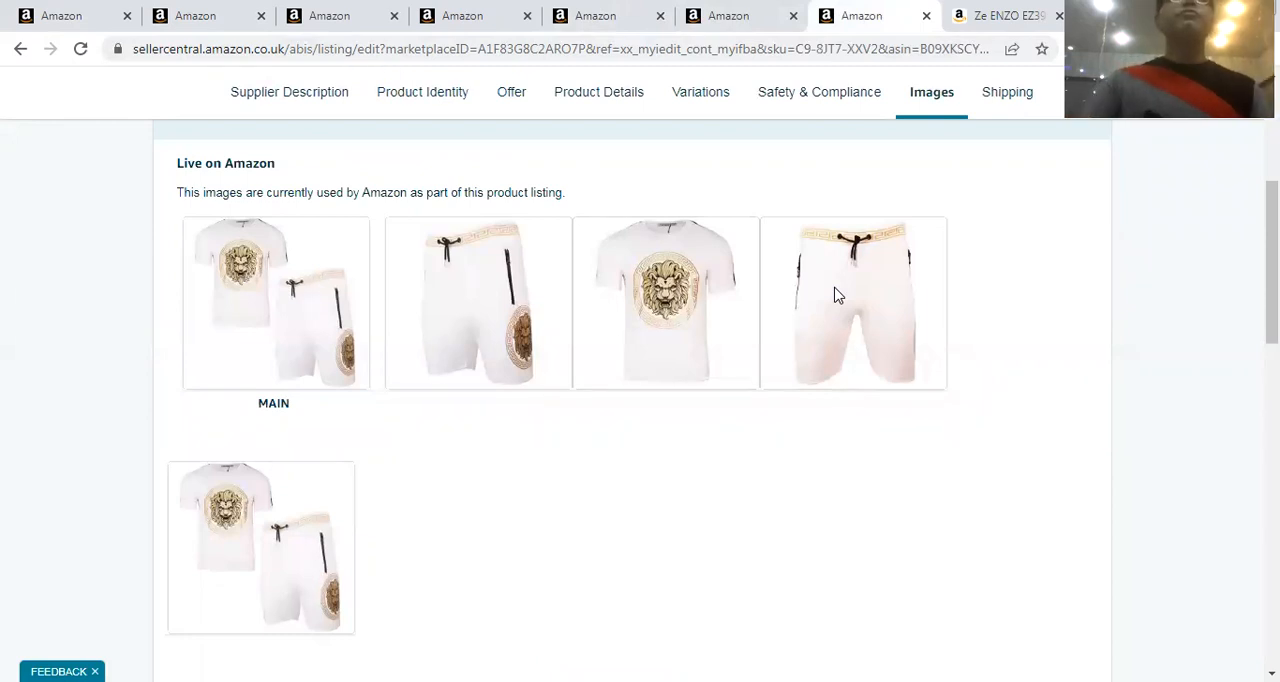
Return to the inventory list, then collapse and re-expand the variations of parent listing EI-F8DG-WJRY to review its child listings
left_click(65, 18)
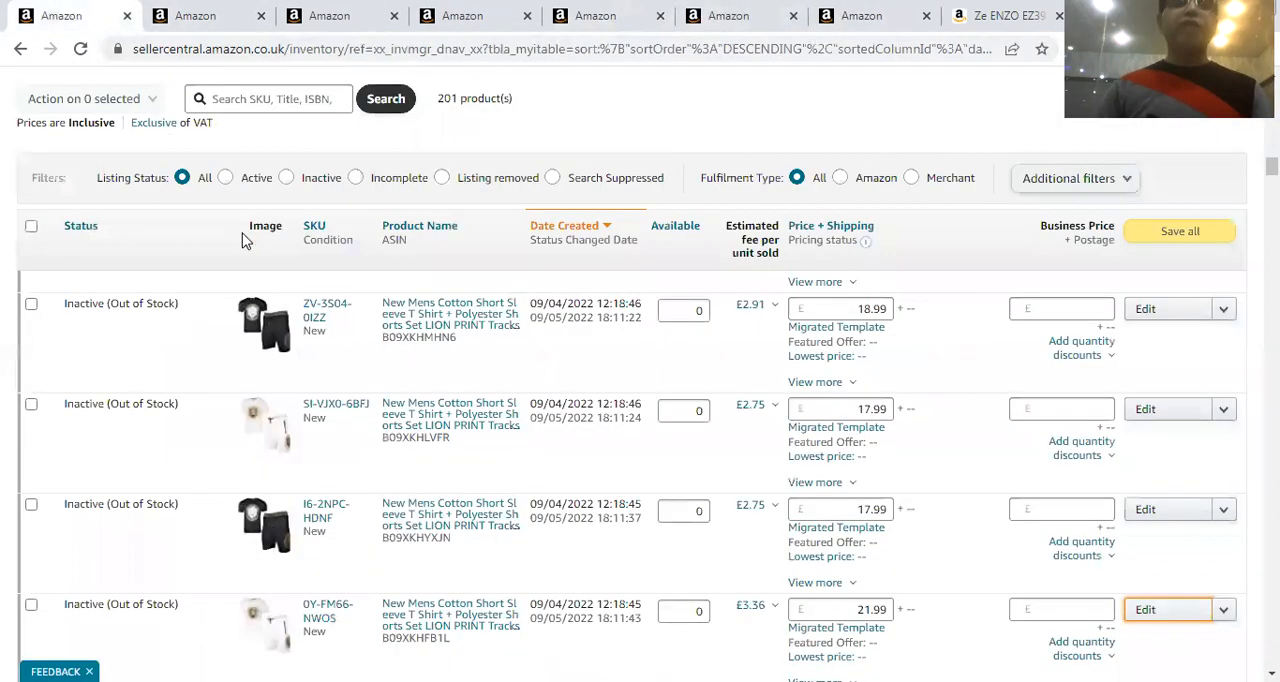
scroll(34, 430, "up", 3)
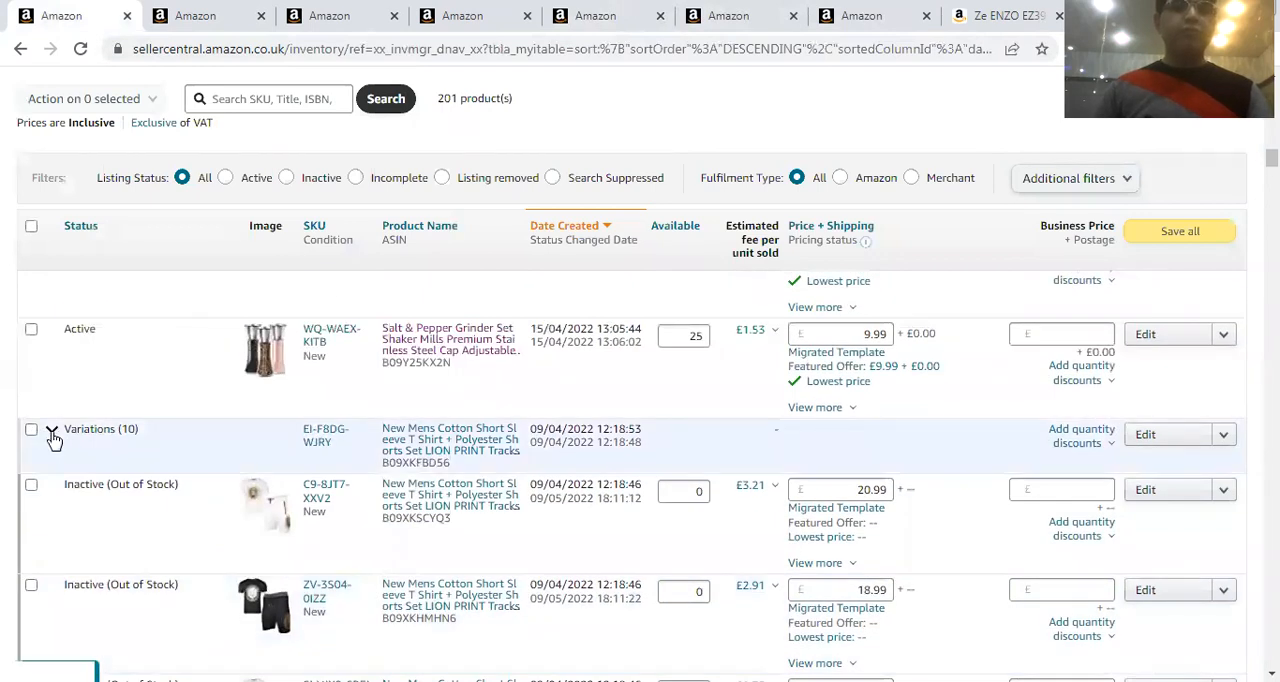
left_click(53, 436)
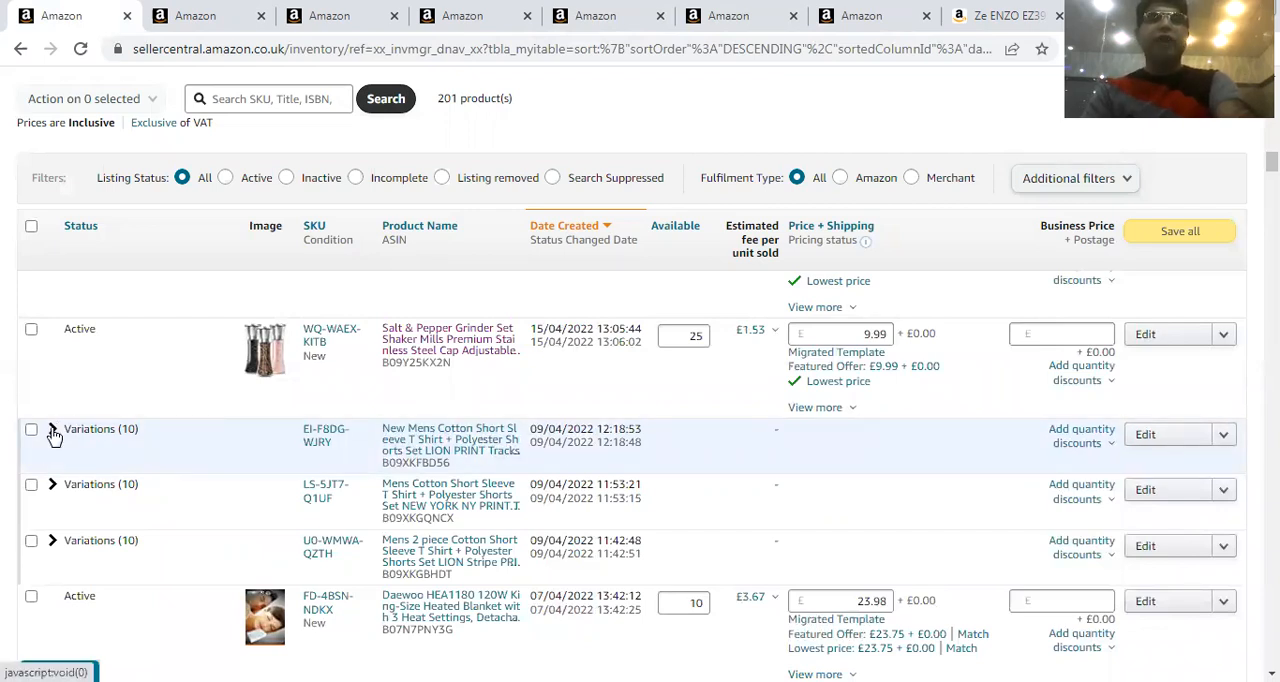
left_click(53, 432)
scroll(131, 480, "down", 3)
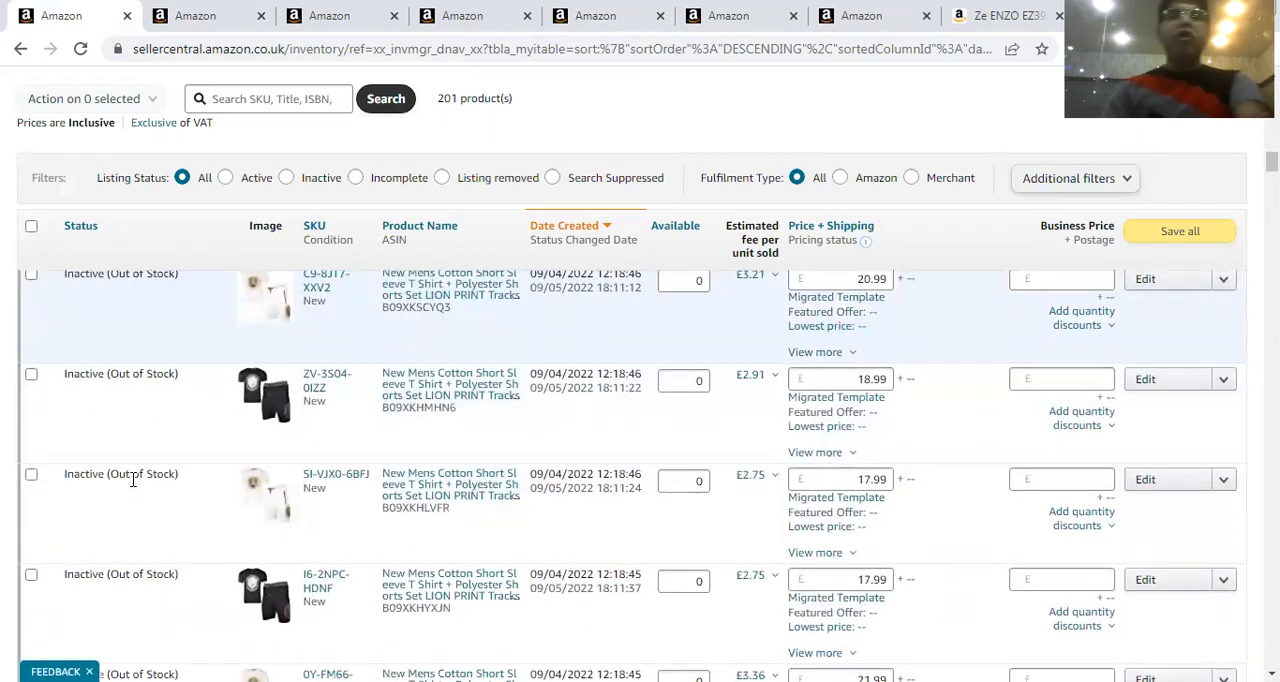